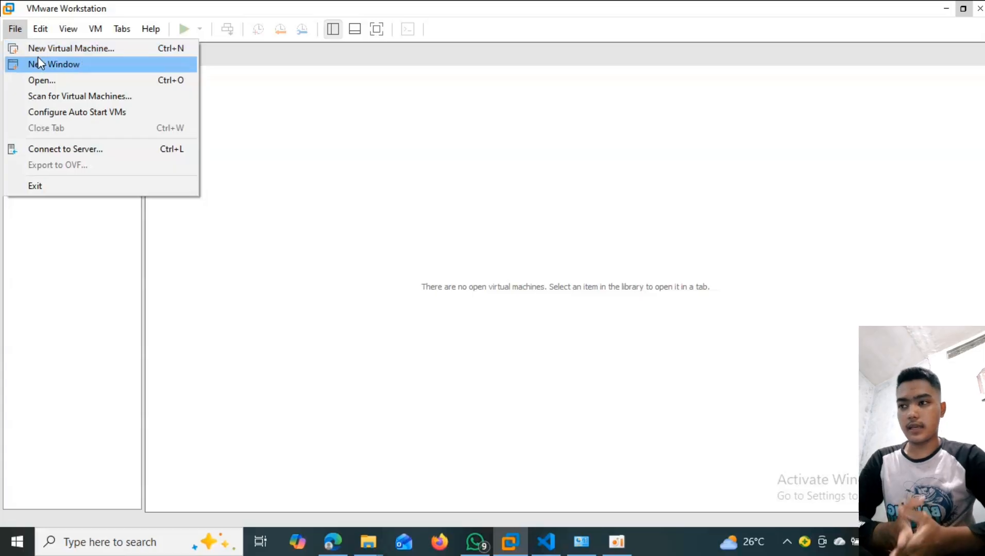
- Start a new typical virtual machine using the E:\Mikrotik\mikrotik-6.48.6.iso installer image and the guest operating system Other
click(39, 47)
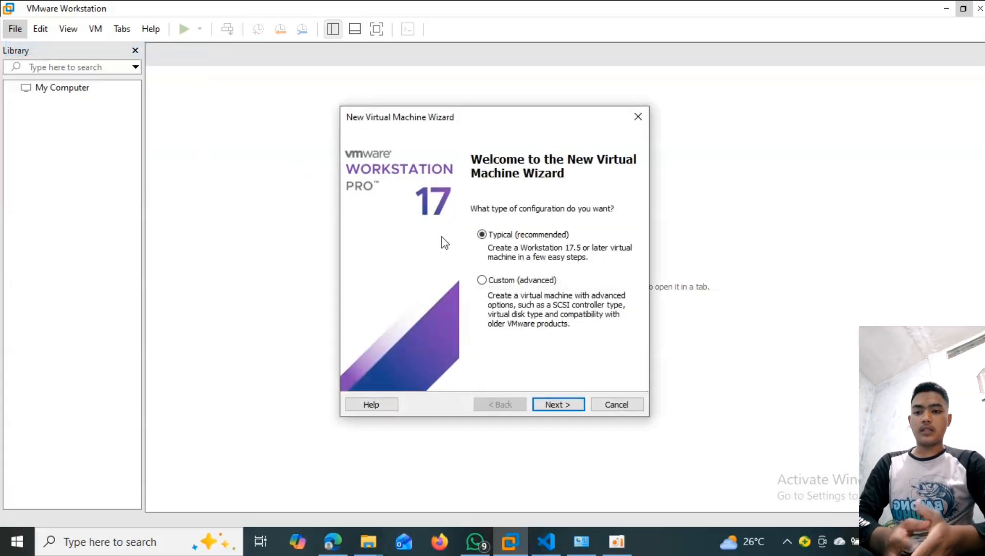
click(576, 410)
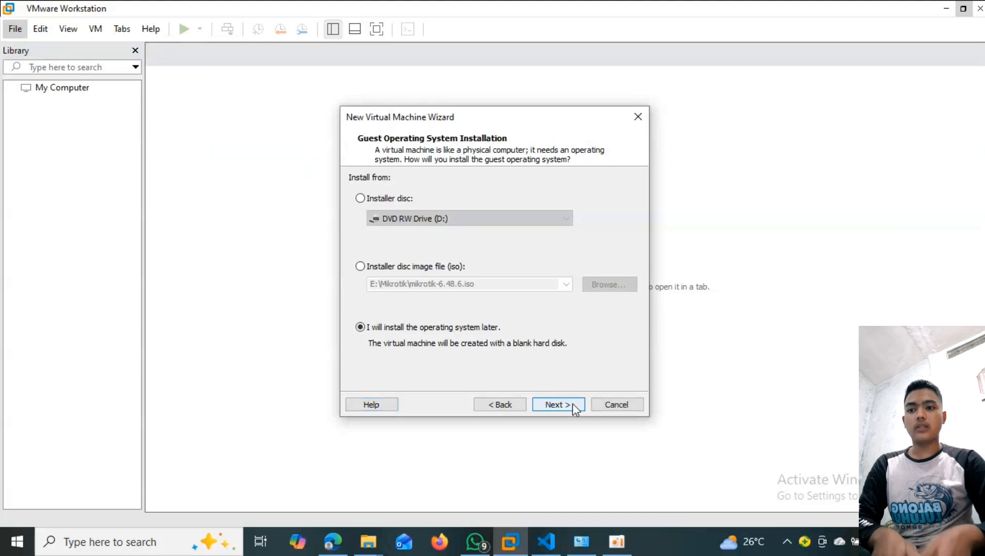
click(370, 267)
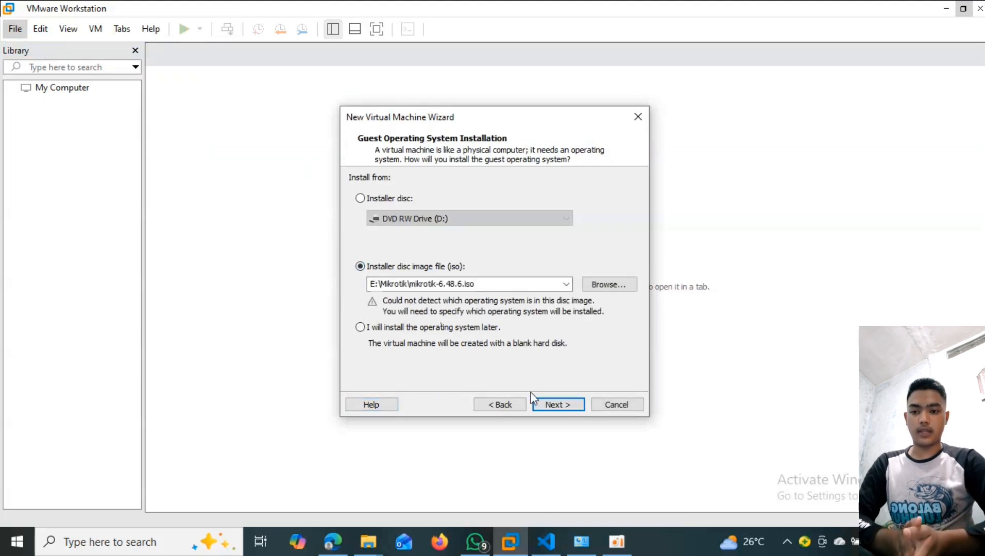
click(548, 407)
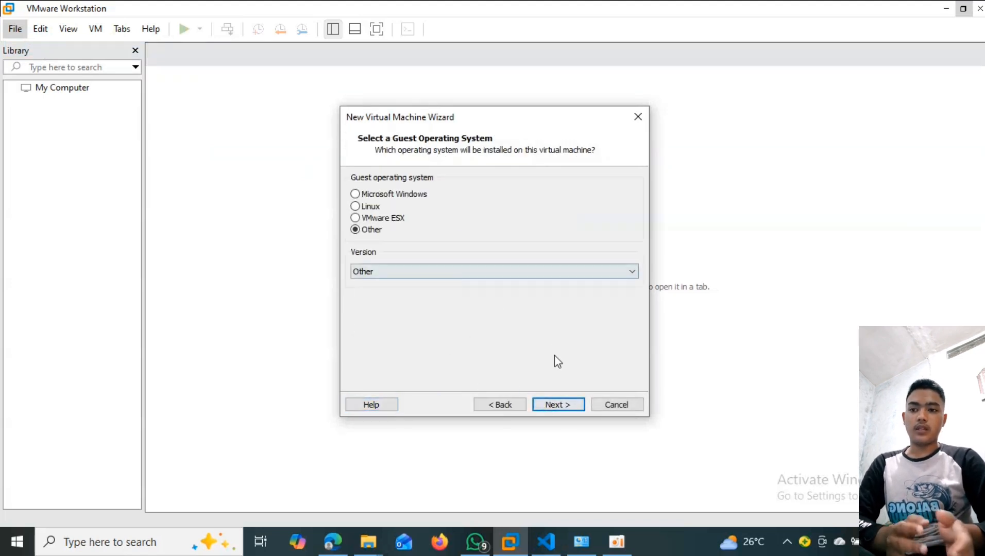
click(563, 406)
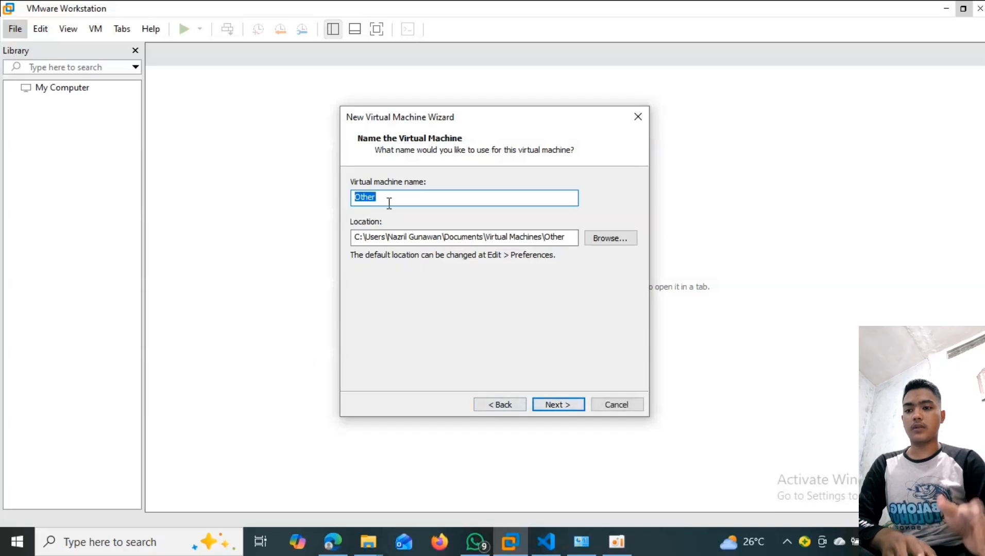
- Name the virtual machine with the owner's first name followed by 1, and accept an 8 GB disk split into multiple files
text(nazril)
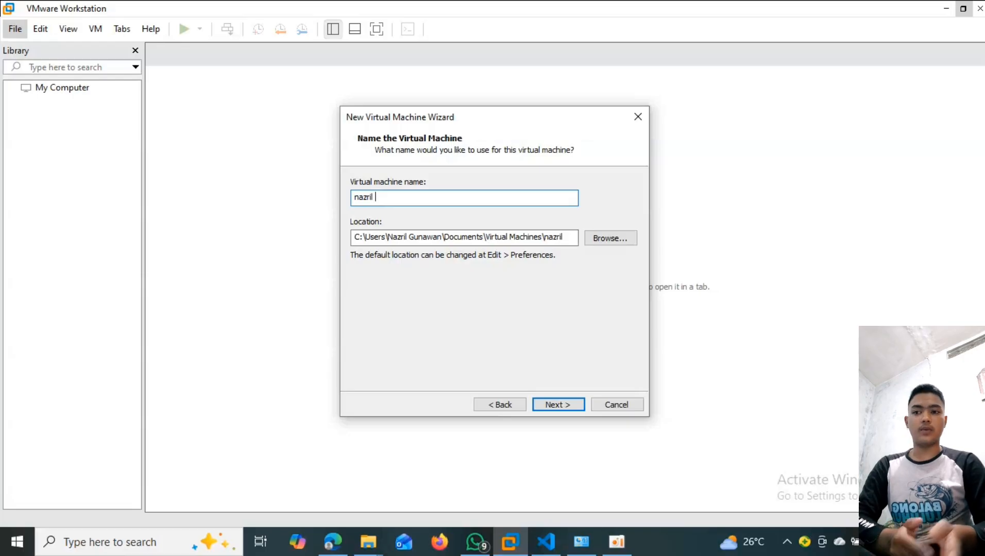
text( 2)
key(Return)
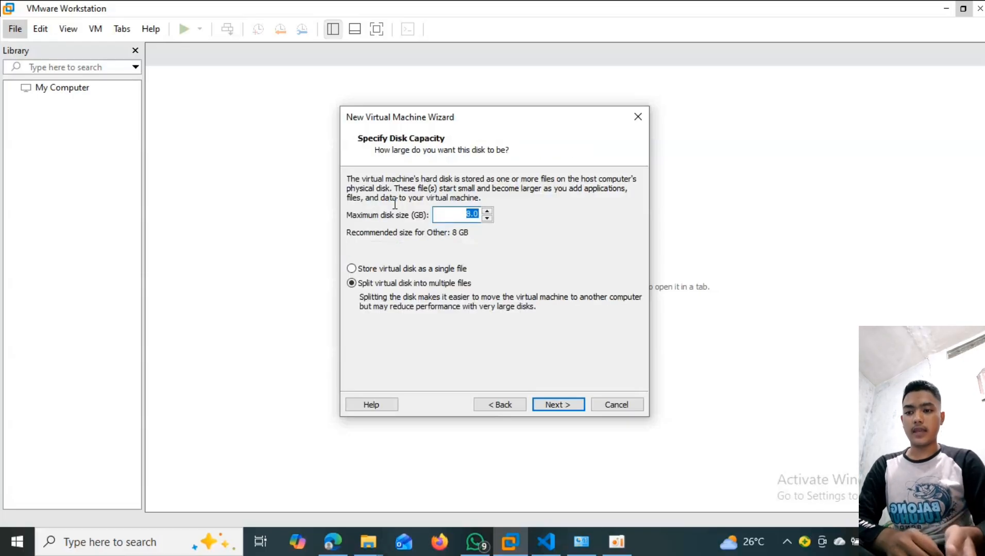
key(Return)
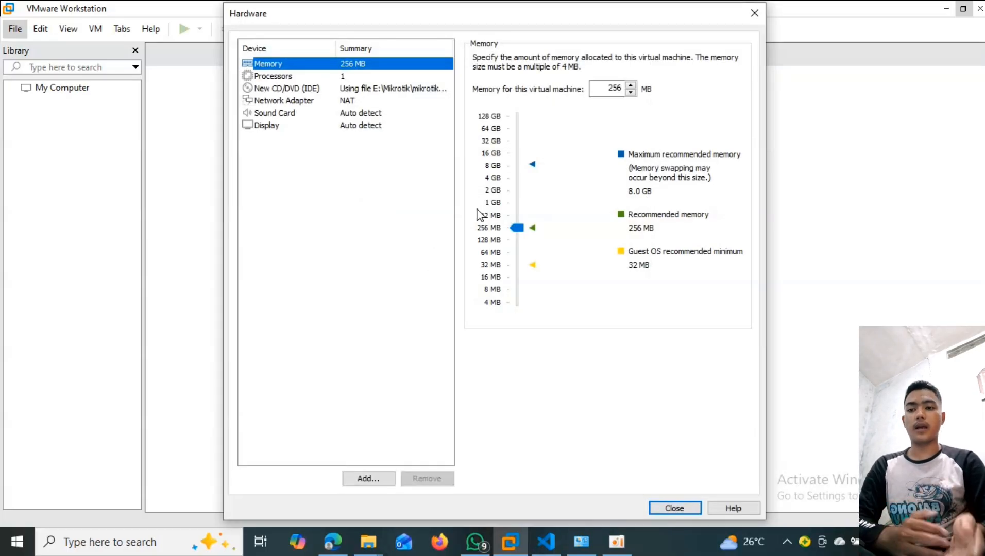
- In the hardware settings, set the memory to 2 GB and the network adapter's connection to Bridged
click(492, 191)
click(364, 100)
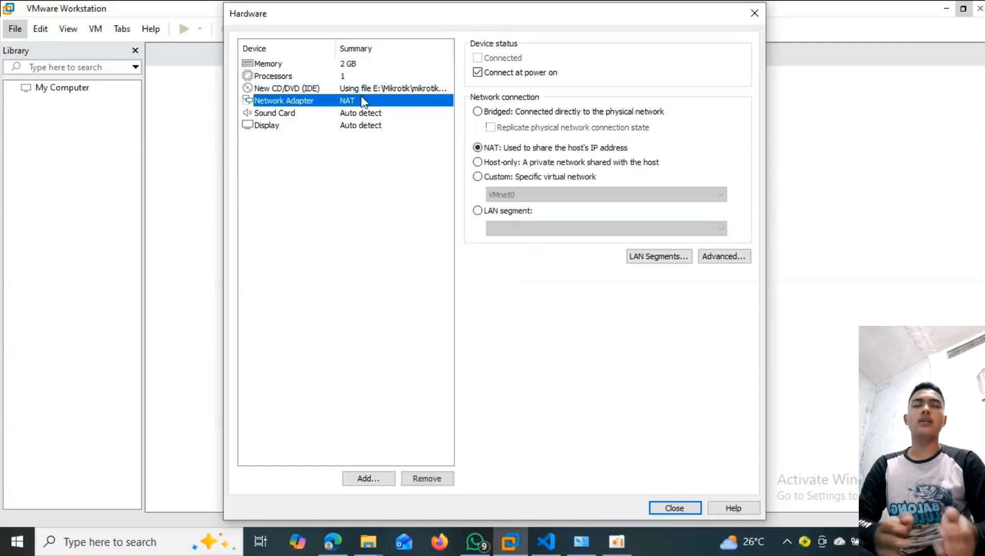
click(477, 111)
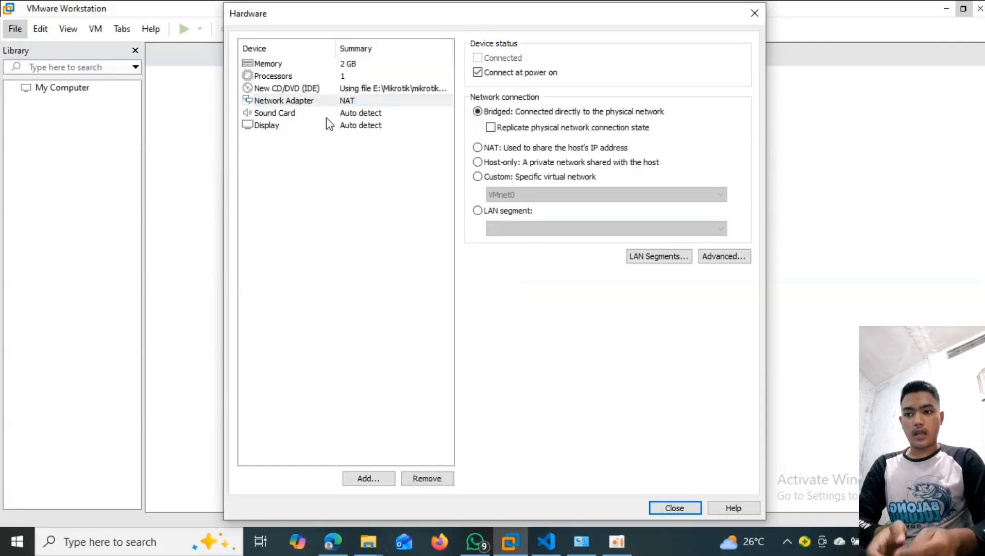
- Add a second network adapter and connect it to the custom virtual network VMnet1 (Host-only)
click(363, 478)
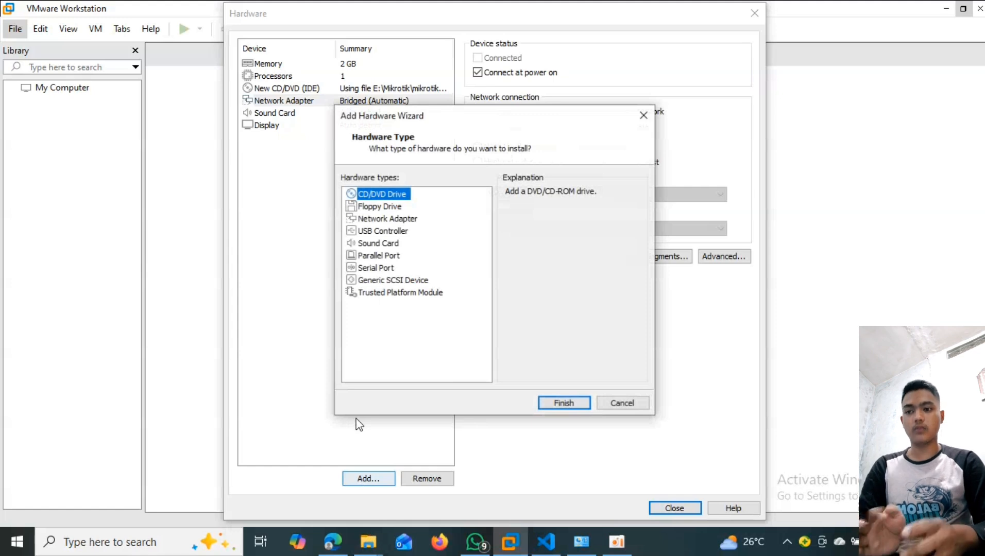
click(386, 219)
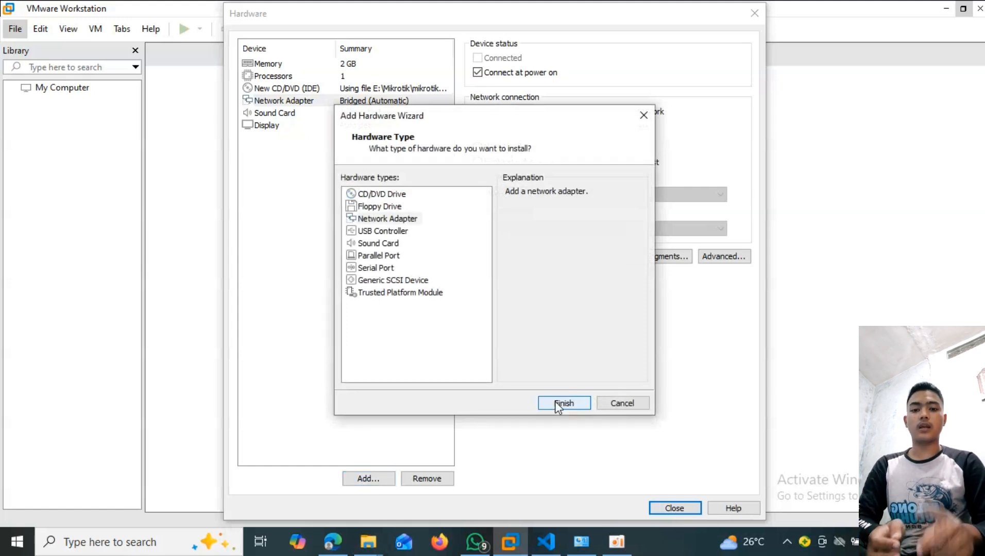
click(556, 405)
click(511, 178)
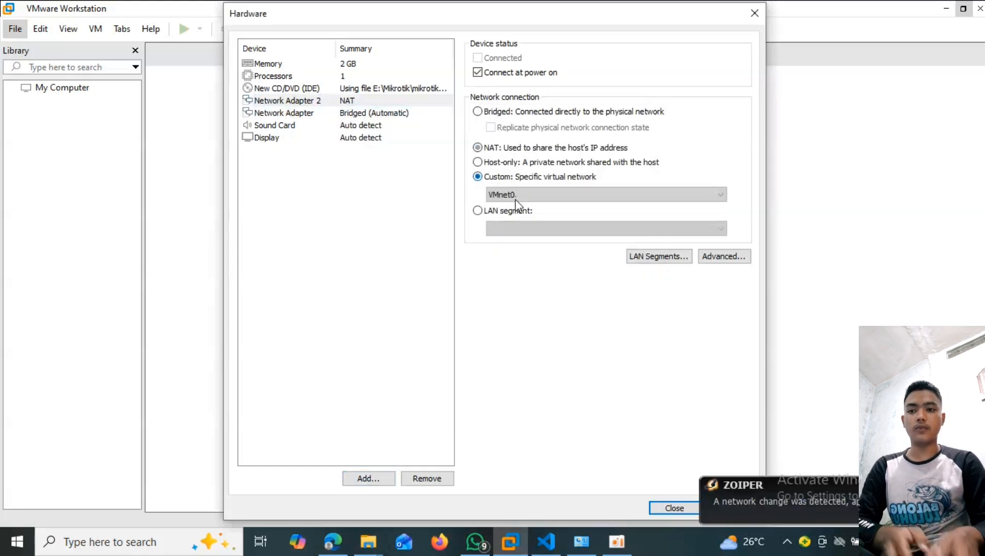
click(515, 199)
click(519, 216)
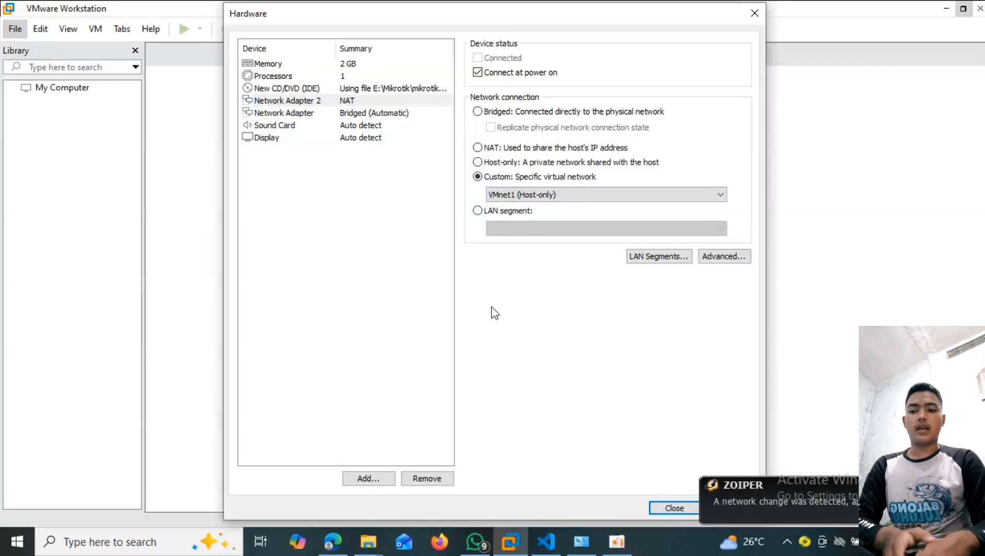
- Add a third network adapter on the custom virtual network VMnet6 and finish creating the virtual machine
click(368, 480)
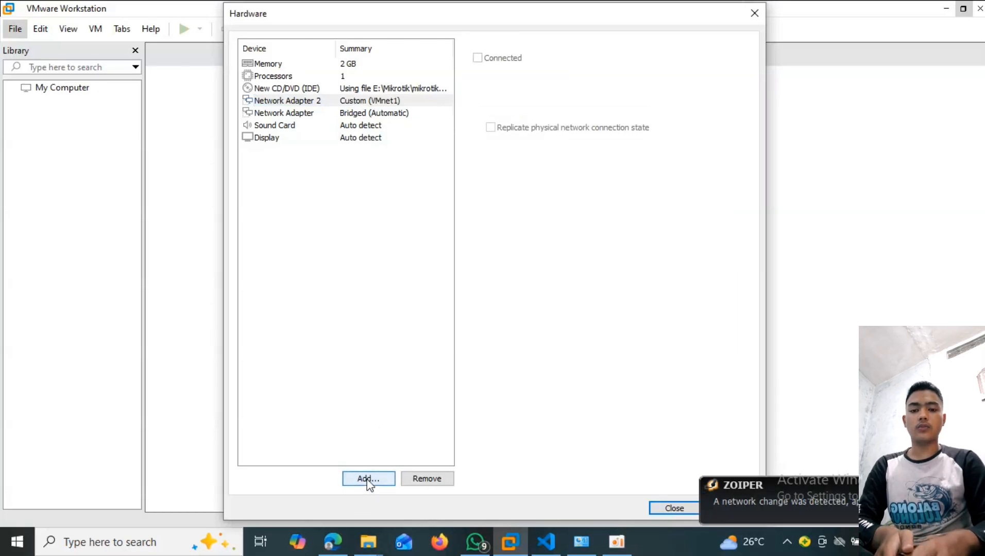
click(403, 220)
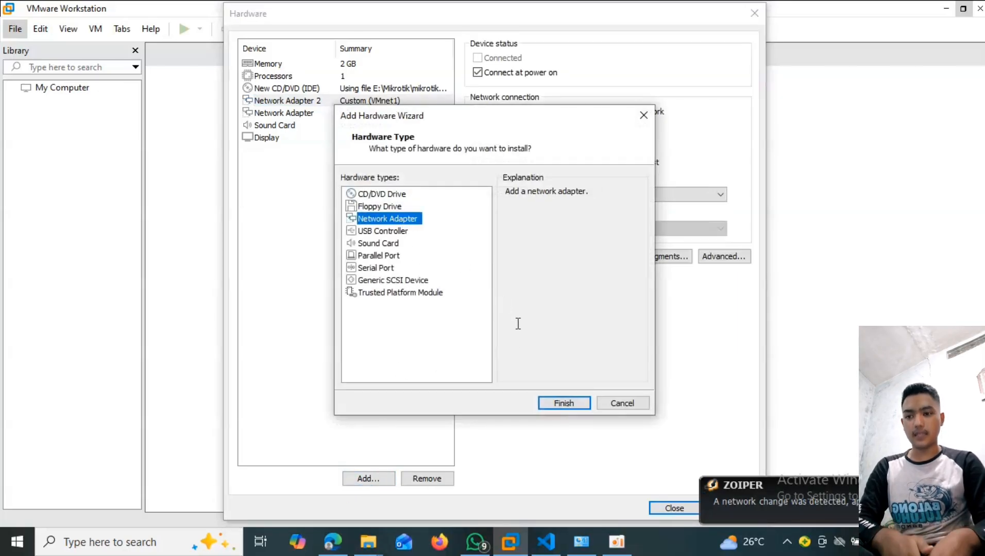
click(554, 403)
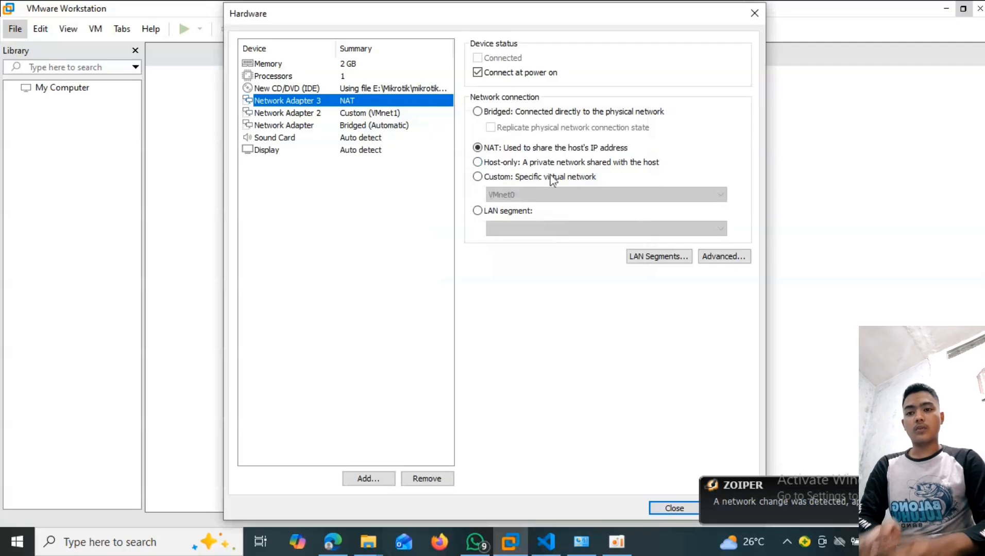
click(553, 181)
click(551, 193)
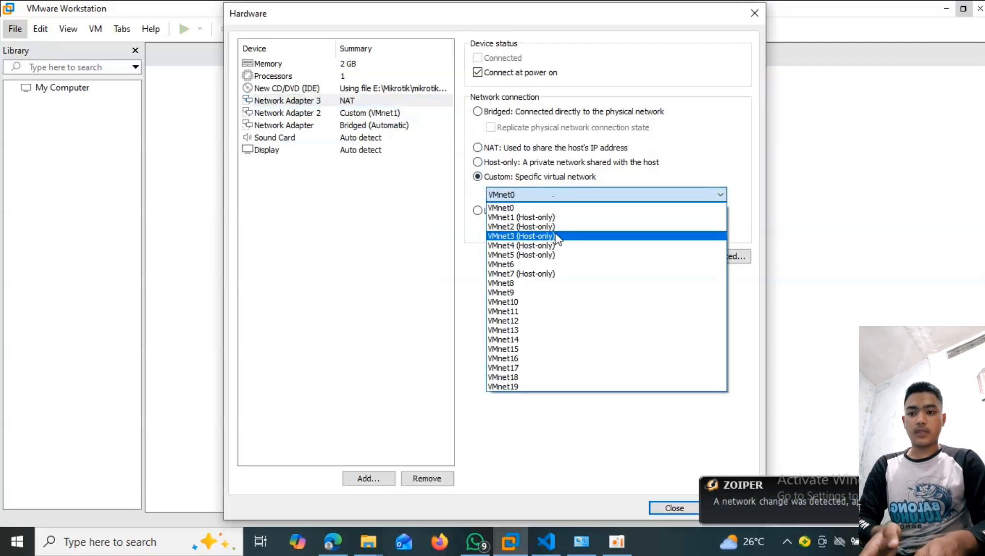
click(552, 264)
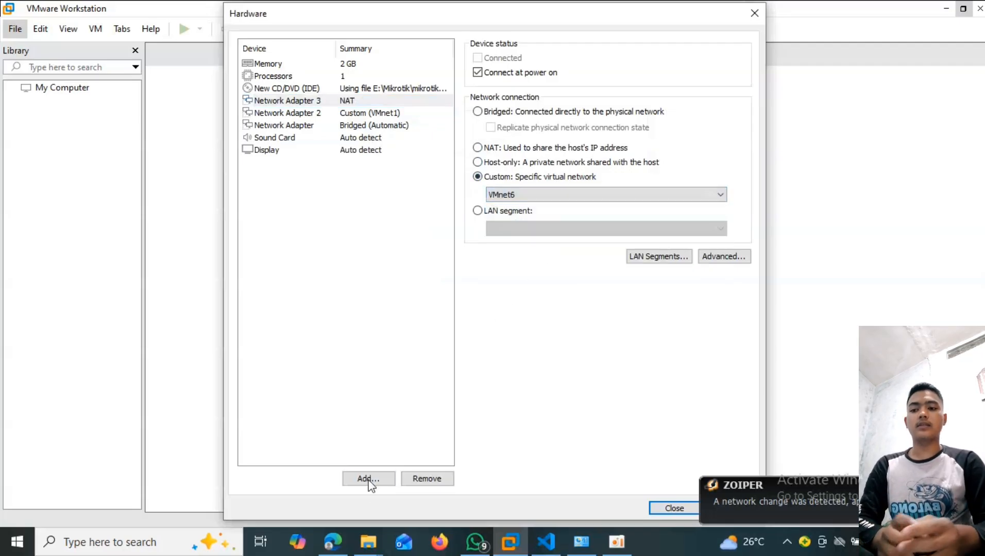
click(681, 509)
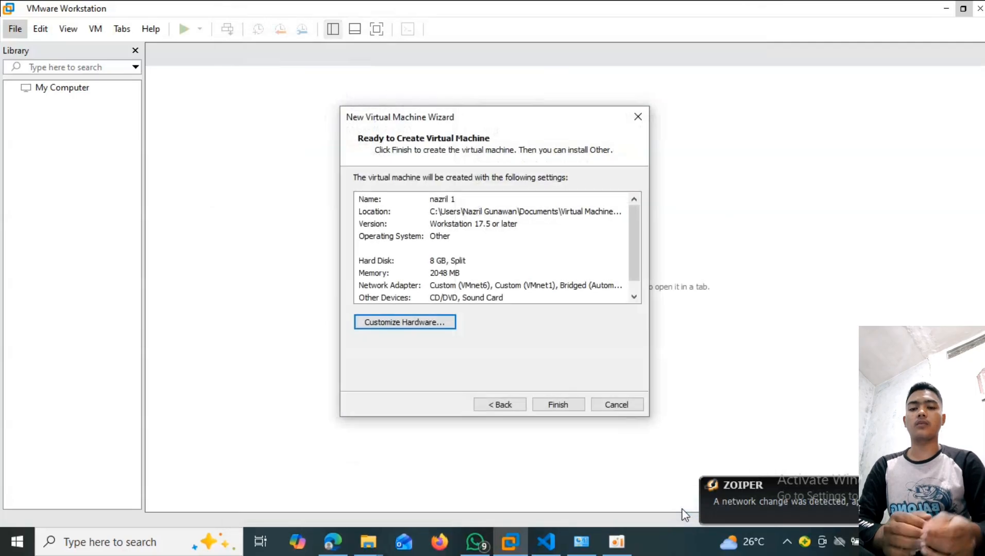
click(565, 406)
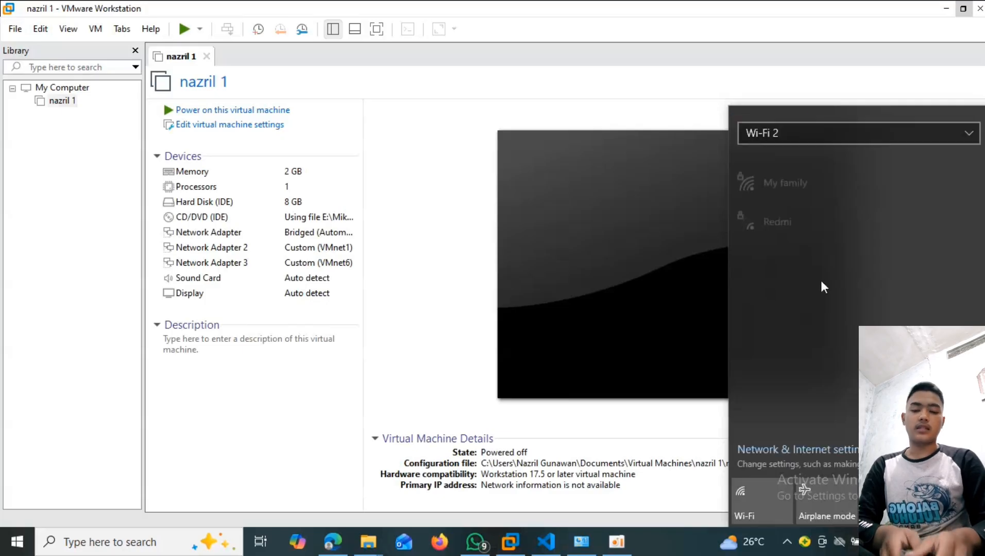
- Try to connect the host computer to the My family Wi-Fi network
click(804, 172)
click(917, 238)
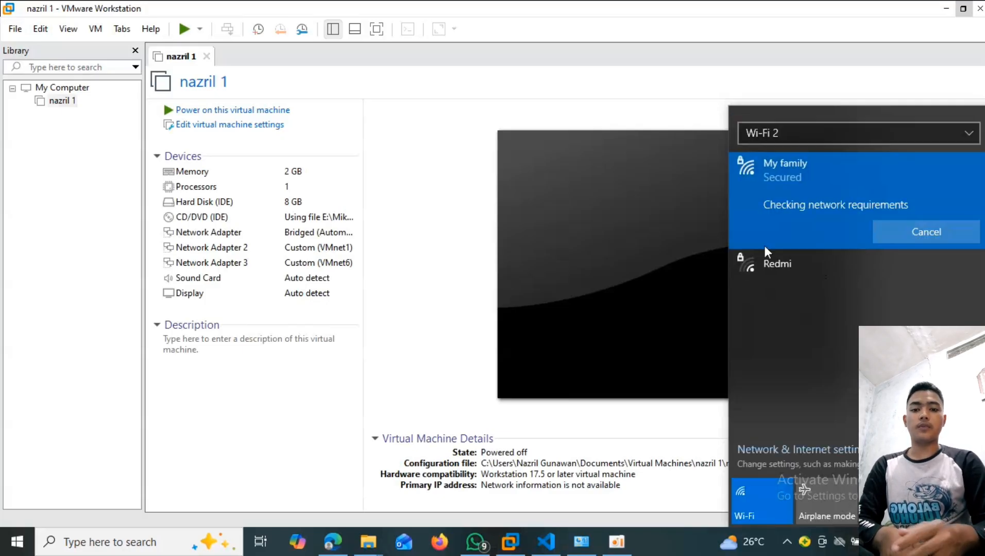
click(464, 275)
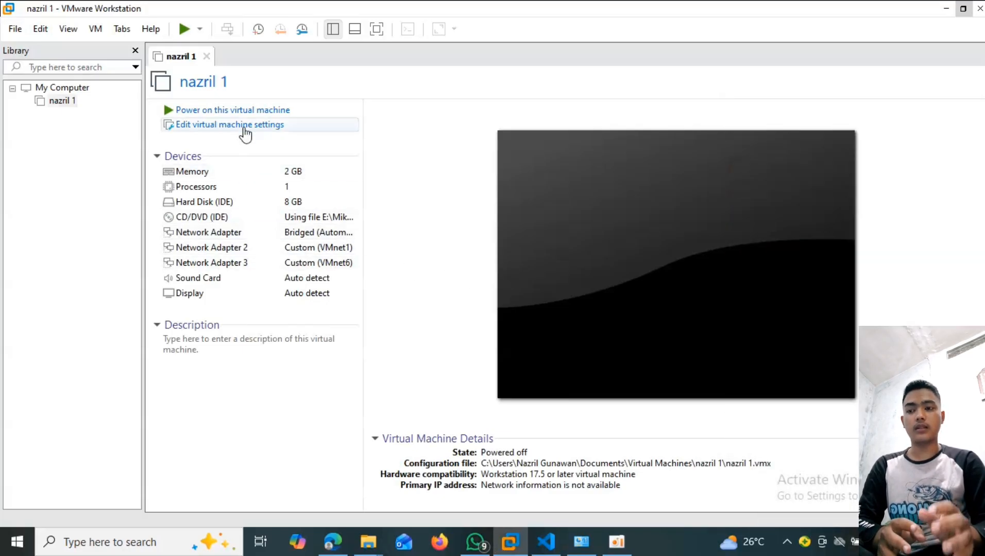
- Power on the new virtual machine and connect the host computer to the My family Wi-Fi network
click(246, 112)
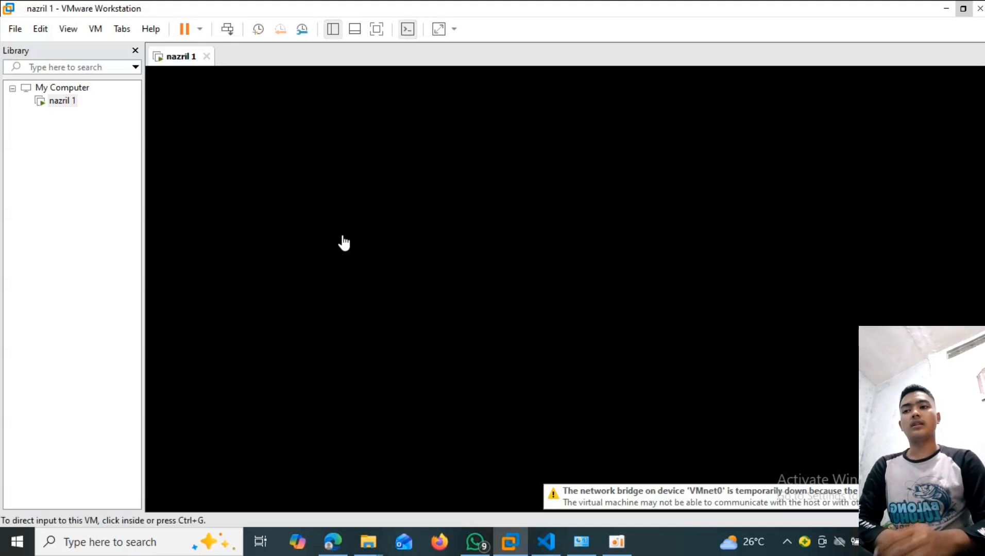
click(871, 542)
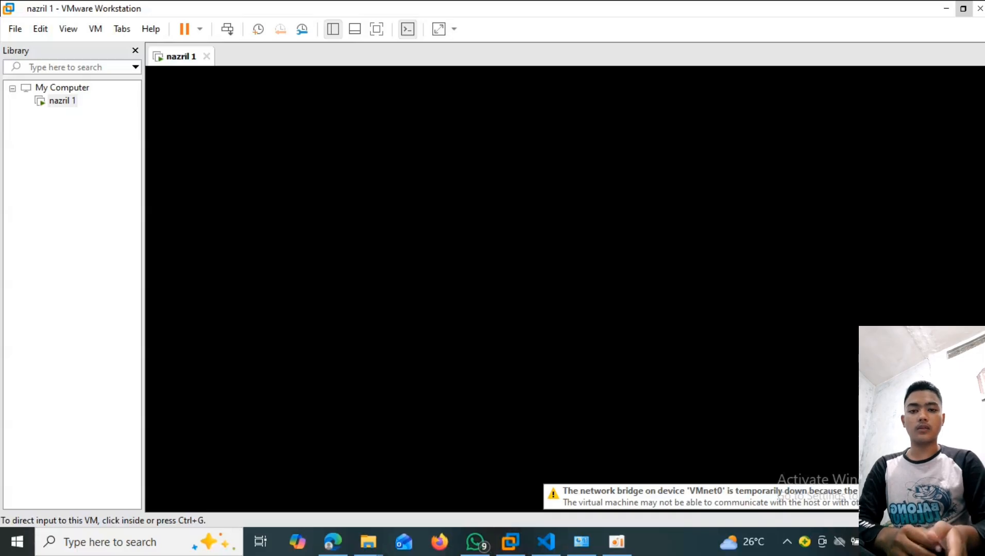
click(813, 182)
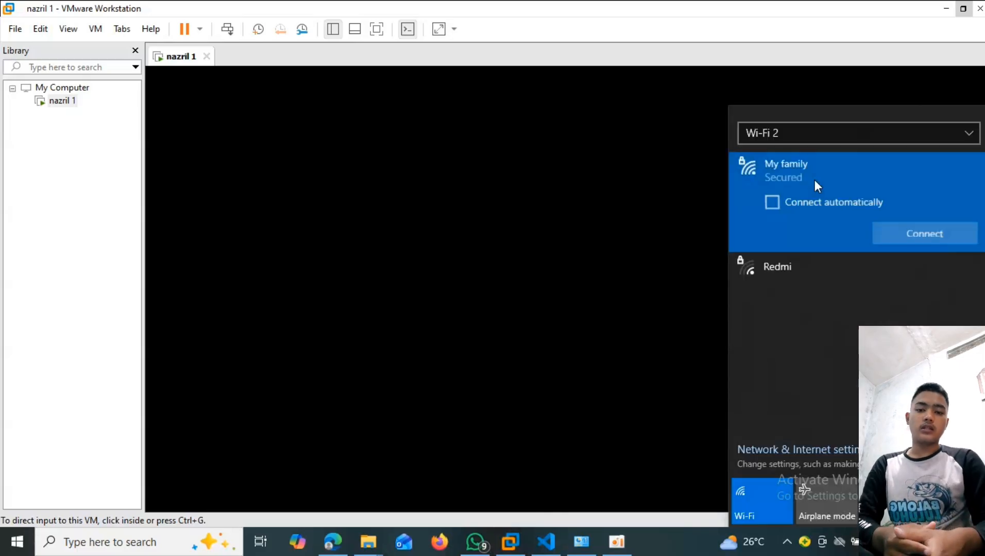
click(899, 237)
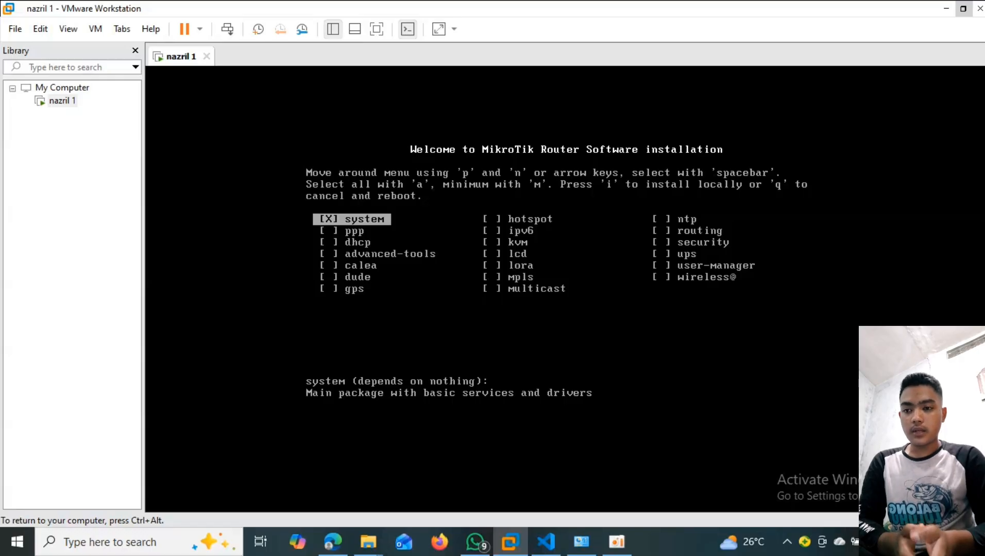
- Install all MikroTik packages locally, declining to keep the old configuration and agreeing to erase the disk
text(ai)
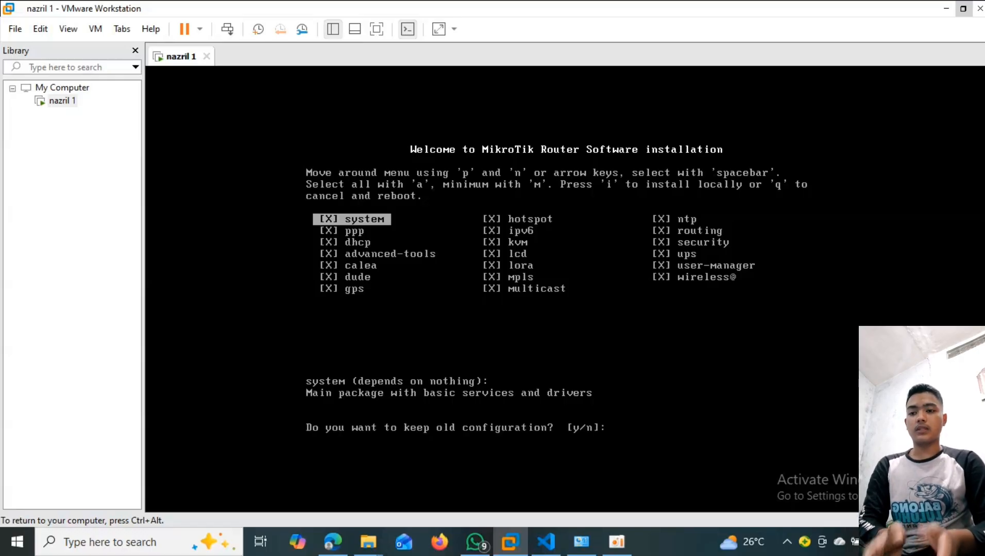
text(ny)
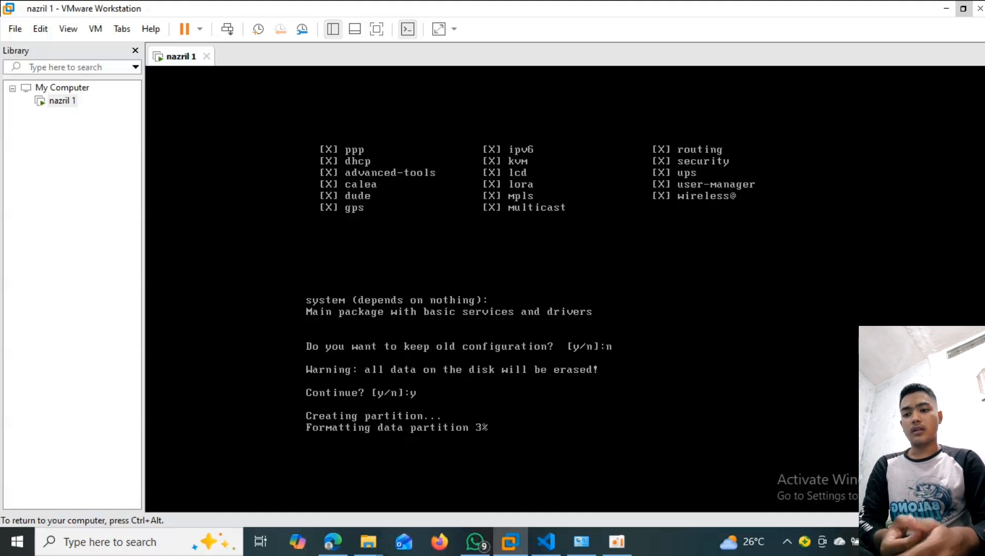
key(ctrl+alt)
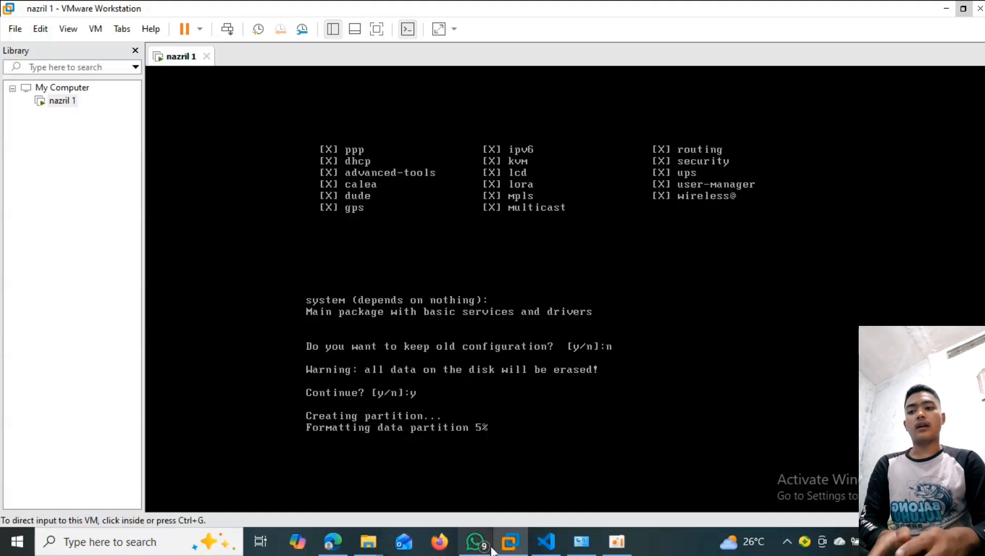
mouse_move(616, 542)
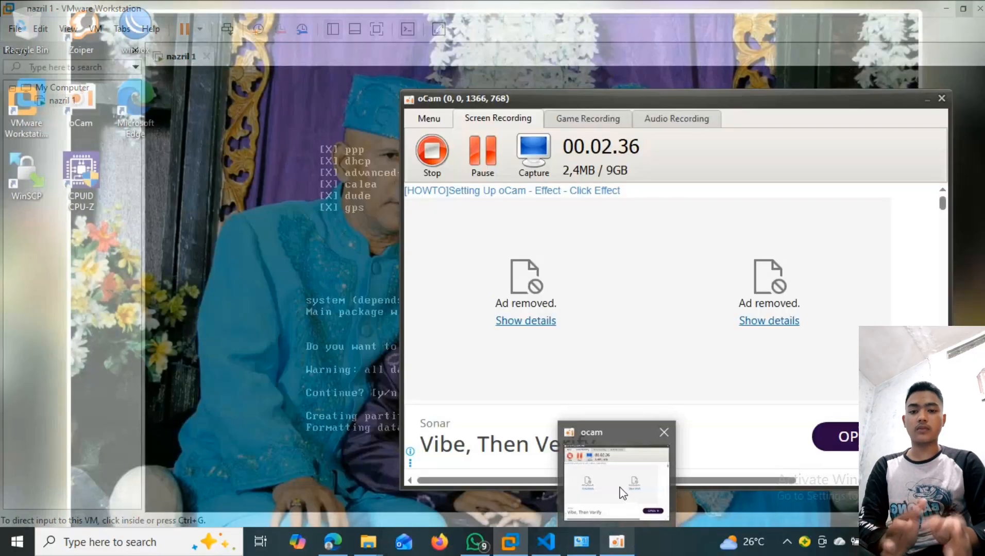
click(621, 490)
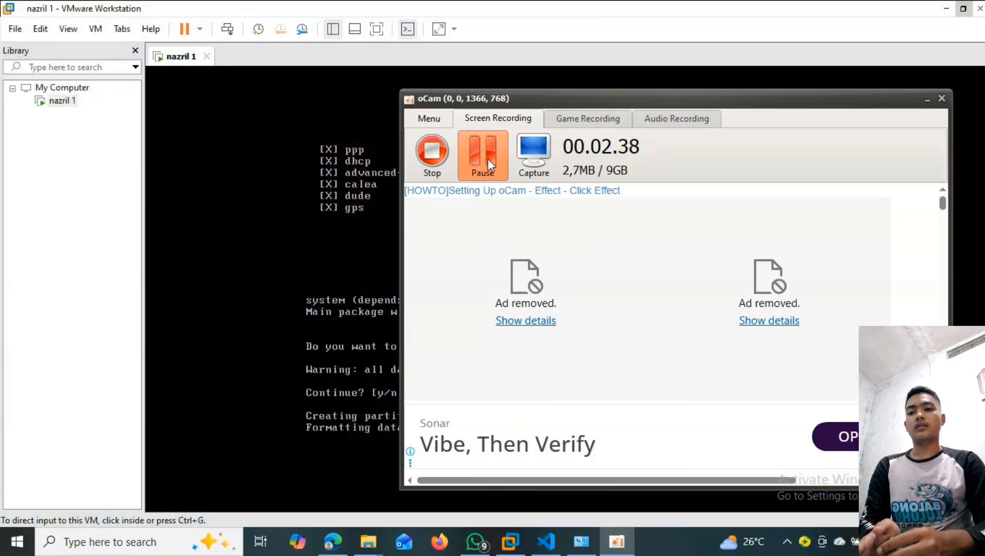
click(304, 343)
click(500, 338)
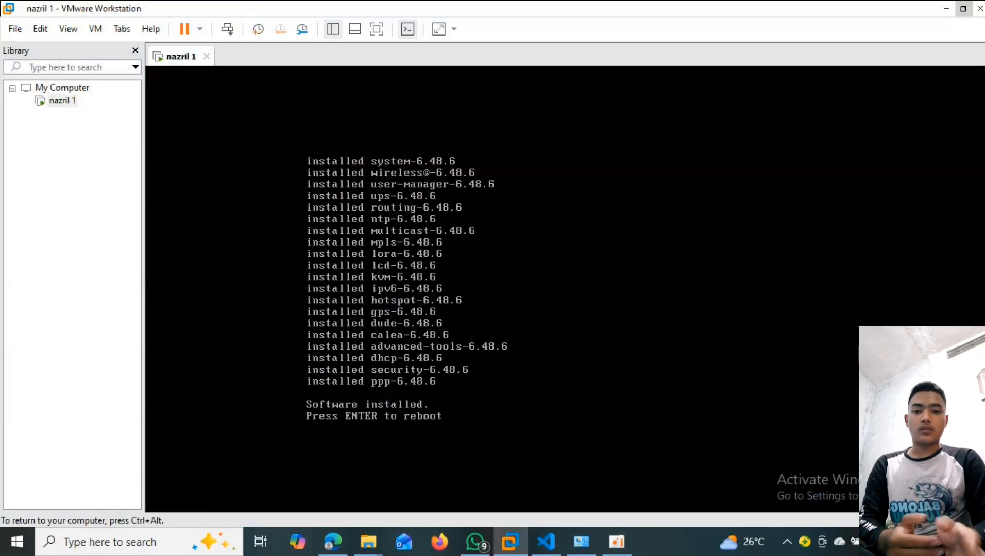
- Reboot the installed RouterOS, log in as admin with a blank password and decline to view the software license
key(Return)
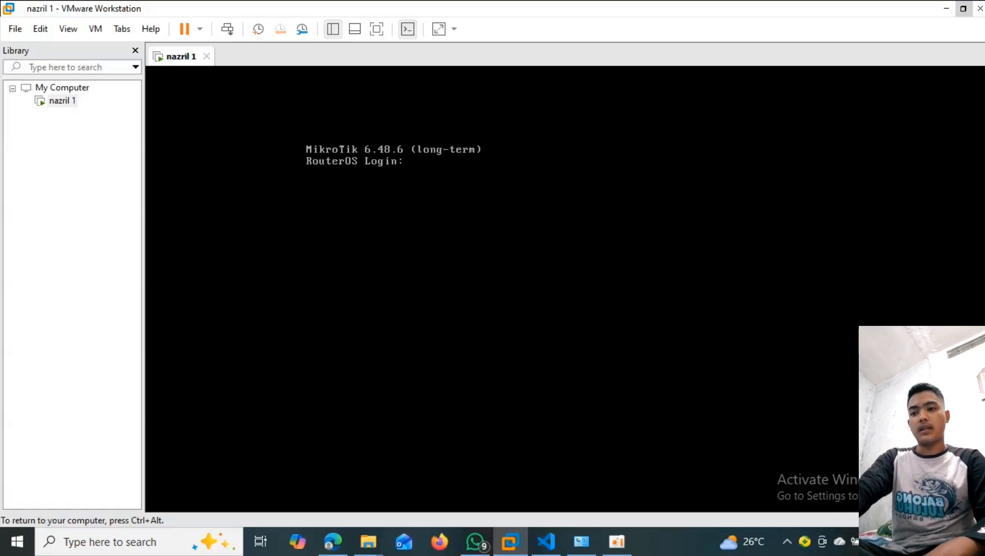
text(ad)
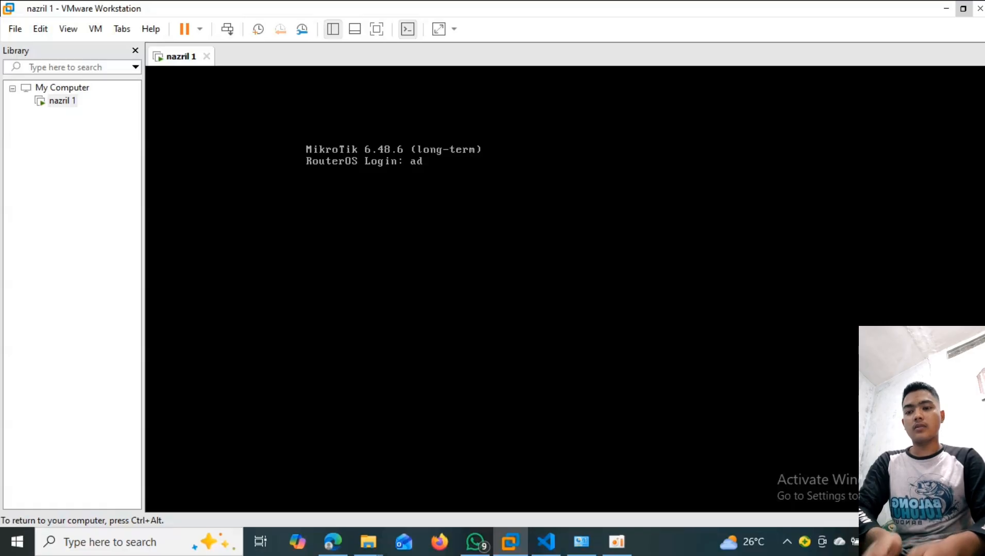
text(min)
key(Return)
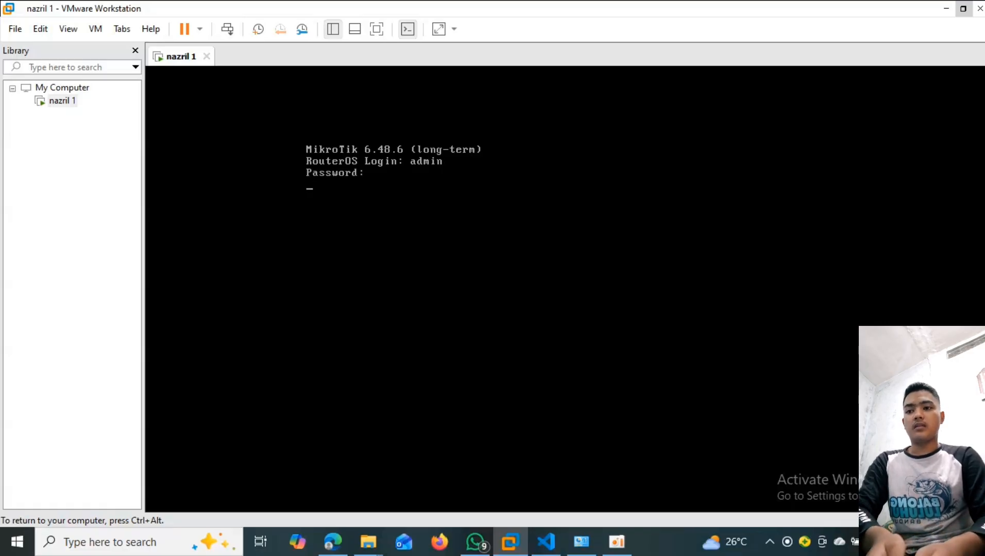
text(n)
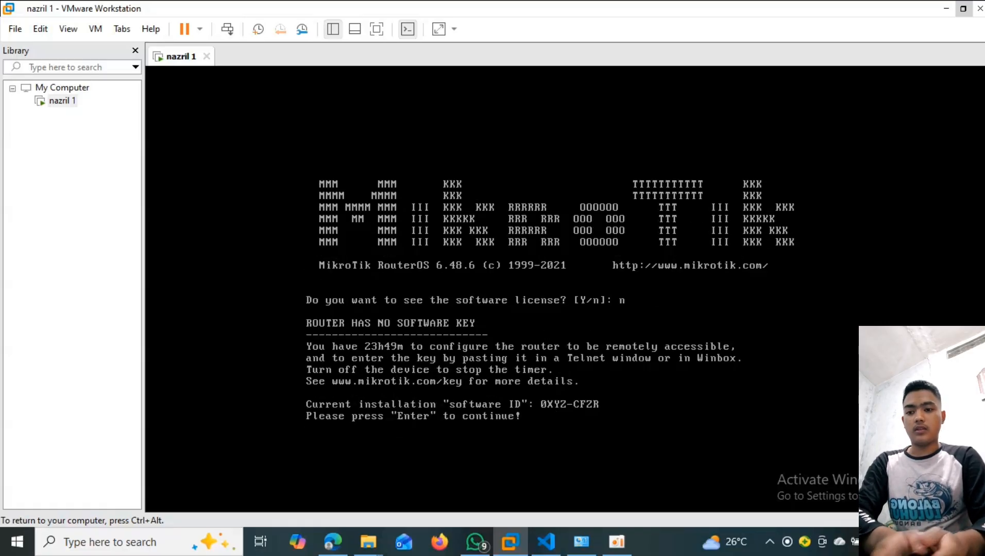
key(Return)
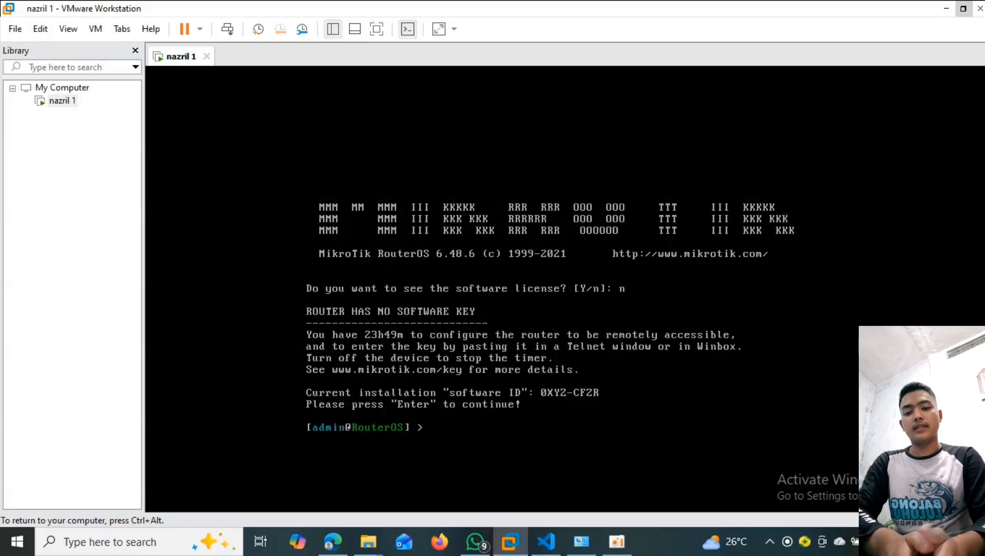
- Set the RouterOS system identity name to router from the command line
text(sy)
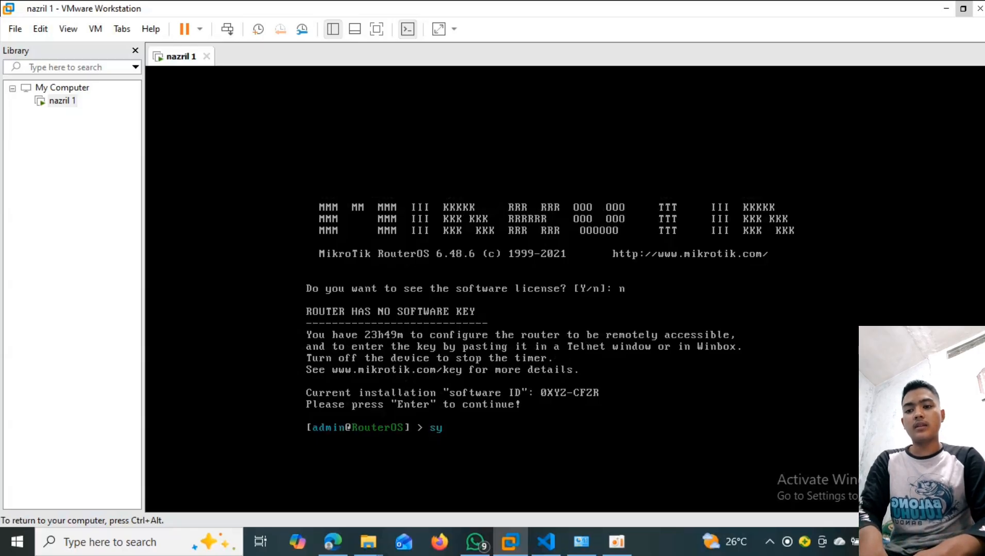
text(stem identity )
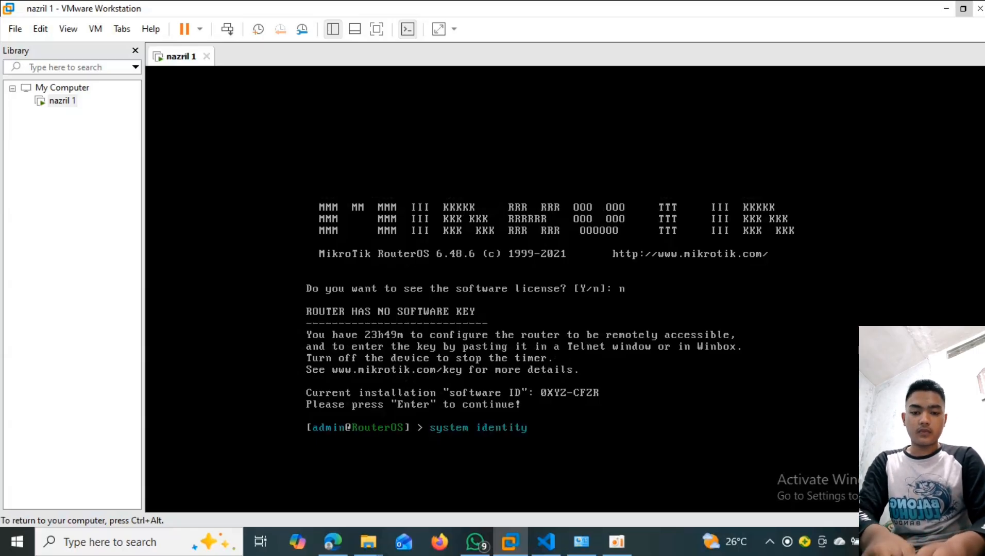
text(set )
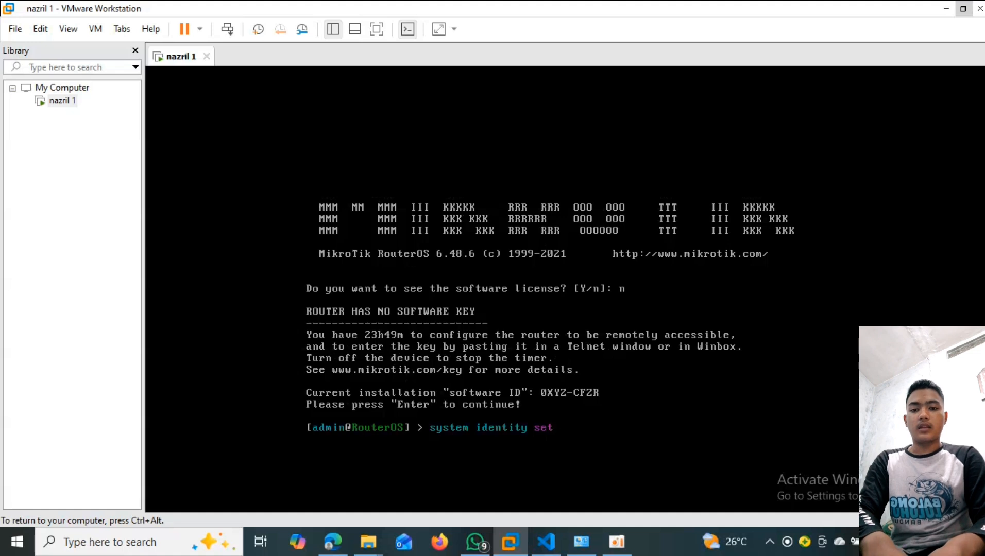
text(na)
text(me=)
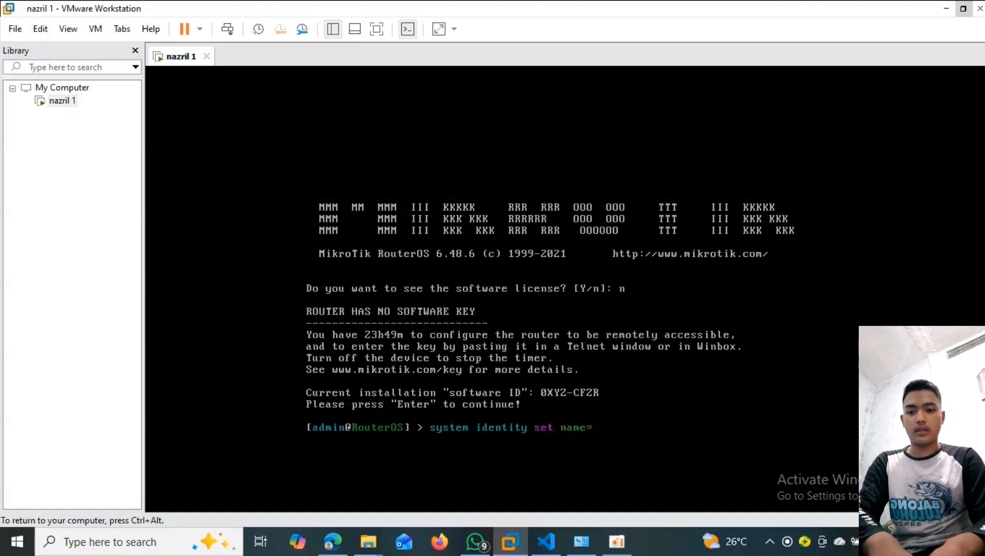
text(ro)
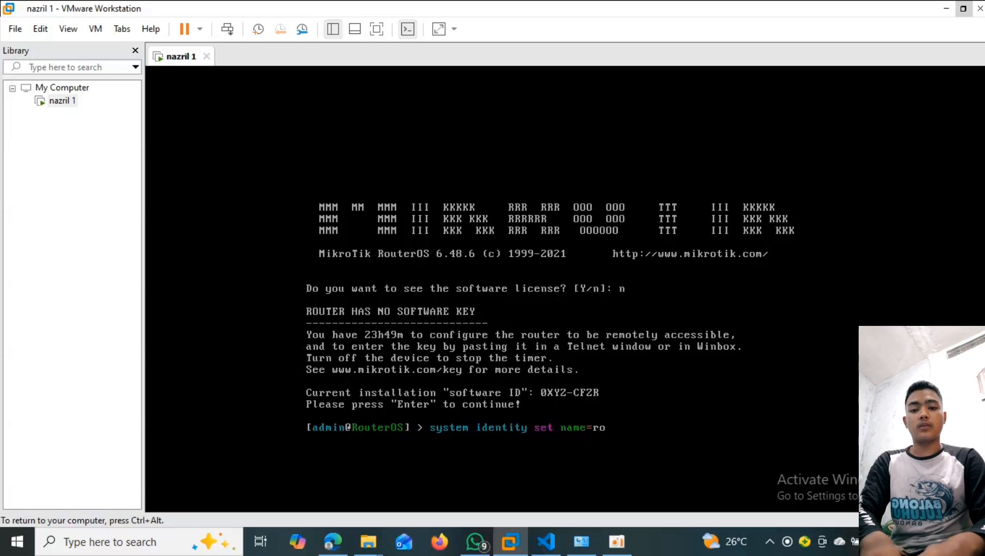
text(uter)
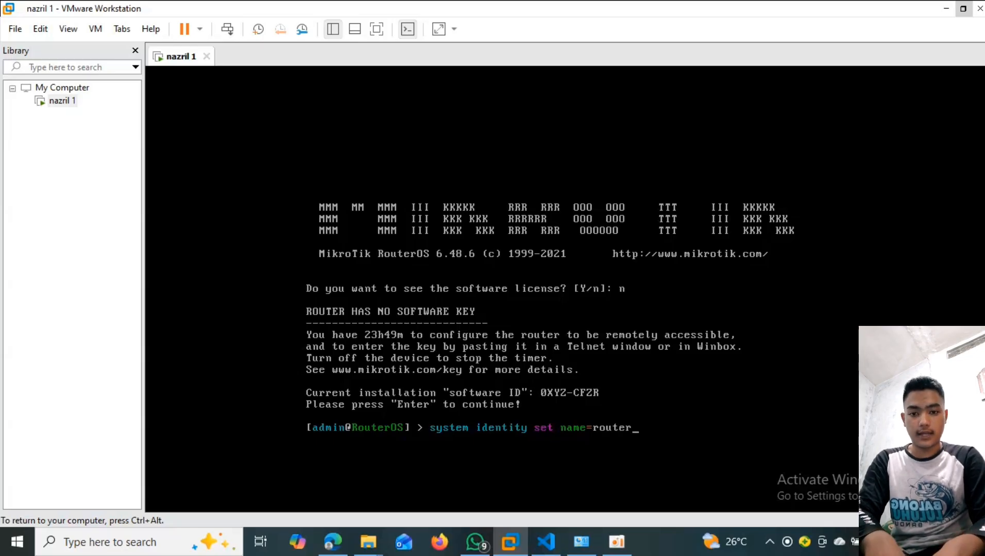
key(Return)
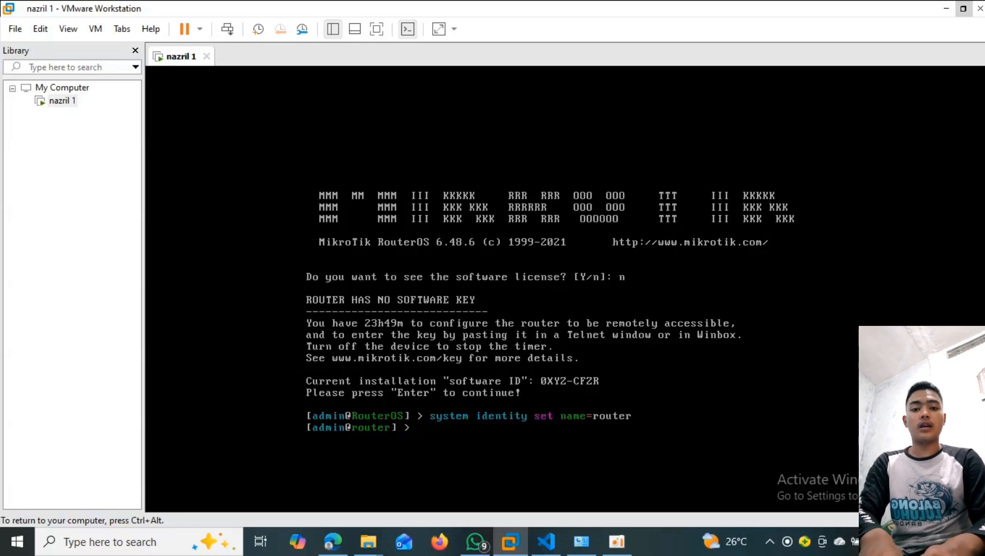
- Switch to WinBox, connect as admin to the discovered neighbor named router, and dismiss the license notice
key(ctrl+alt)
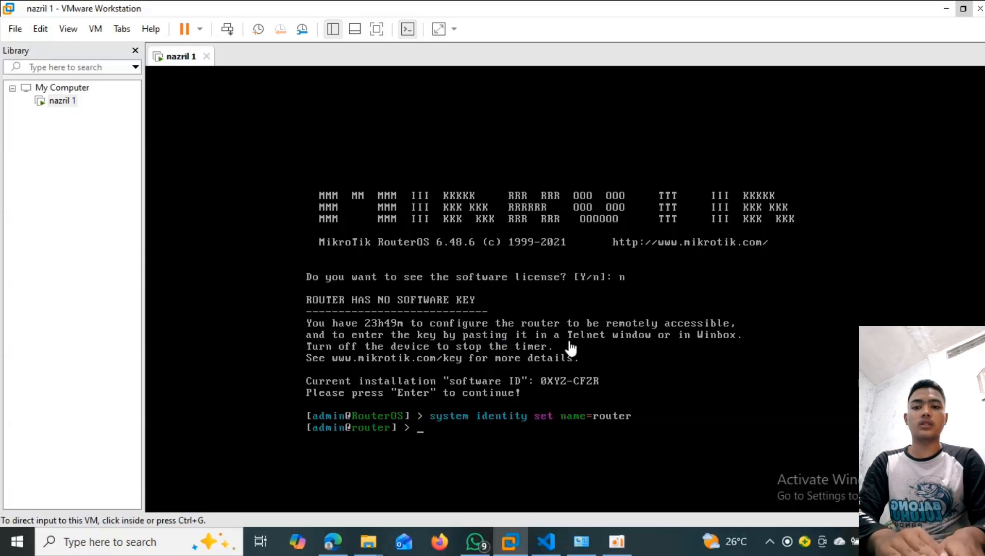
click(941, 9)
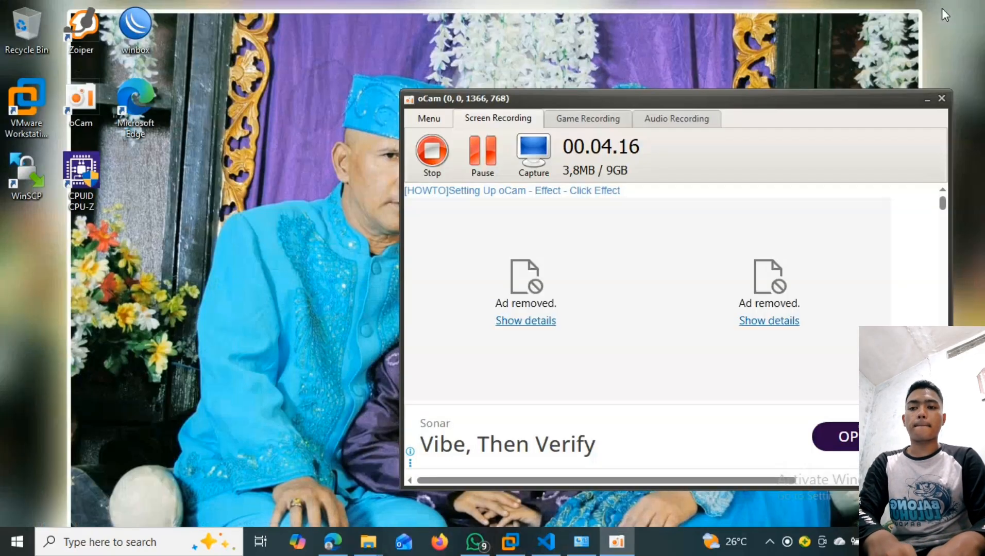
double_click(139, 35)
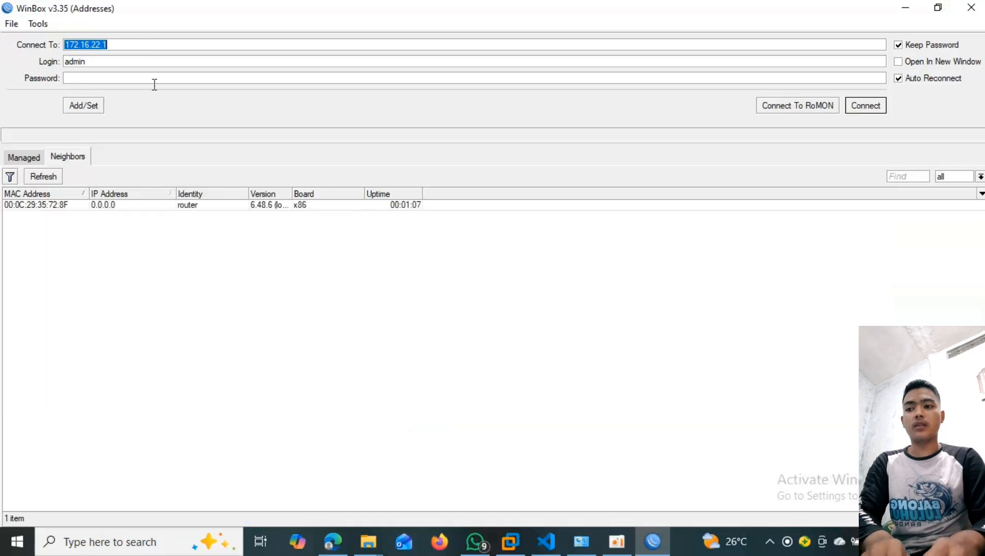
click(145, 206)
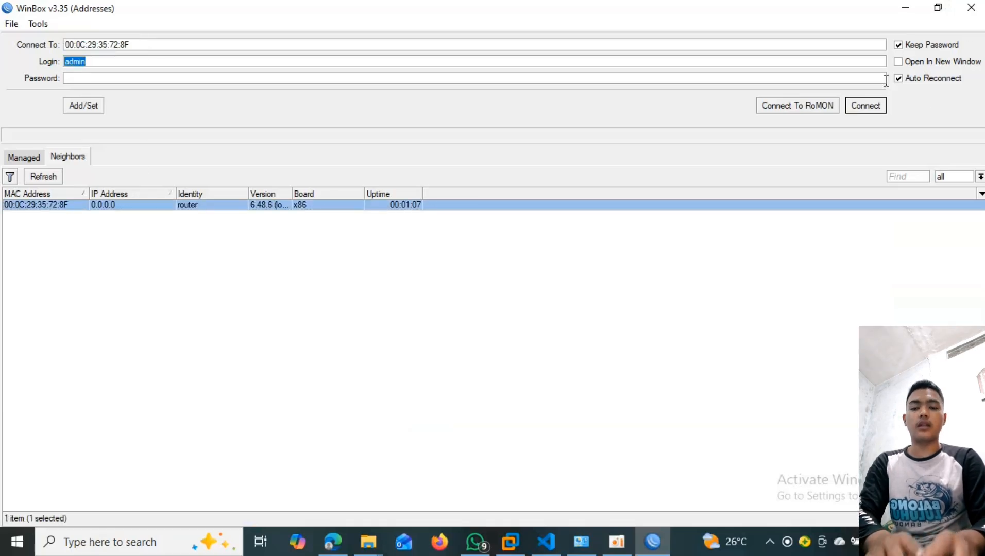
click(864, 106)
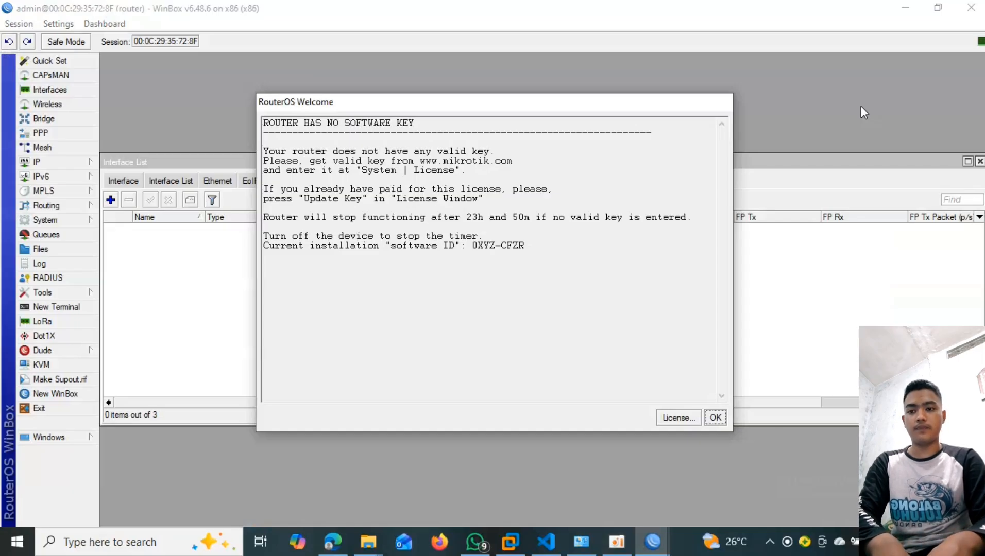
click(715, 417)
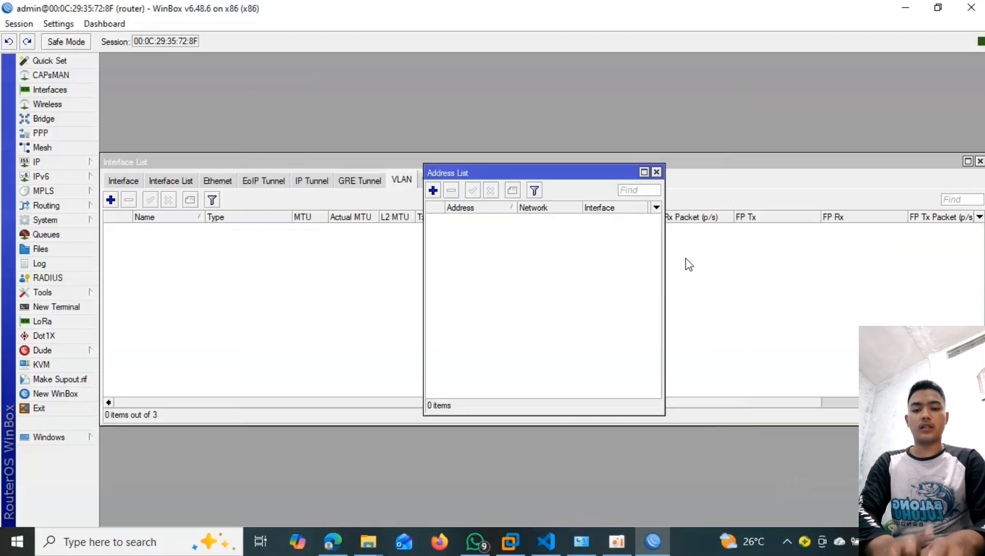
- Create a VLAN interface named vlan100 with VLAN ID 100 on ether3
click(36, 87)
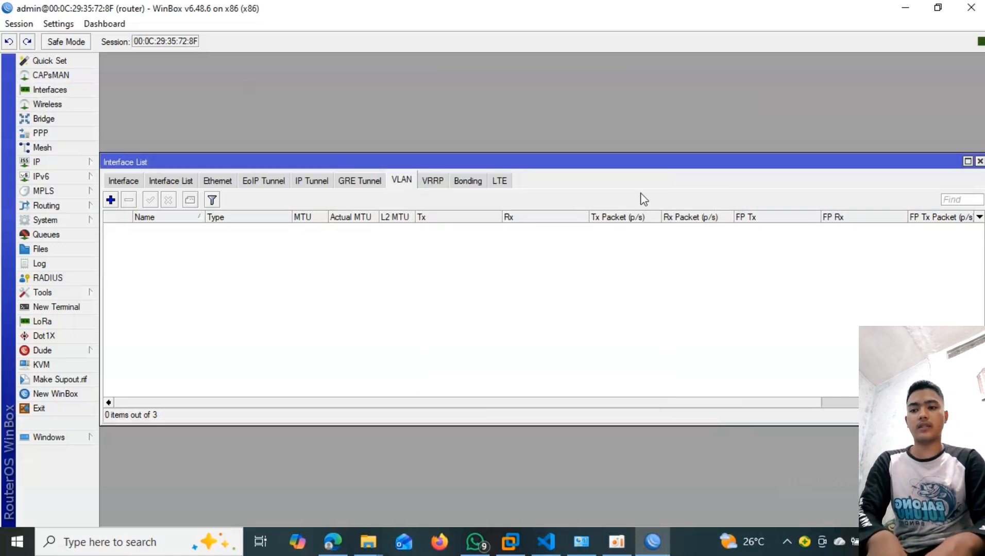
click(110, 200)
click(585, 176)
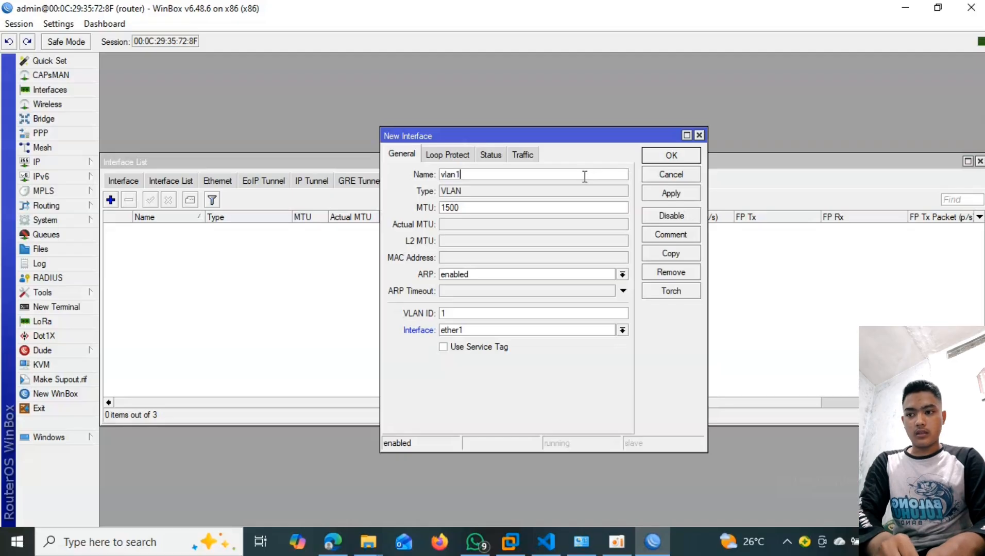
text(00)
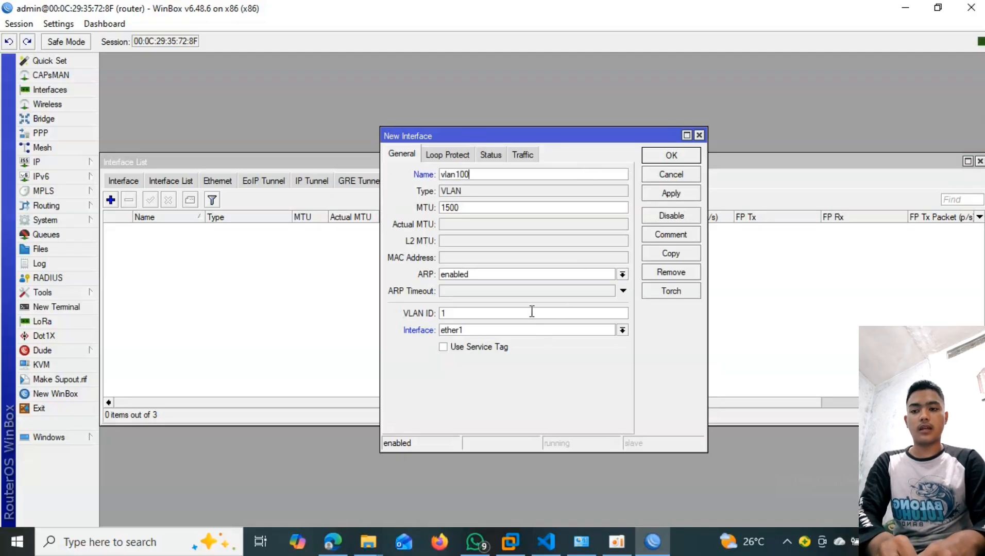
text(00)
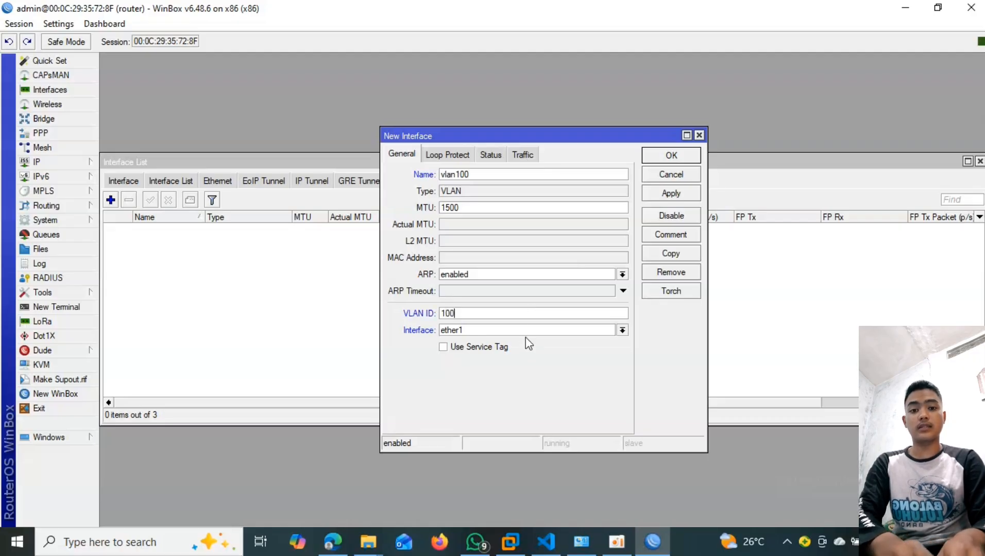
click(526, 330)
click(527, 362)
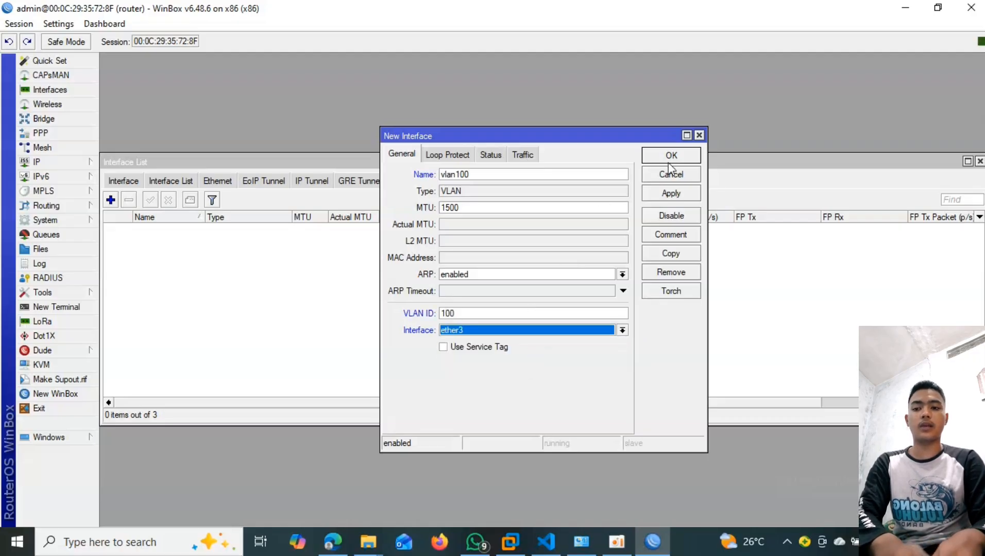
click(683, 154)
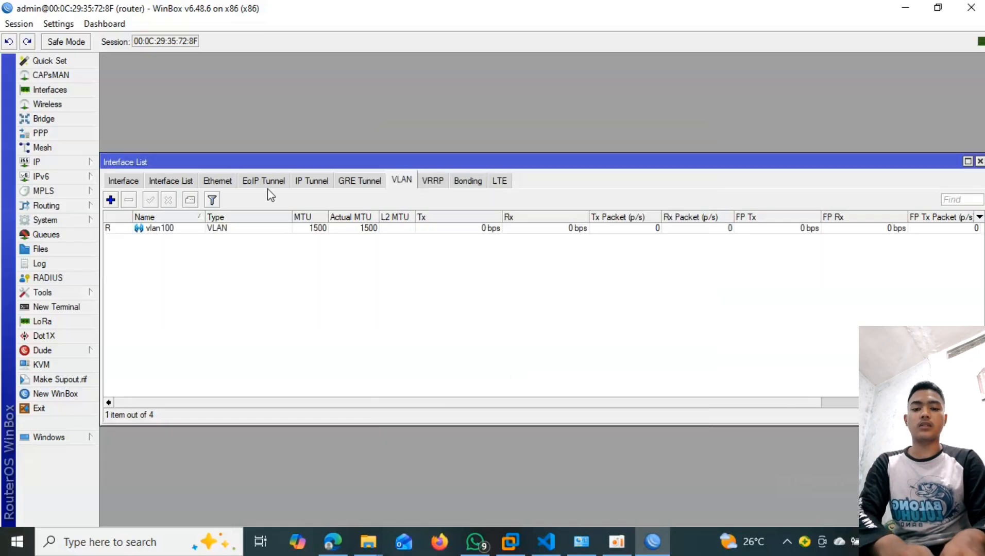
- Create a second VLAN interface named vlan200 with VLAN ID 200 on ether3
click(110, 199)
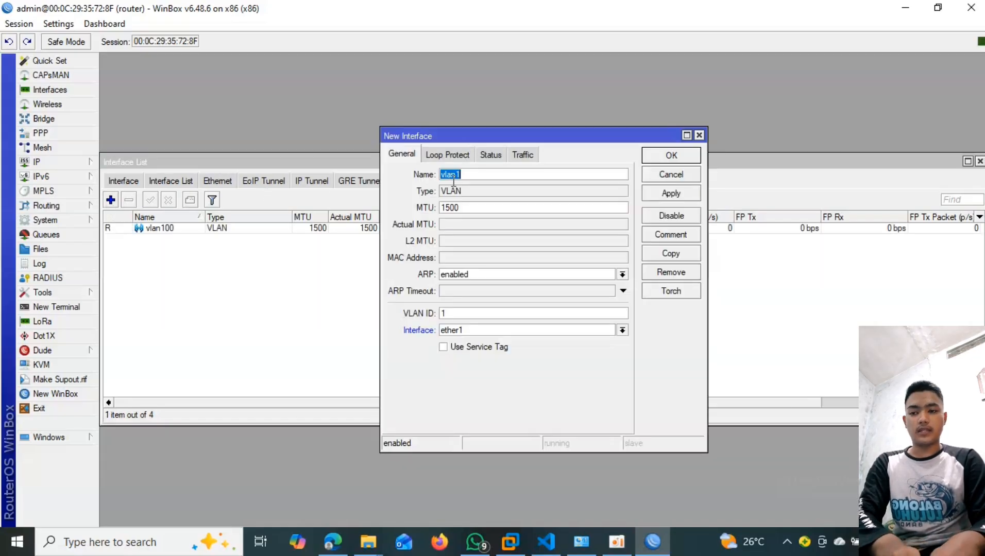
click(480, 175)
key(BackSpace)
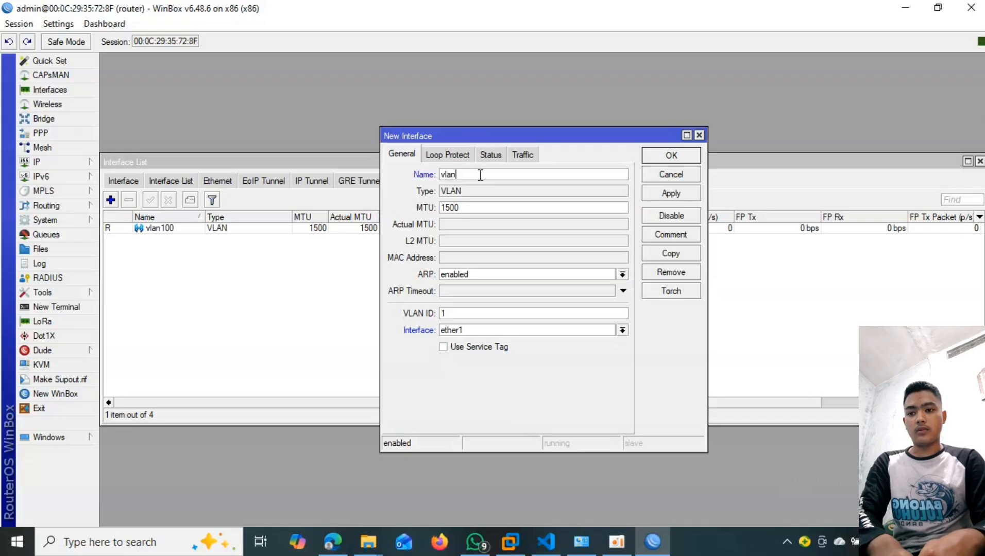
text(200)
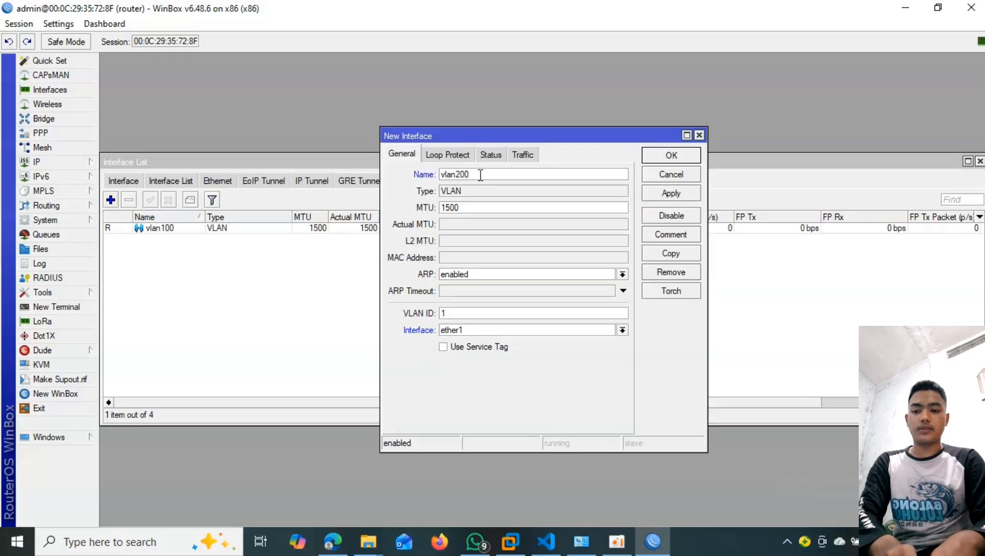
double_click(499, 311)
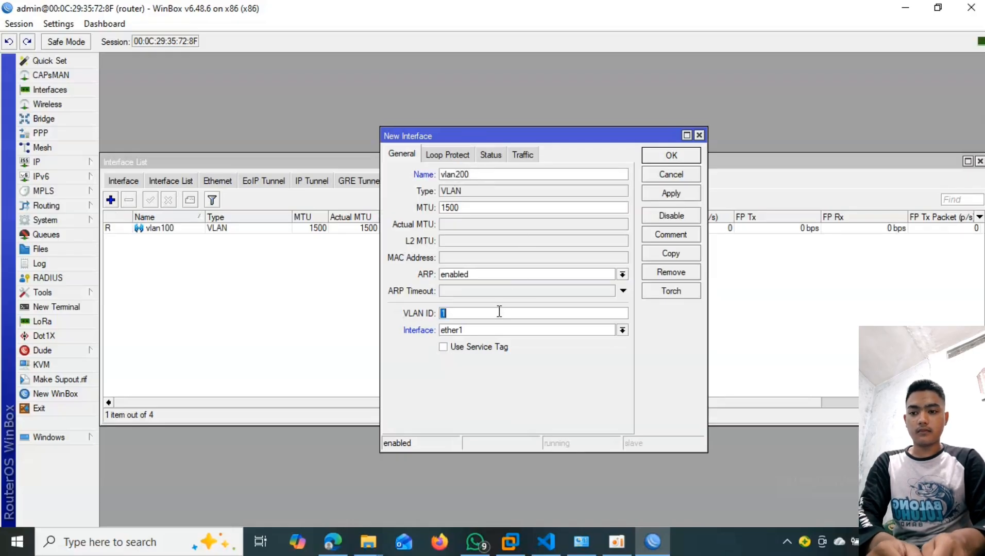
text(200)
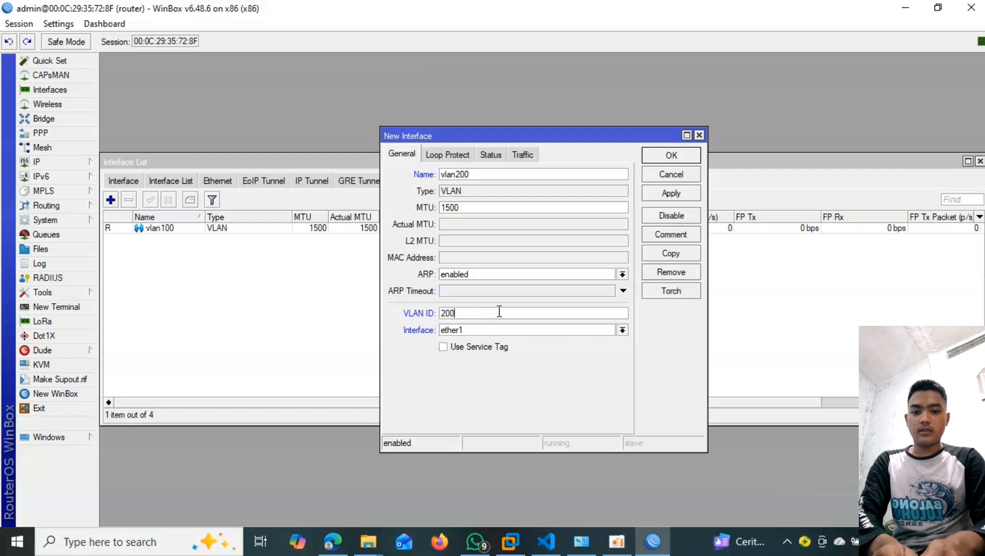
click(463, 331)
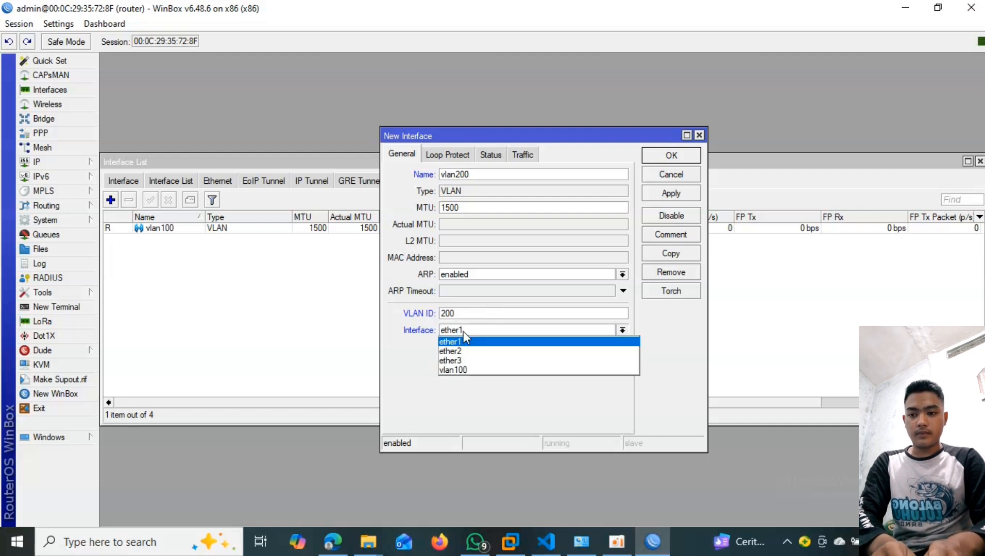
click(482, 362)
click(686, 156)
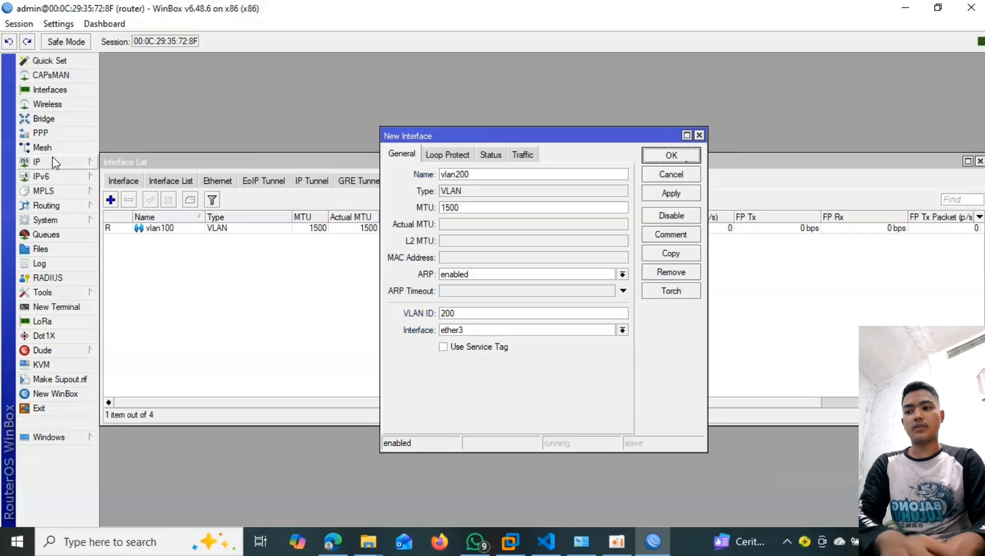
- Add the IP address 172.16.22.1/26 to the ether2 interface
click(74, 163)
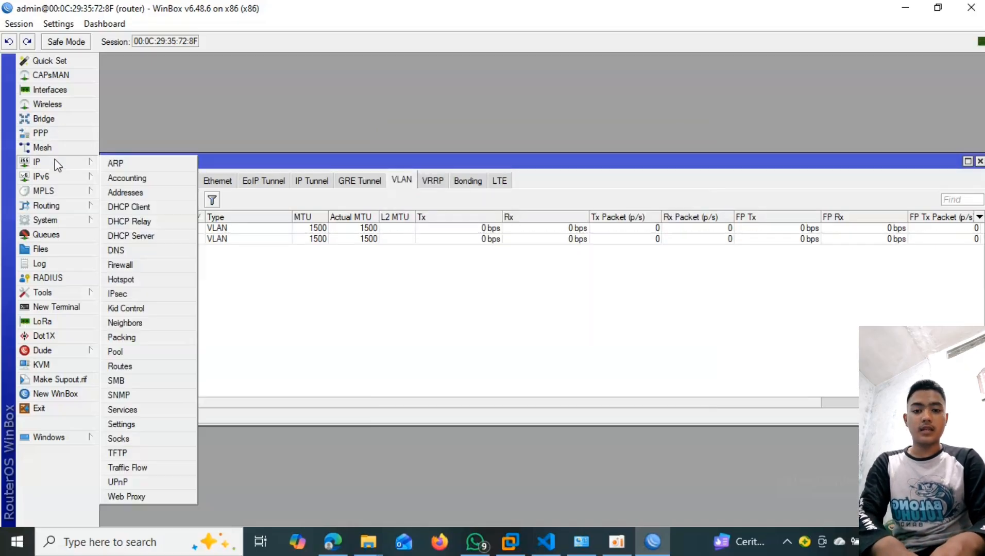
click(144, 194)
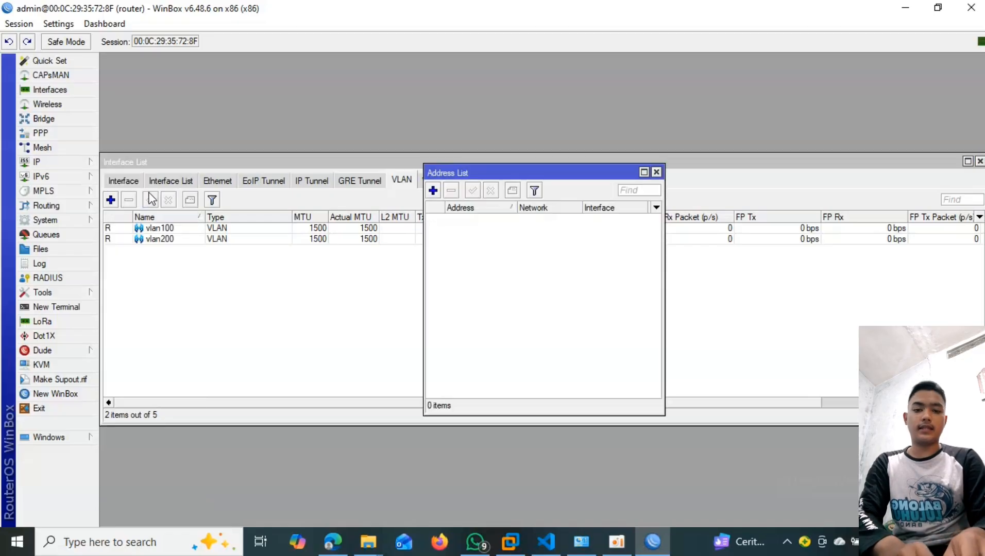
click(433, 191)
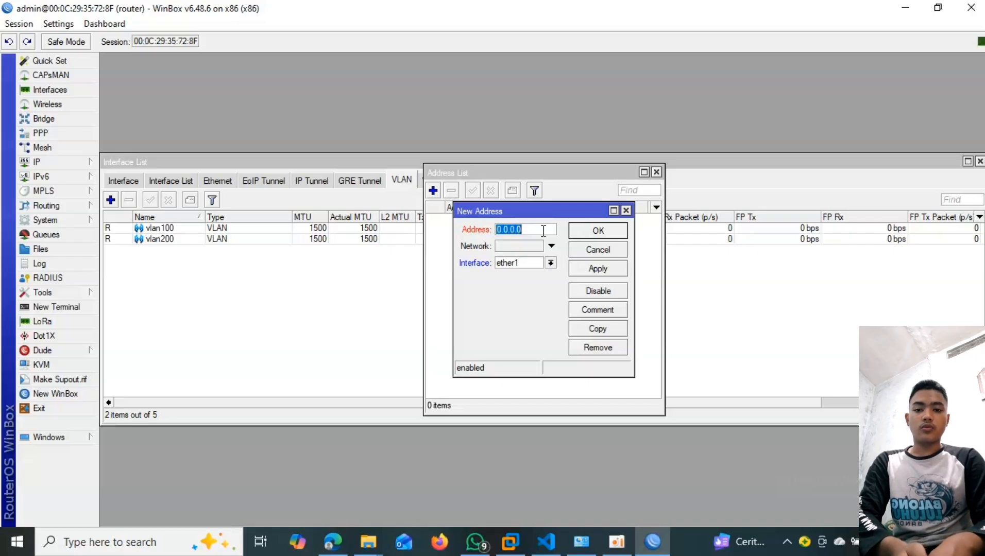
text(172)
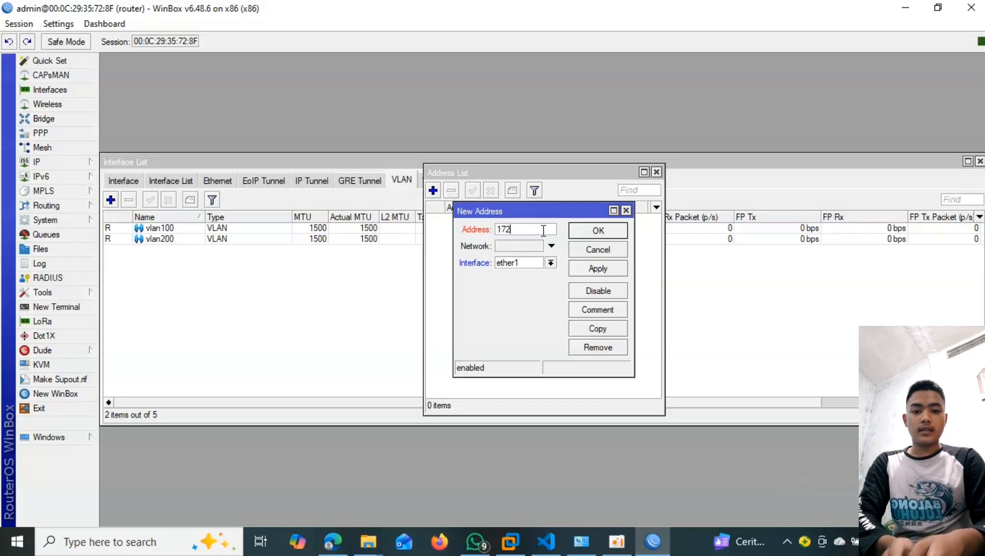
text(.)
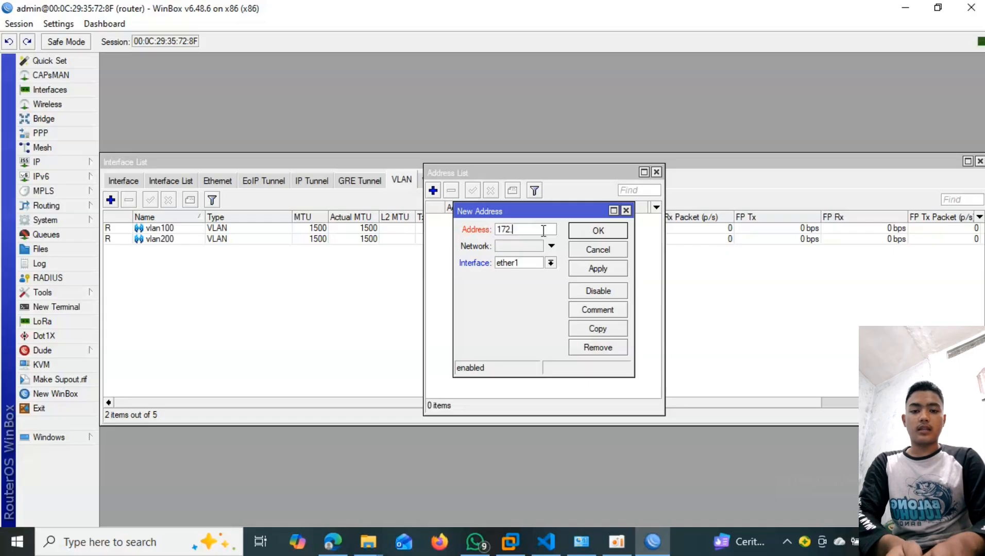
text(16)
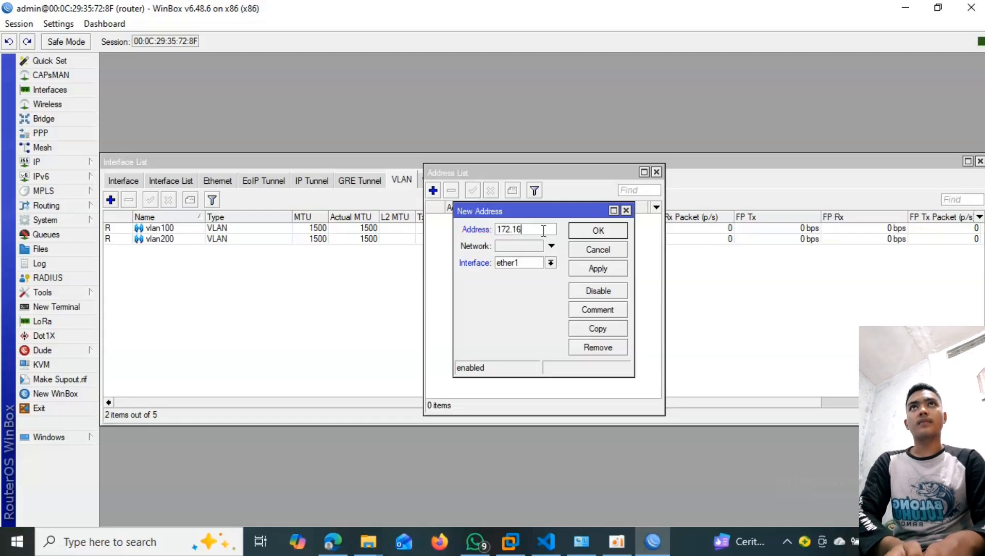
text(.22)
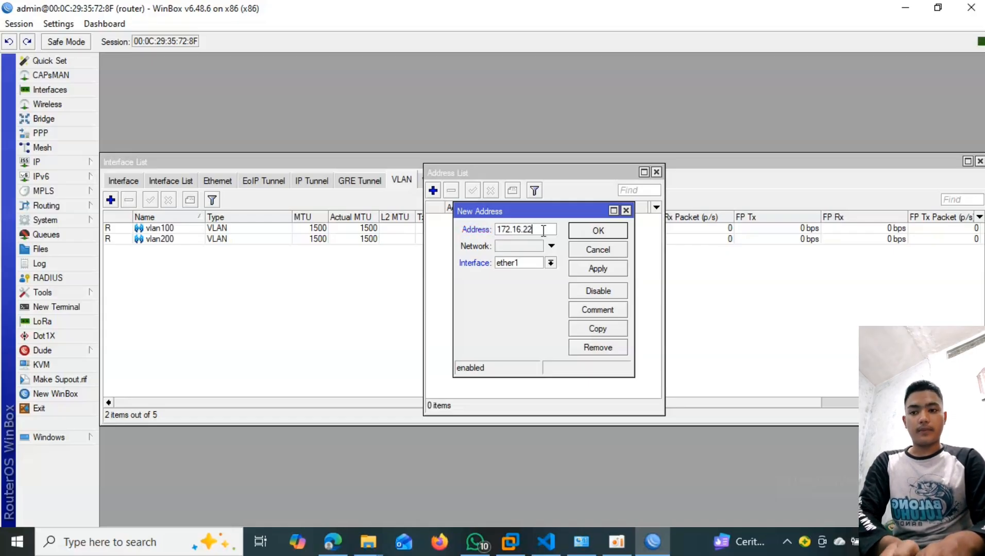
text(.)
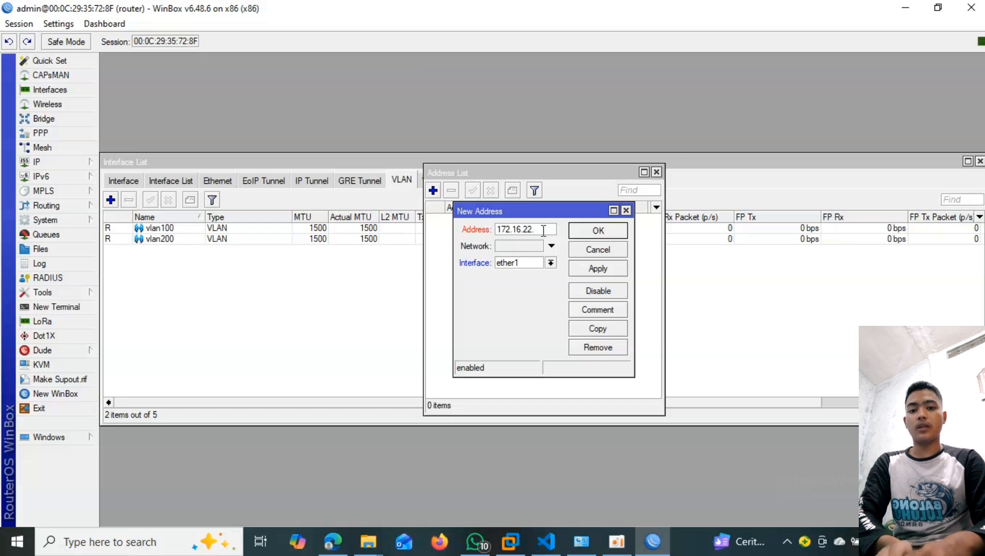
text(1/)
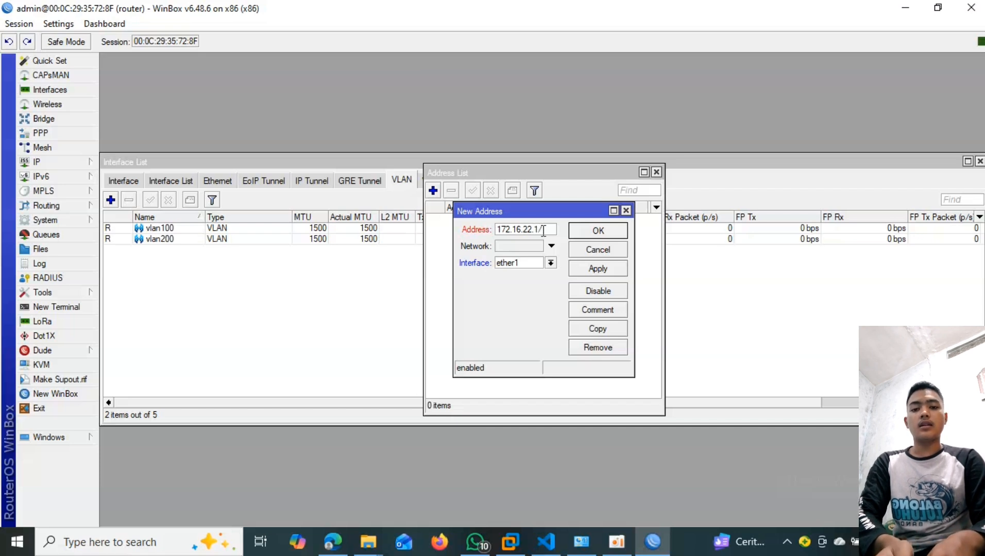
text(26)
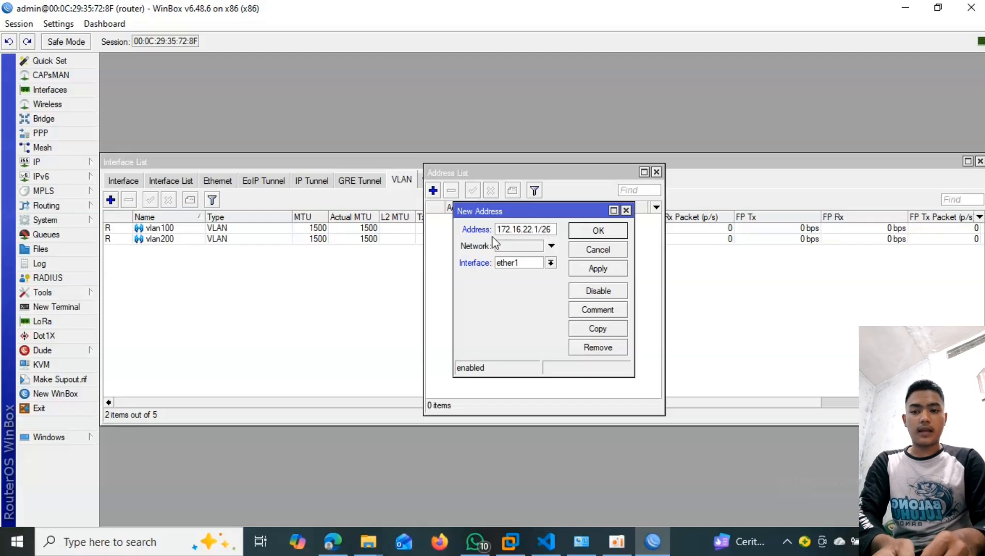
click(532, 261)
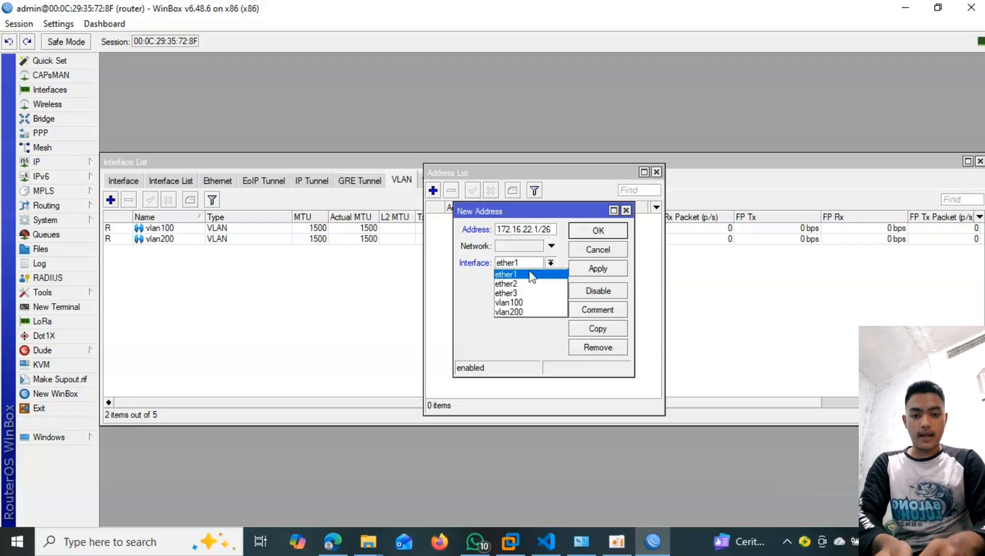
click(531, 284)
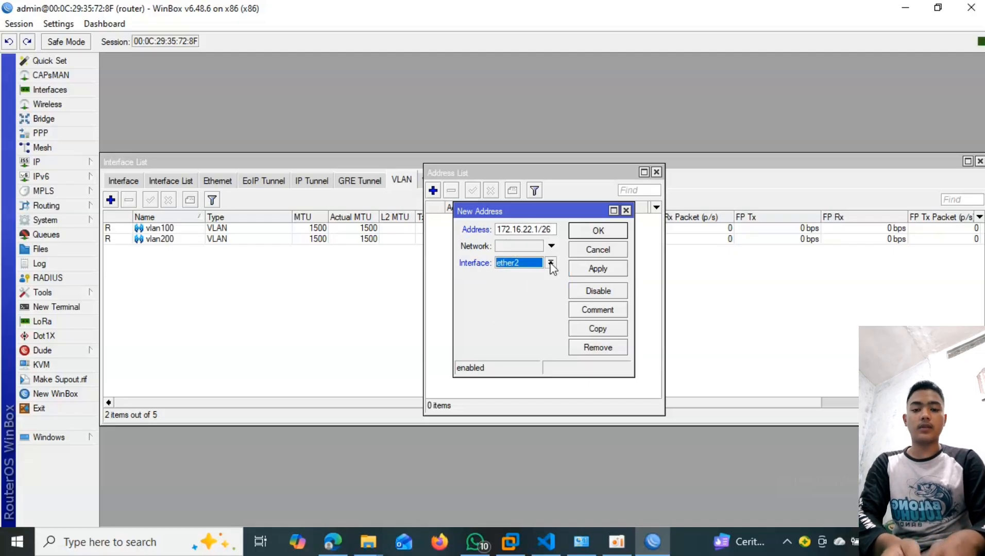
click(592, 233)
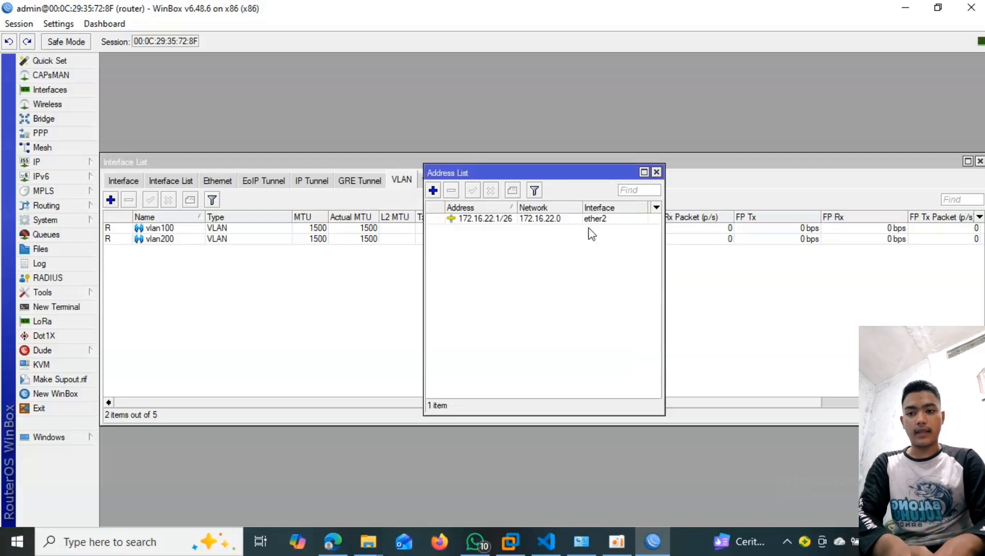
- Add a second IP address, 192.168.22.1/25, assigned to the vlan200 interface
click(433, 191)
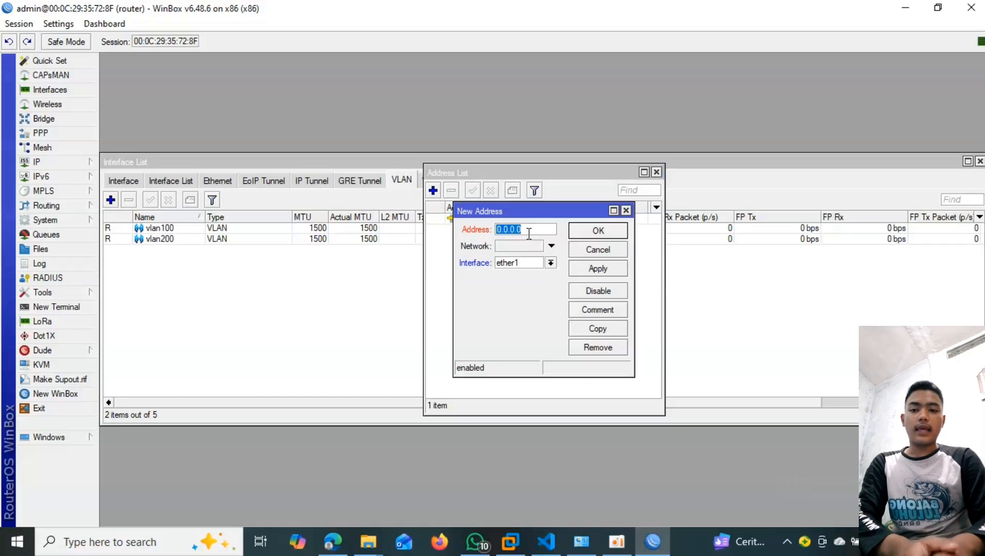
text(192)
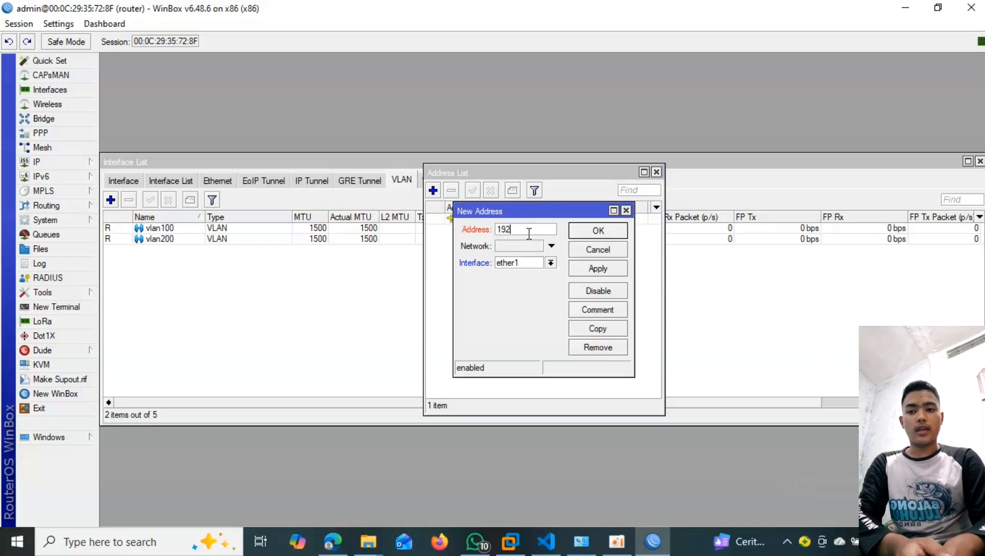
text(.)
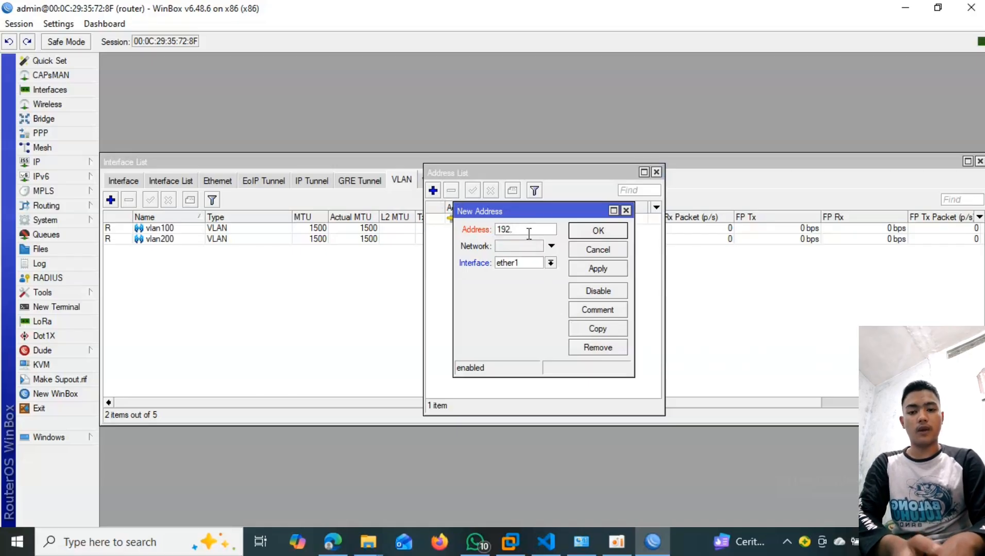
text(168)
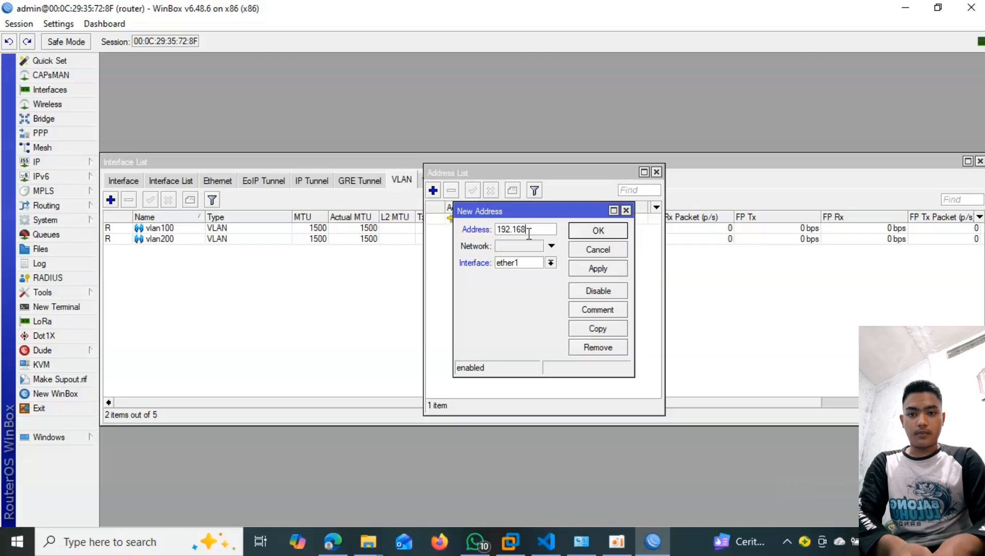
text(.)
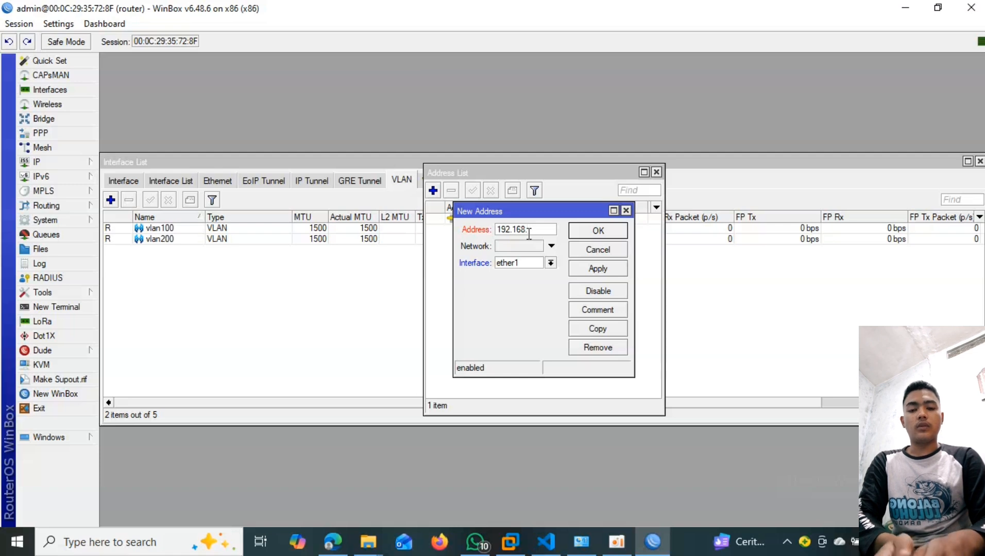
text(22)
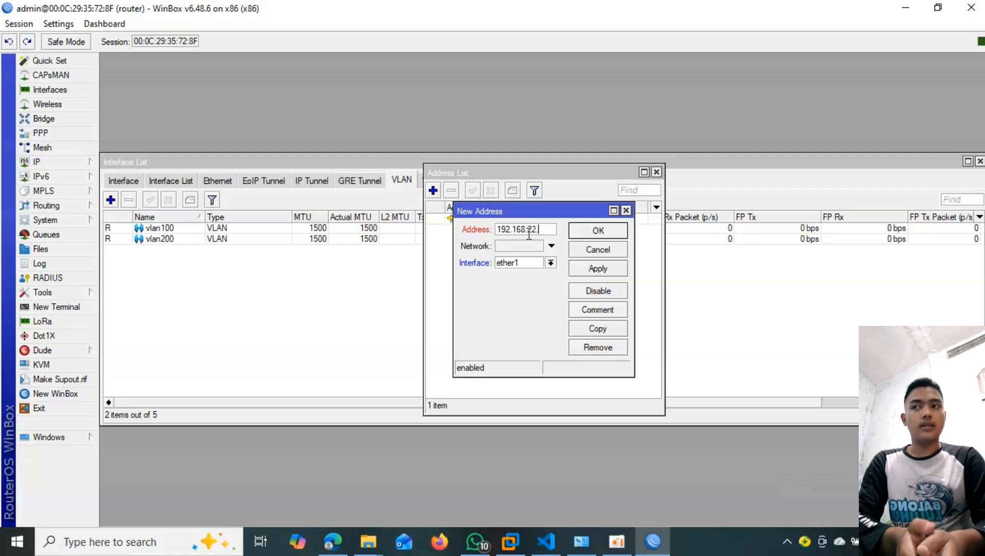
text(.1/)
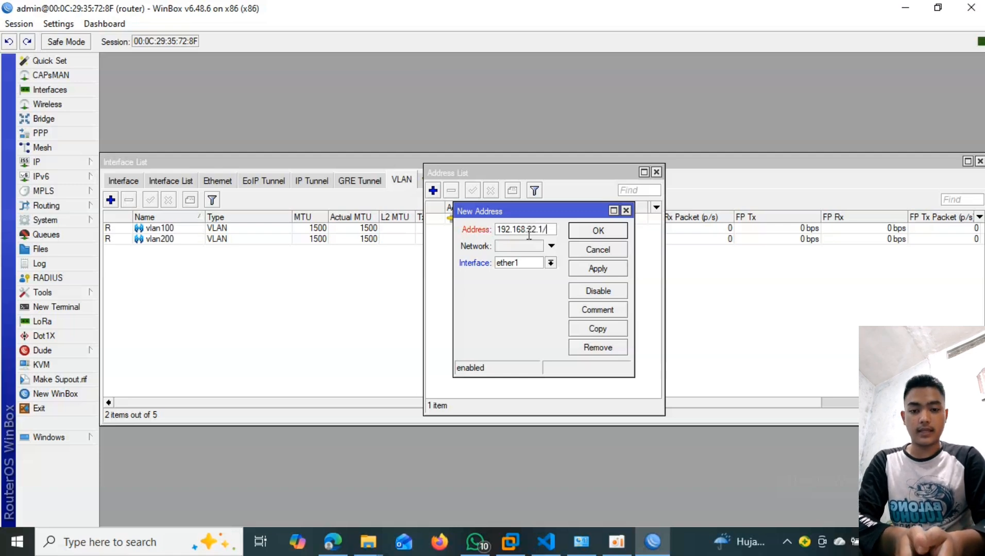
text(25)
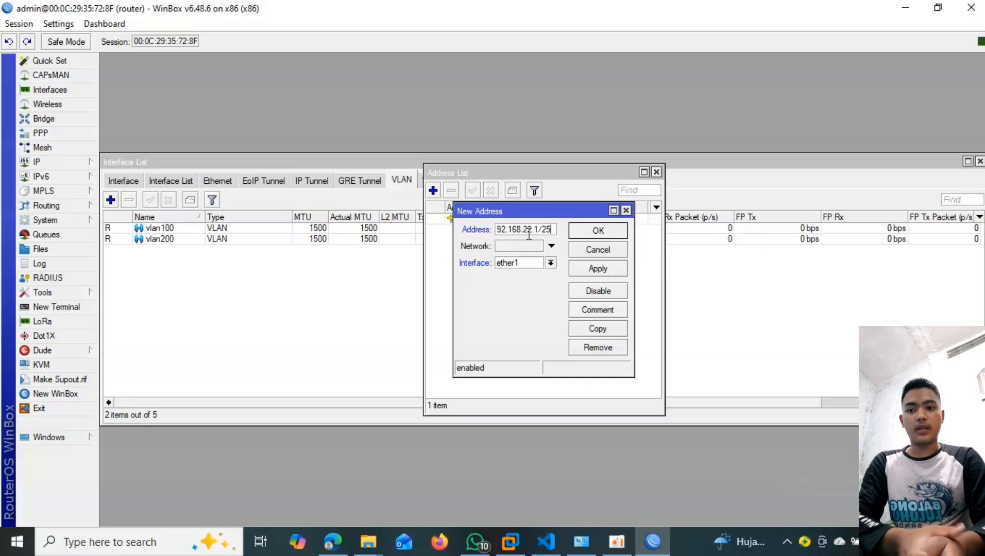
click(550, 263)
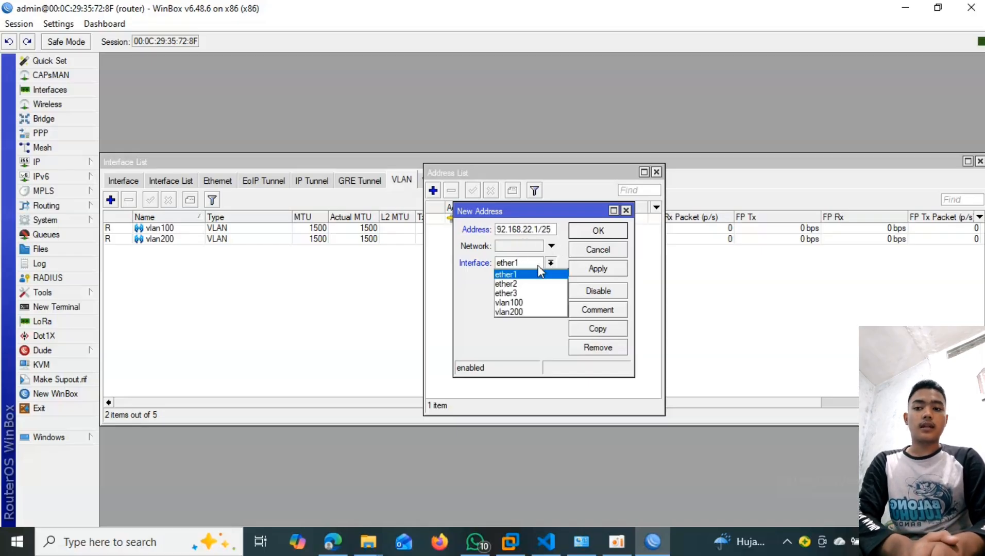
click(533, 311)
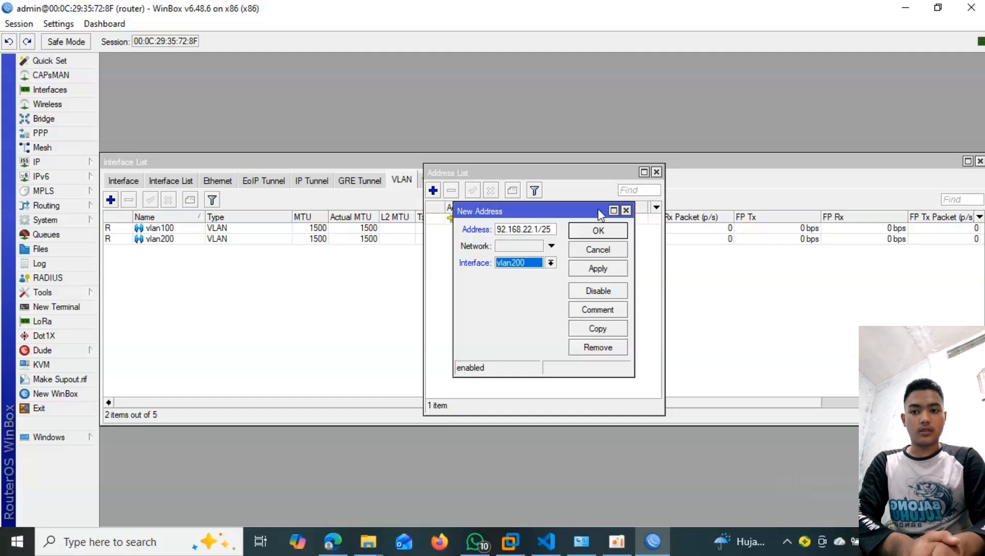
click(595, 232)
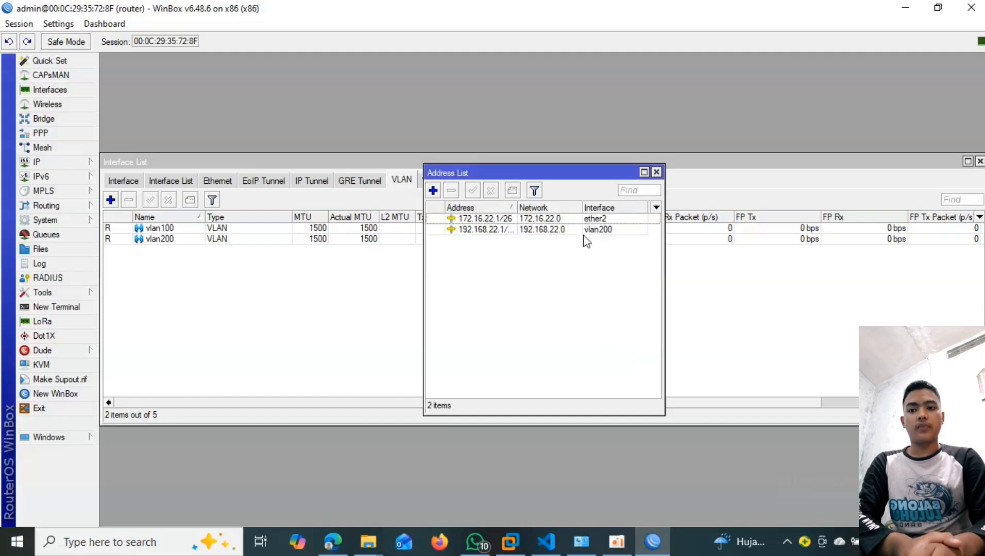
- Create a DHCP client on ether1 with Add Default Route set to no
click(47, 162)
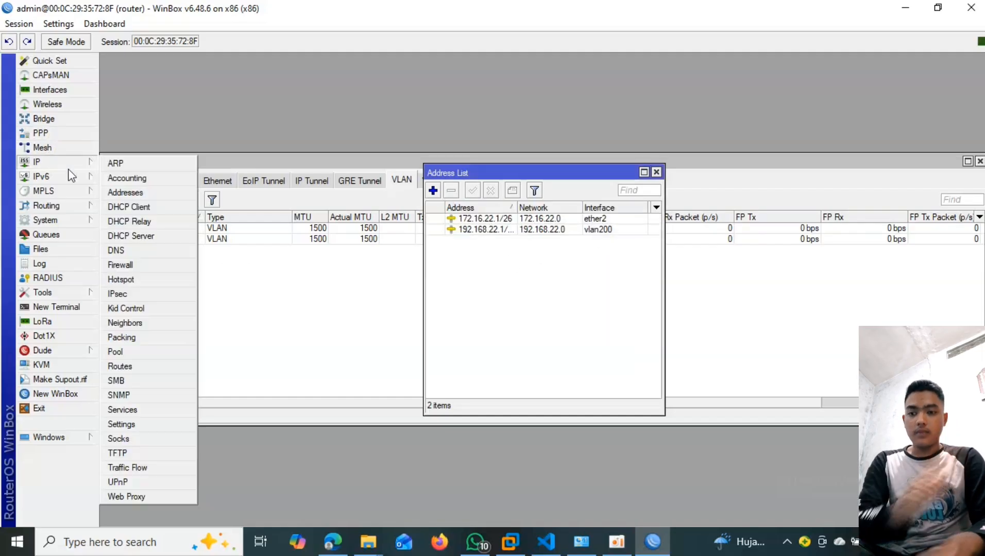
click(143, 207)
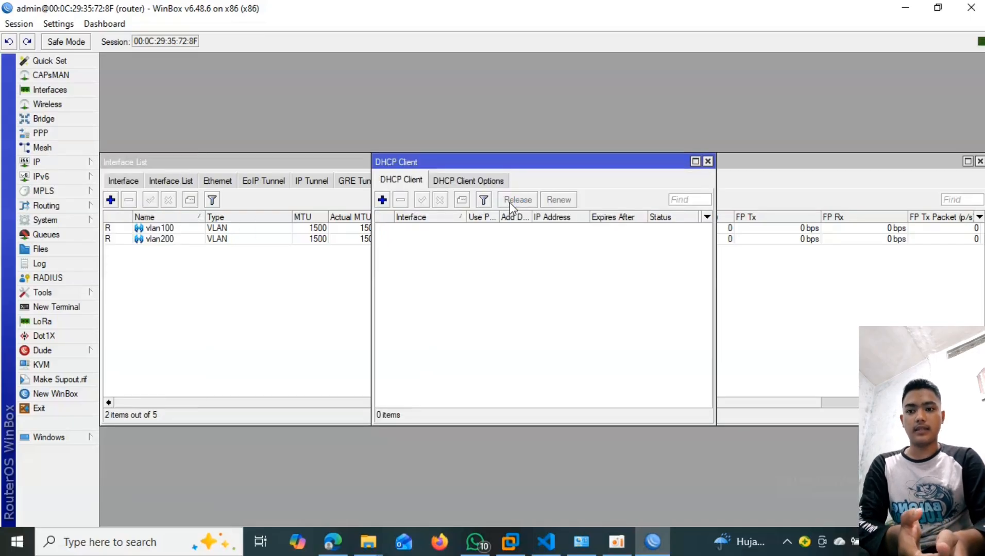
click(382, 199)
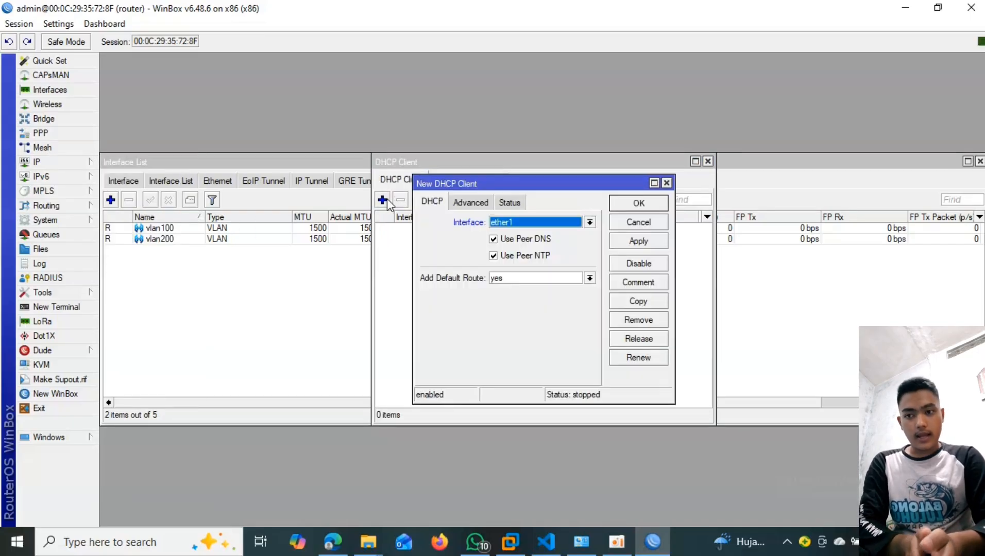
click(533, 278)
click(531, 289)
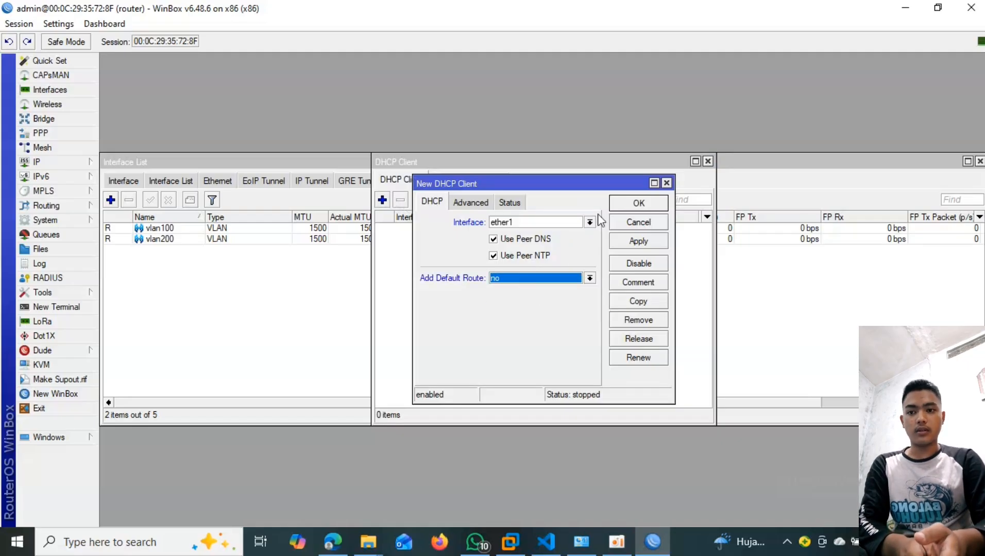
click(636, 203)
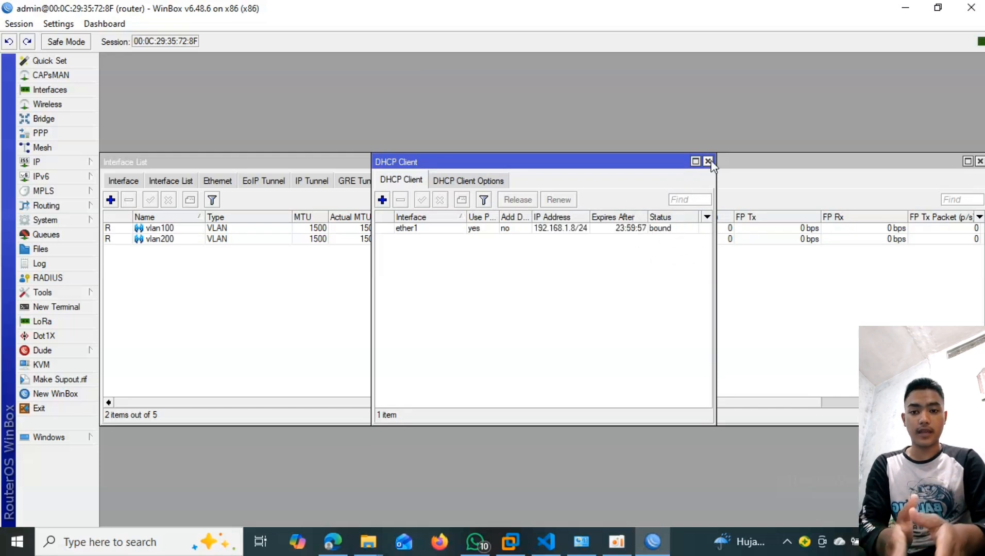
- Open the DHCP server settings and start the DHCP setup wizard
click(52, 162)
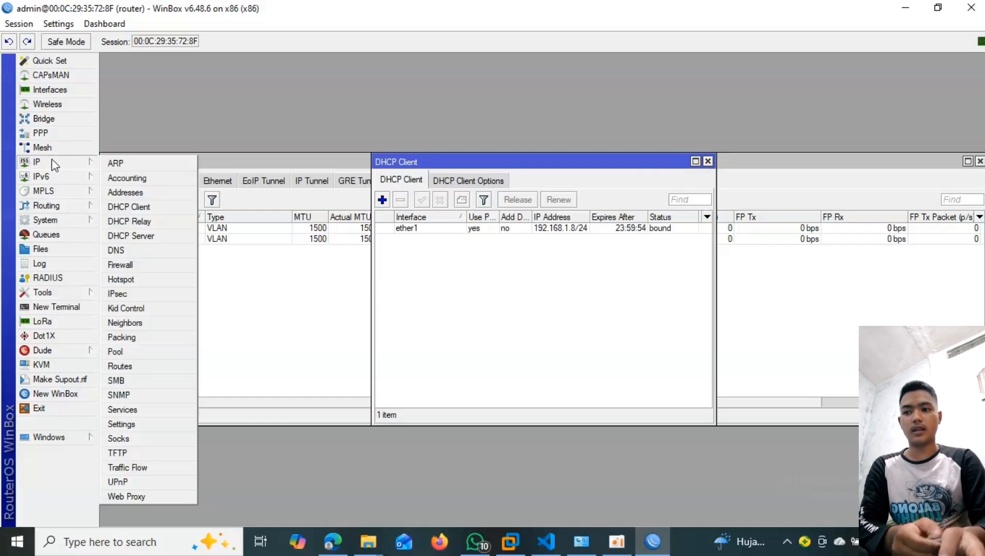
click(135, 236)
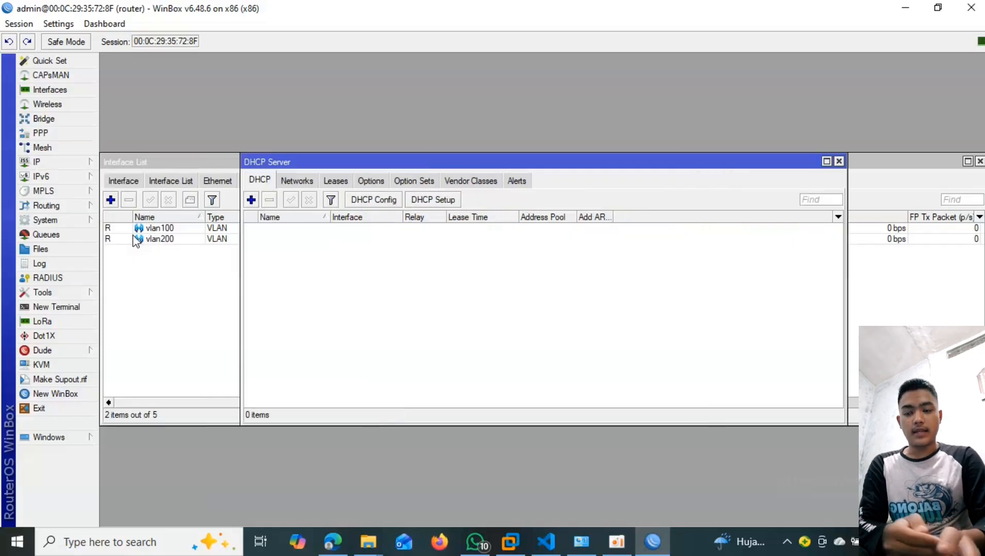
click(431, 200)
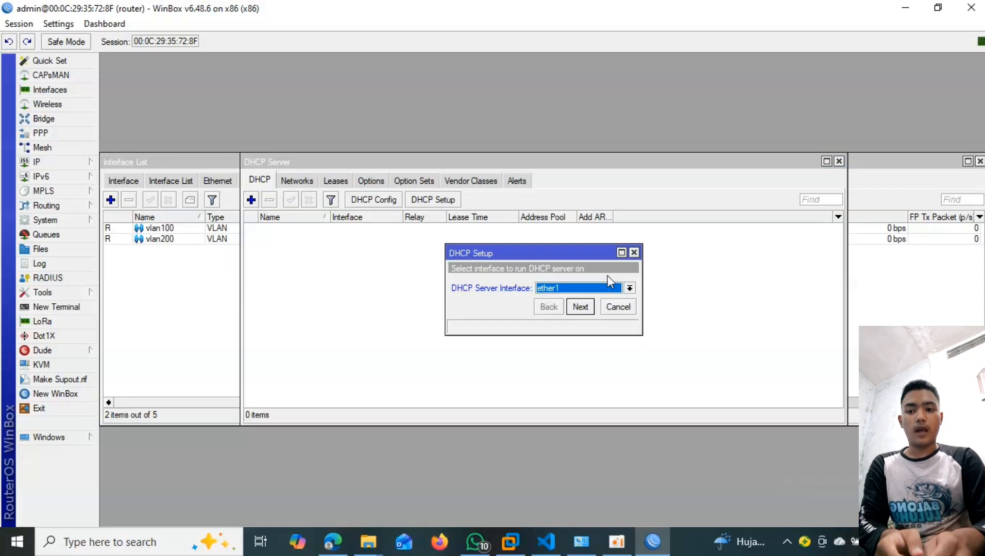
click(589, 307)
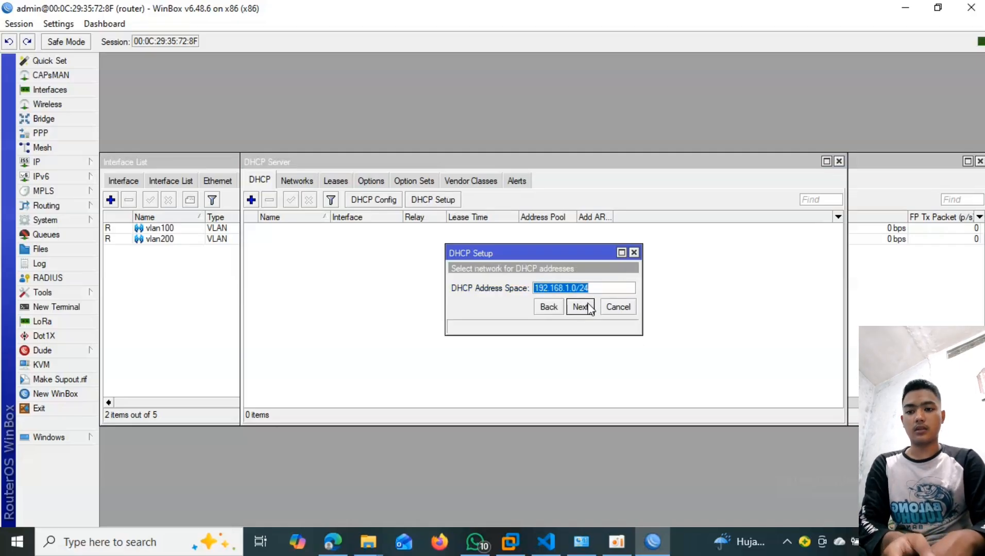
click(589, 308)
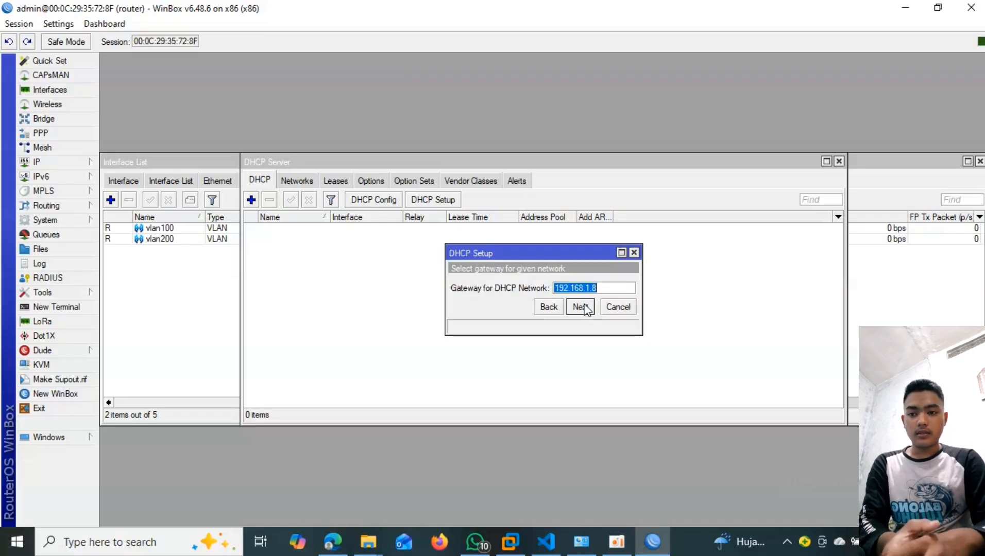
click(581, 307)
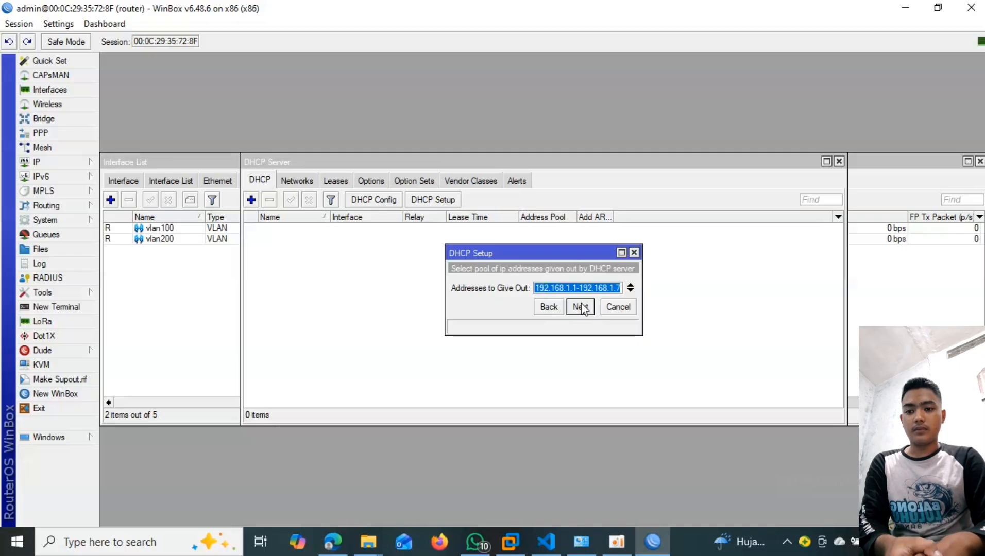
click(580, 307)
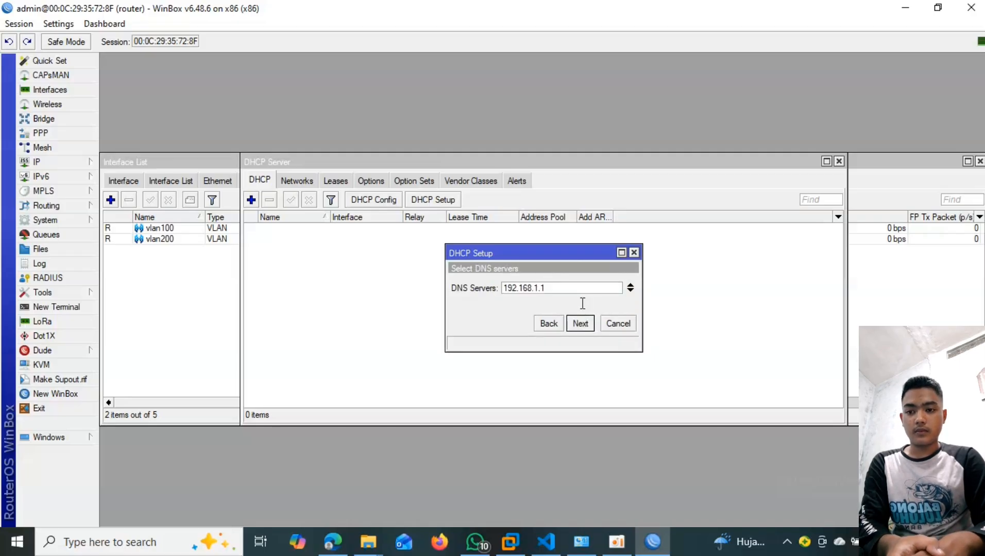
click(548, 323)
click(548, 323)
click(549, 323)
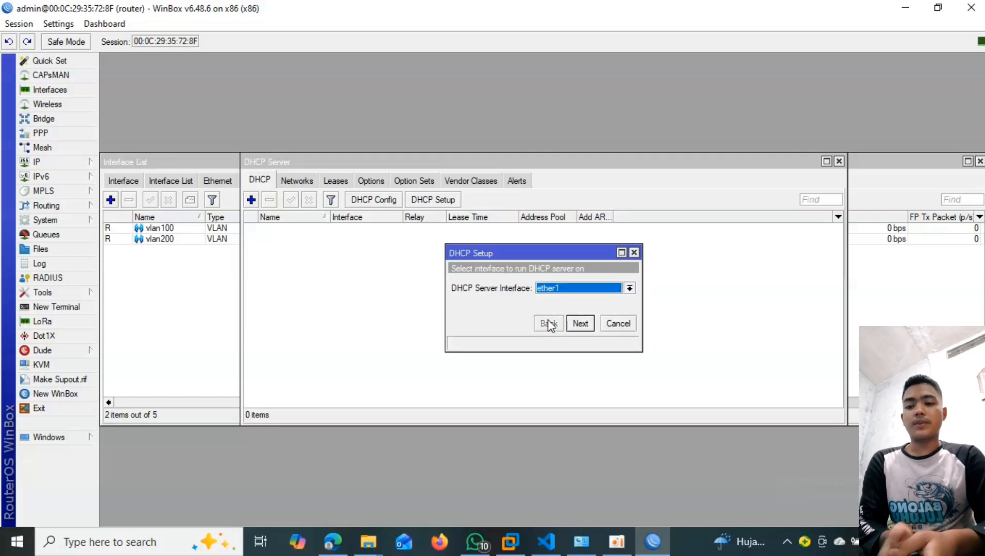
- Choose ether2 as the DHCP server interface and accept the proposed address space and the gateway 172.16.22.1
click(557, 291)
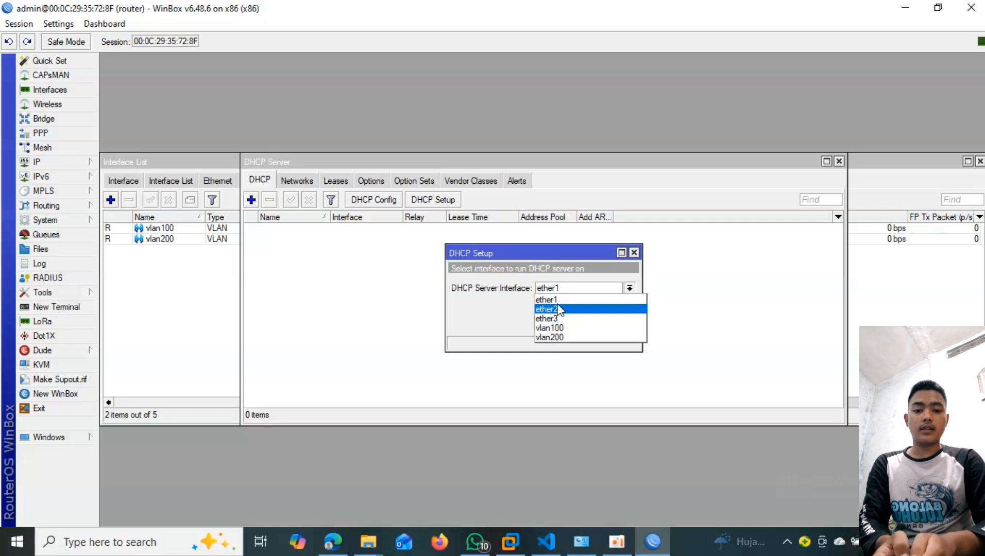
click(560, 309)
click(579, 323)
click(580, 323)
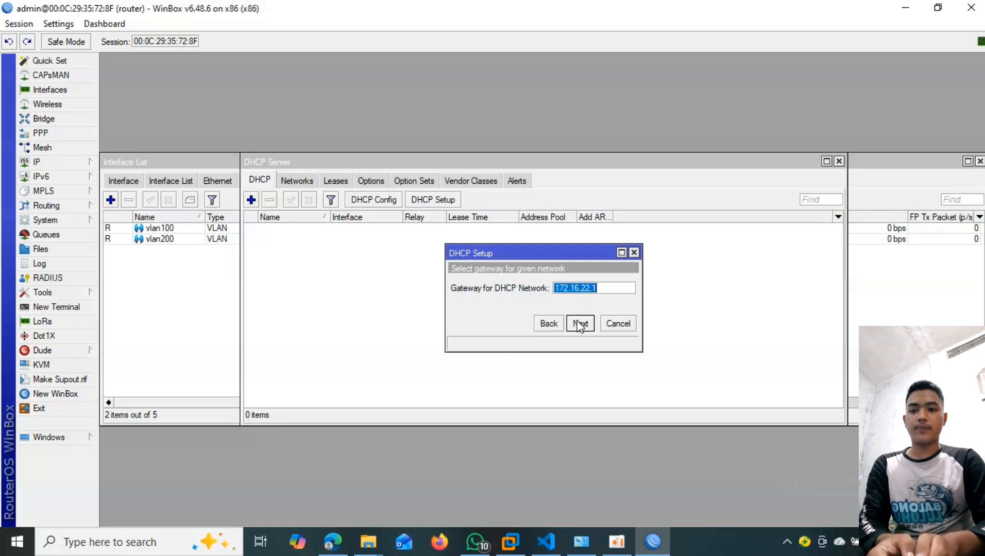
click(580, 323)
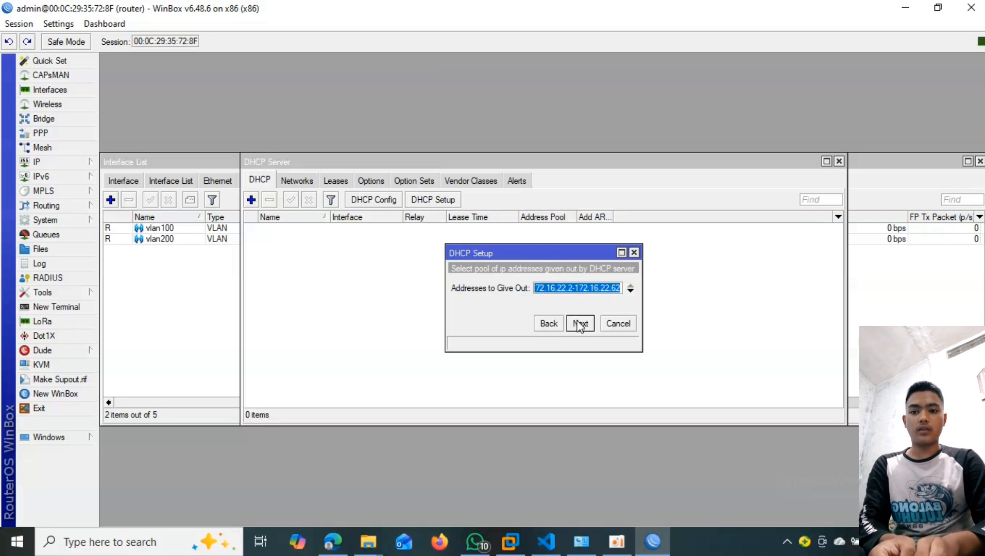
- Limit the addresses to give out to 172.16.22.2-172.16.22.21 and complete the DHCP setup with the remaining default values
click(608, 289)
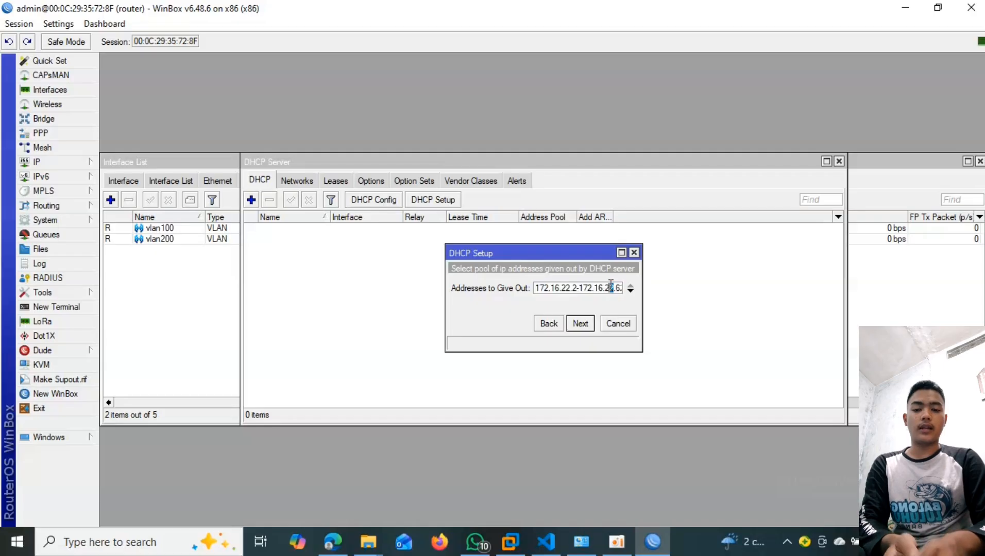
key(Right)
key(Right)
key(Right)
key(Right)
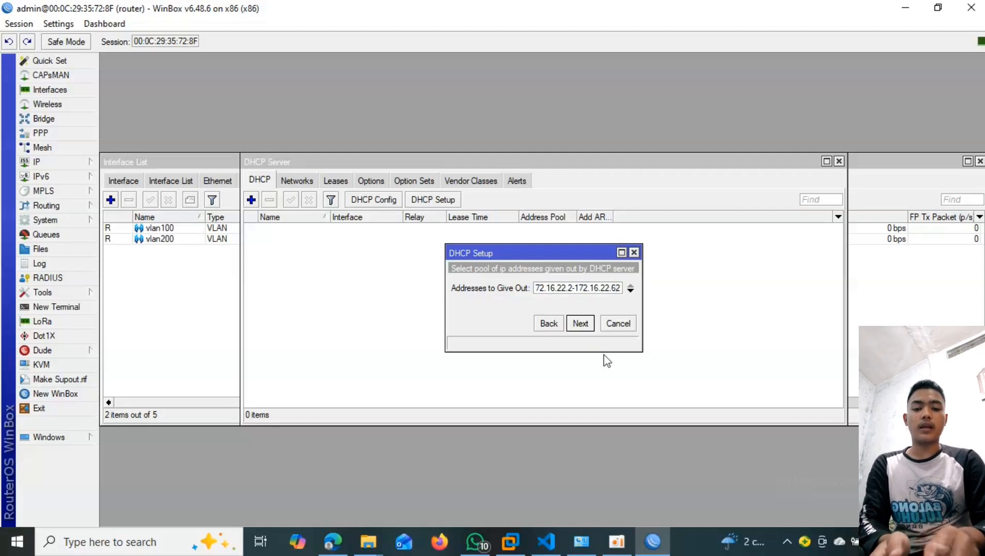
key(BackSpace)
key(BackSpace)
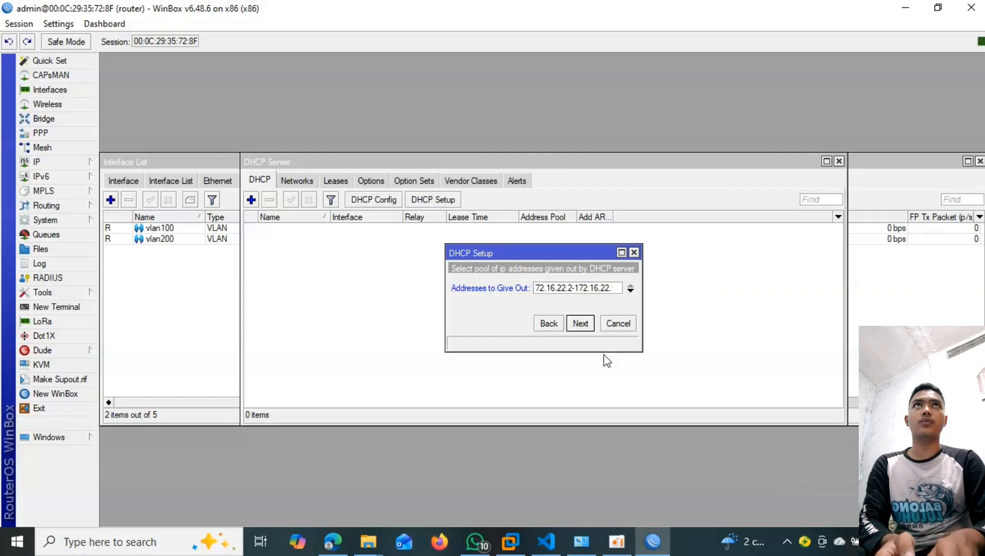
text(21)
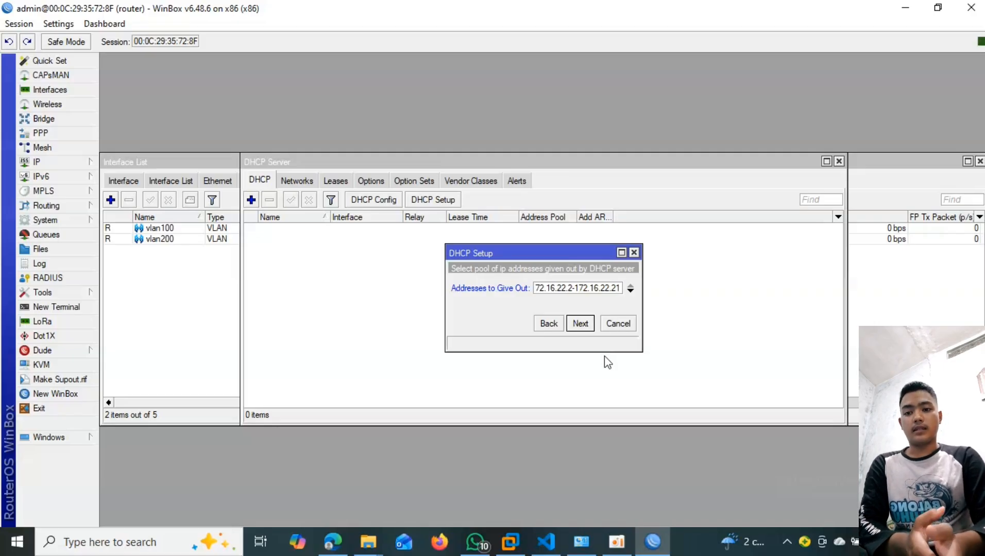
click(580, 323)
click(580, 324)
click(579, 324)
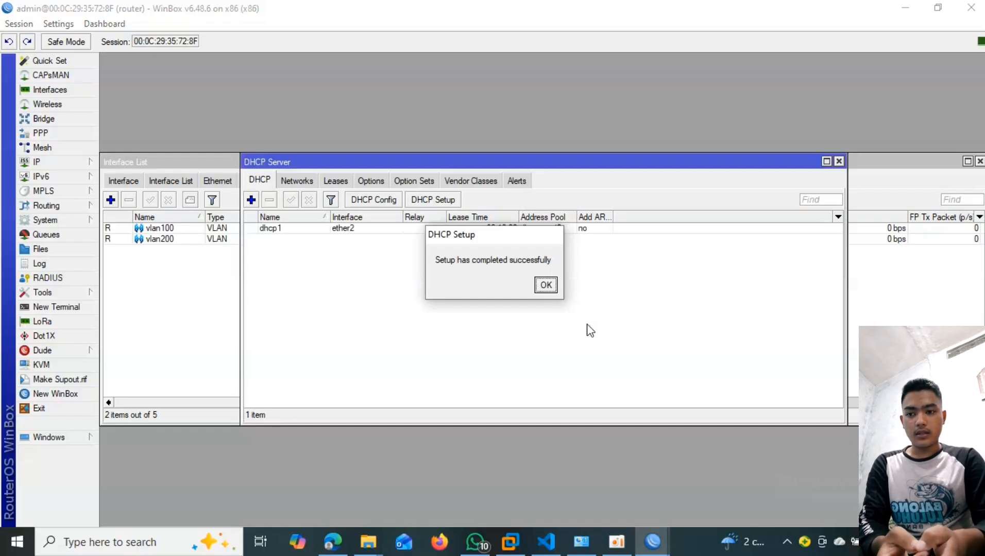
click(545, 285)
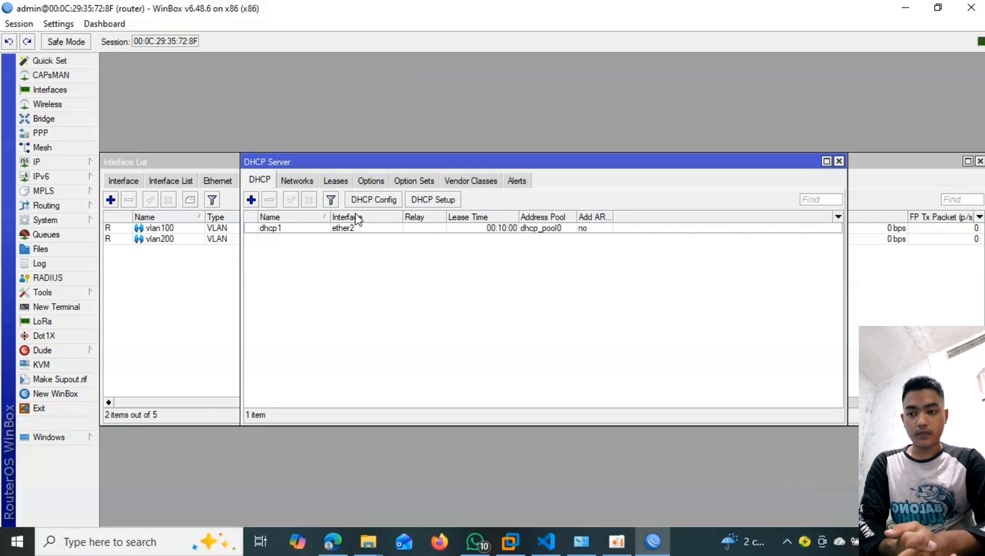
- Set up a second DHCP server on vlan200, accepting the proposed network, gateway, address pool, DNS server and lease time
click(424, 205)
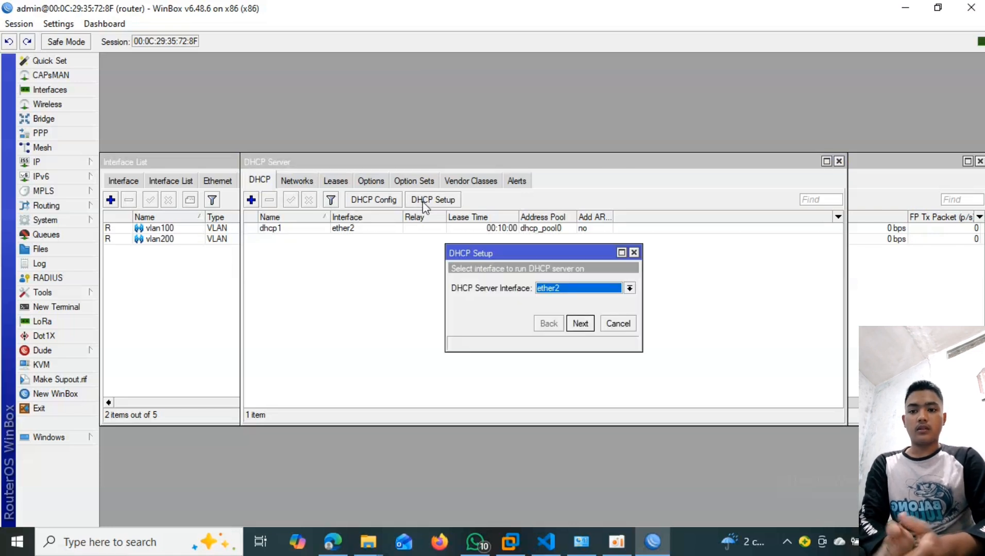
click(574, 288)
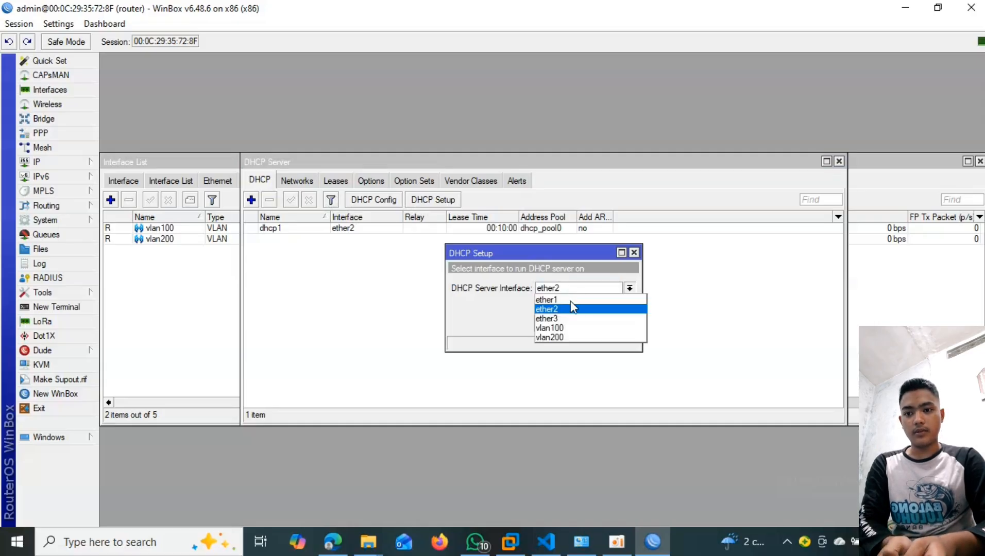
click(567, 338)
click(579, 323)
click(580, 323)
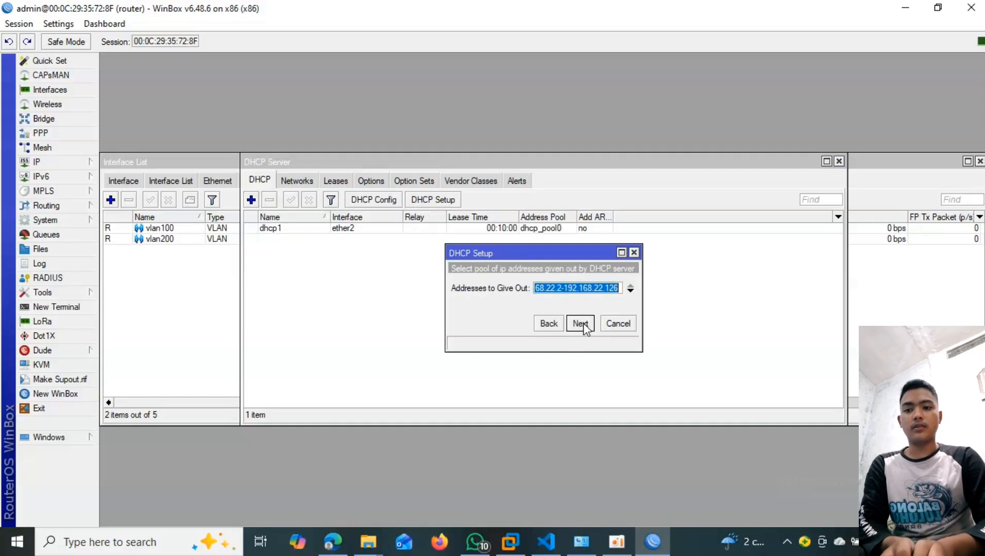
click(580, 324)
click(580, 323)
click(580, 324)
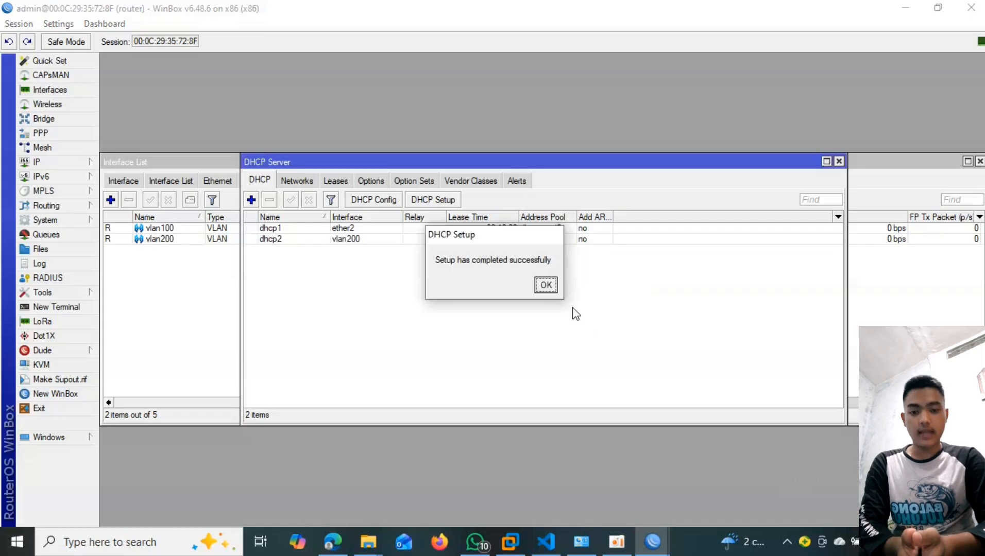
click(546, 285)
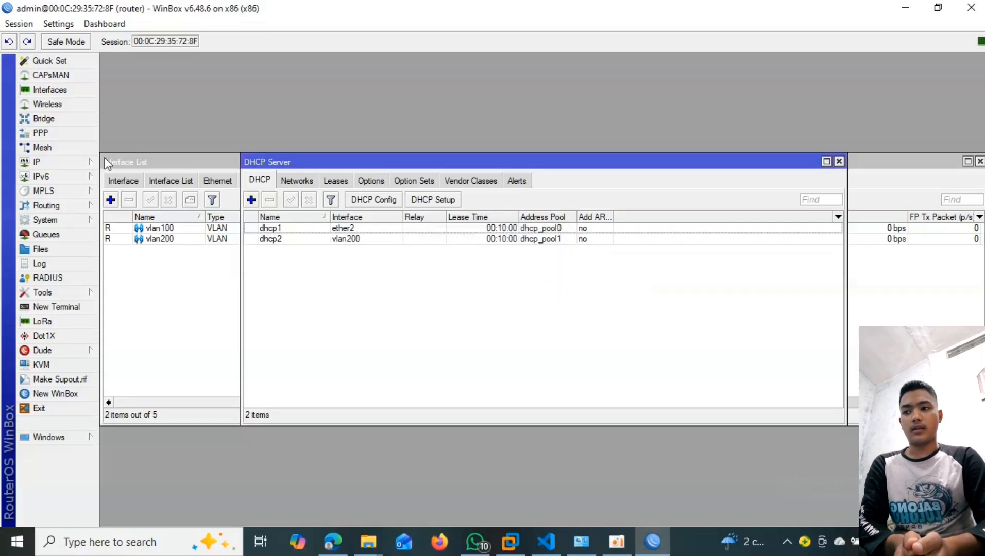
- Check the router's IP address list for the address assigned to each interface, then return to the VLAN interface list
click(84, 164)
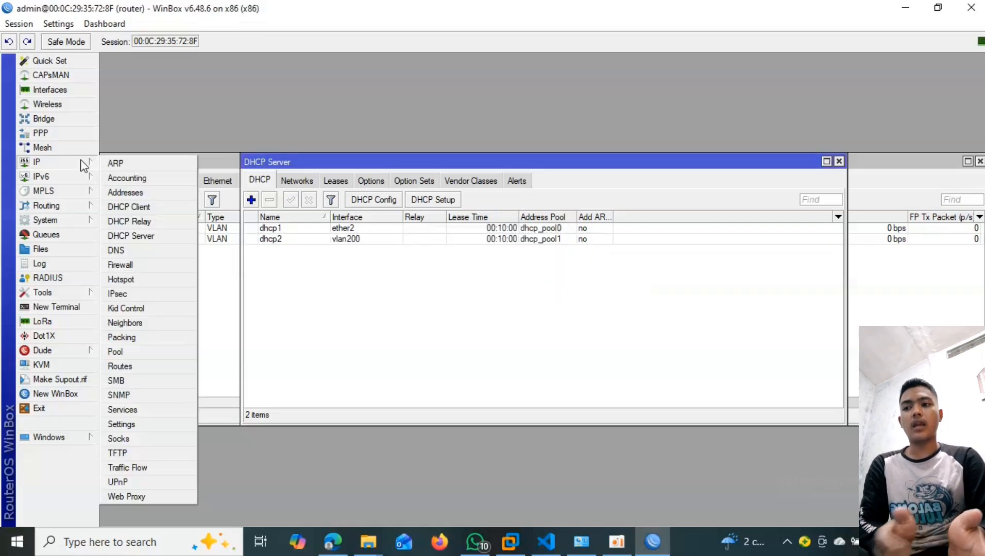
click(159, 191)
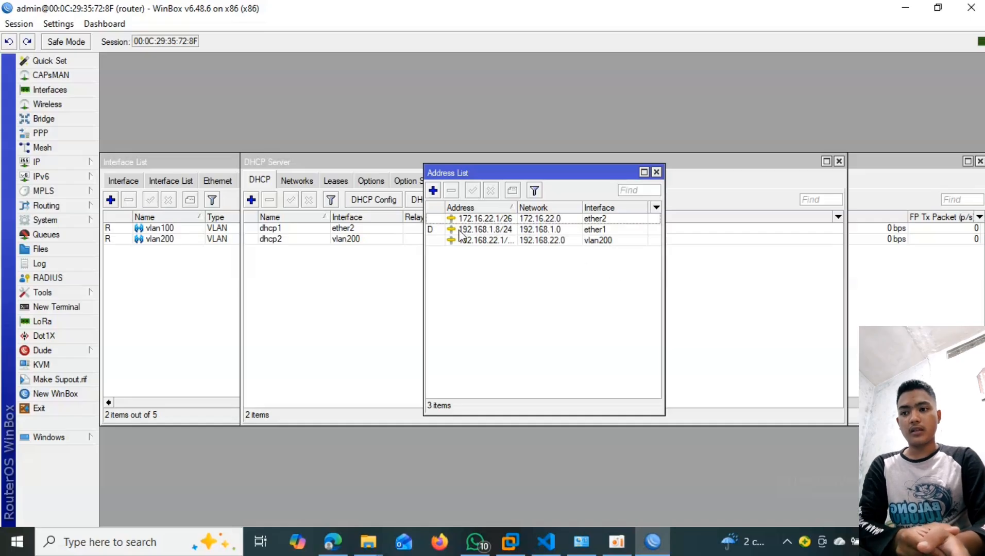
click(171, 270)
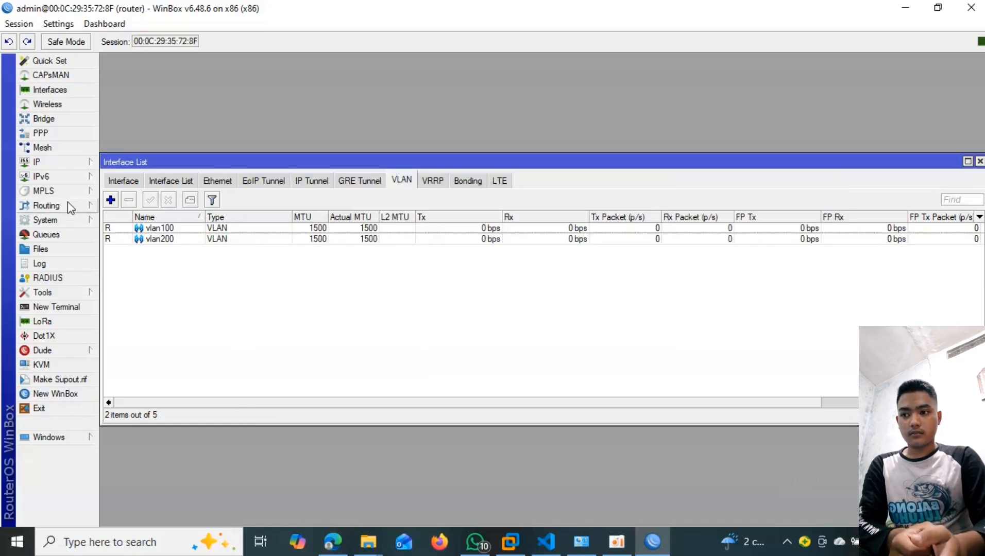
- Set the router's DNS server to 8.8.8.8 and allow remote requests
click(73, 165)
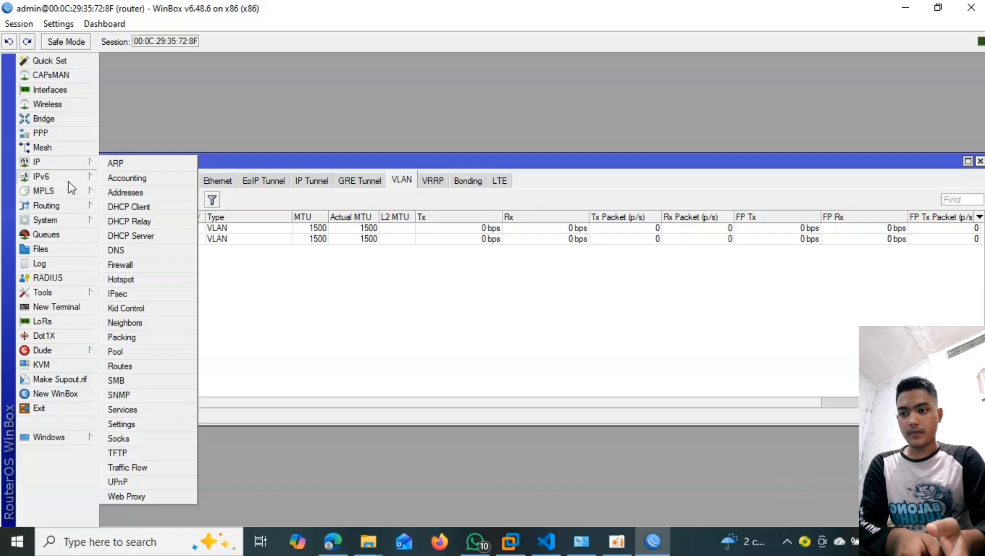
click(116, 251)
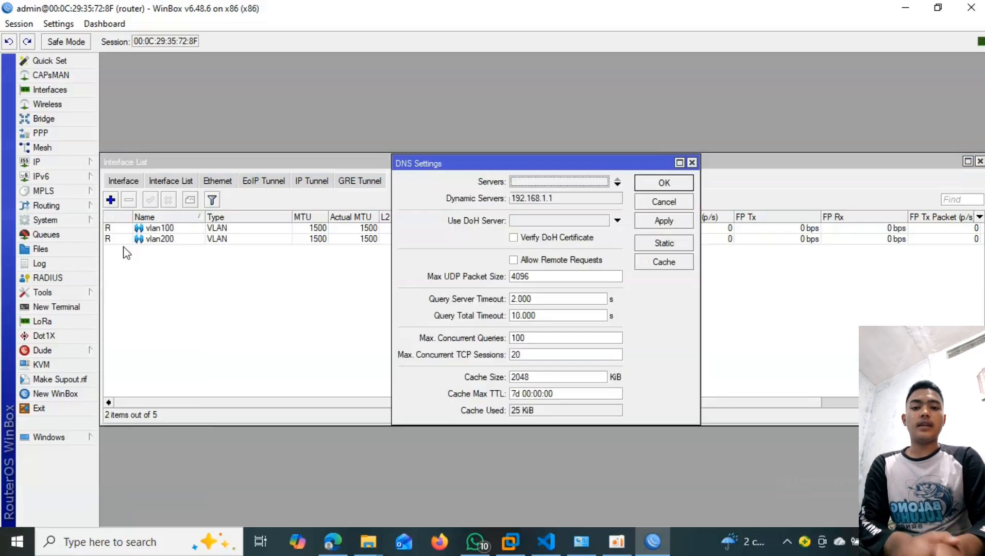
click(513, 181)
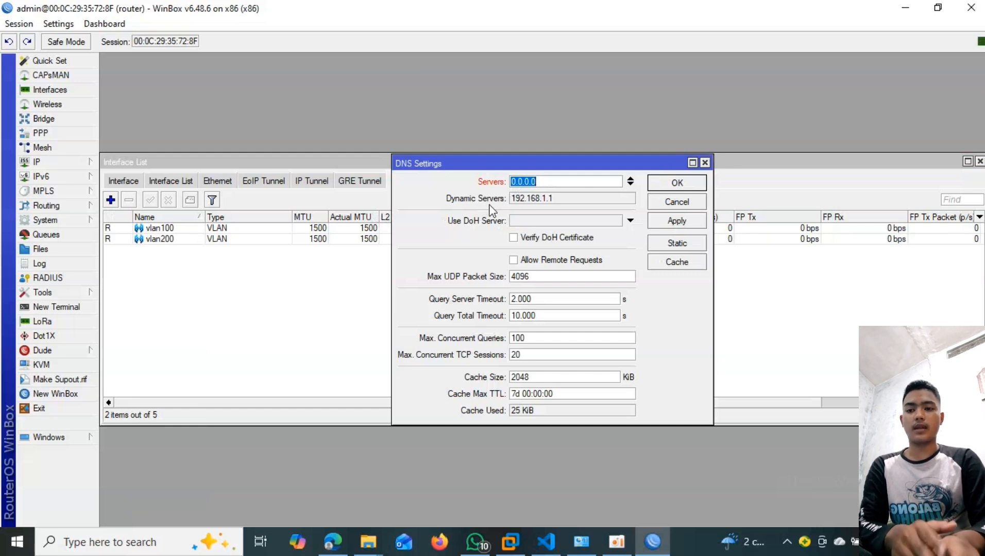
text(8.)
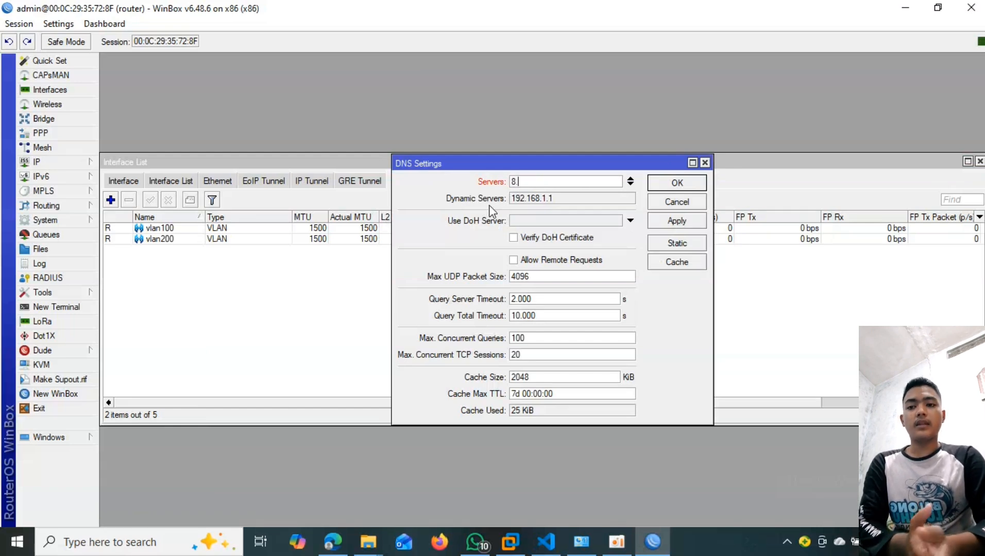
text(8.8.8)
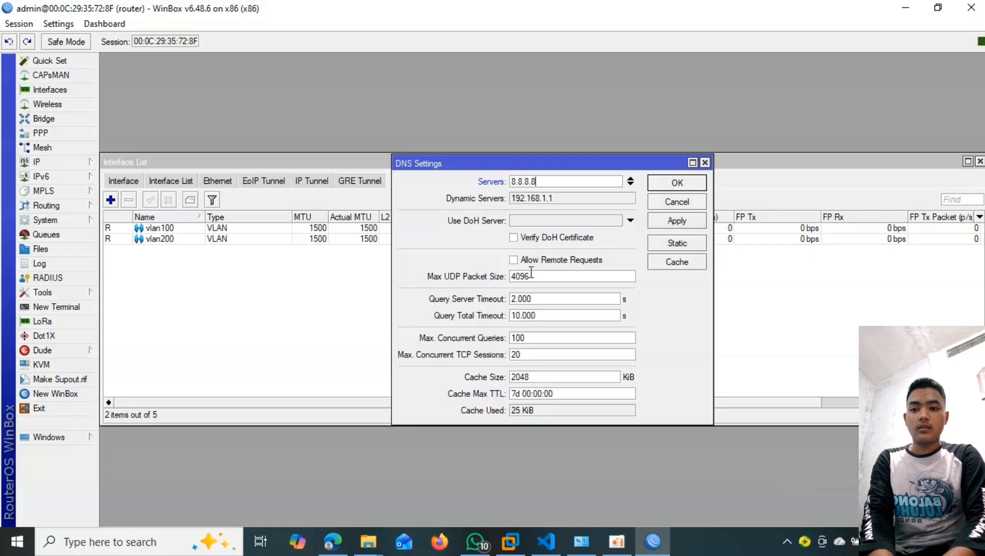
click(513, 261)
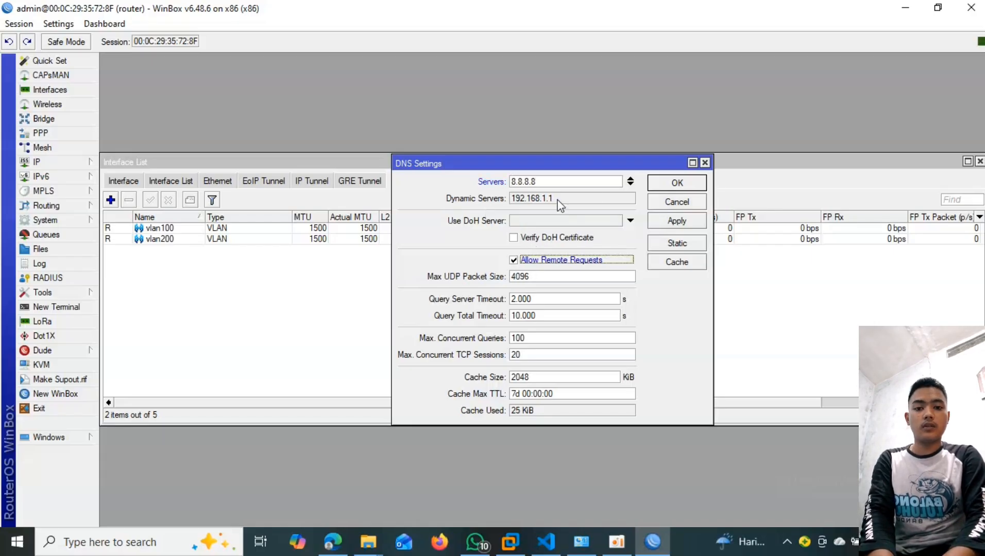
click(678, 181)
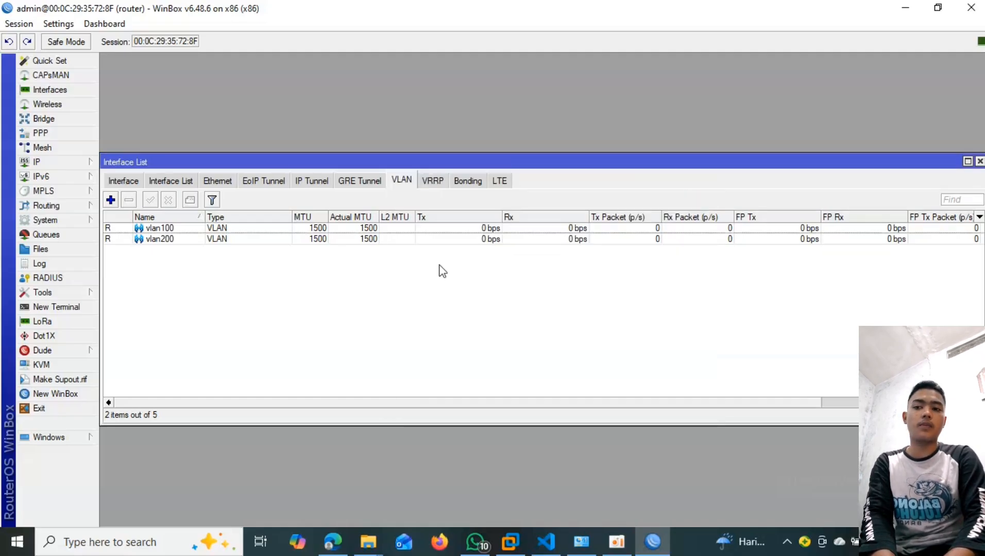
- Start a new firewall NAT rule on the srcnat chain with ether1 as the outgoing interface
click(70, 163)
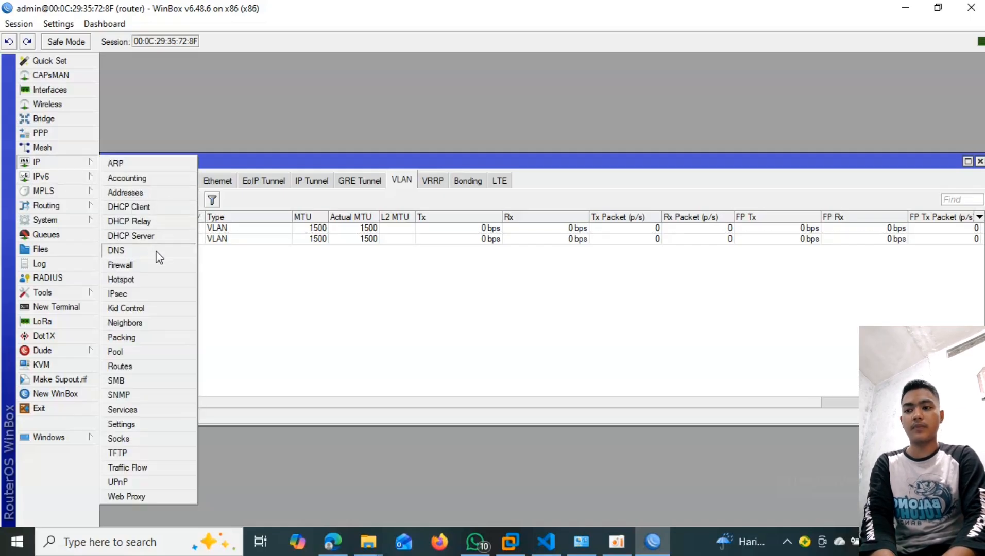
click(156, 264)
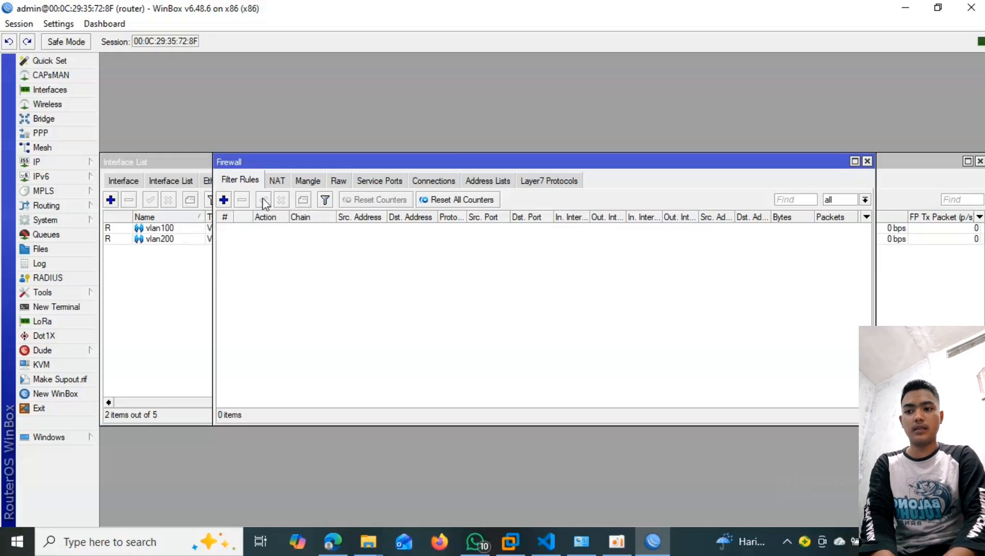
click(268, 181)
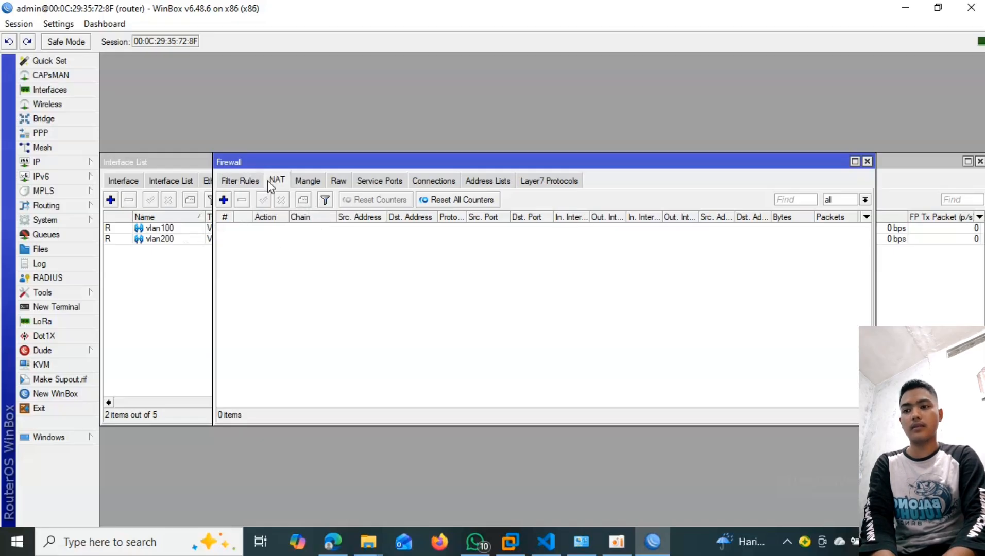
click(224, 200)
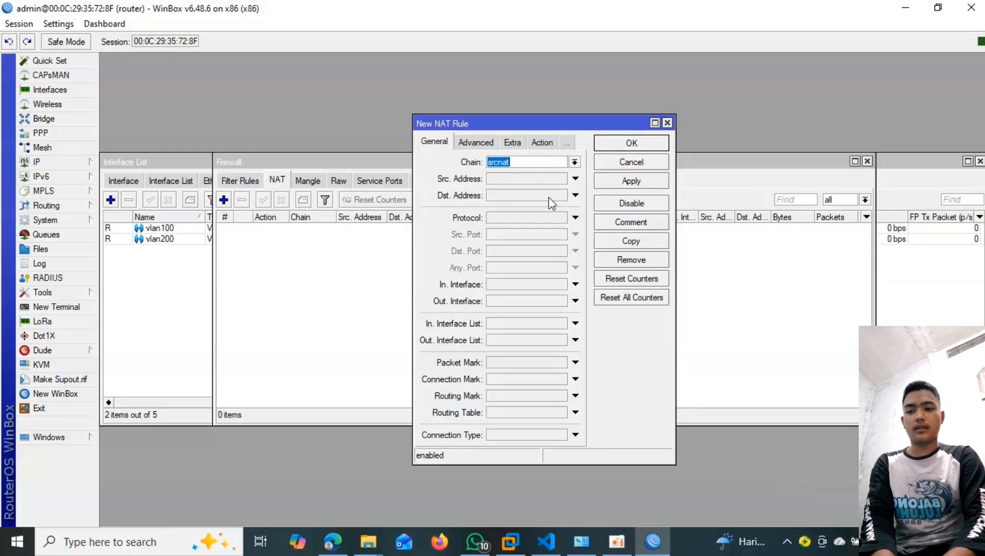
click(547, 285)
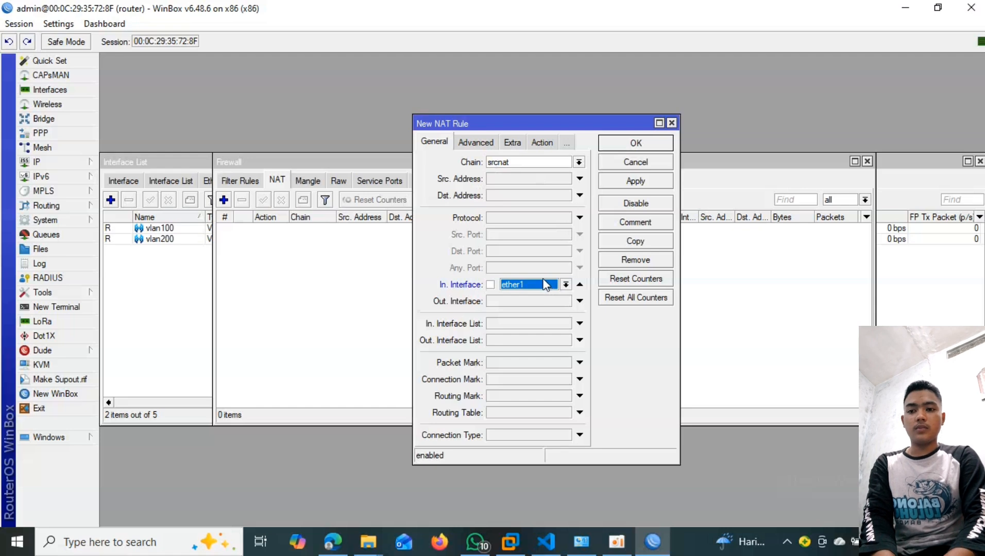
click(579, 285)
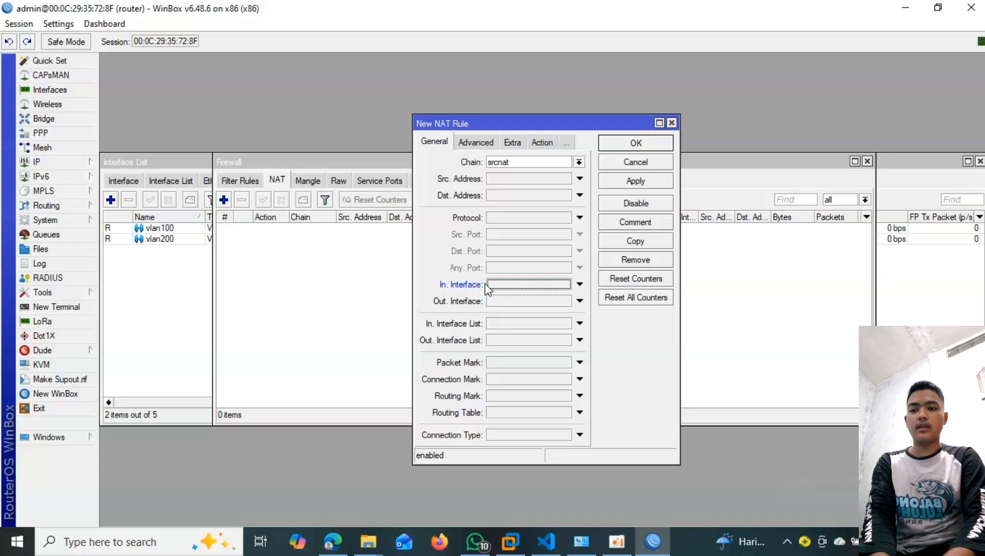
click(499, 301)
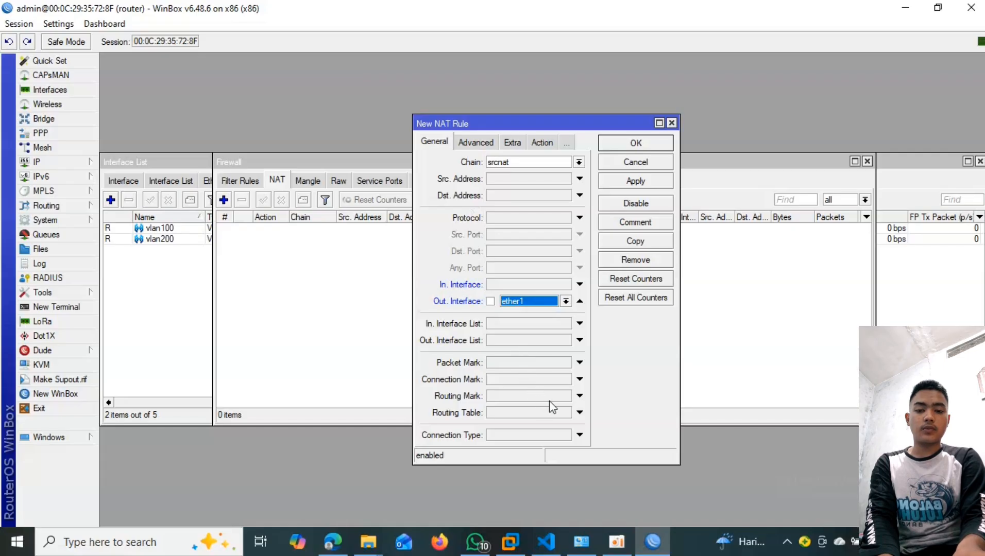
- Set the NAT rule's action to masquerade and save the rule
click(483, 143)
click(535, 142)
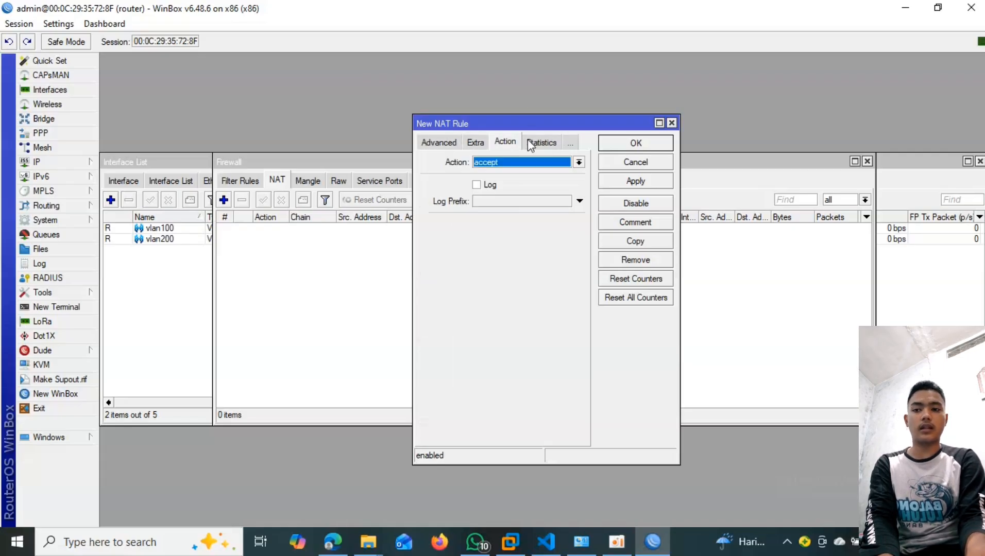
click(551, 157)
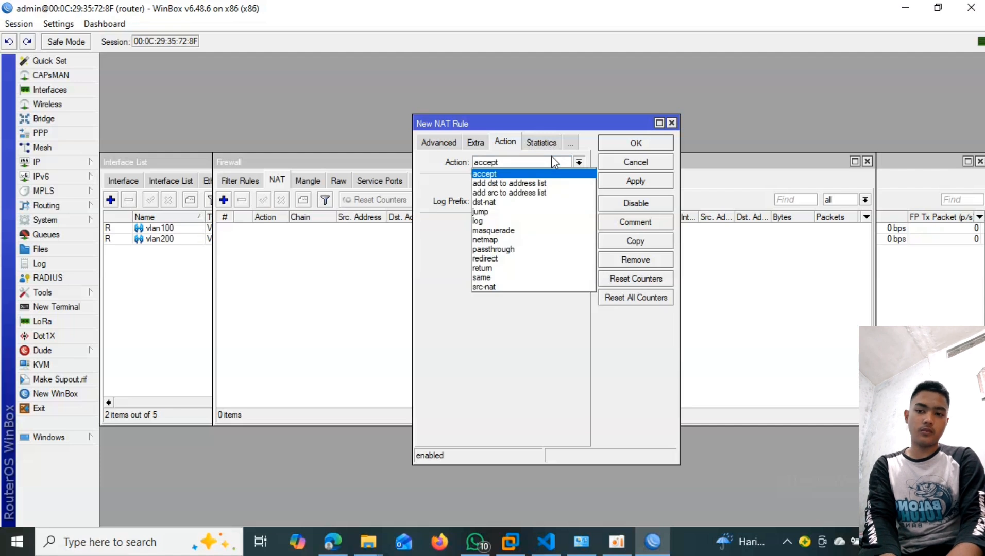
click(556, 230)
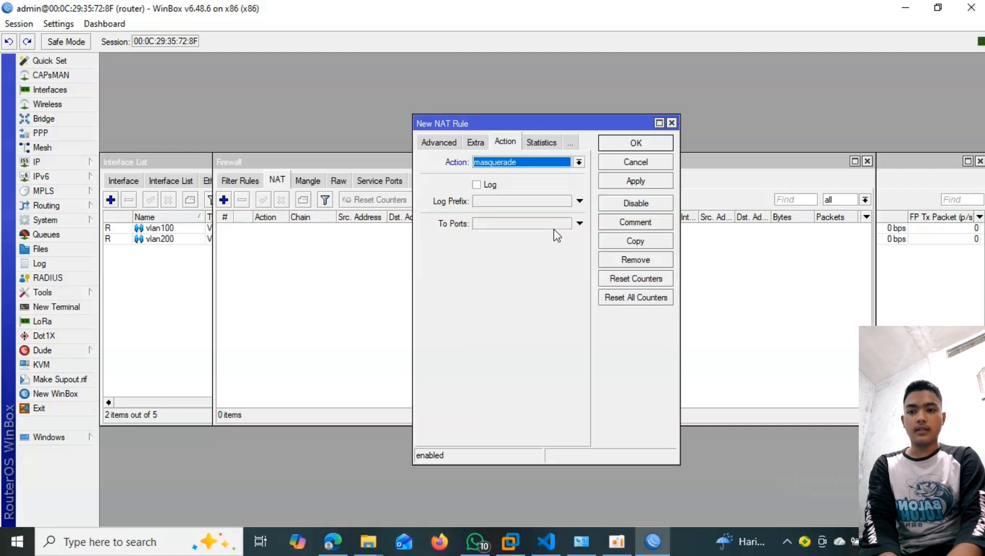
click(635, 143)
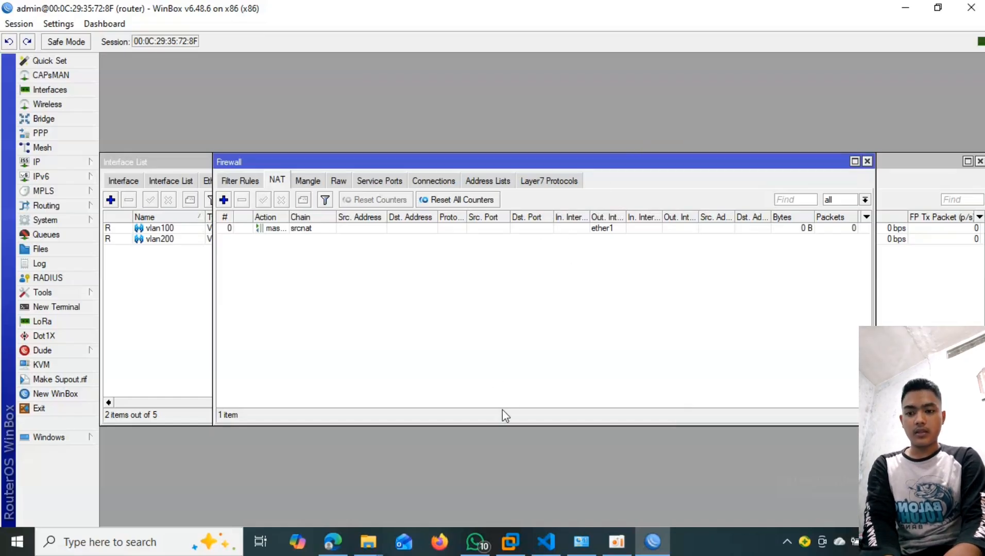
- Review the advanced and general settings of the saved masquerade rule, then return to the NAT list
click(801, 231)
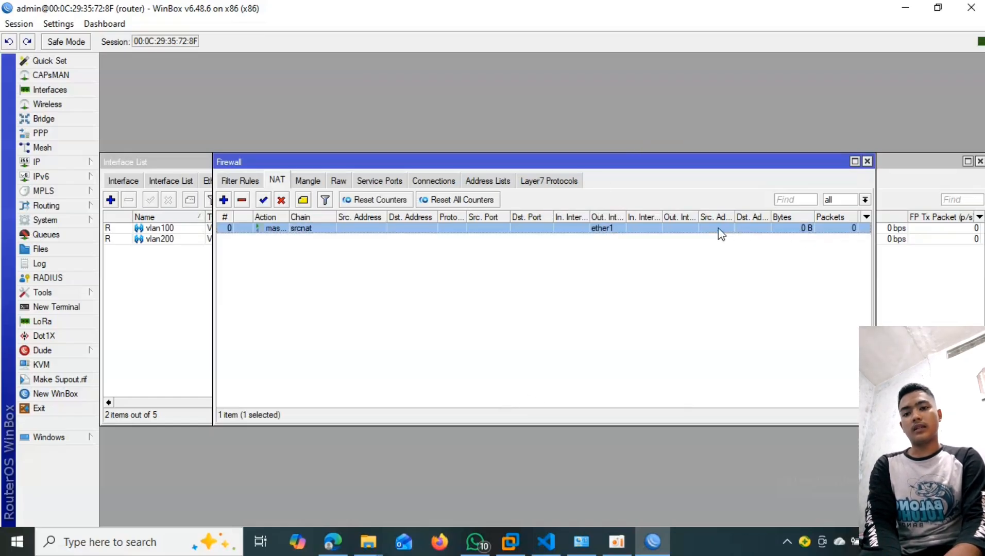
click(692, 292)
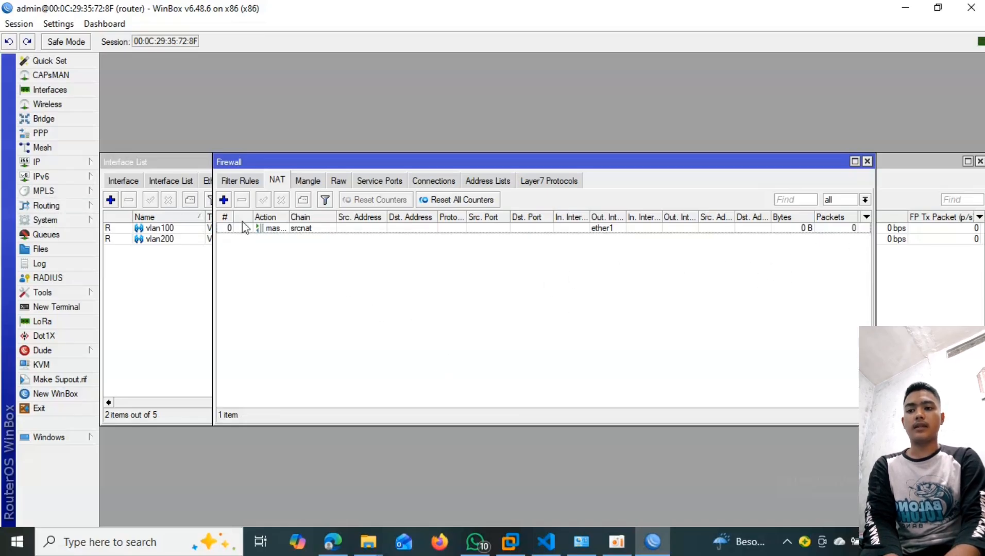
double_click(309, 229)
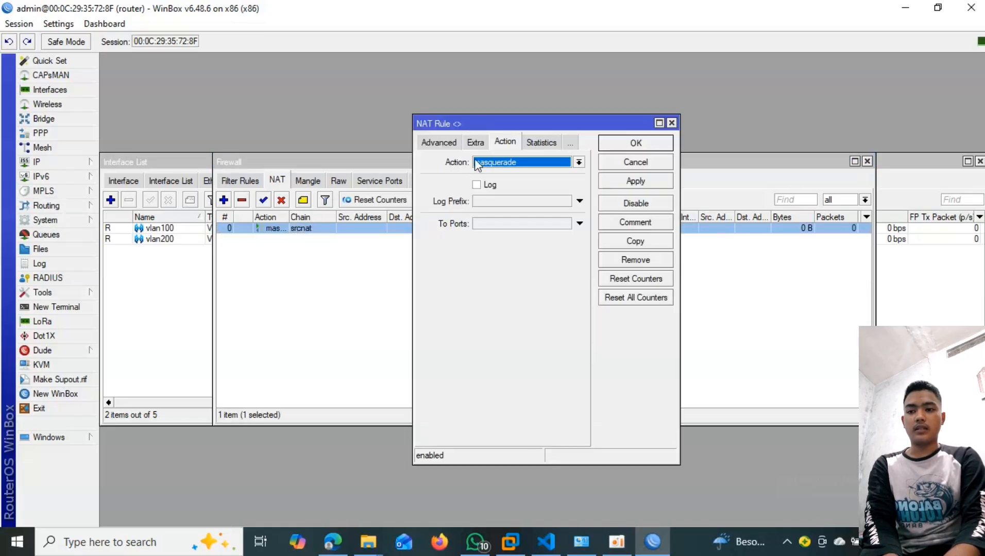
click(437, 143)
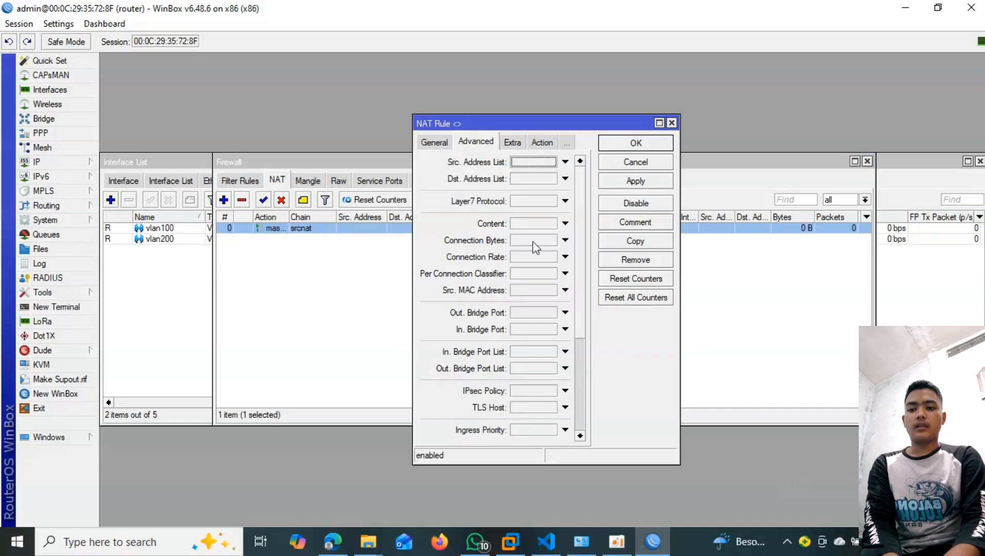
scroll(533, 245, down, 3)
scroll(533, 244, up, 1)
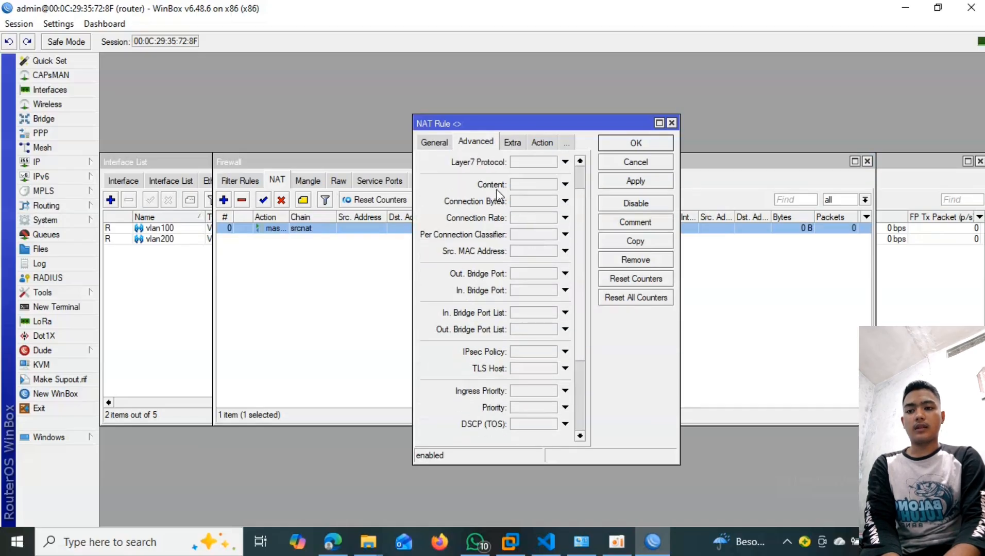
click(435, 142)
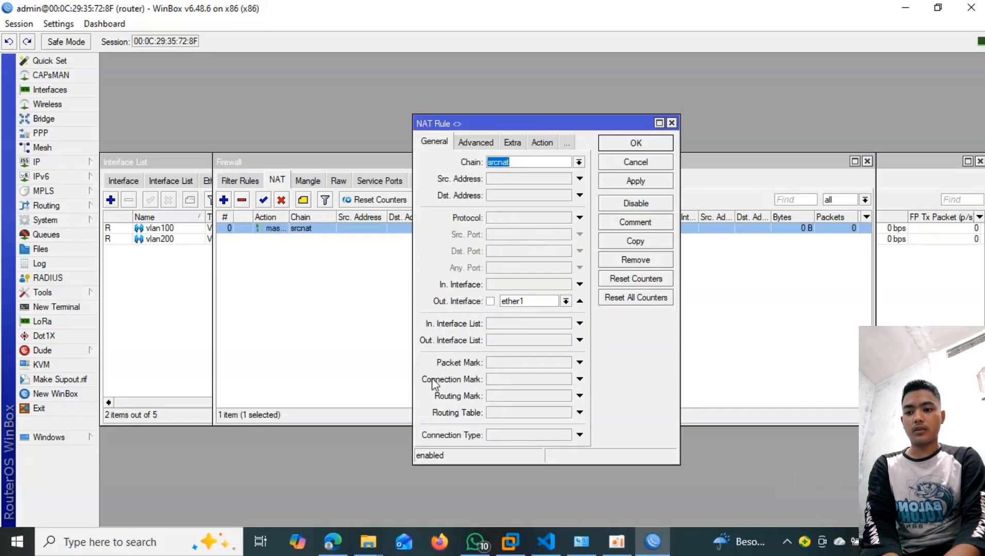
click(367, 360)
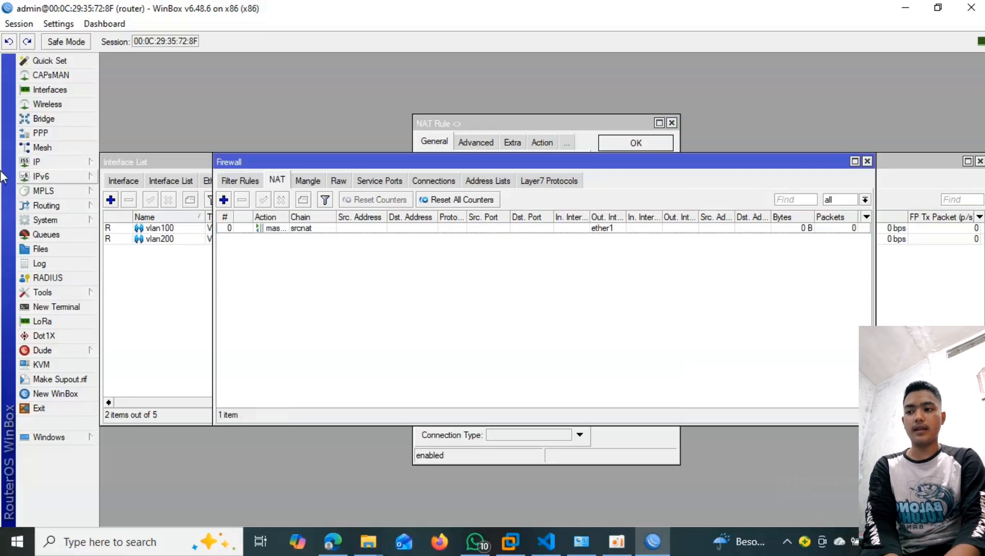
- Start a new static route for destination 0.0.0.0/0 in the router's route list and open its gateway for editing
click(54, 162)
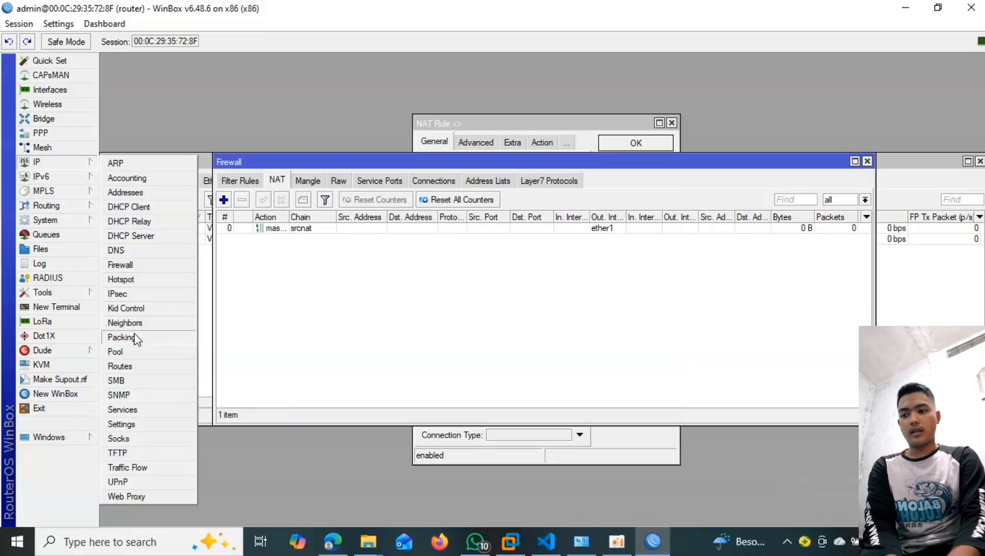
click(135, 366)
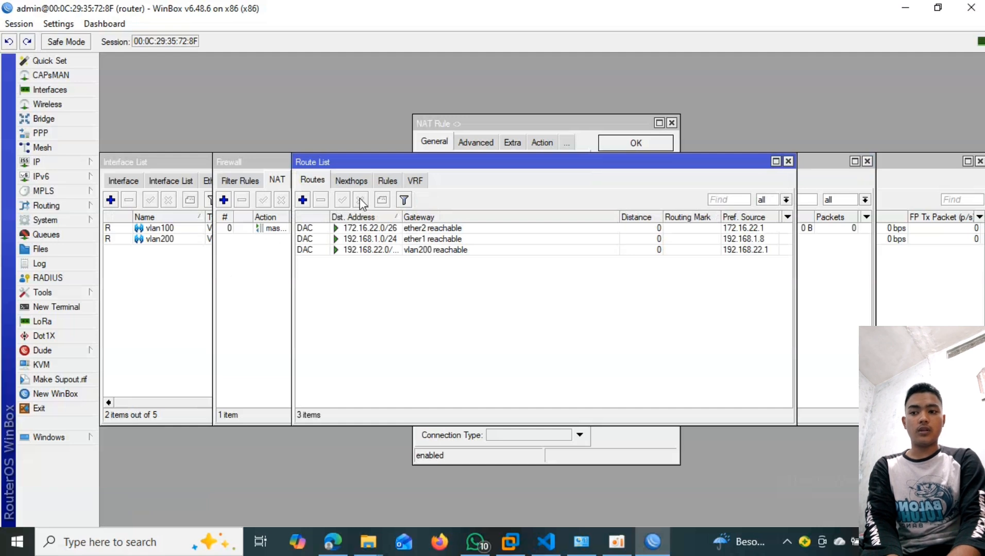
click(302, 199)
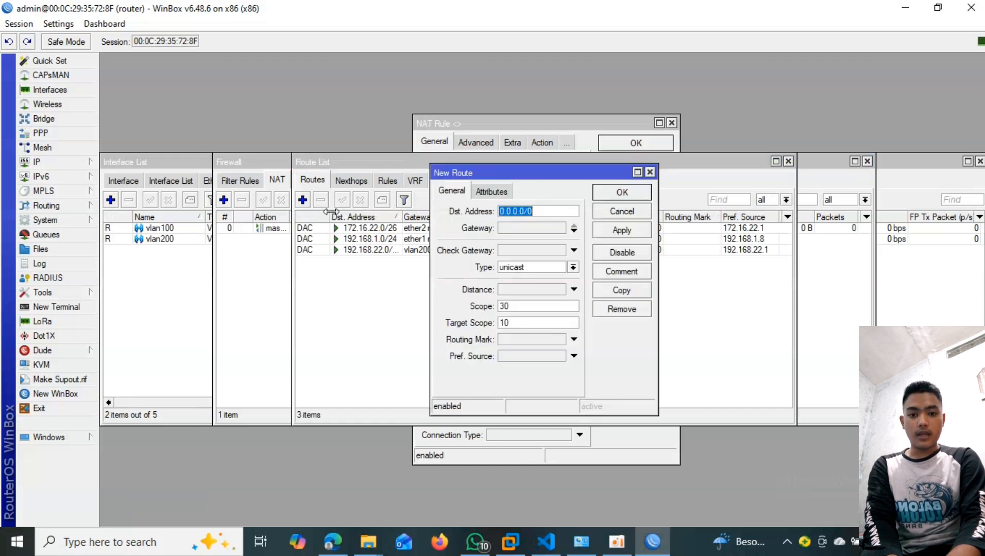
click(524, 227)
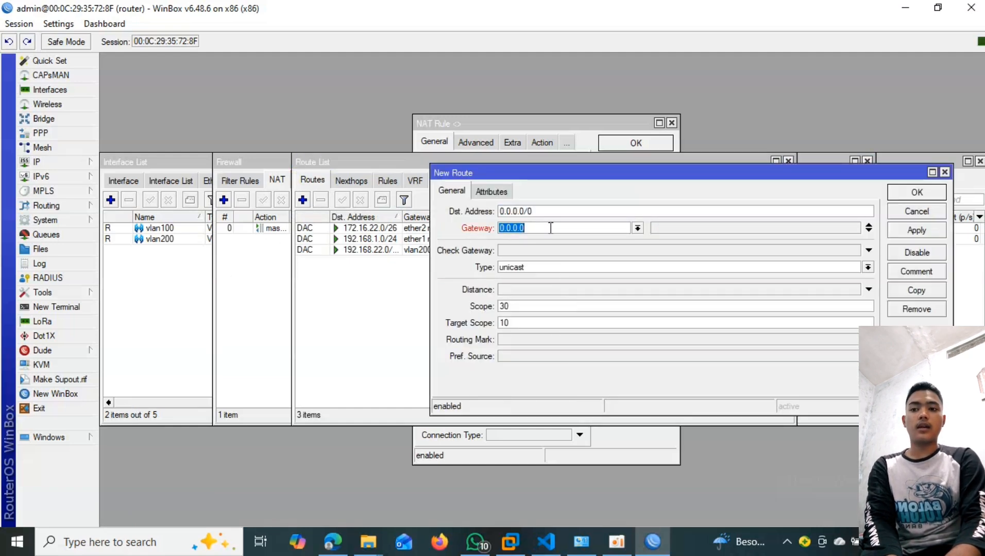
- Look up the gateway address in the status of the ether1 DHCP client, then close the DHCP client windows
click(83, 163)
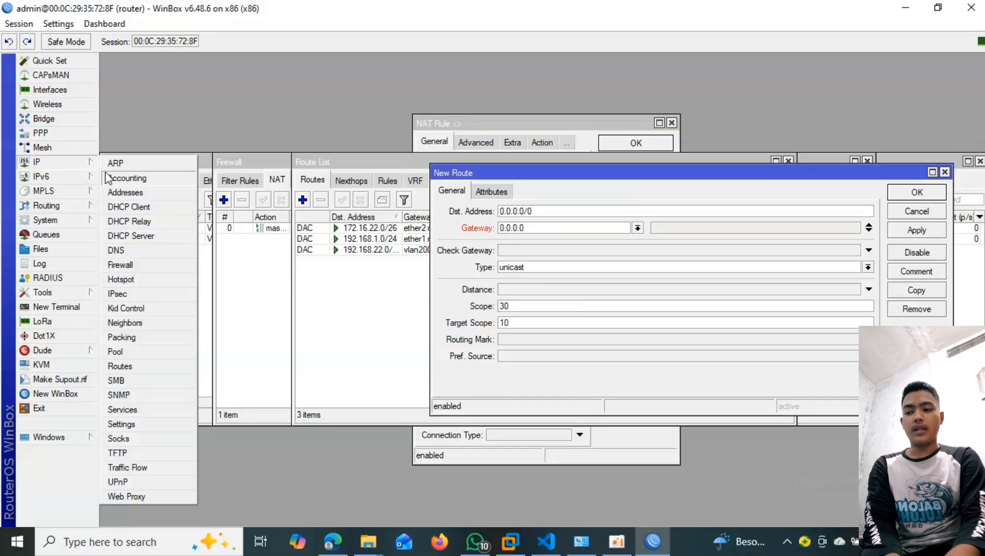
click(132, 205)
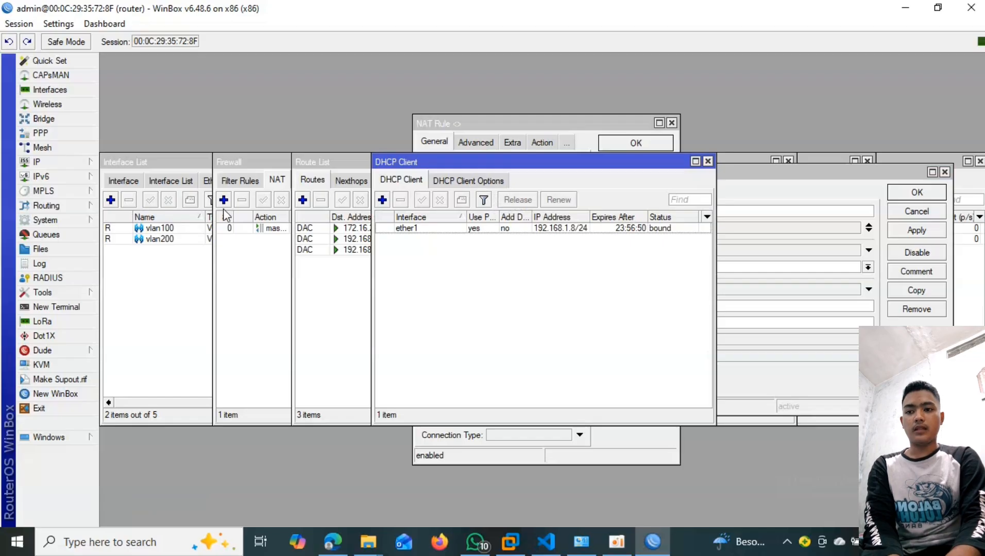
click(415, 230)
double_click(416, 230)
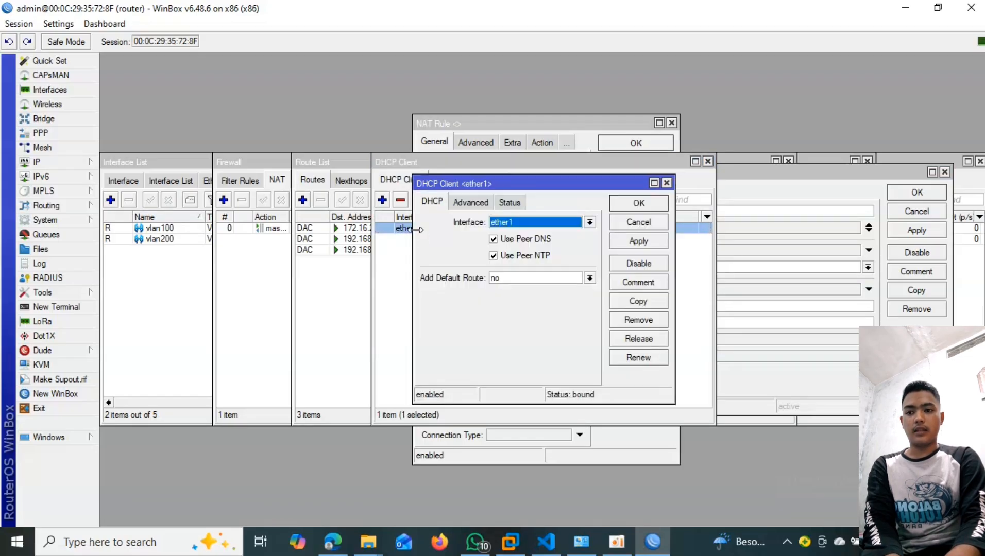
click(479, 201)
click(497, 202)
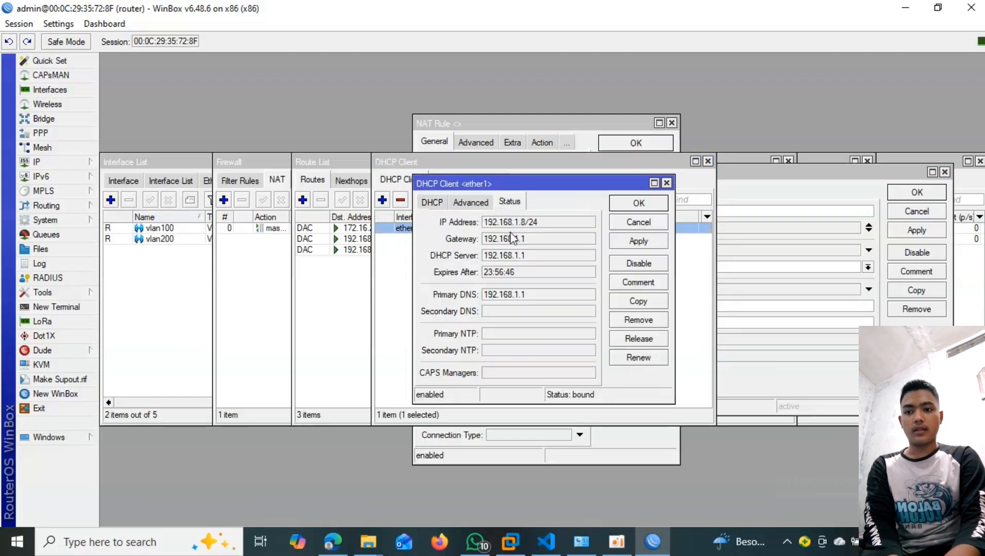
click(537, 238)
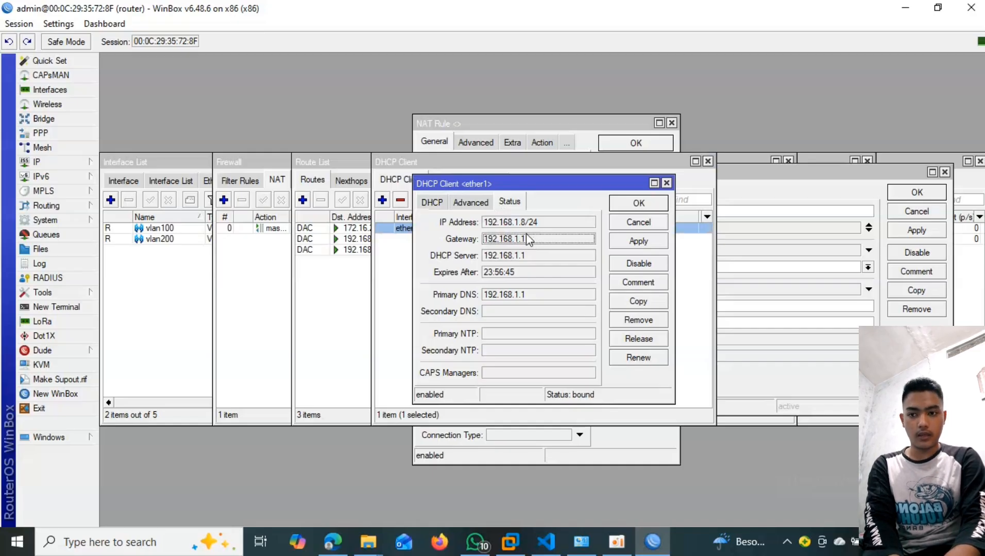
drag(529, 240, 488, 242)
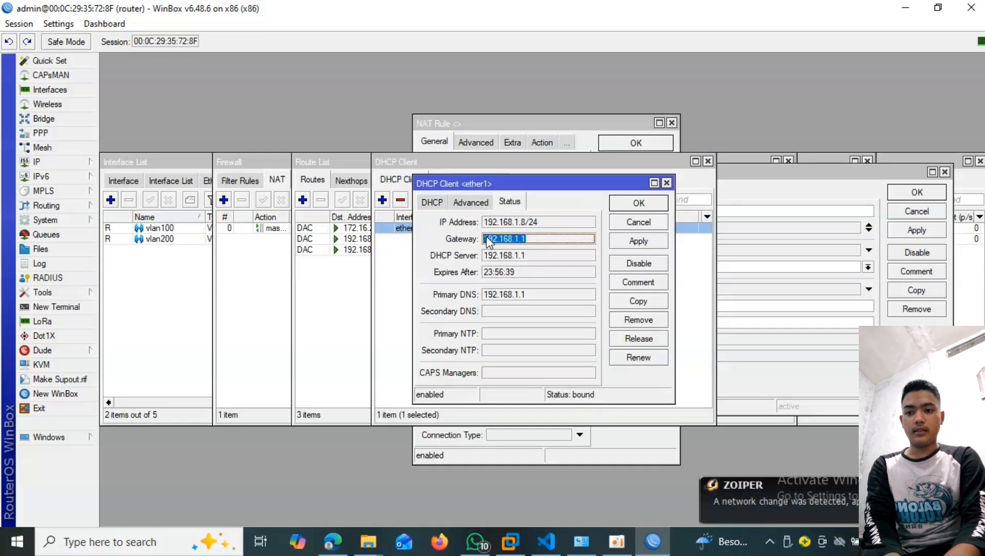
click(666, 184)
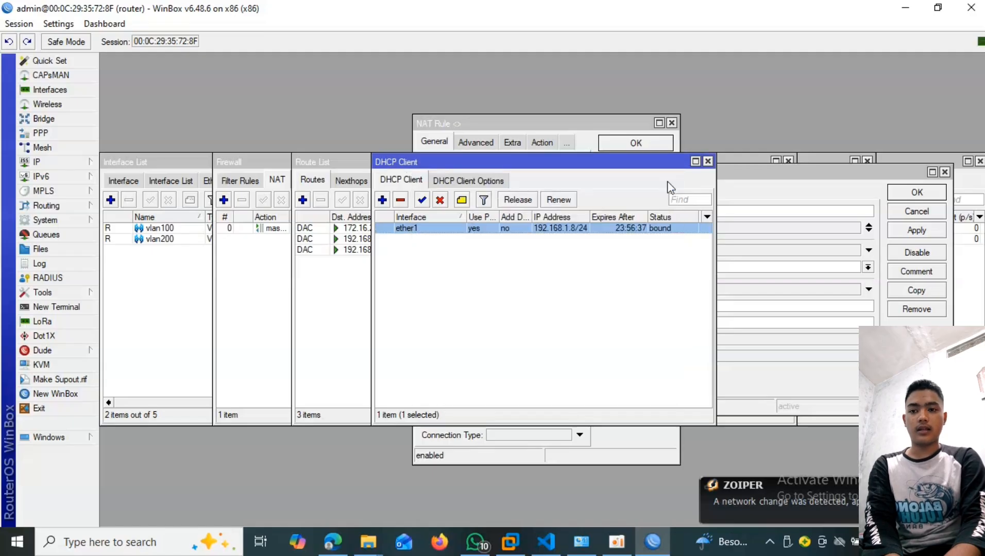
click(708, 161)
- Set the new route's gateway to 192.168.1.1, save the route and close the route list
click(585, 231)
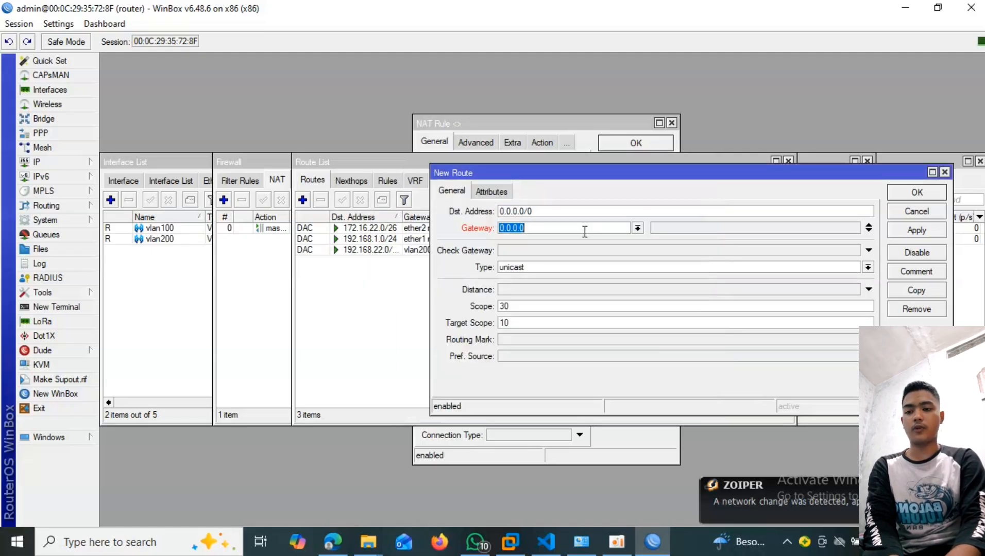
text(192.168.1.1)
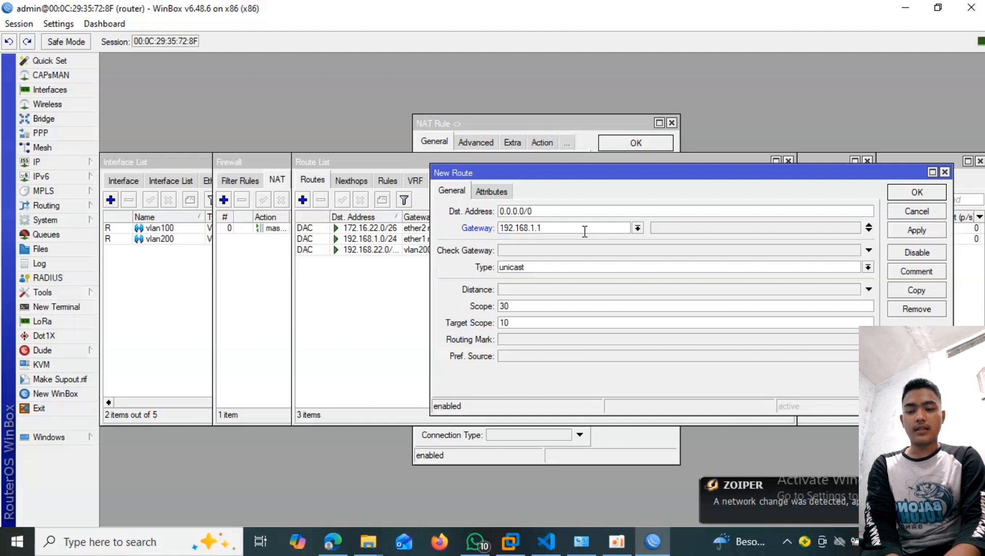
click(896, 198)
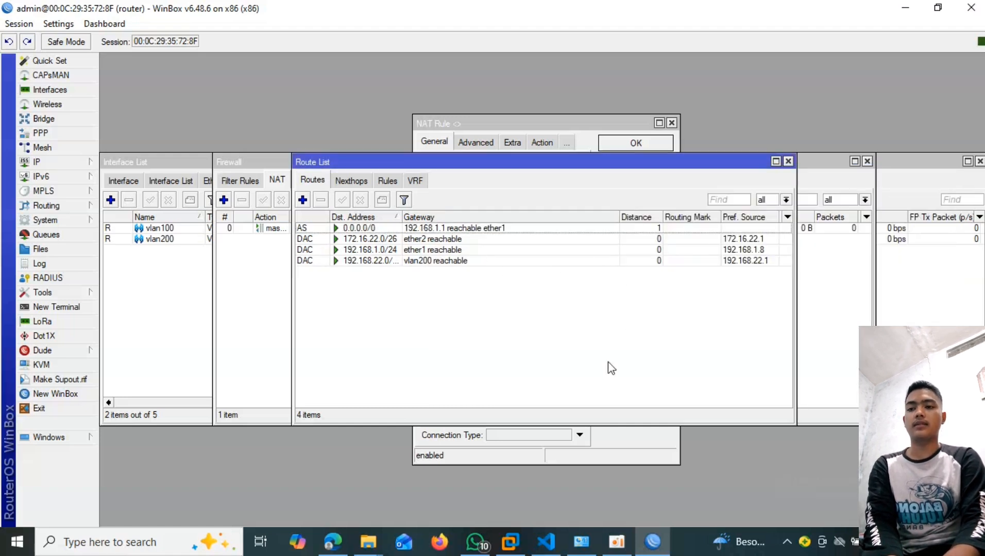
click(788, 161)
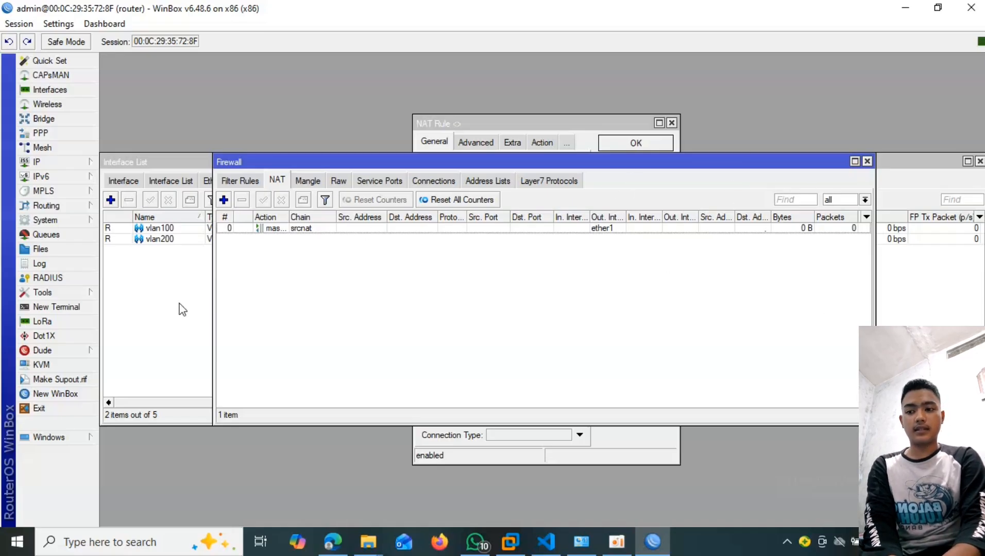
- Minimize the router configuration and screen recorder windows to show the desktop
click(898, 8)
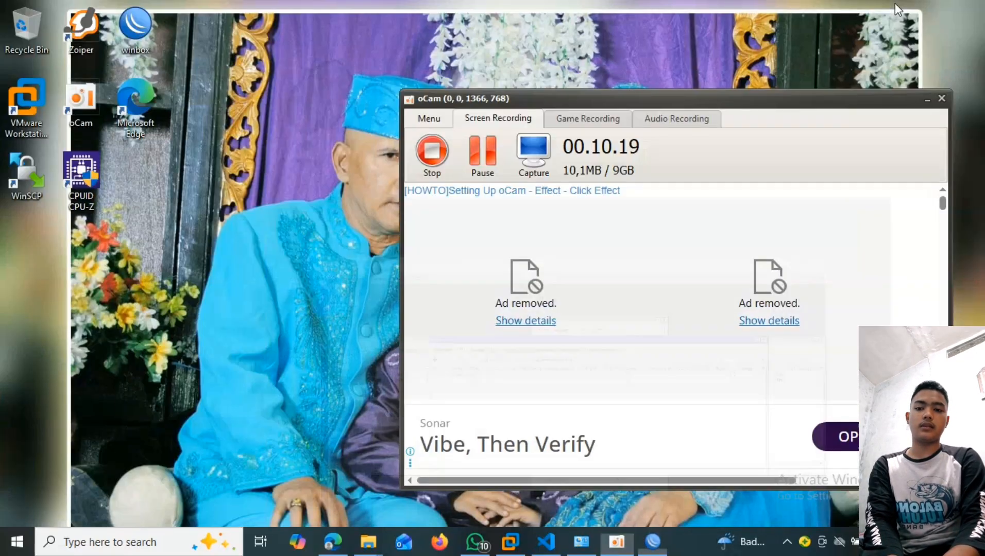
click(928, 97)
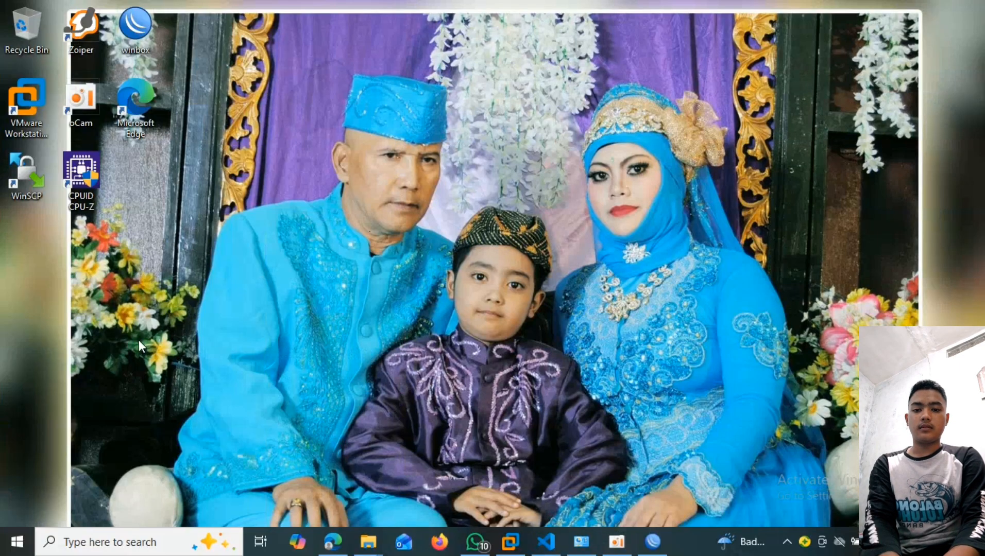
- Find Command Prompt through the Windows search and open it
click(93, 547)
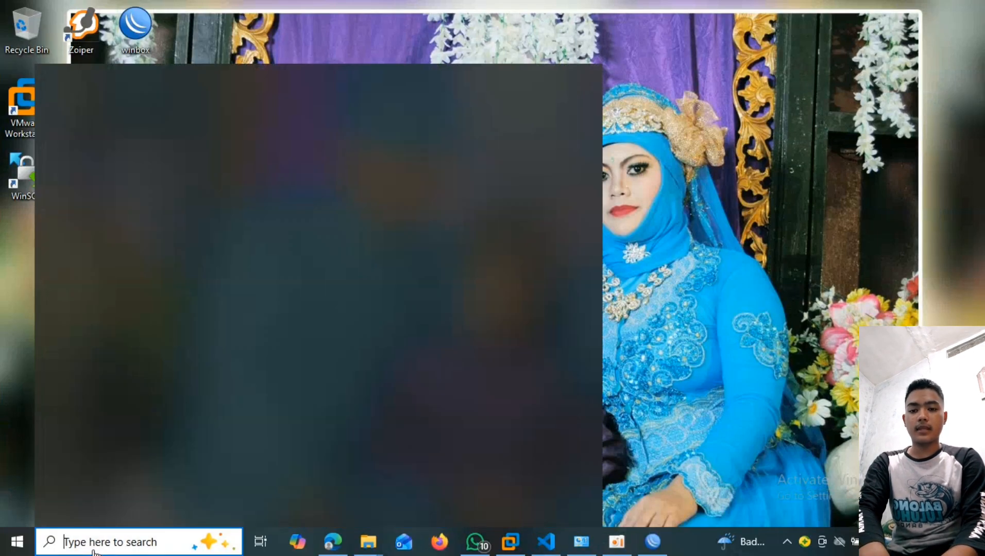
text(cmd)
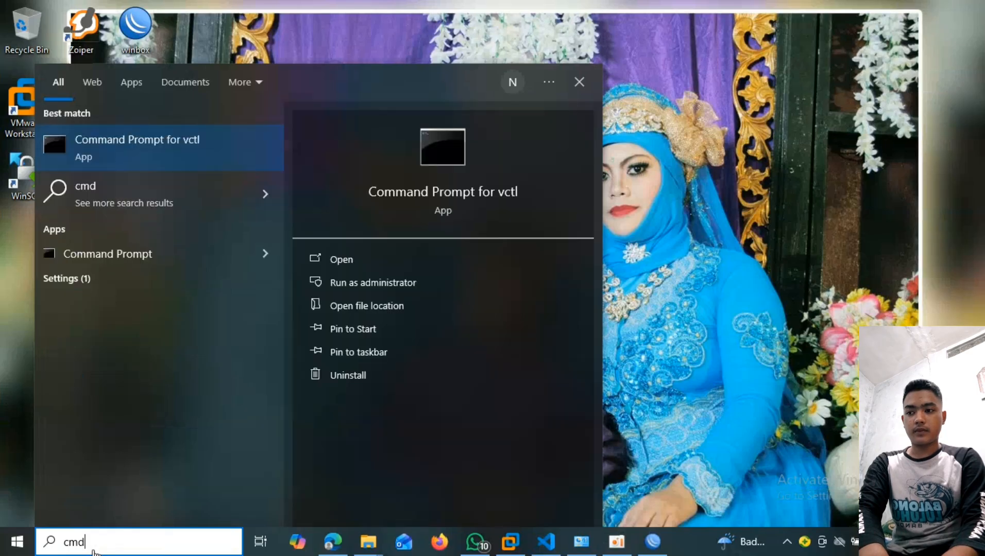
click(143, 260)
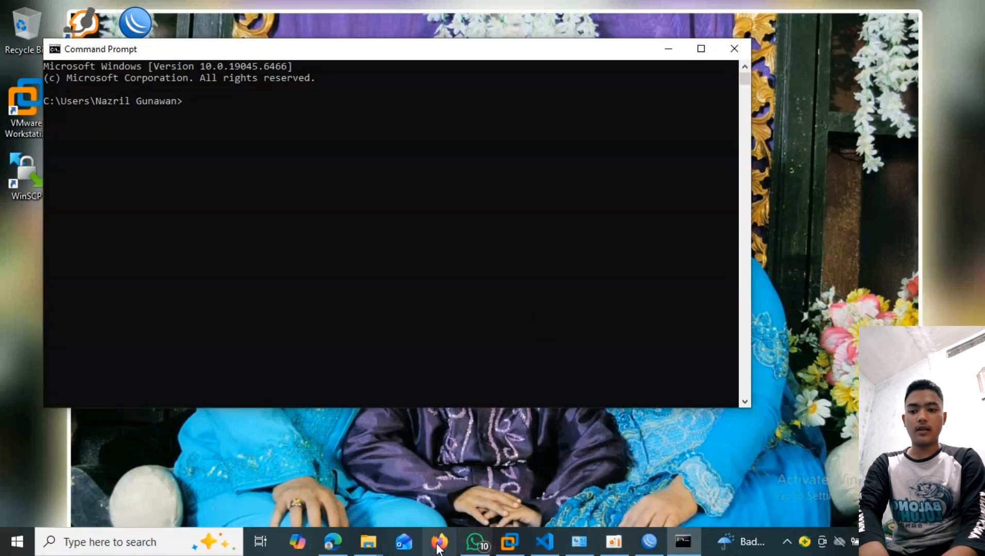
- Switch to Network Connections, check the IPv4 settings of VMware Network Adapter VMnet1, and close its properties
mouse_move(588, 550)
click(589, 509)
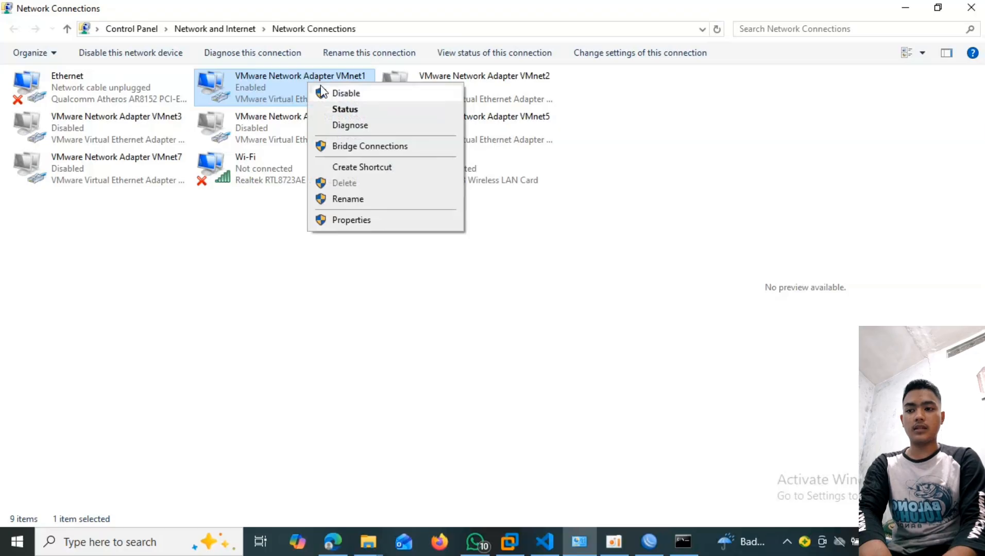
click(351, 220)
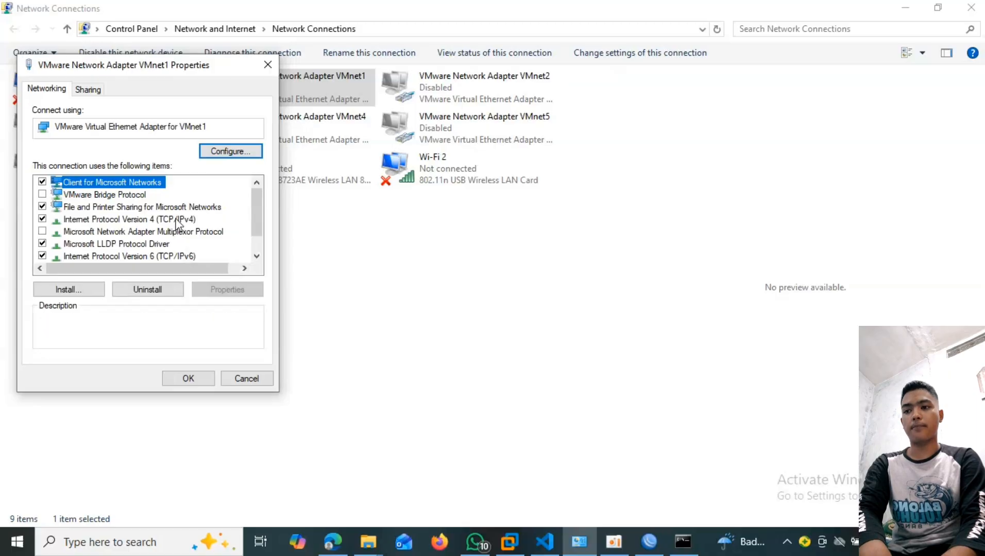
double_click(177, 219)
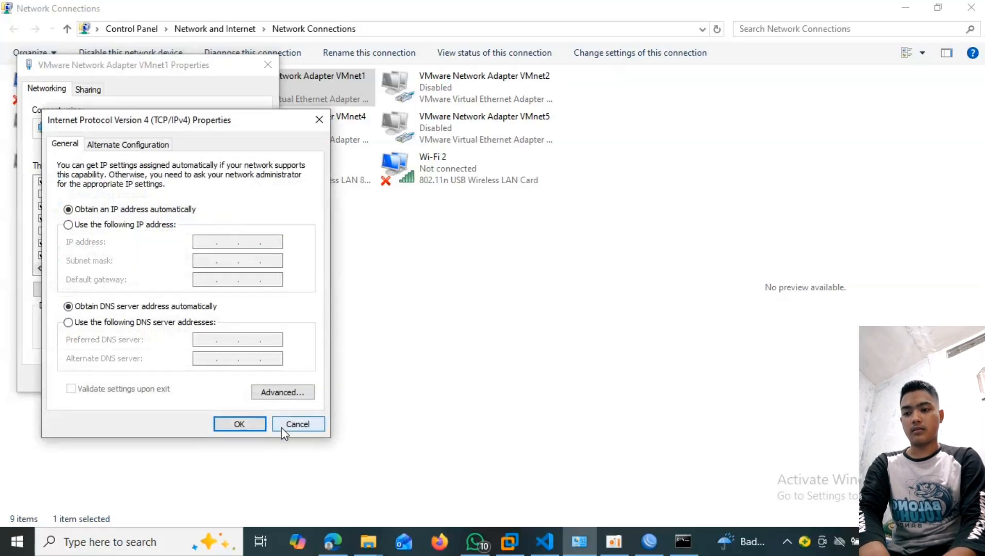
click(284, 425)
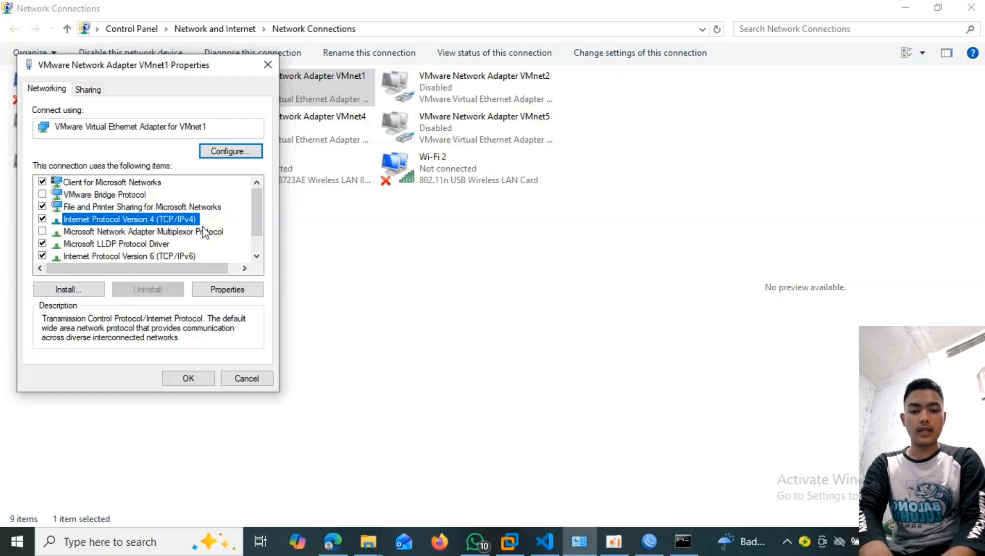
click(189, 380)
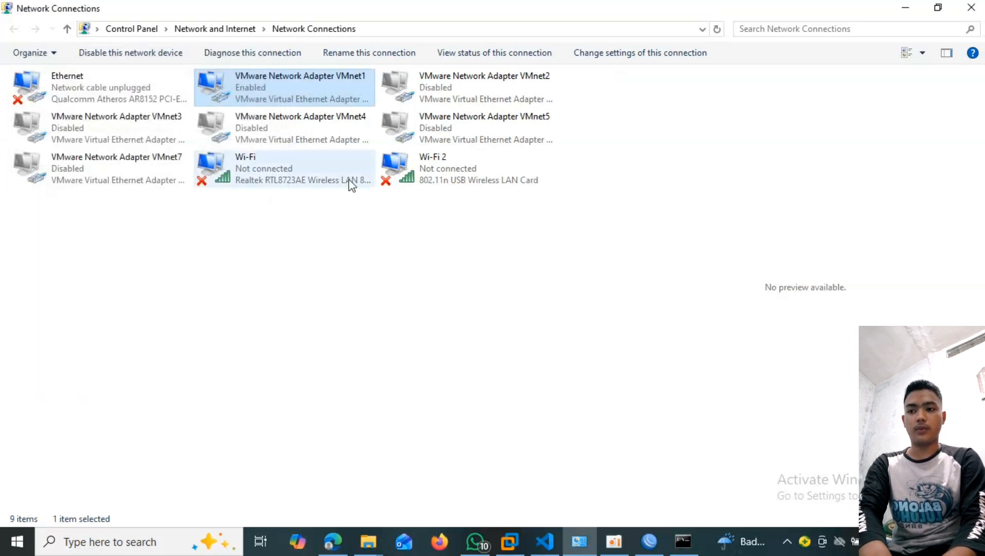
- Disable VMware Network Adapter VMnet1, refresh the connection list and enable the adapter again
right_click(330, 95)
click(350, 103)
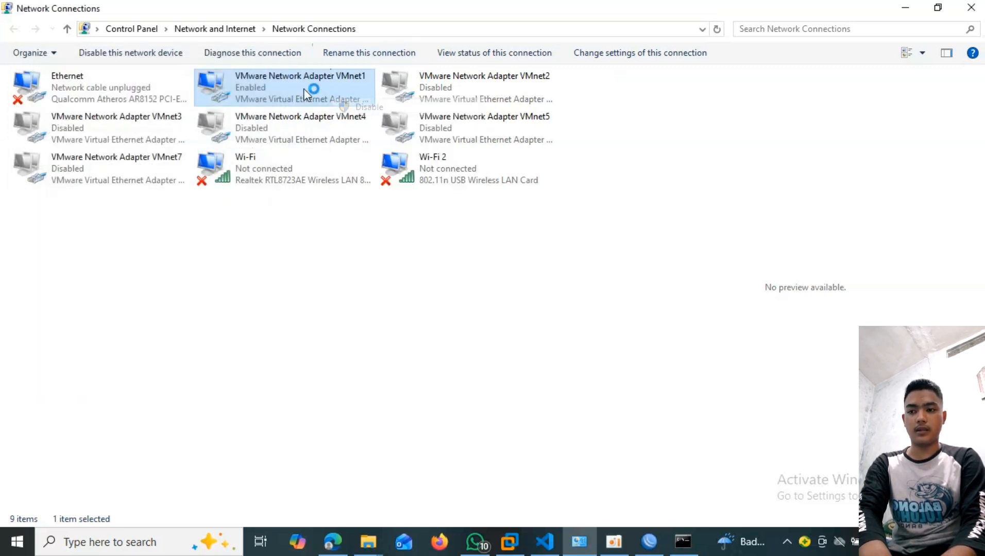
right_click(293, 257)
click(334, 315)
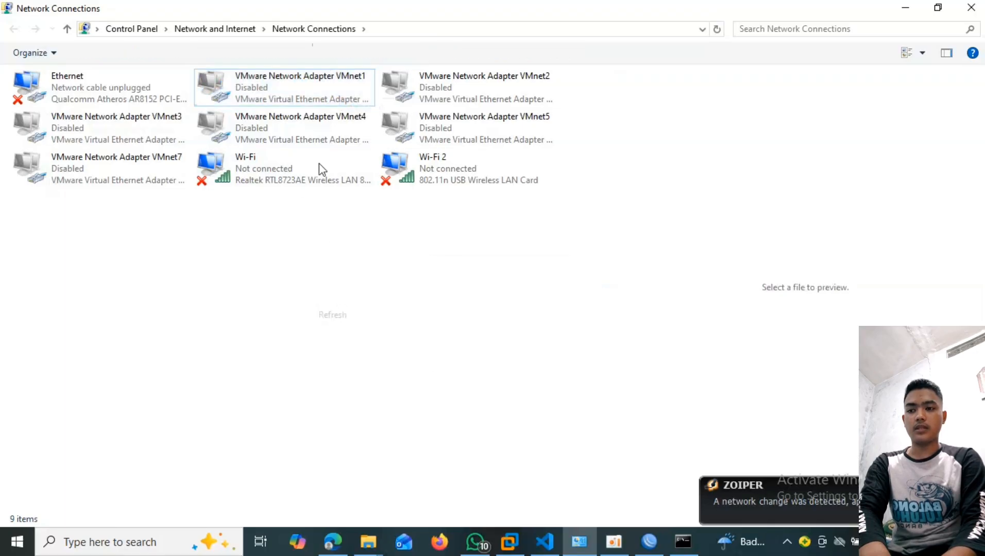
click(307, 88)
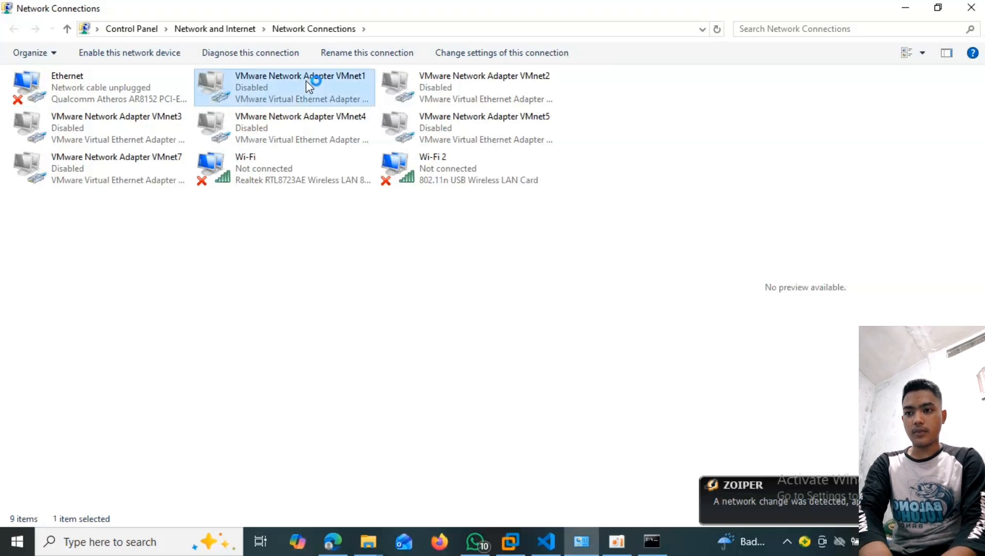
- Inspect the IPv4 address, gateway, DHCP and DNS details in VMnet1's connection status, then close the status windows
right_click(308, 93)
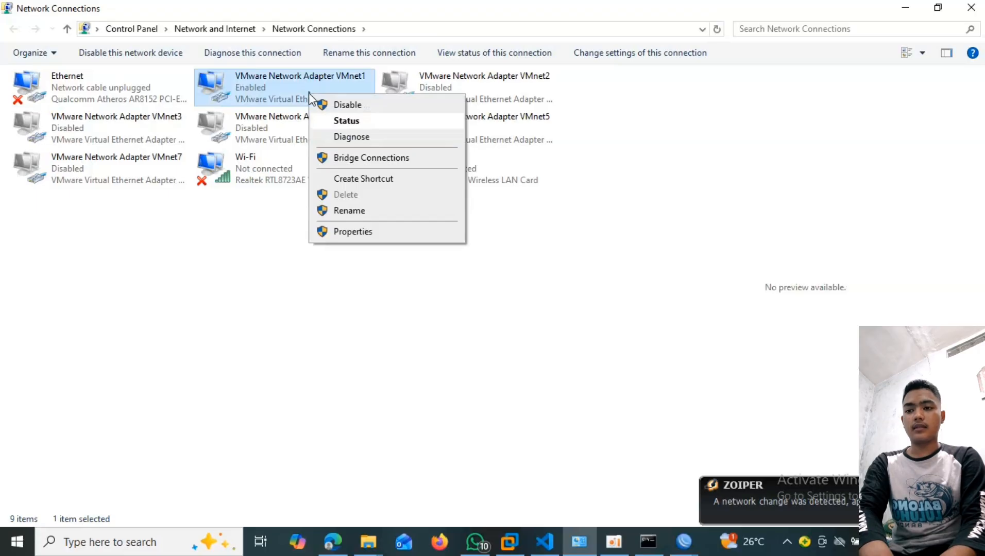
click(324, 120)
click(422, 268)
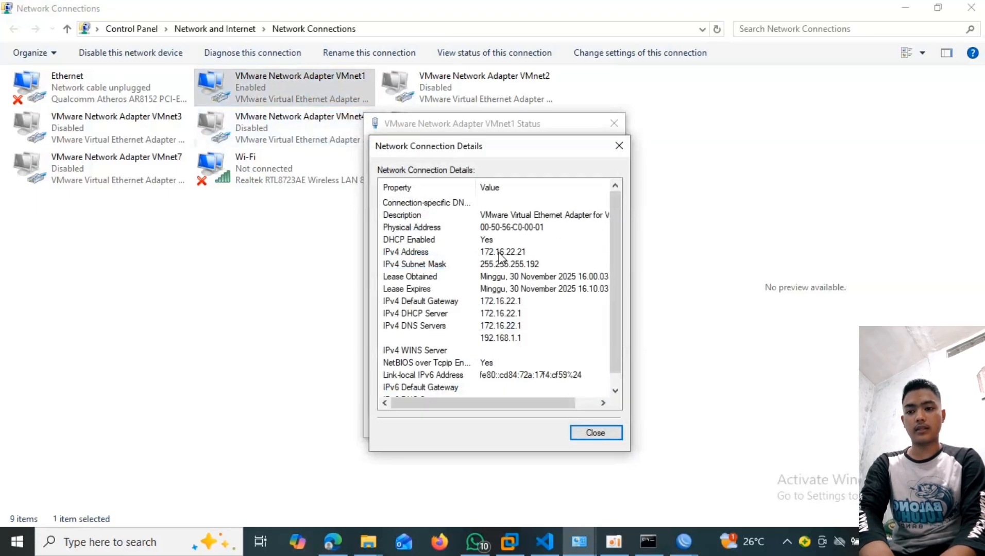
click(593, 429)
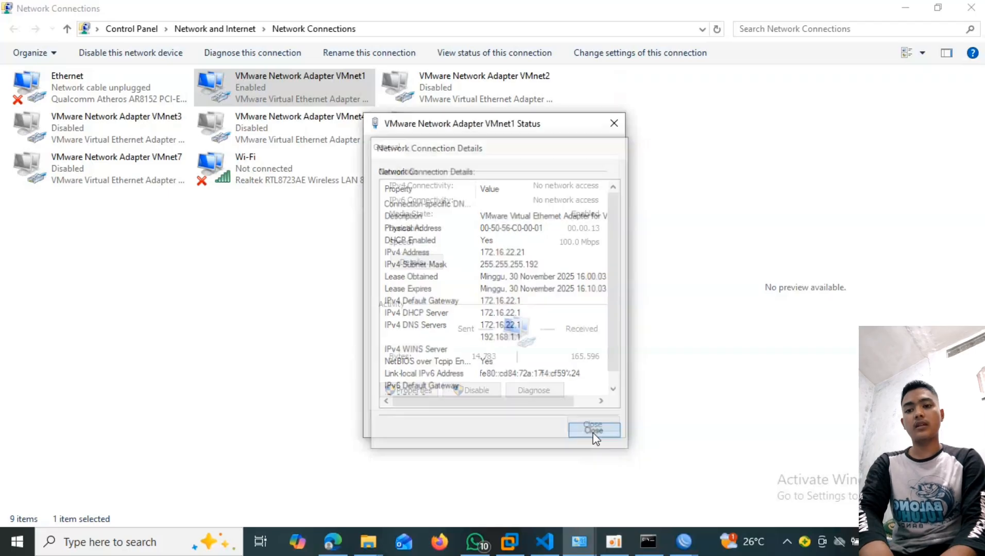
click(591, 425)
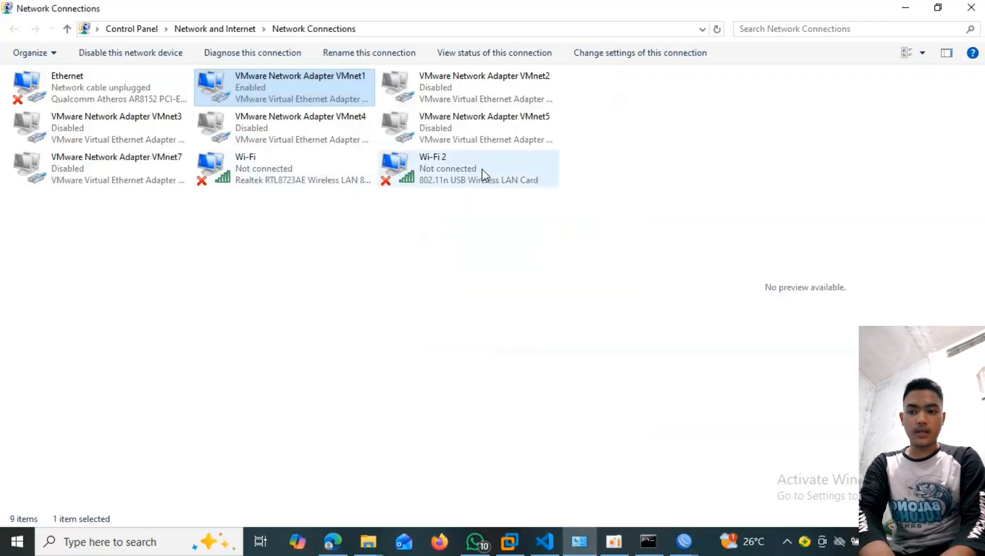
- Connect the Wi-Fi 2 adapter to the My family wireless network
right_click(482, 170)
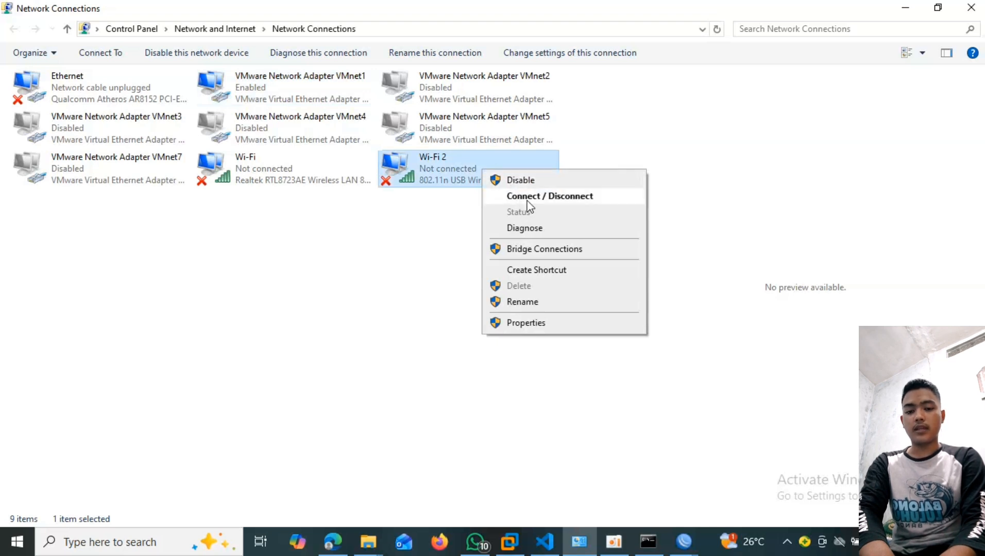
click(526, 200)
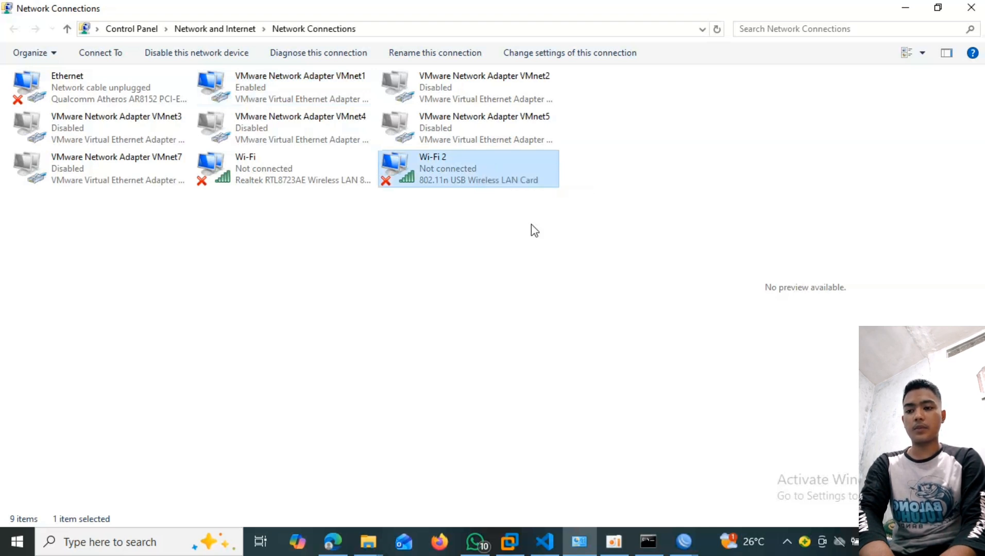
click(780, 172)
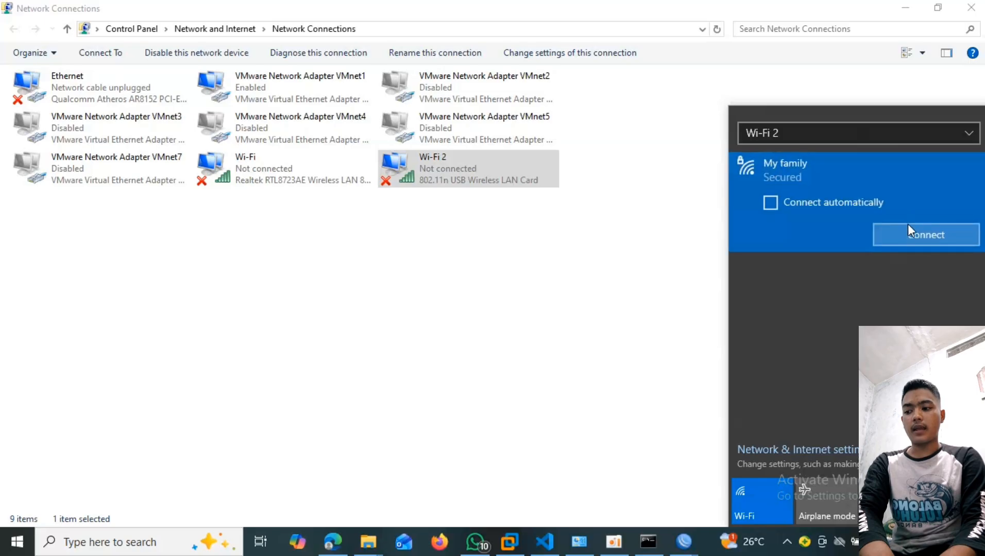
click(910, 232)
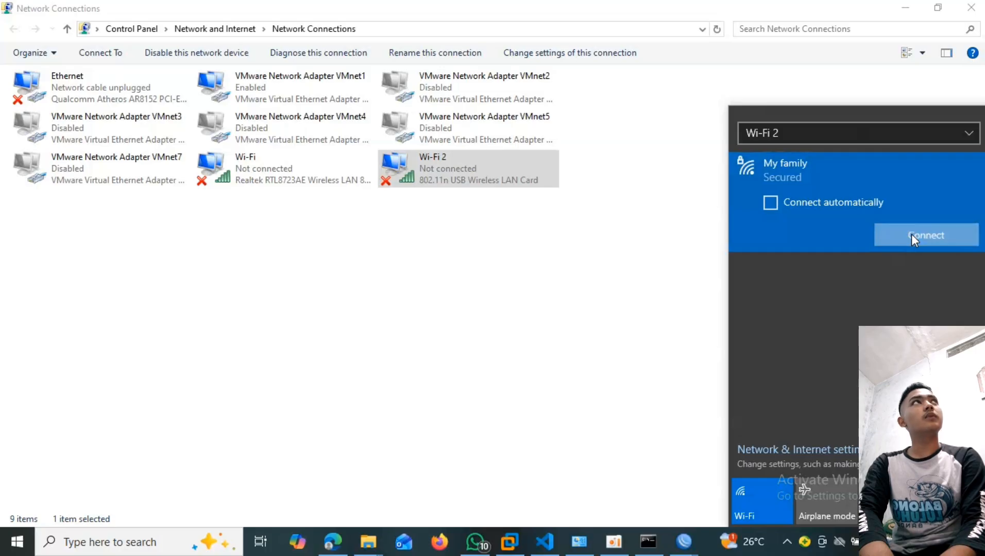
- Give the Wi-Fi 2 adapter the static IPv4 address 12.13.44.55 with subnet mask 255.0.0.0 and apply its properties
click(460, 170)
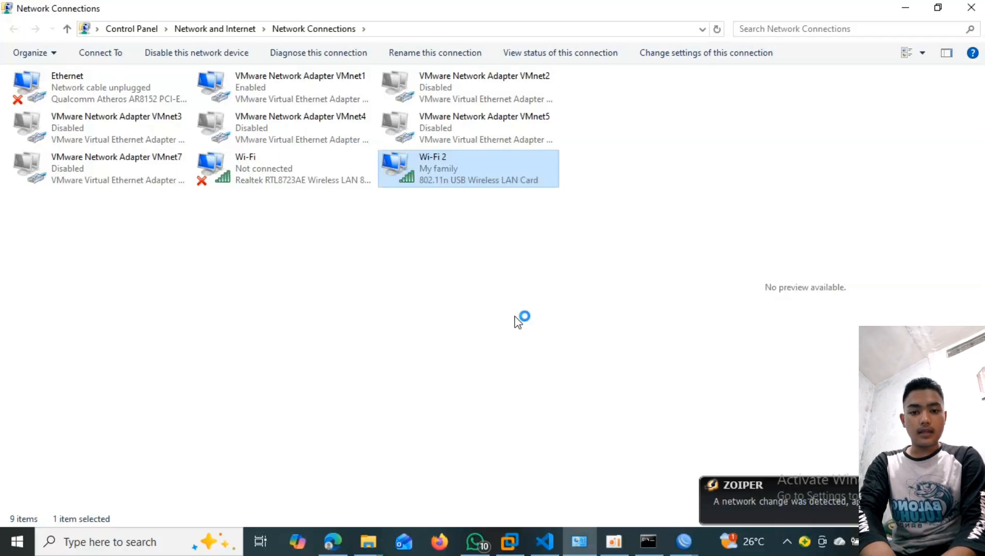
double_click(192, 233)
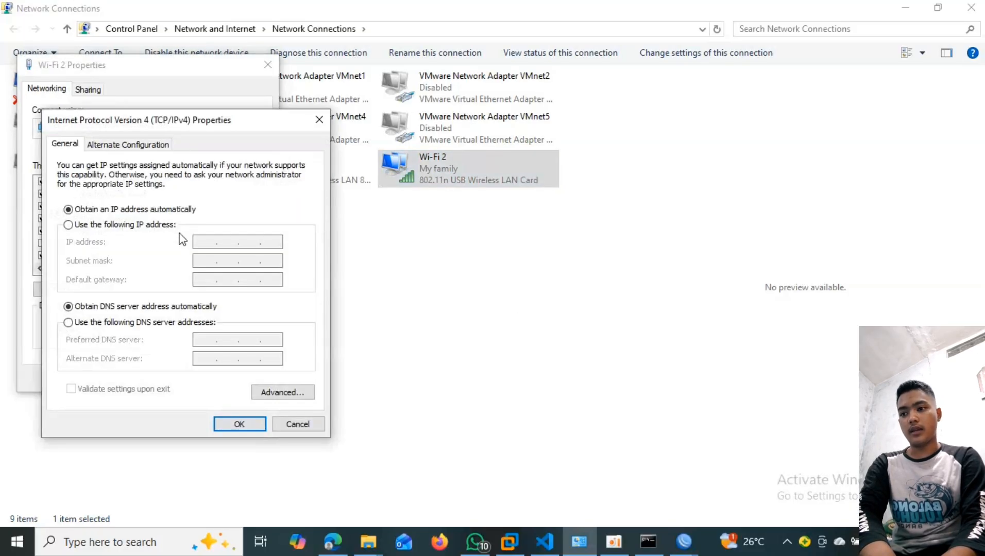
click(165, 226)
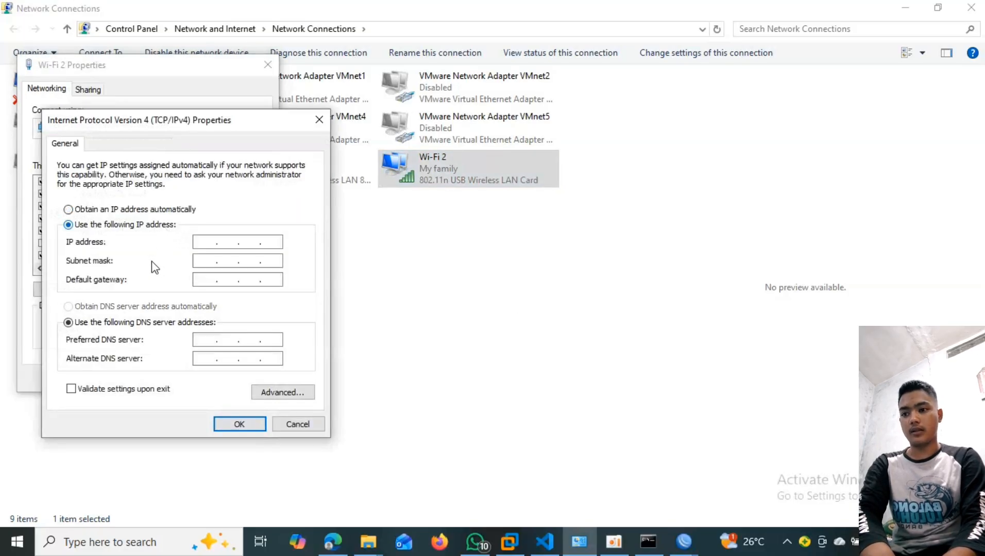
click(209, 243)
text(12 . )
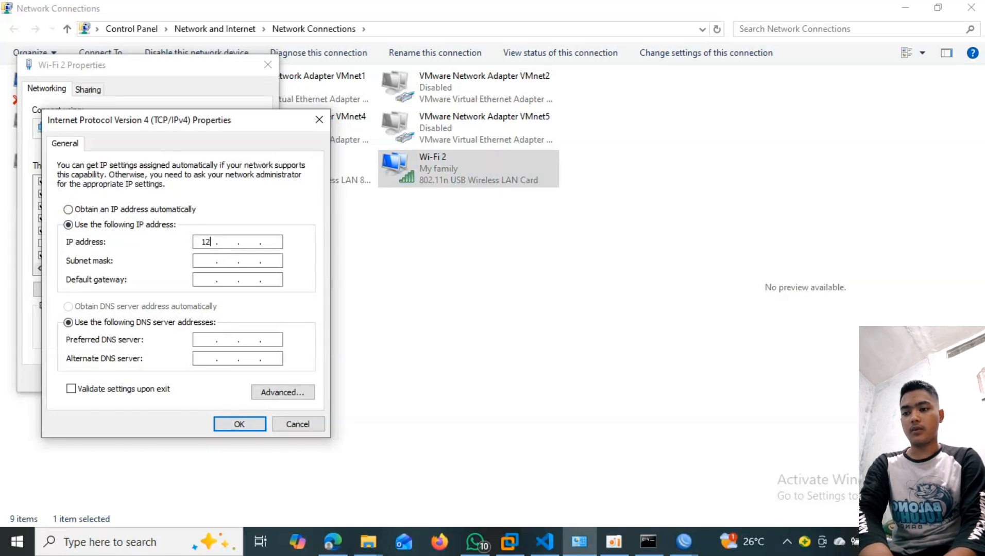
text(13 )
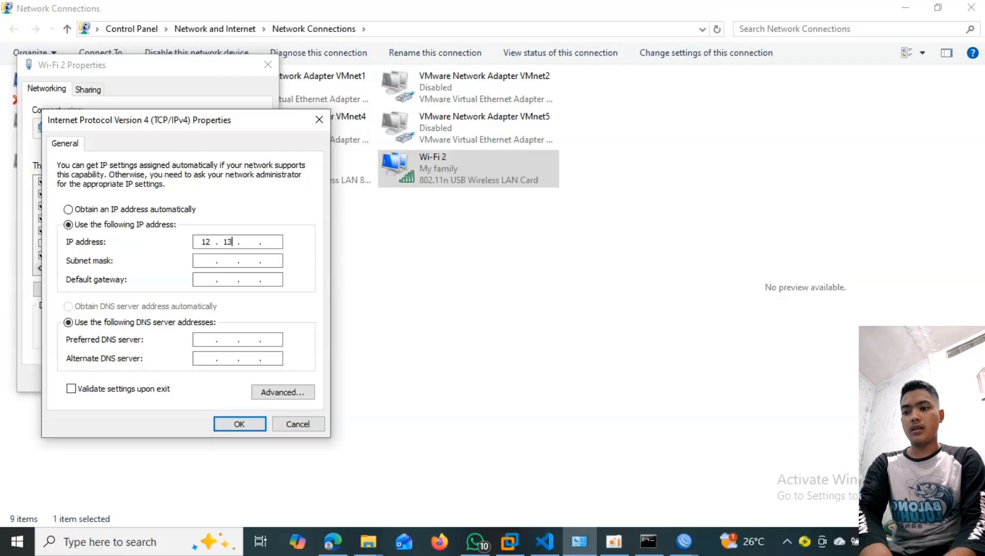
text(. 4)
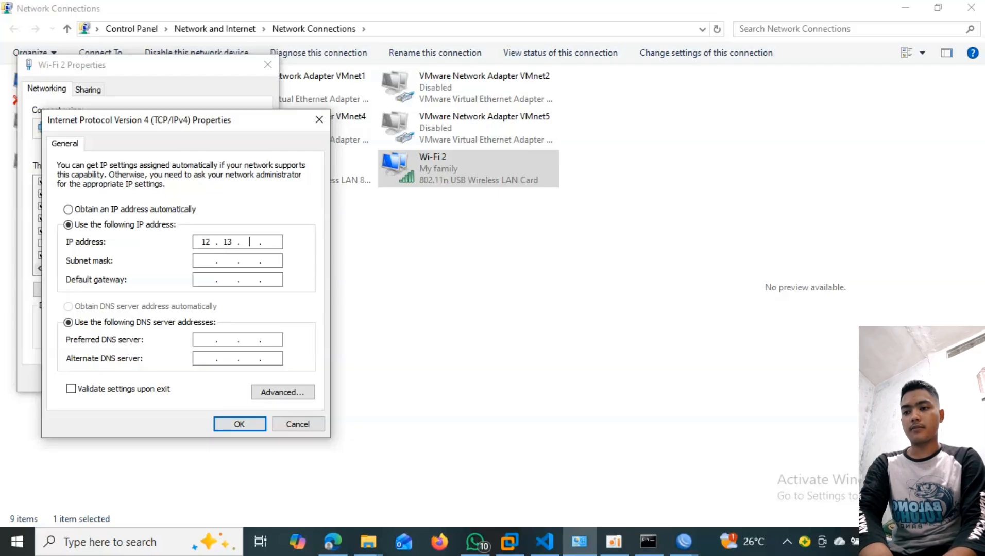
text(4 . )
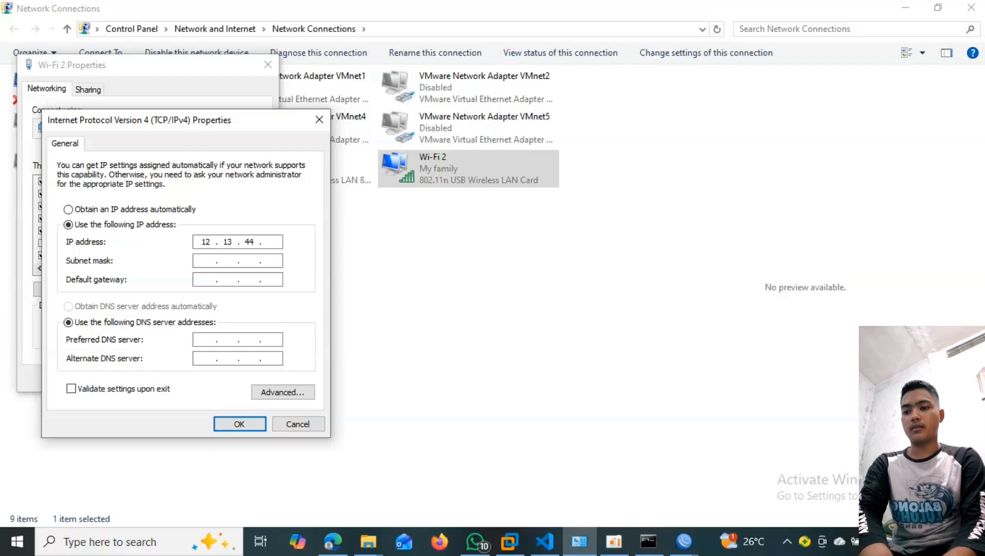
text(55)
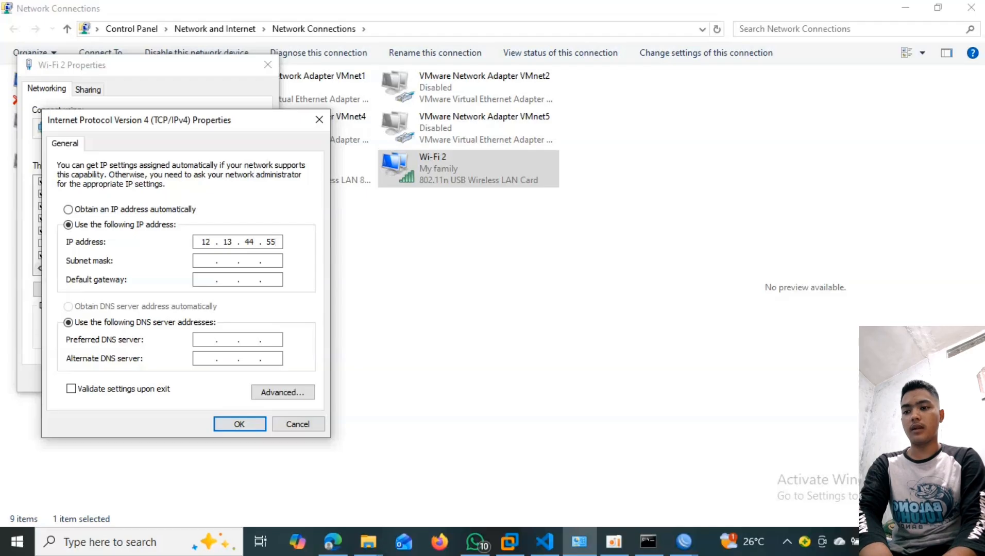
click(231, 260)
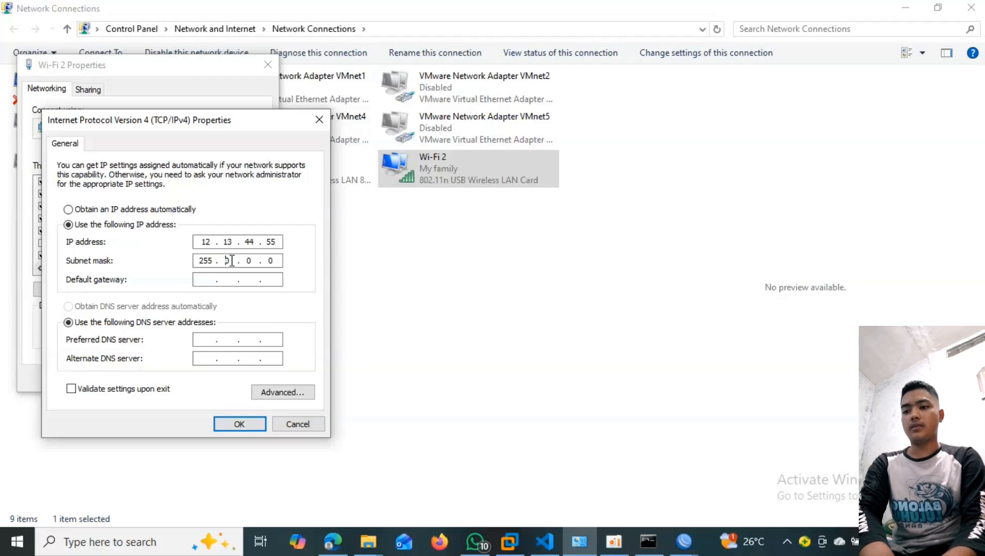
click(246, 424)
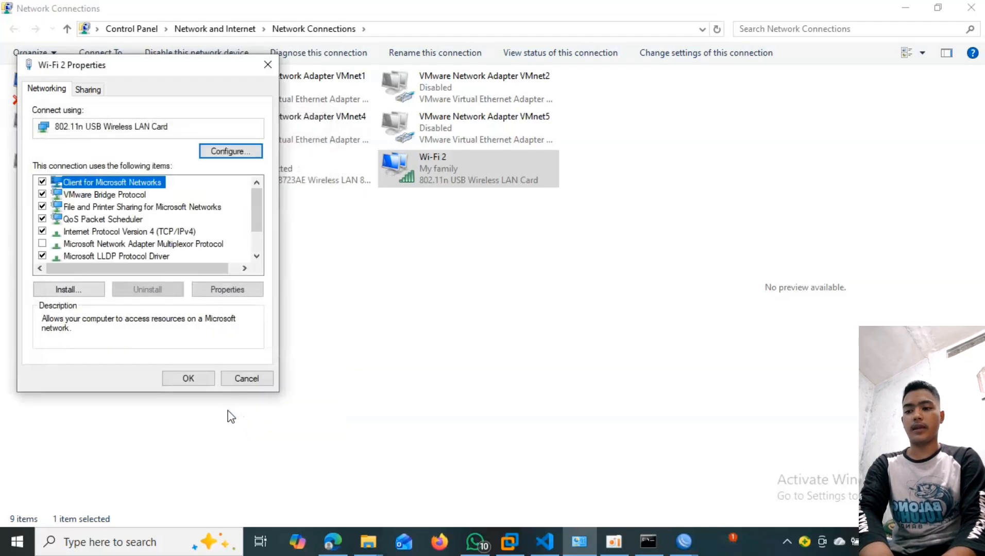
click(188, 378)
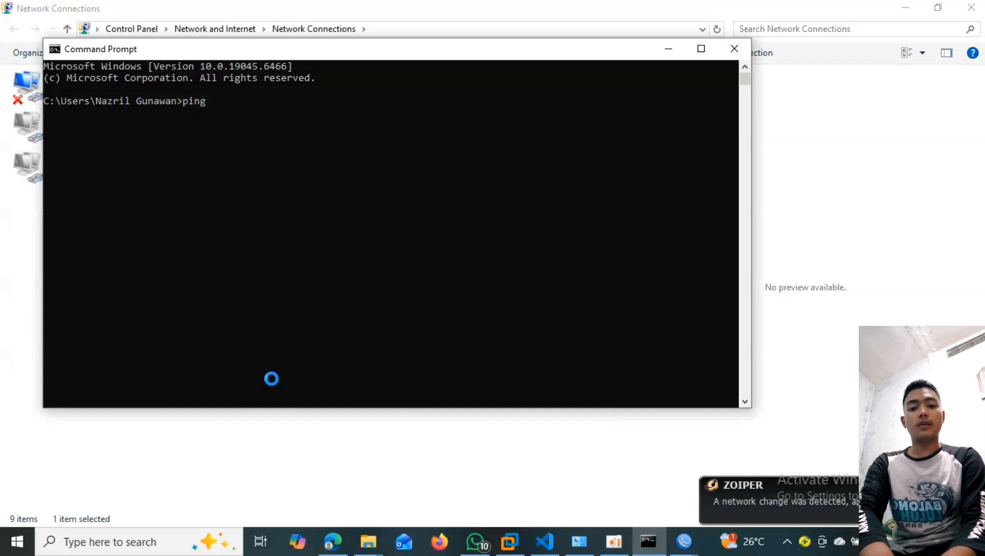
- Test the internet connection from the Command Prompt by pinging google.com
text(googl)
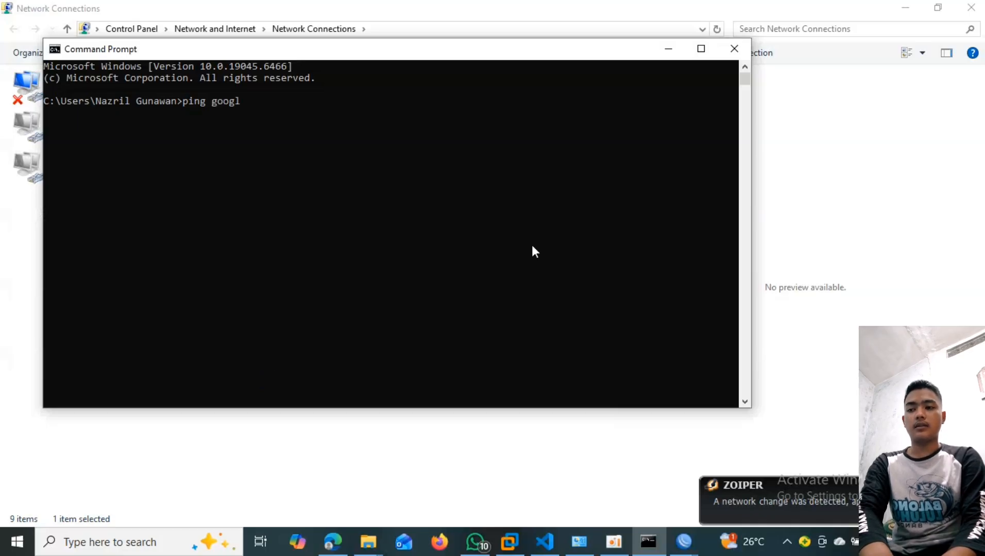
text(e)
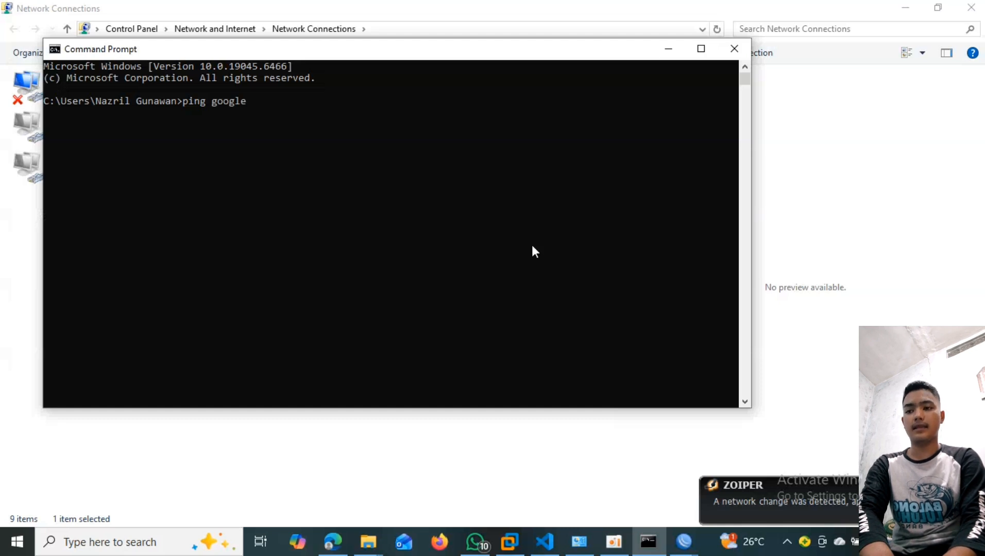
text(.com)
key(Return)
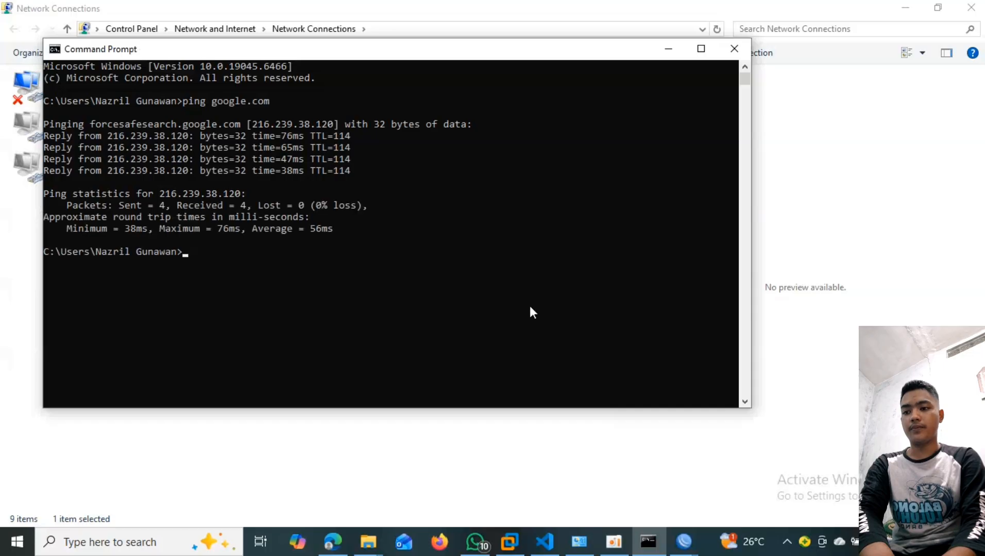
- Trace the route to google.com from the Command Prompt with tracert, then minimize the window
text(tr)
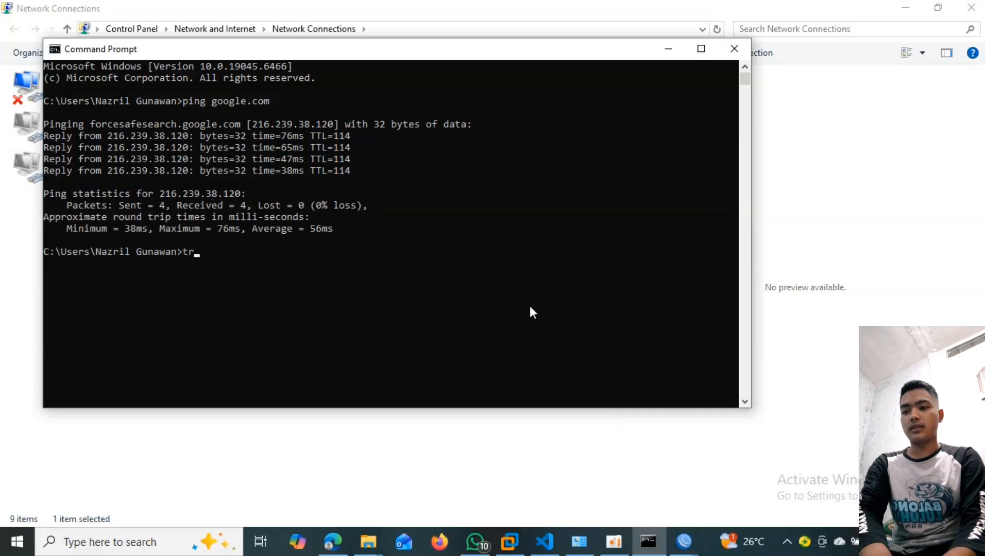
text(acert g)
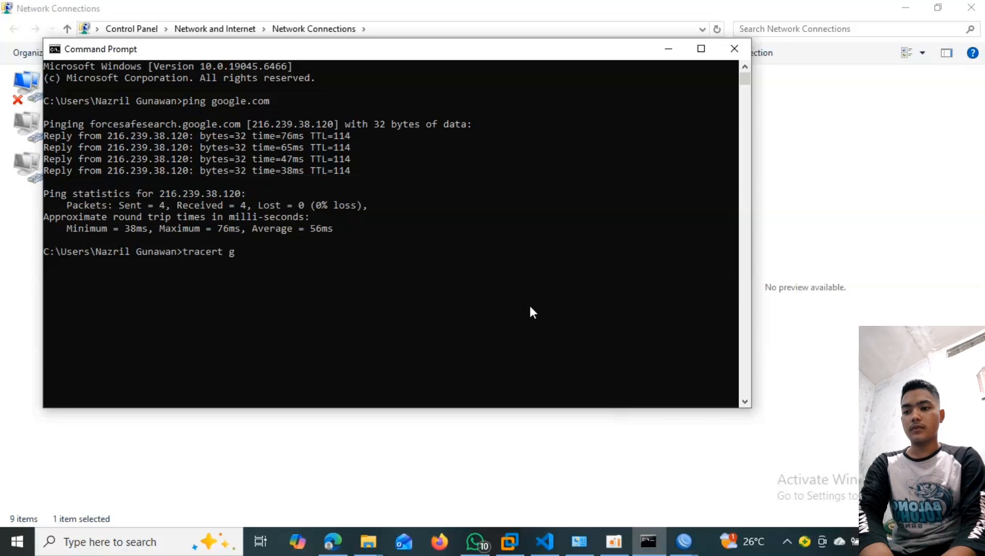
text(og)
key(BackSpace)
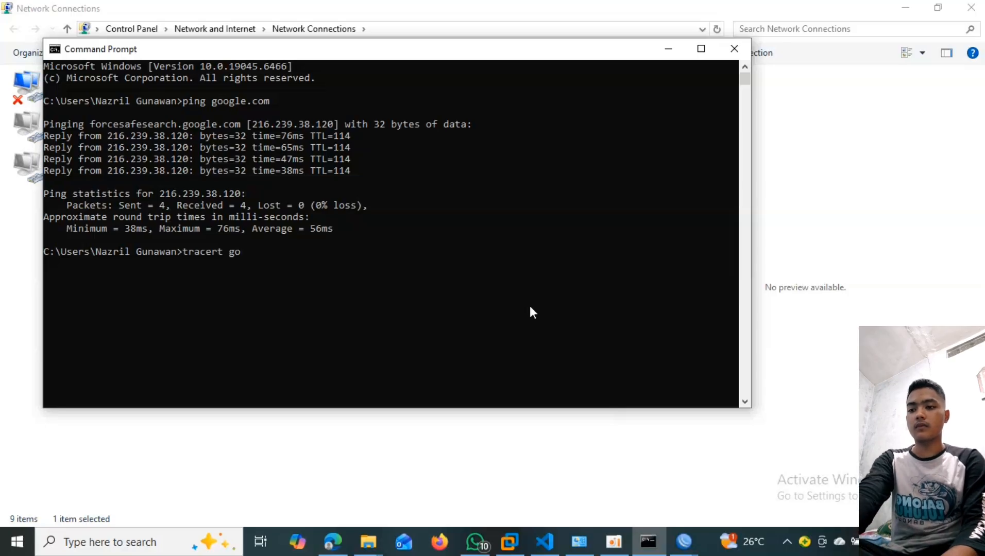
text(oogle)
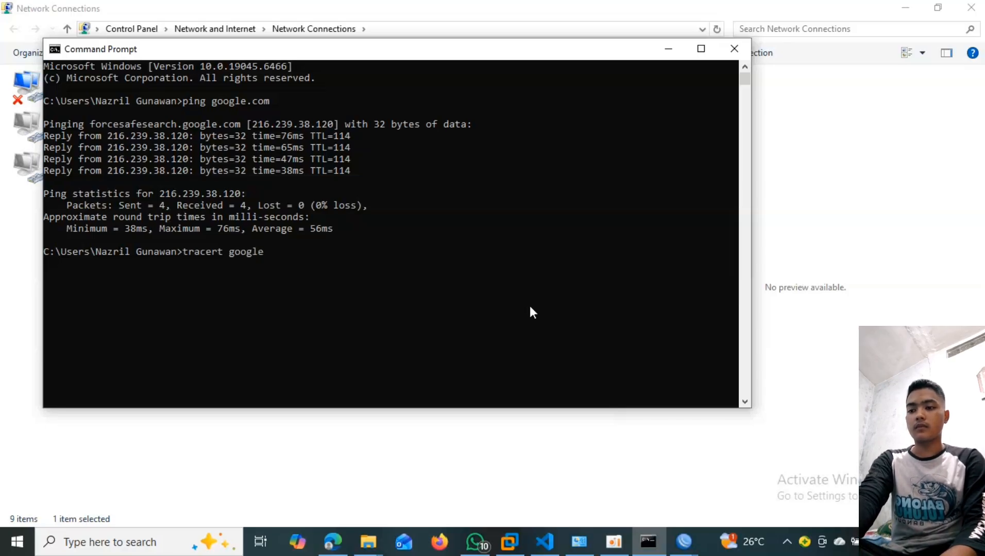
text(.com)
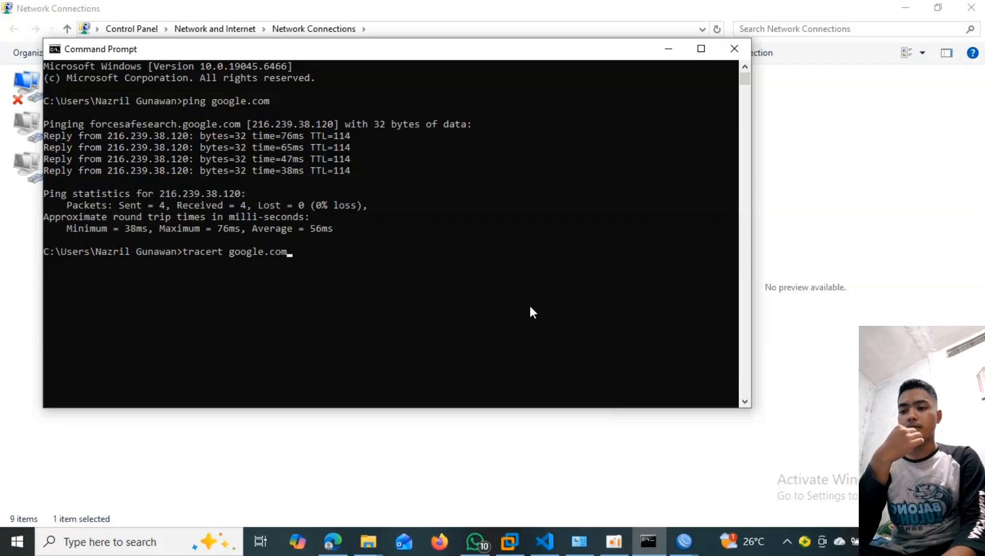
key(Return)
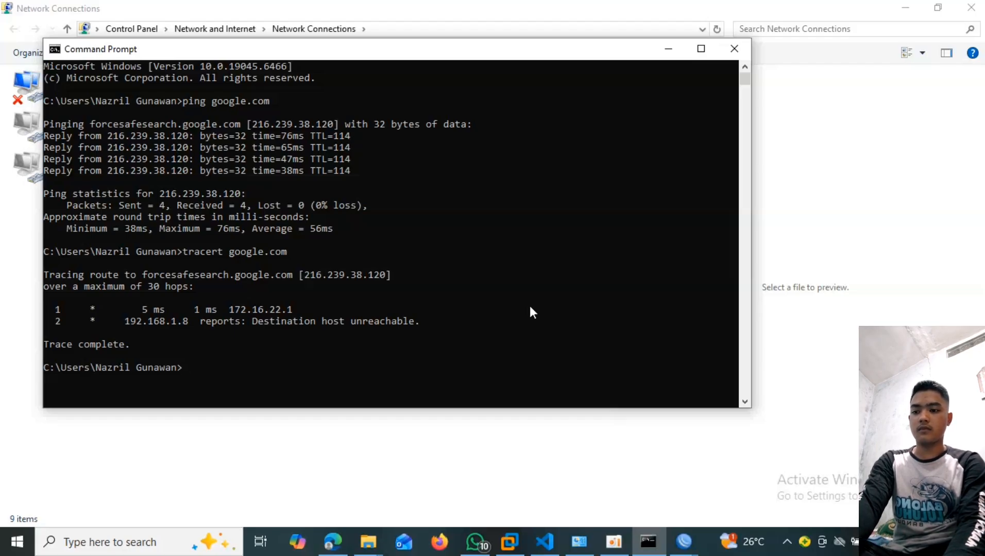
click(668, 47)
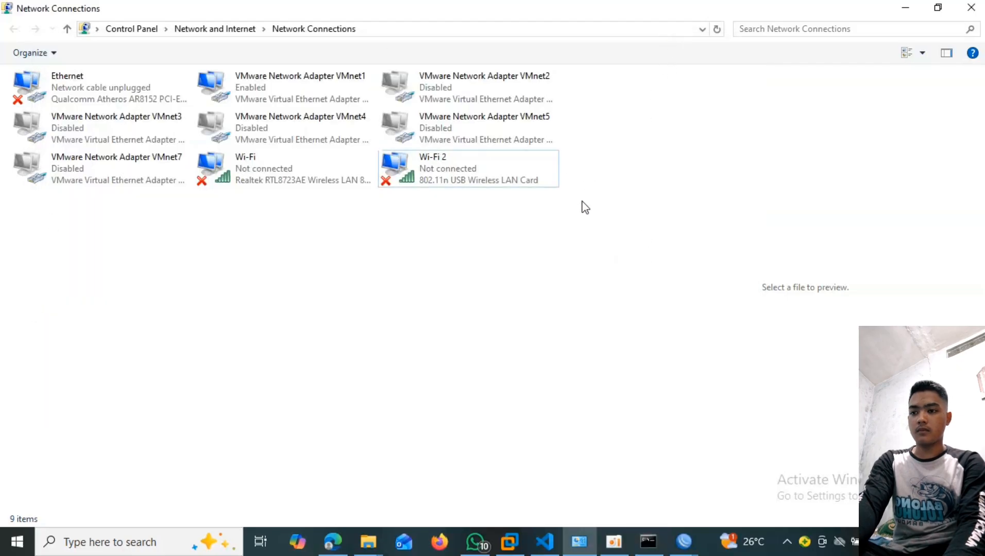
- Reconnect the Wi-Fi 2 adapter to the My family wireless network
click(503, 177)
mouse_move(676, 549)
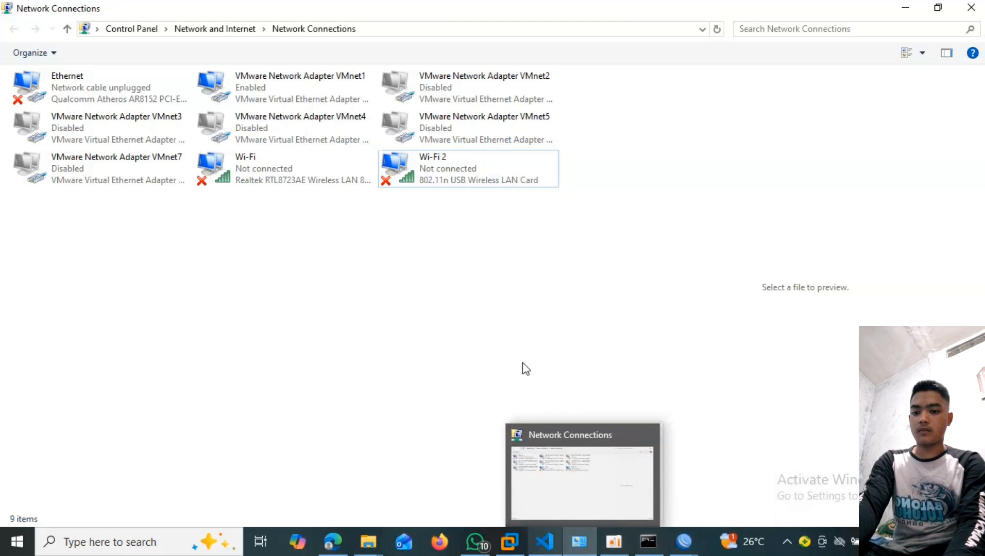
right_click(468, 168)
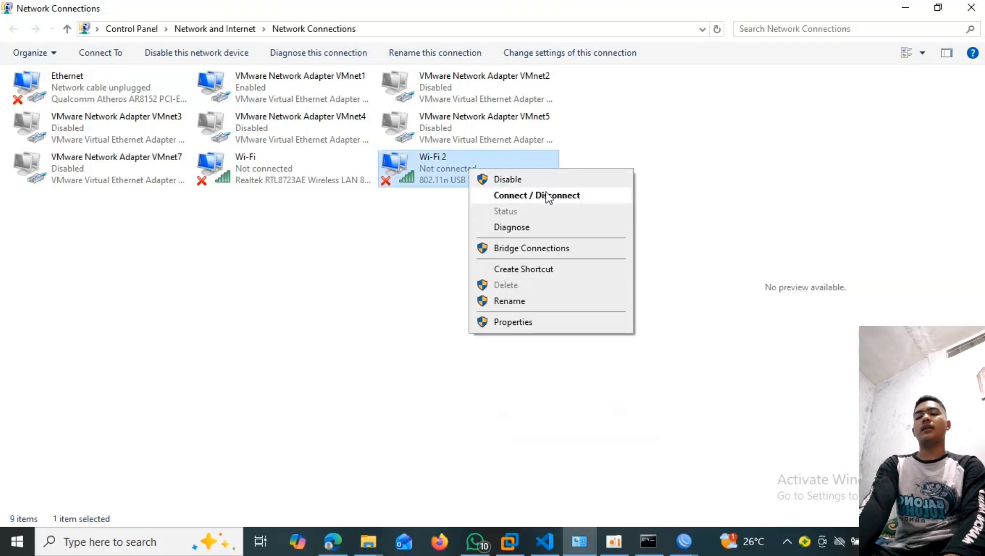
click(533, 200)
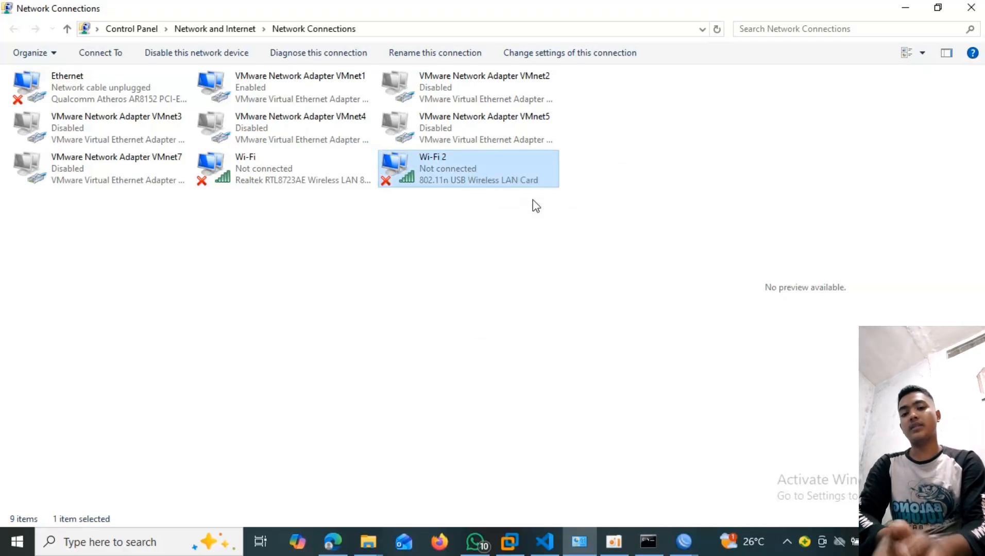
click(863, 177)
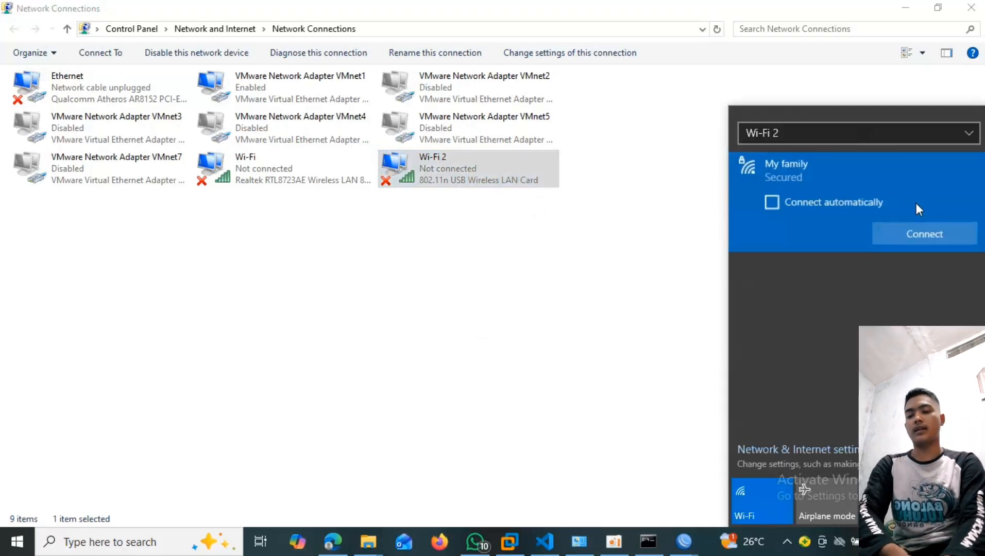
click(922, 232)
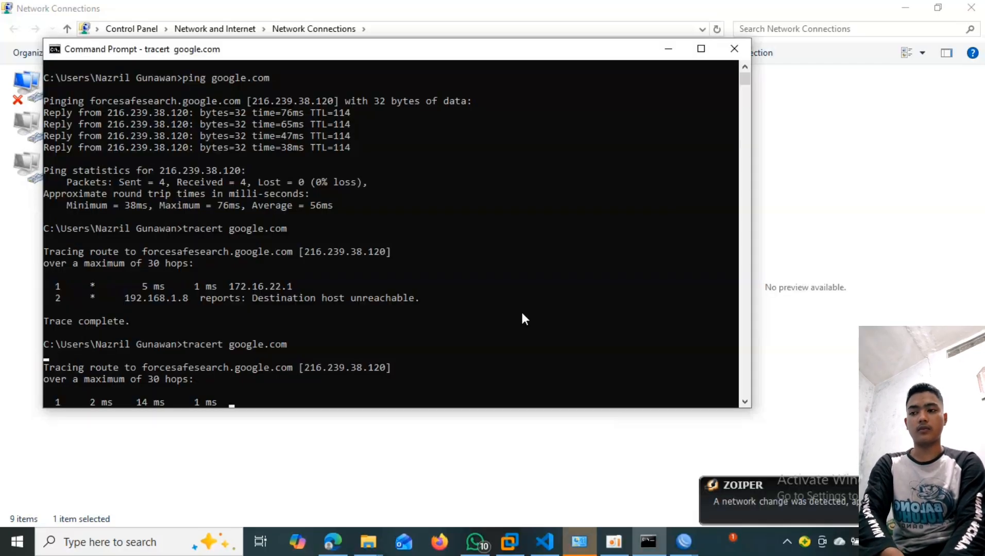
- Review the Wi-Fi 2 adapter's TCP/IPv4 address settings, then accept and close its properties
scroll(522, 313, down, 6)
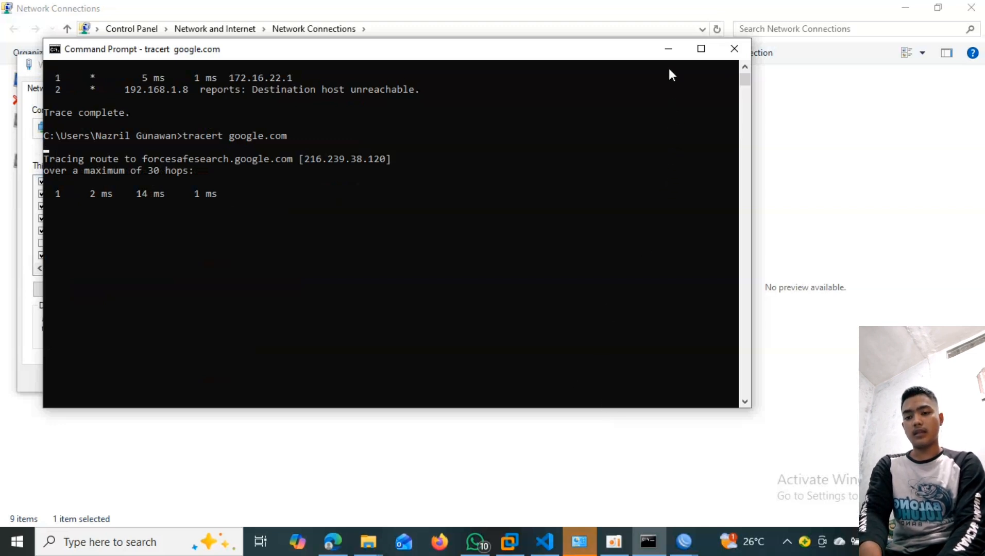
click(668, 50)
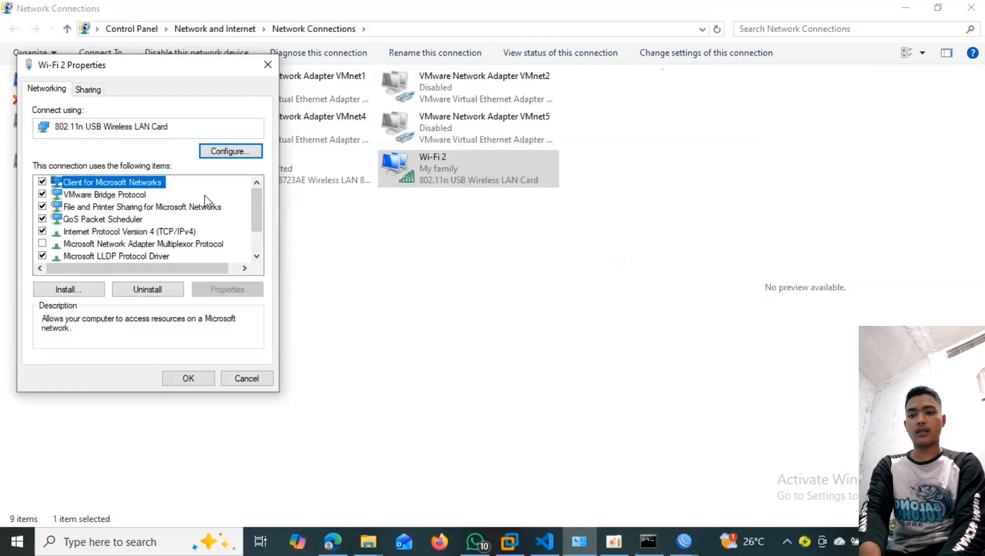
click(161, 233)
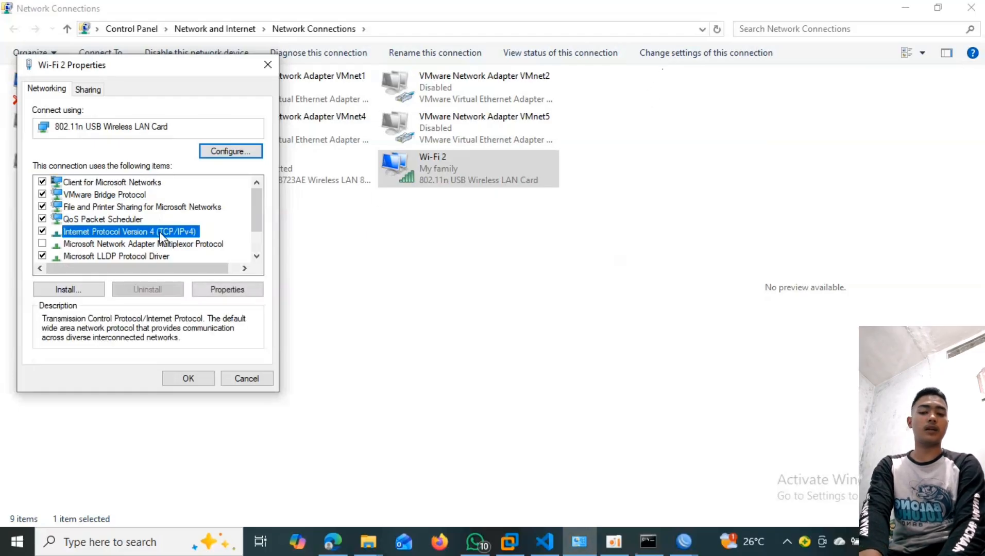
double_click(171, 233)
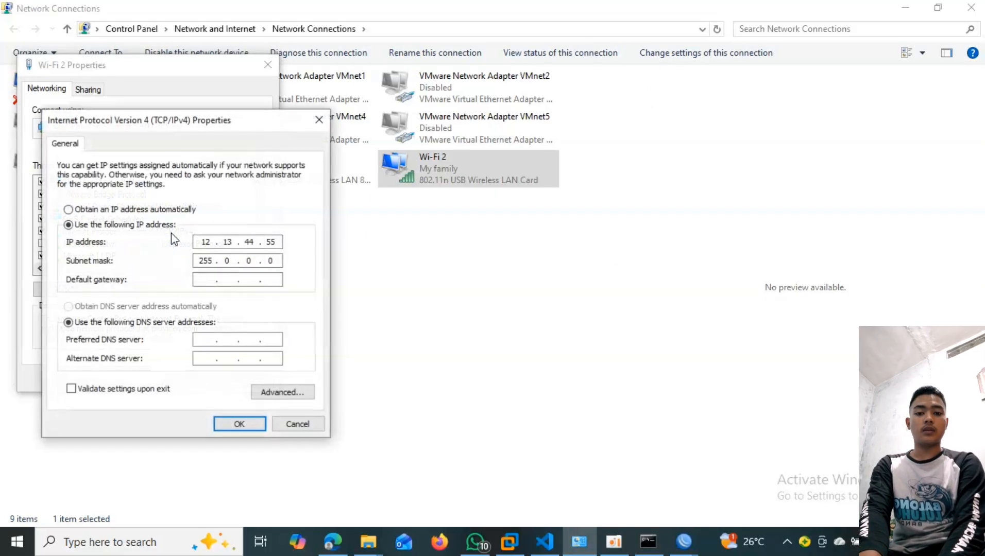
click(245, 427)
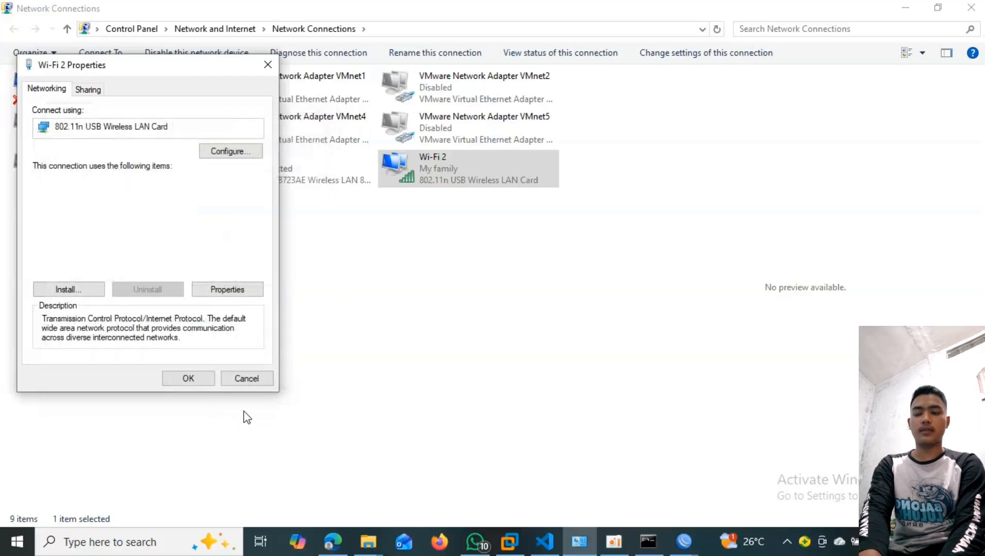
click(190, 378)
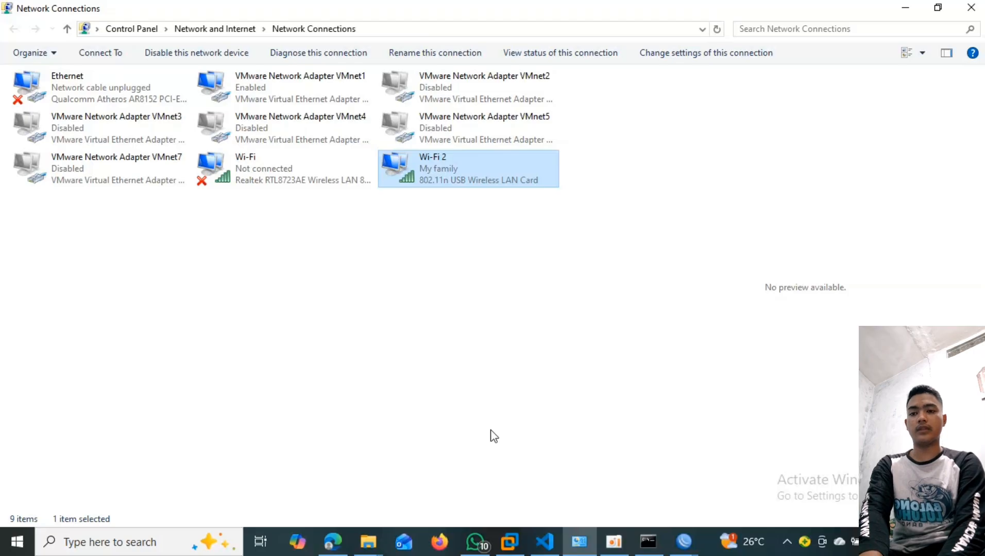
- Check the hops of the running google.com trace in the Command Prompt, then abort the trace and minimize the window
click(648, 541)
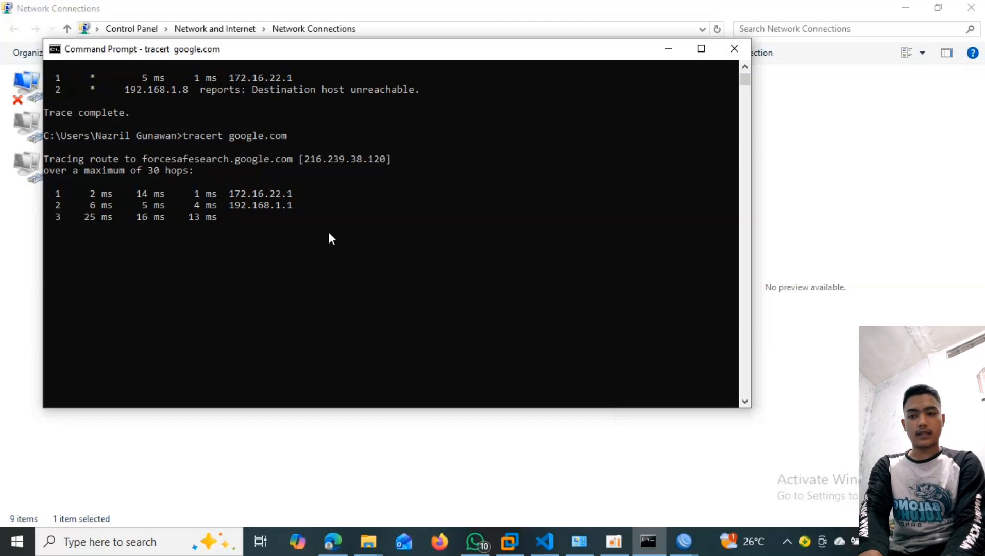
key(ctrl+c)
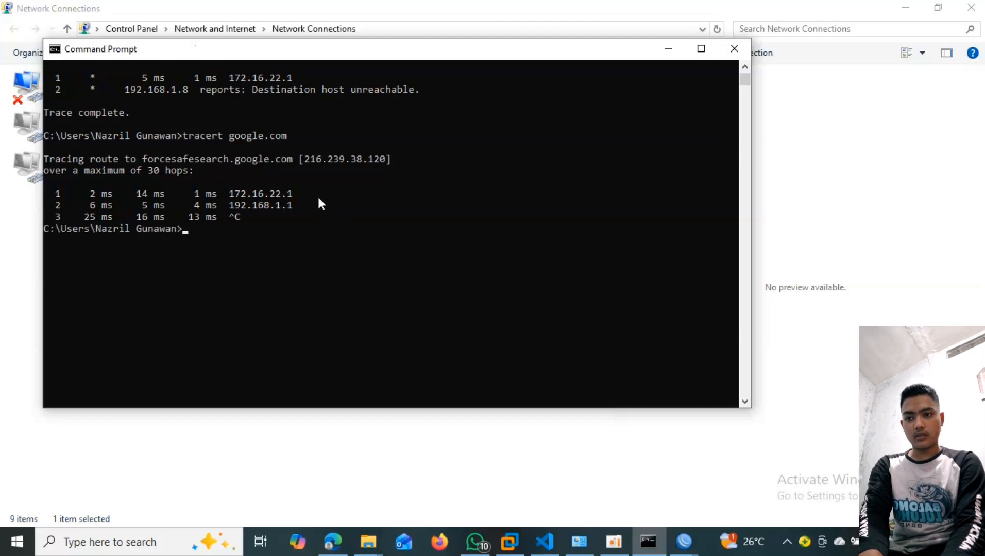
click(668, 49)
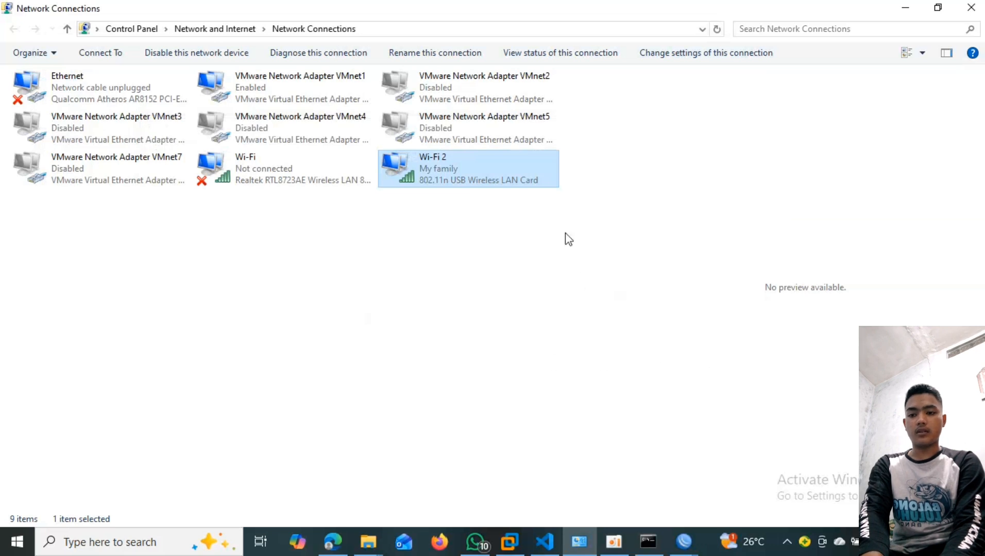
- Switch to VMware Workstation and start a new virtual machine that installs from the disc image mikrotik-6.48.6.iso
mouse_move(660, 547)
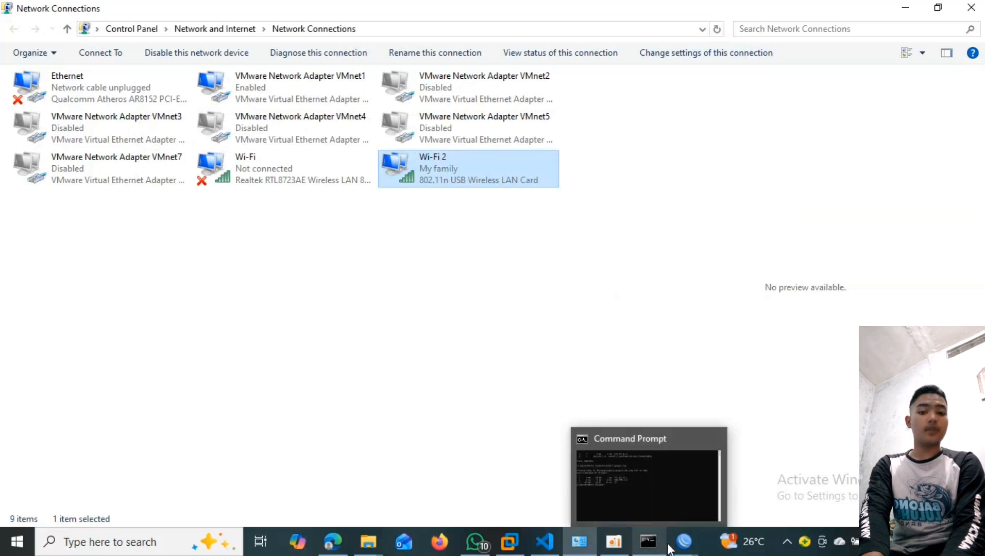
mouse_move(579, 545)
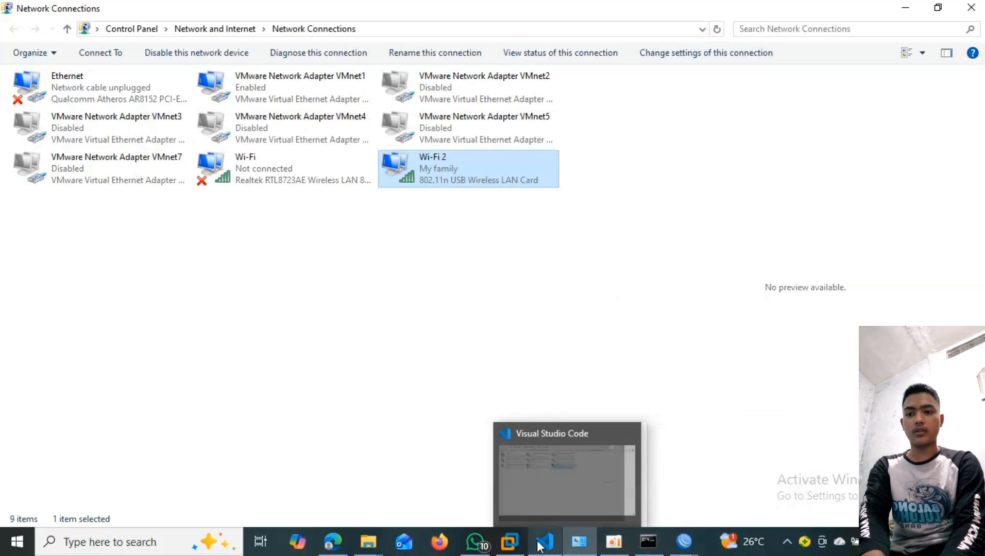
click(504, 501)
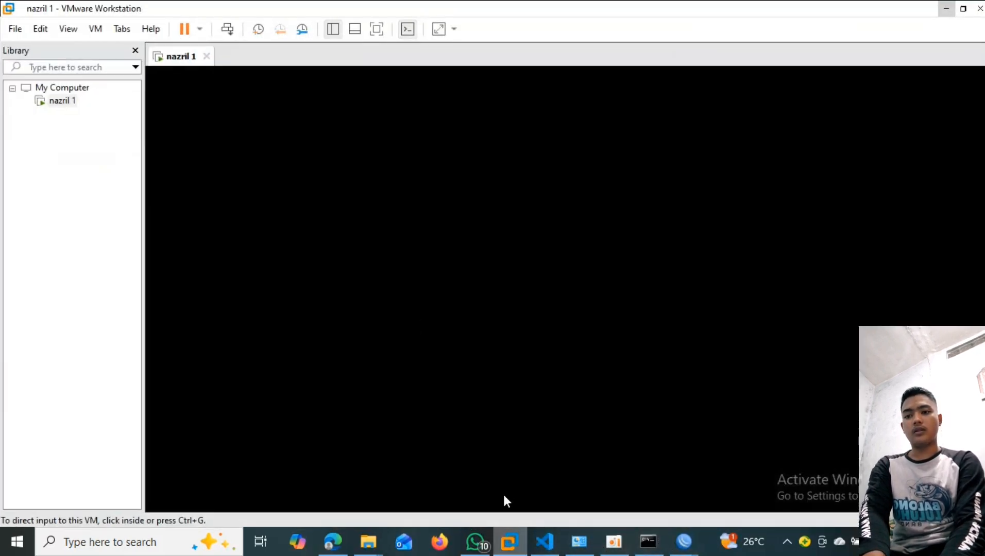
click(20, 31)
click(35, 48)
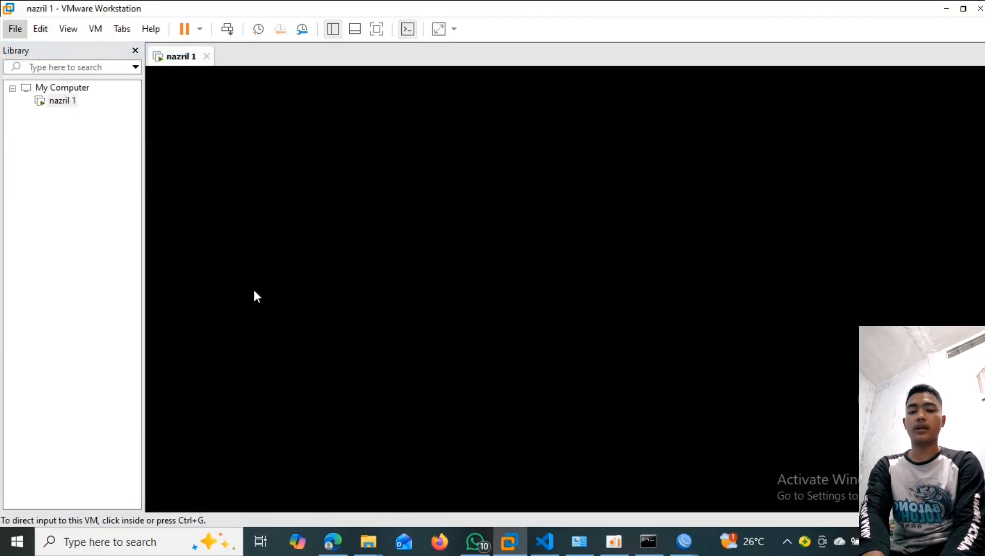
click(571, 405)
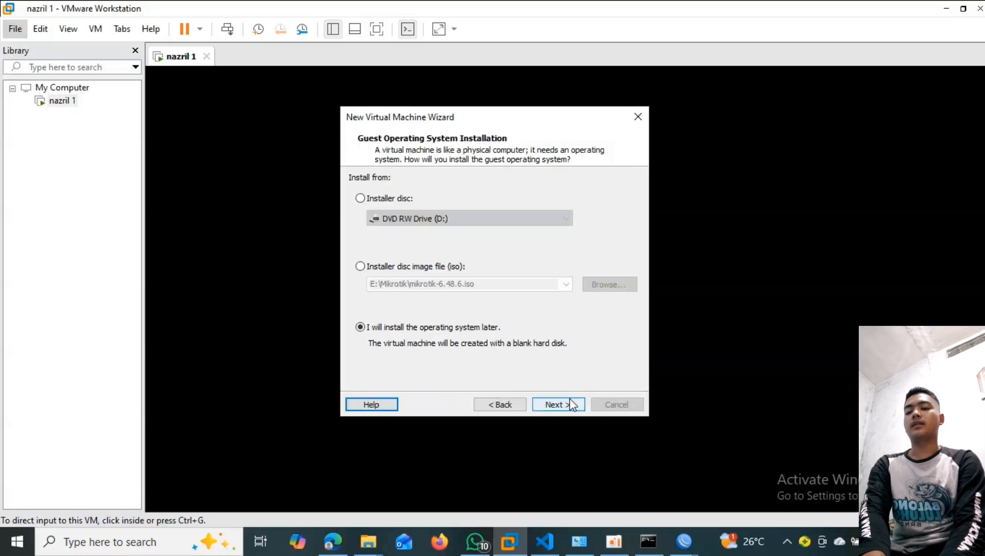
click(445, 264)
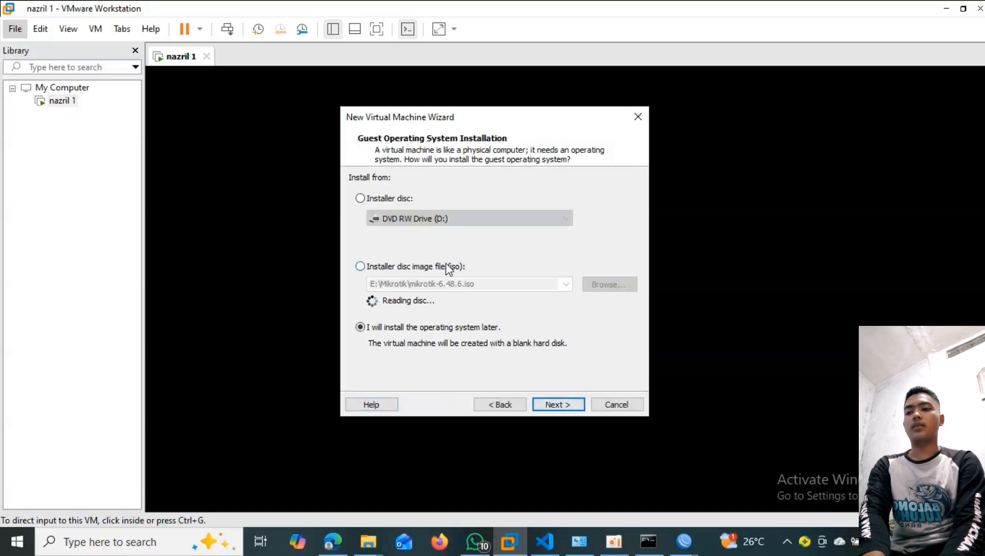
click(550, 406)
click(561, 405)
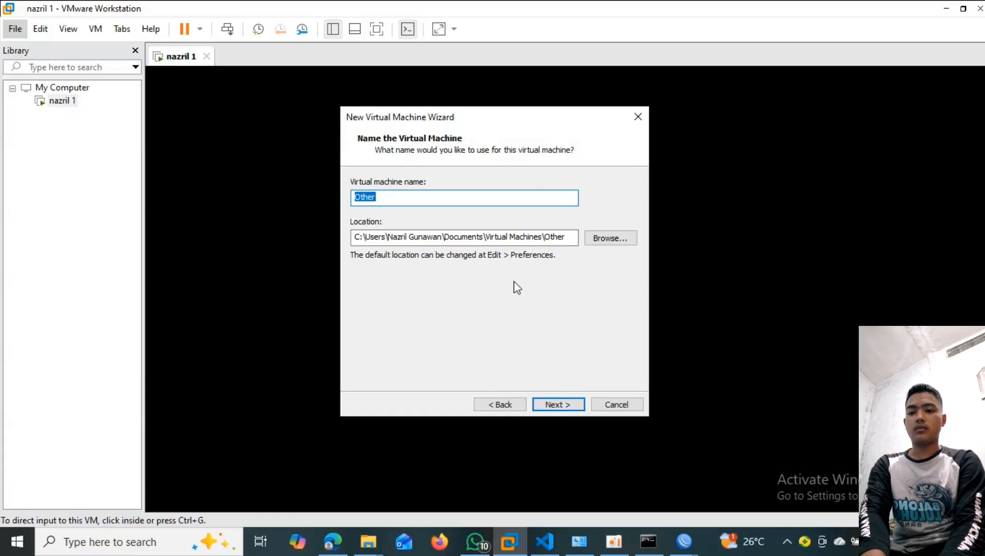
- Name the virtual machine with the owner's first name followed by 2, and accept an 8 GB disk split into multiple files
text(nazril)
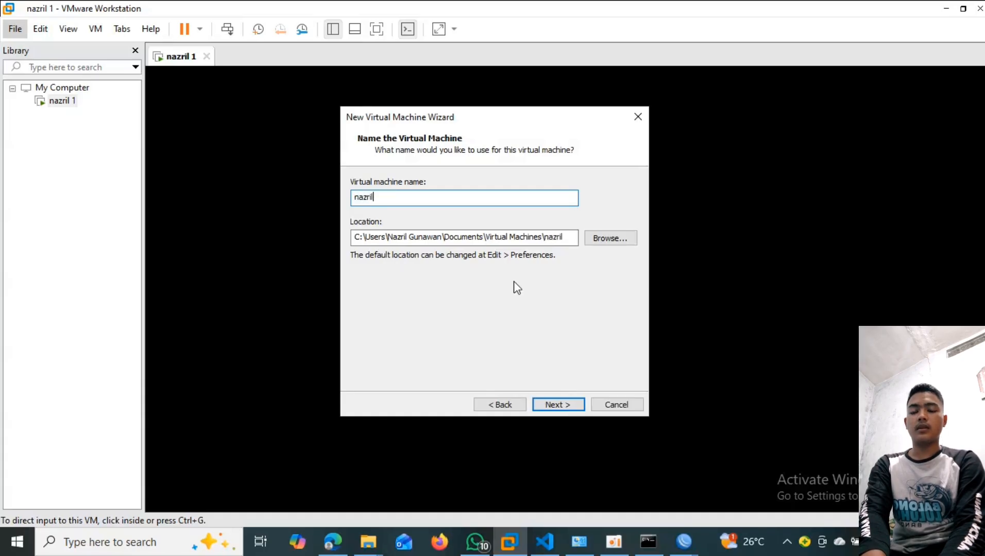
text( 2)
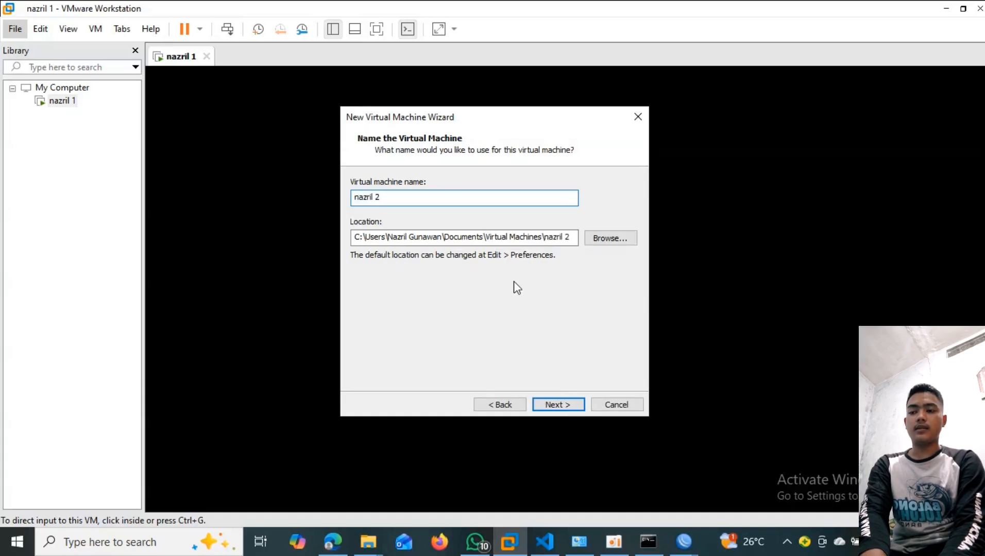
key(Return)
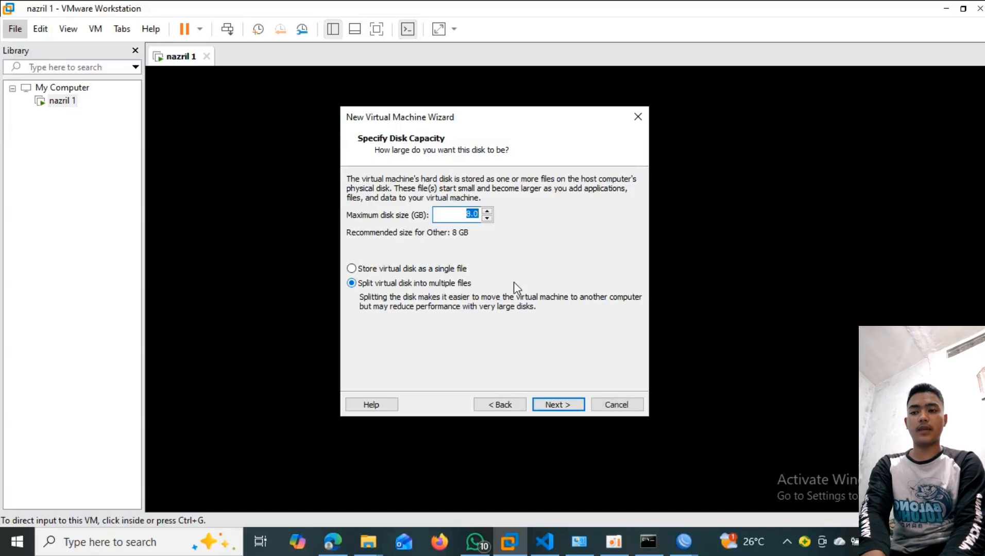
click(554, 403)
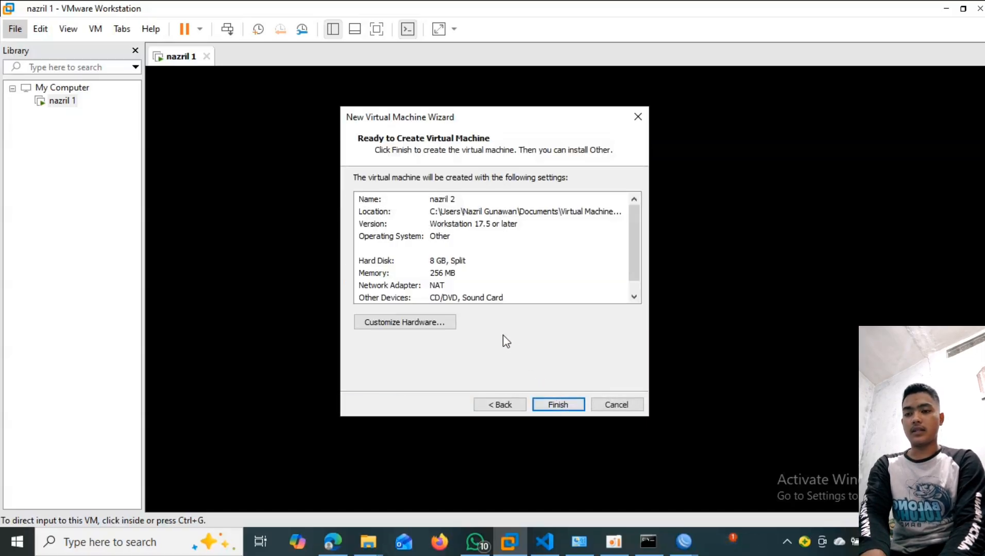
- Set the new virtual machine's memory to 2048 MB and connect its network adapter to the custom virtual network VMnet6
click(446, 323)
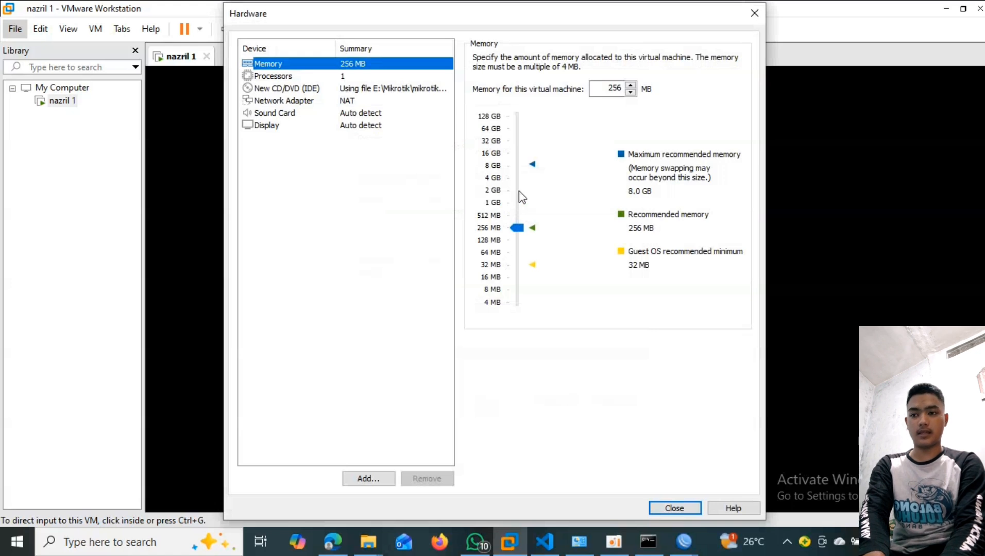
click(495, 191)
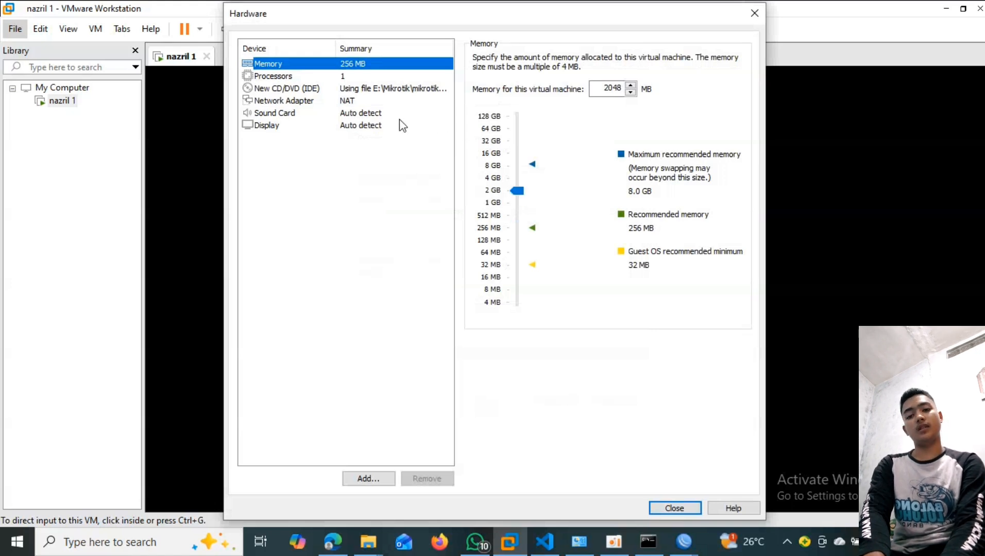
click(371, 101)
click(485, 180)
click(494, 194)
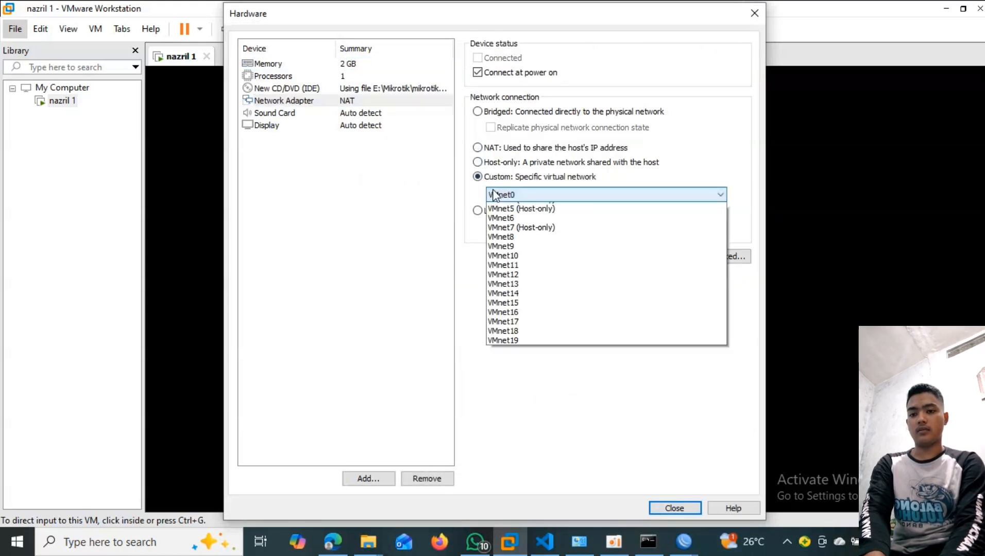
click(513, 265)
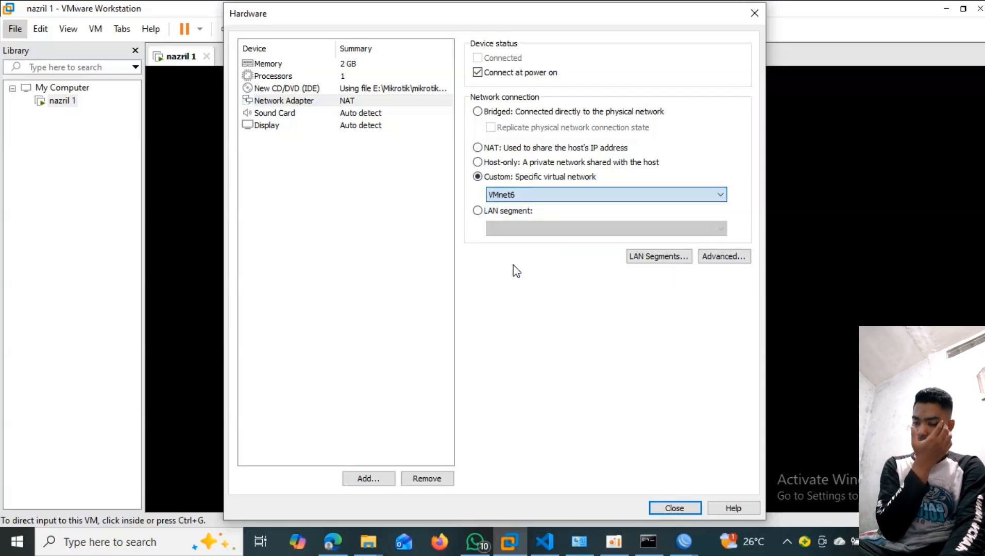
- Add a second network adapter to the virtual machine and connect it to the custom network VMnet2 (Host-only)
click(377, 482)
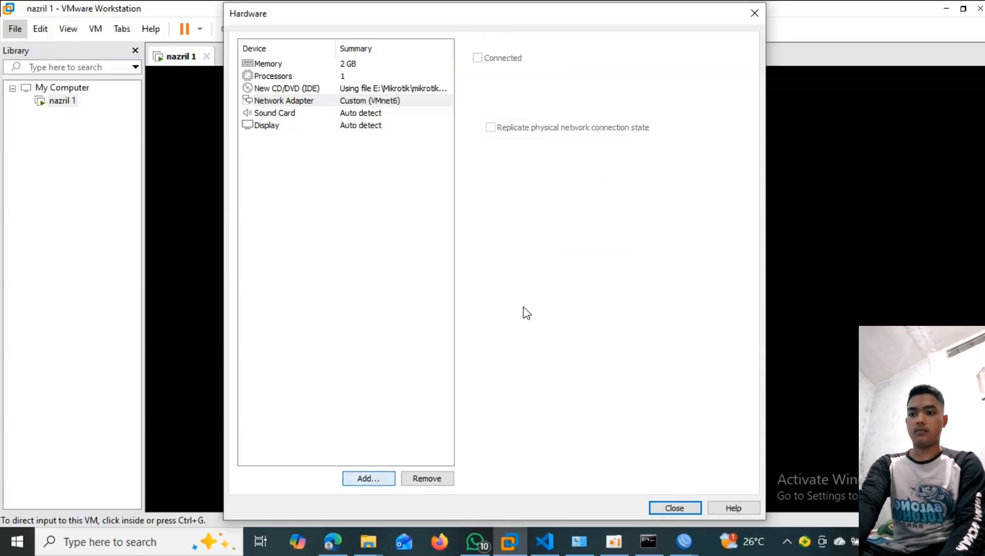
click(396, 219)
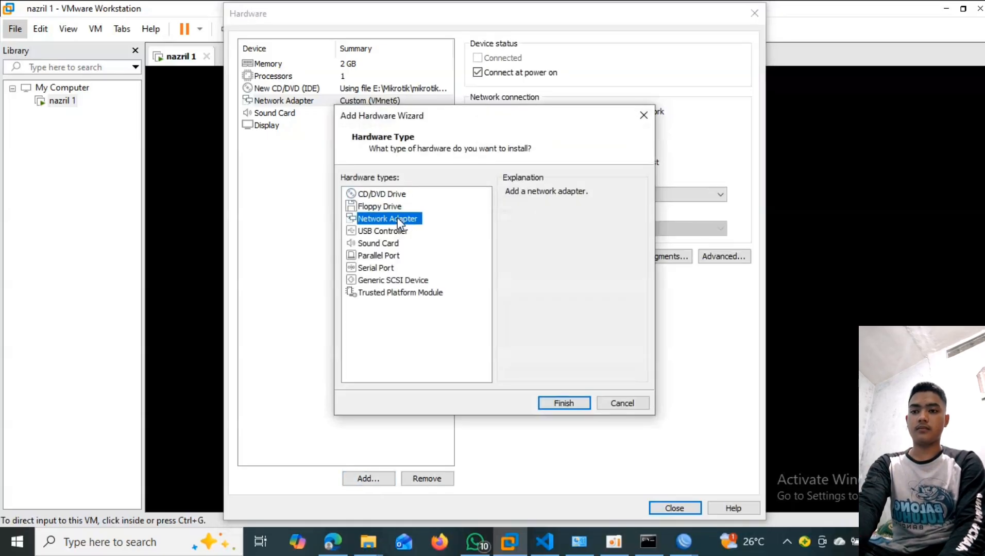
click(563, 403)
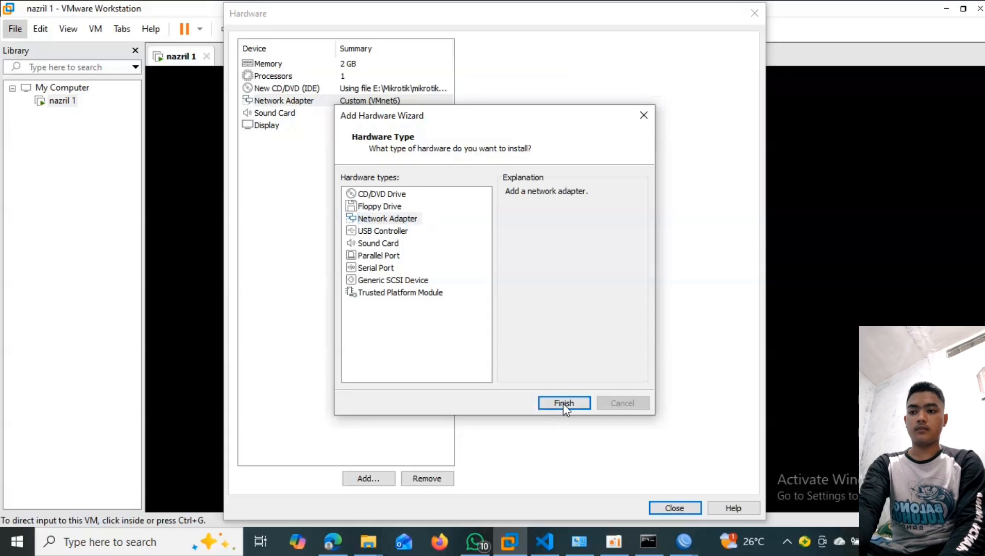
click(537, 177)
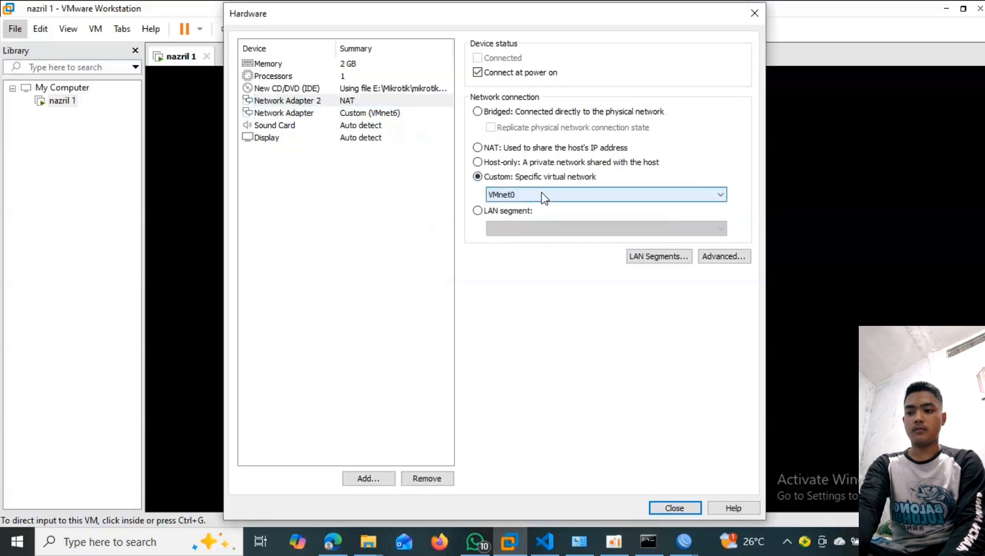
click(542, 194)
click(545, 229)
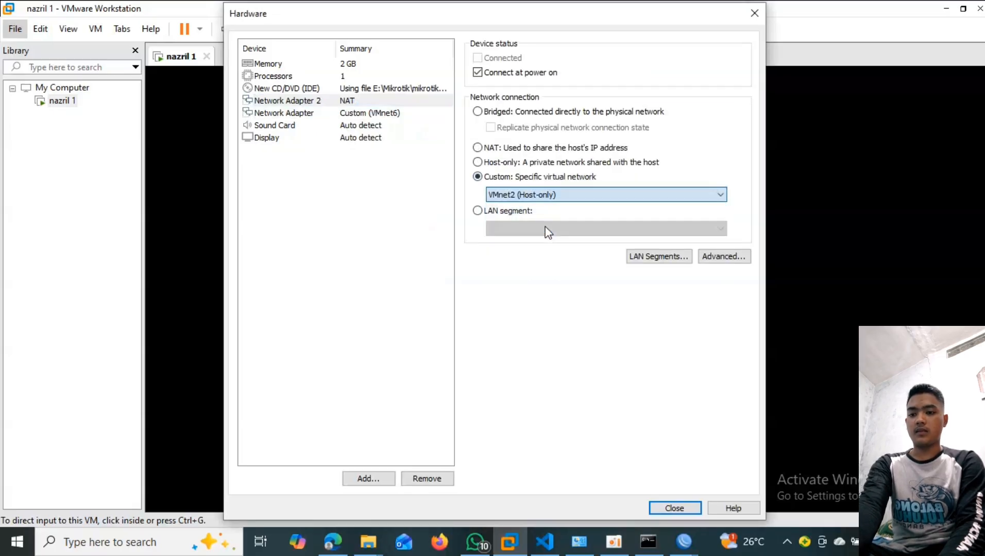
- Add a third network adapter to the virtual machine and connect it to the custom network VMnet3 (Host-only)
click(374, 482)
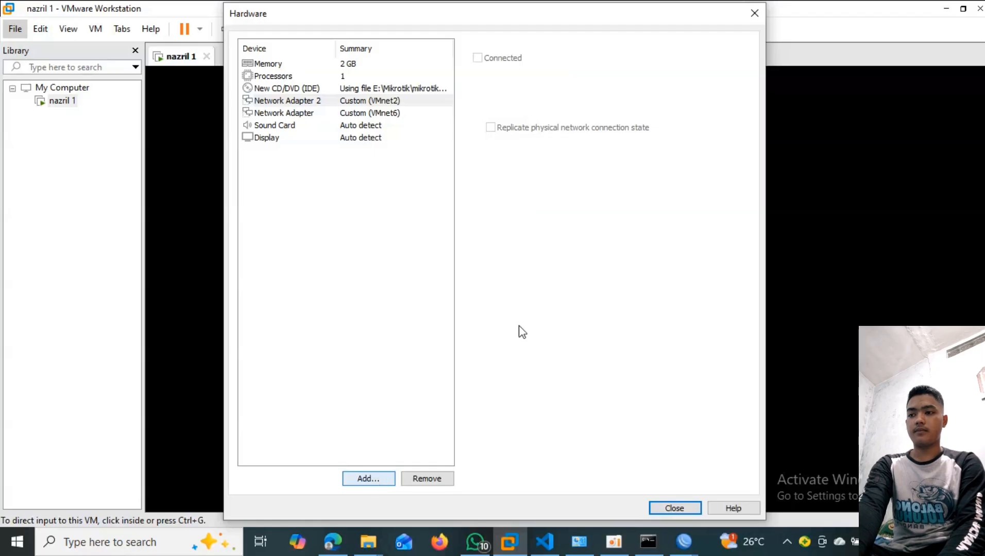
click(400, 222)
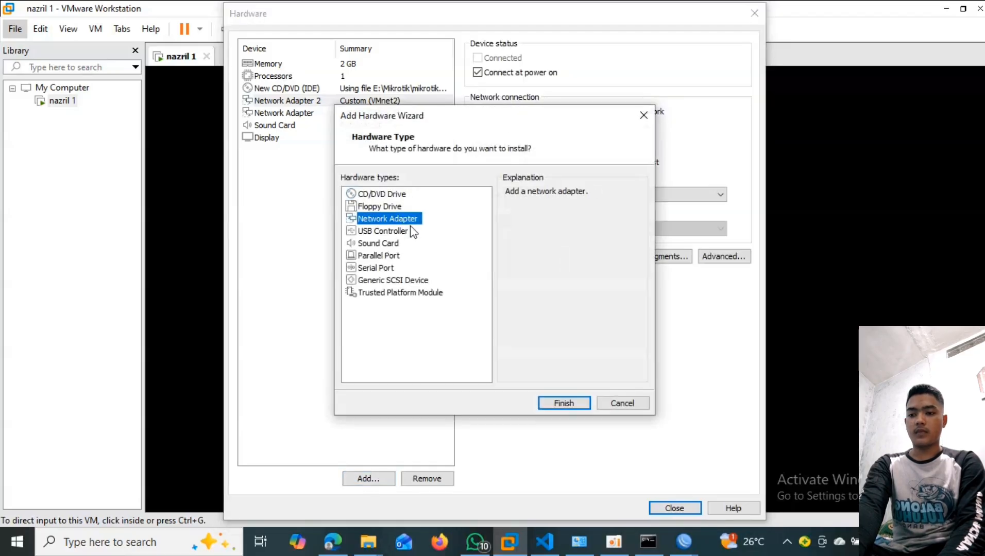
click(556, 401)
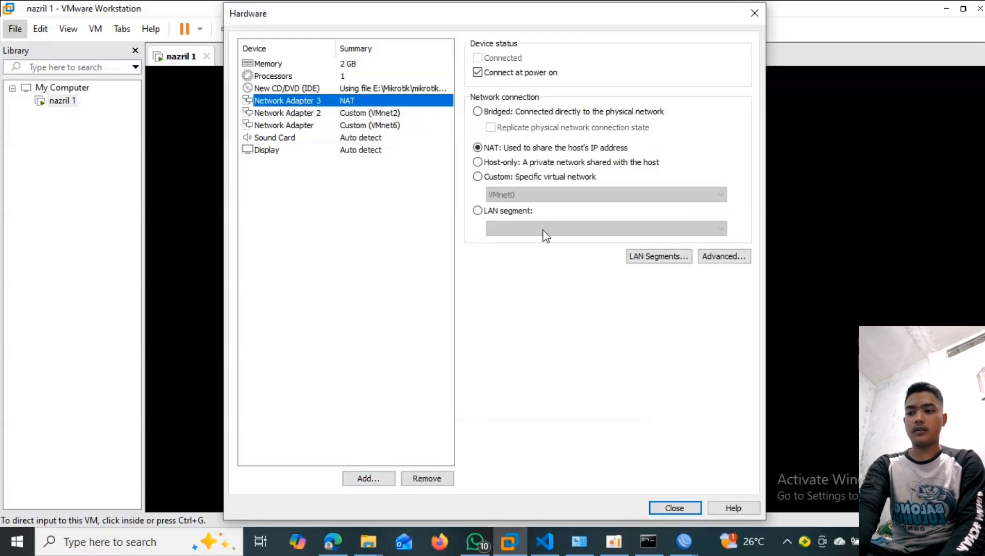
click(548, 177)
click(557, 195)
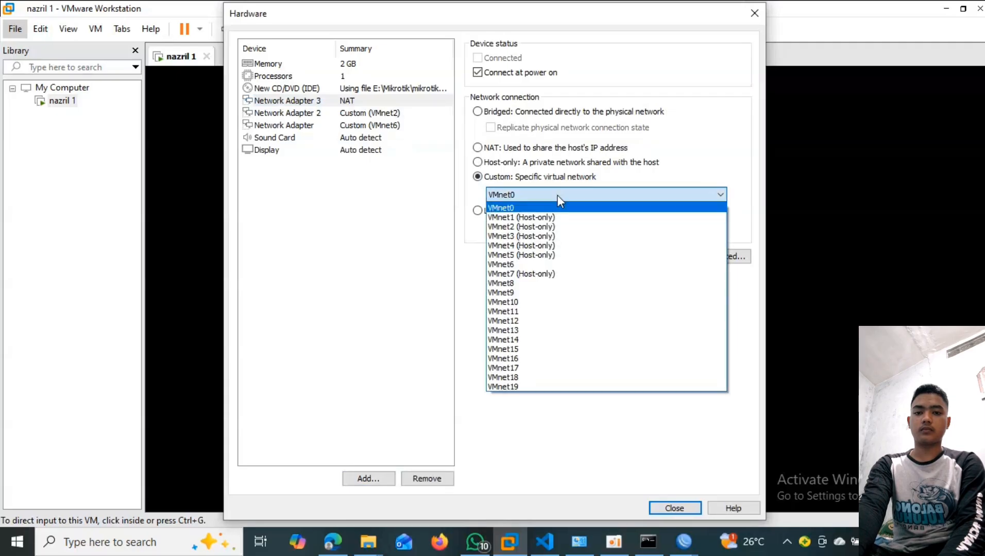
click(566, 234)
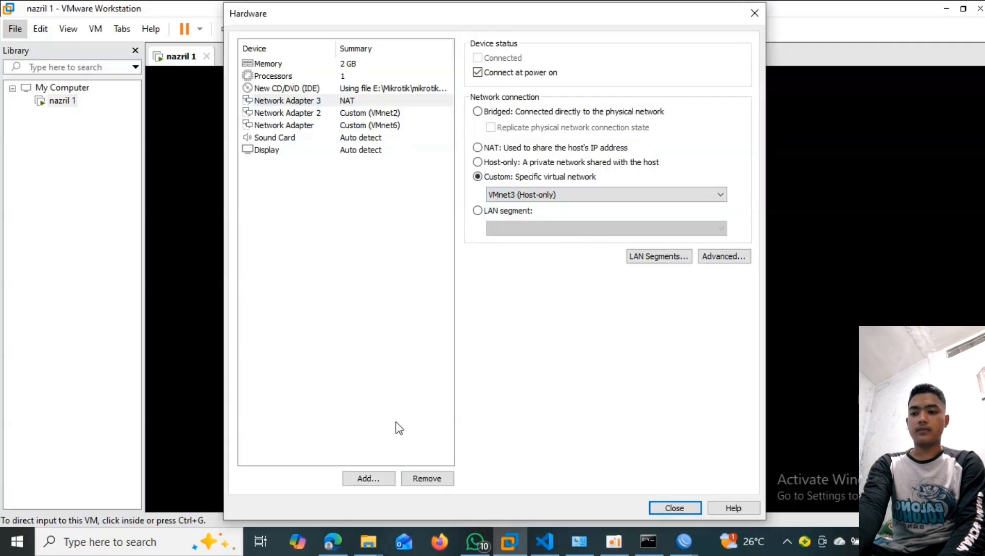
- Add a fourth network adapter to the virtual machine and connect it to the custom network VMnet4 (Host-only)
click(377, 475)
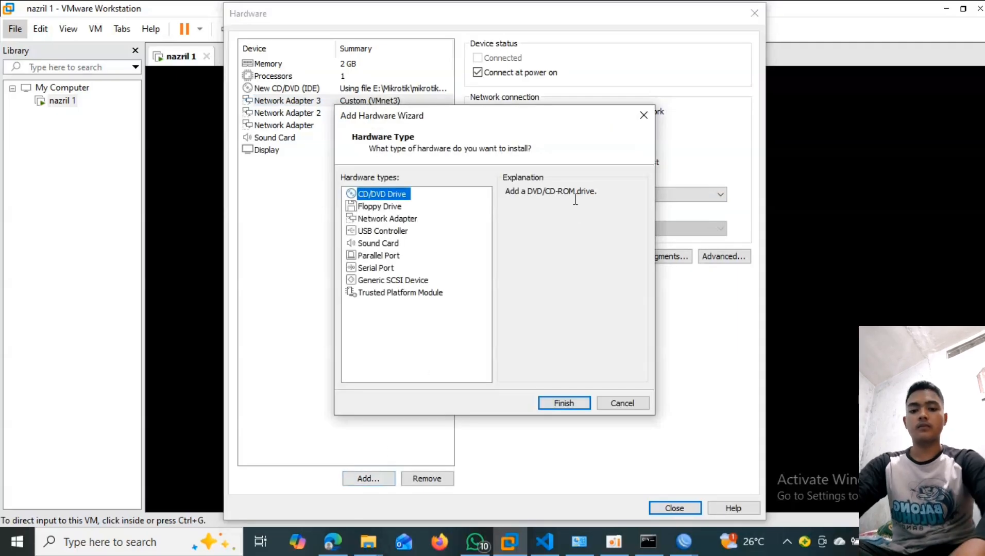
click(409, 219)
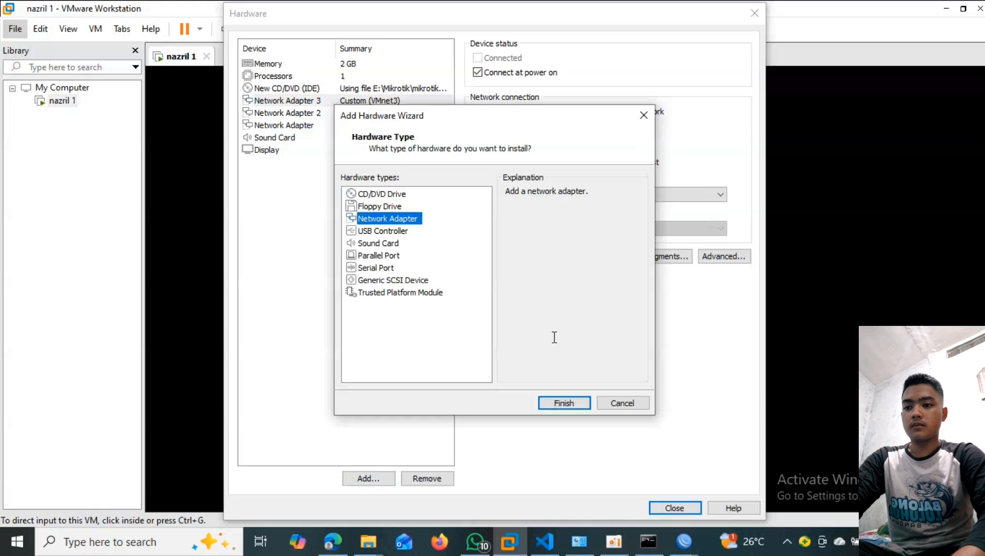
click(556, 405)
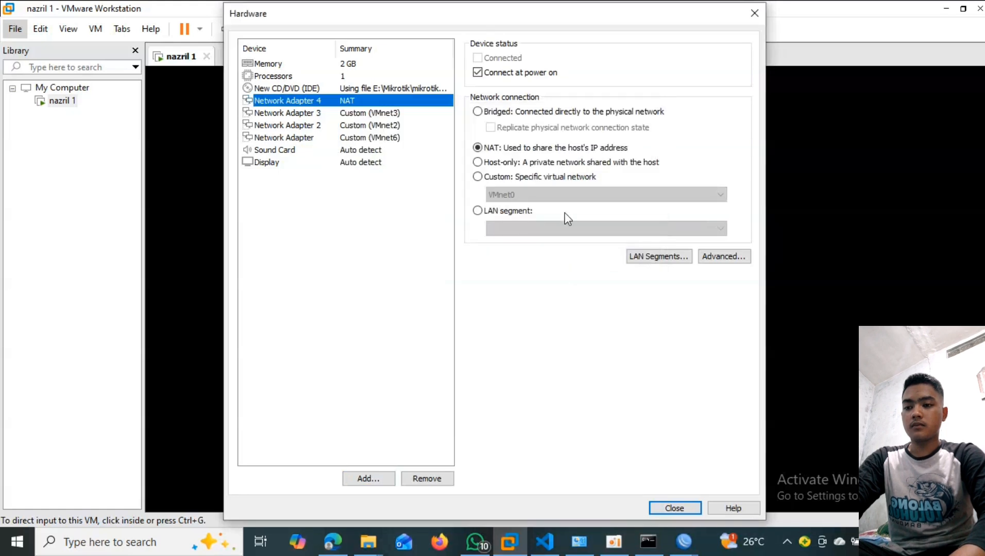
click(562, 179)
click(569, 194)
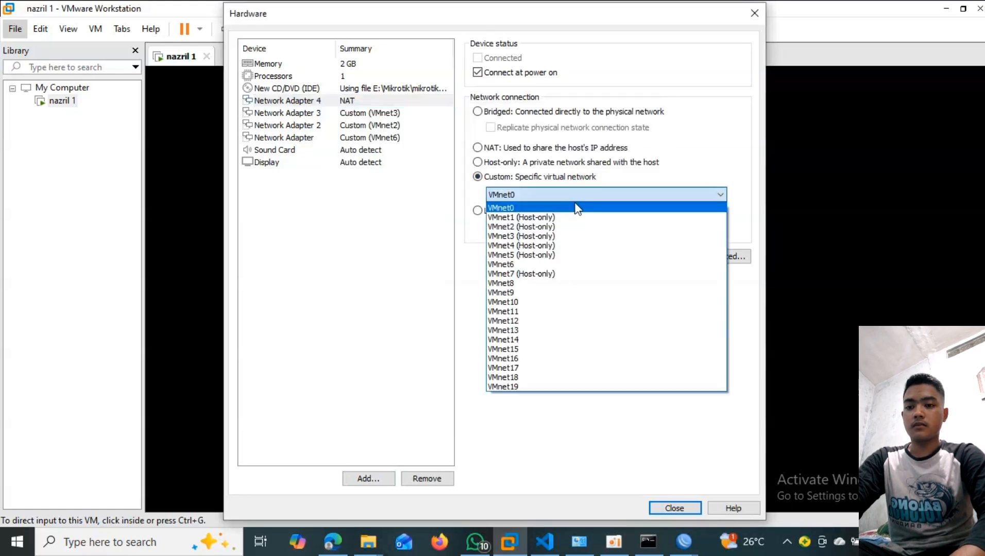
click(584, 246)
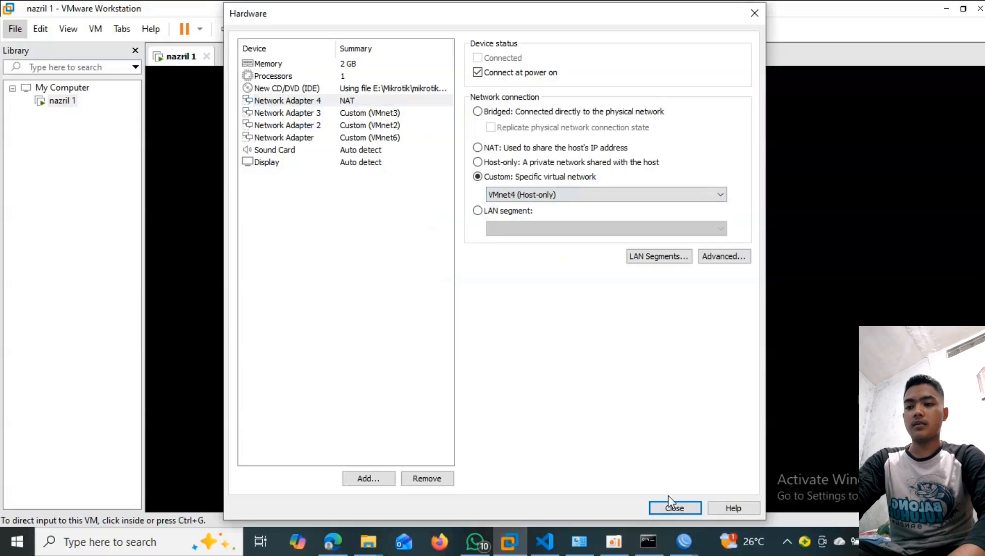
- Accept the customized hardware, finish creating the virtual machine and power it on
click(672, 509)
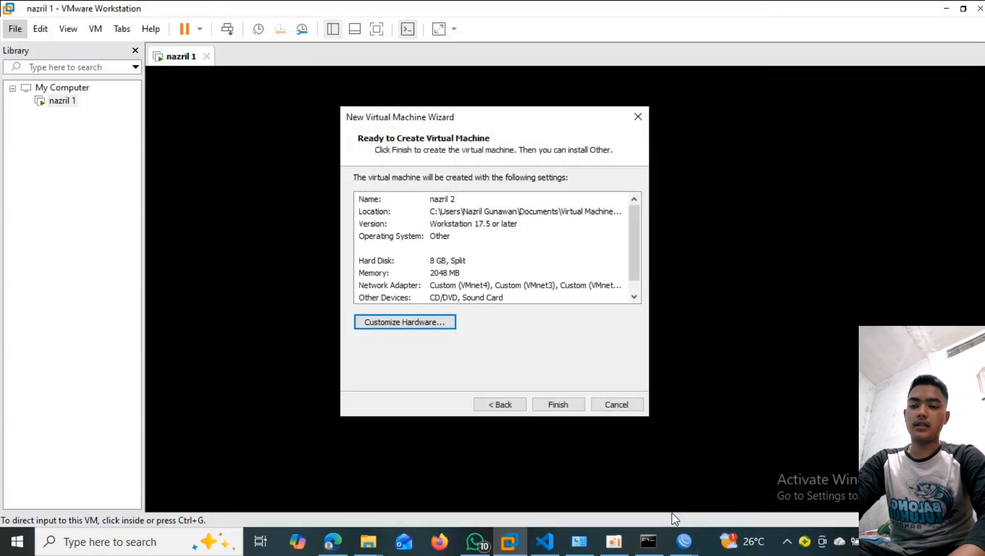
click(567, 407)
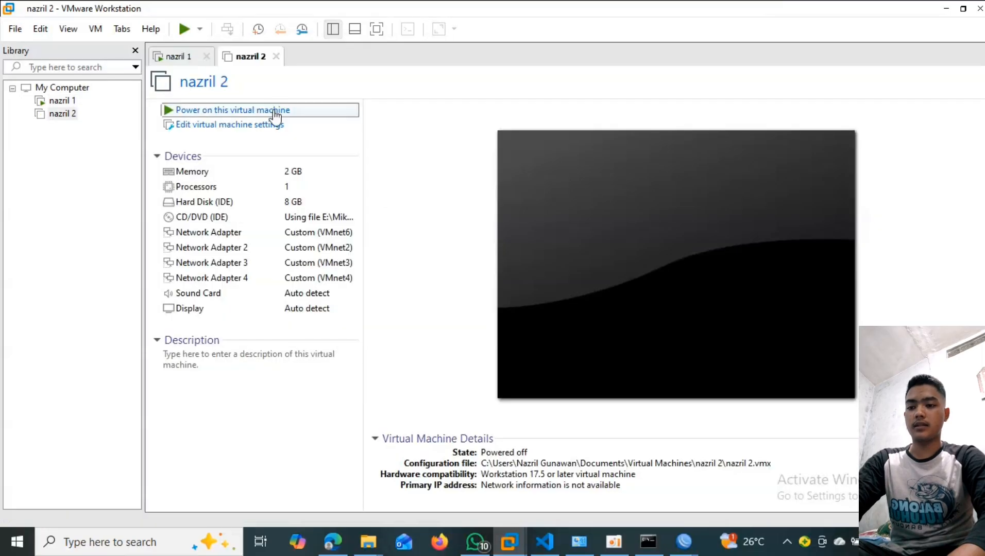
click(274, 111)
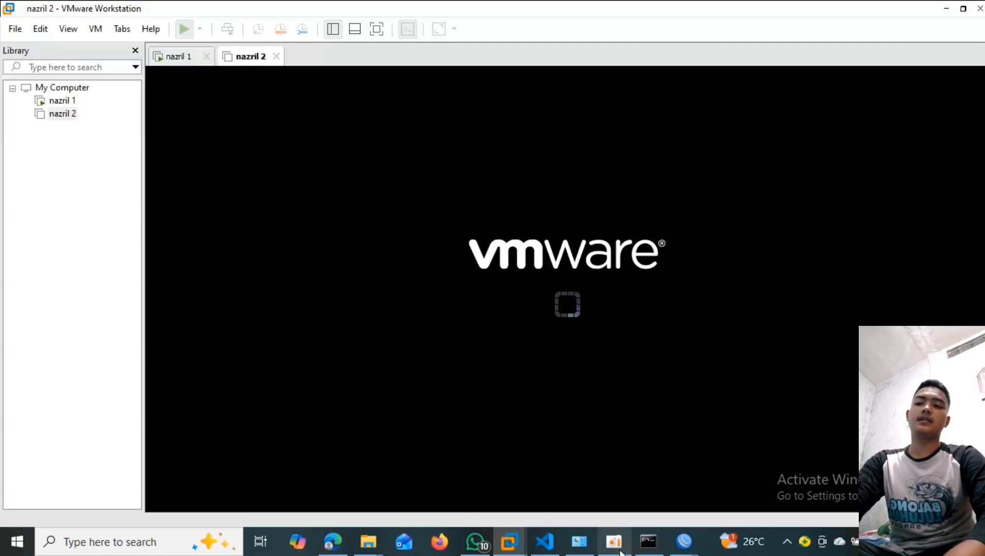
- Check the VMware Network Adapter VMnet1 in Network Connections, then dismiss WinBox's RouterOS Welcome notice and minimize WinBox
click(579, 542)
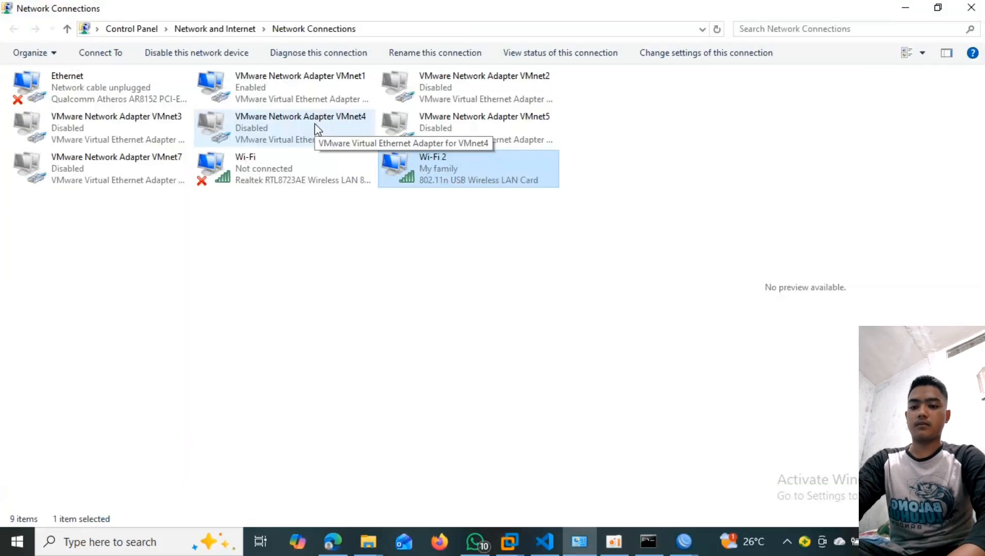
click(340, 96)
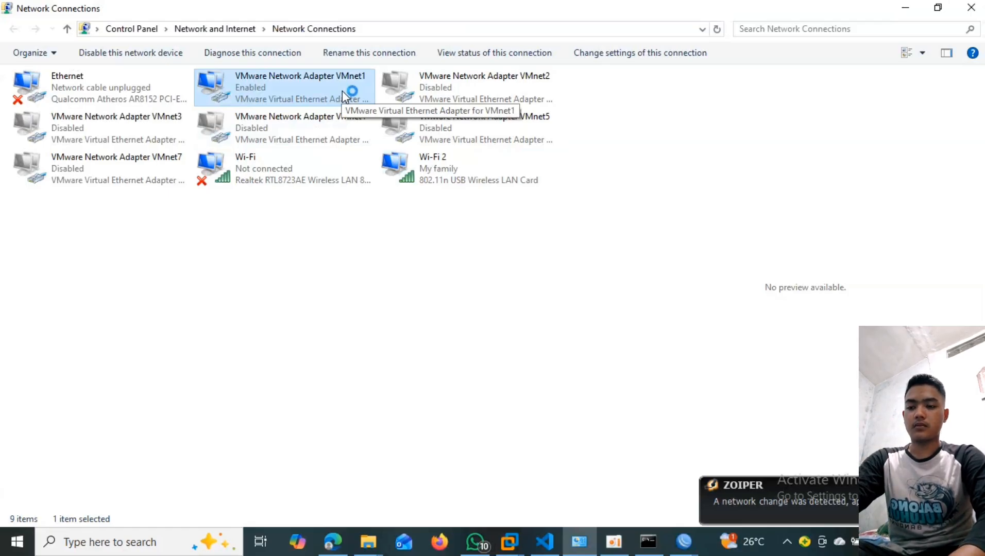
click(505, 422)
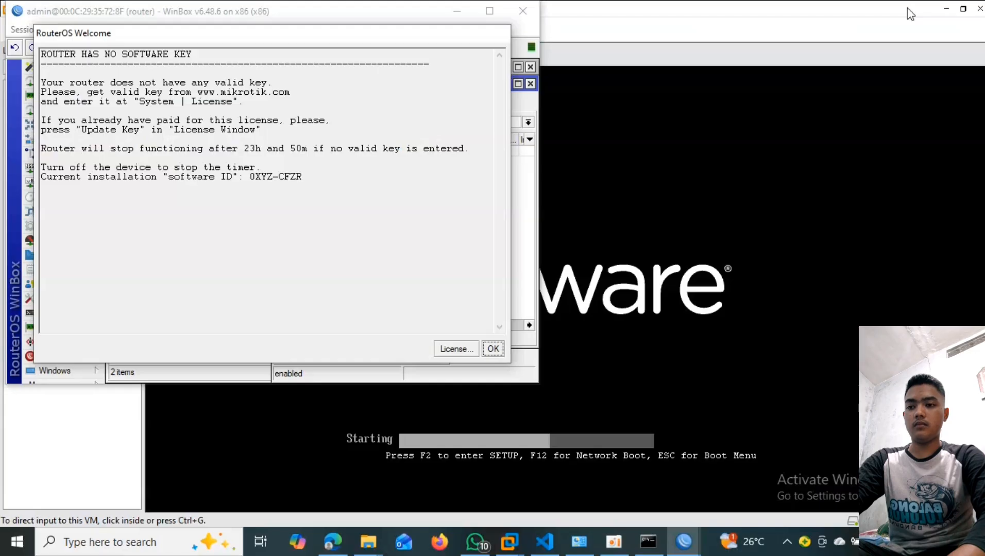
key(Return)
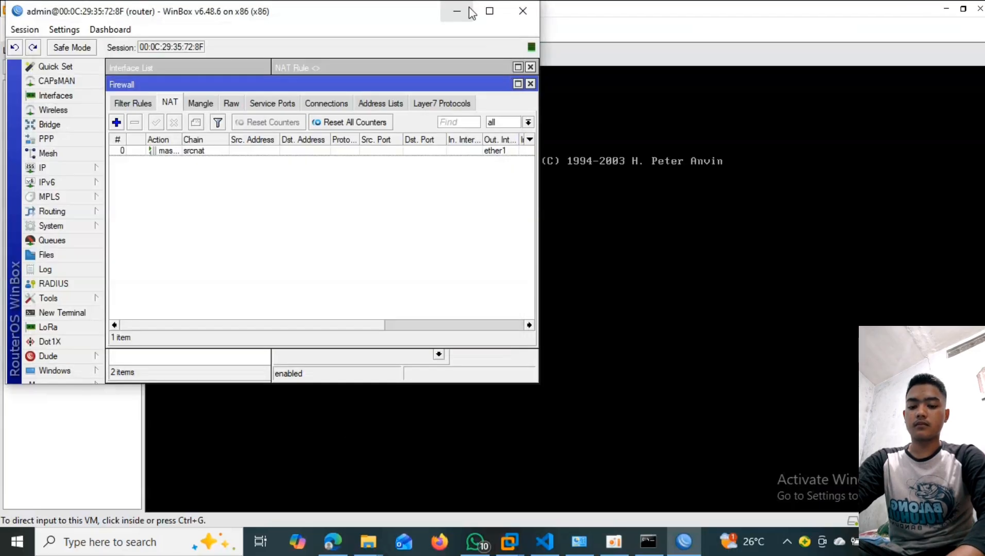
click(470, 13)
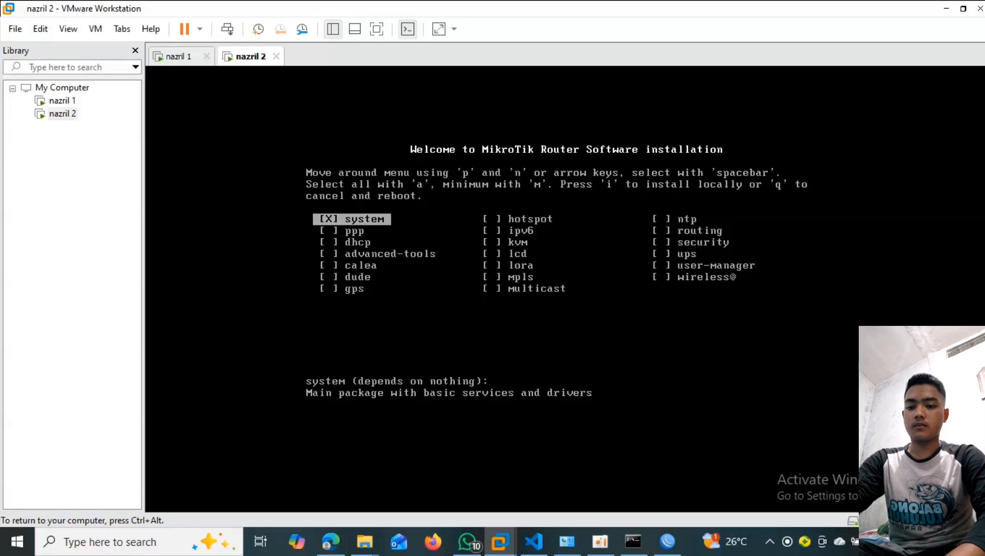
- Select all MikroTik packages and install them without keeping the old configuration, agreeing to erase the disk
text(a)
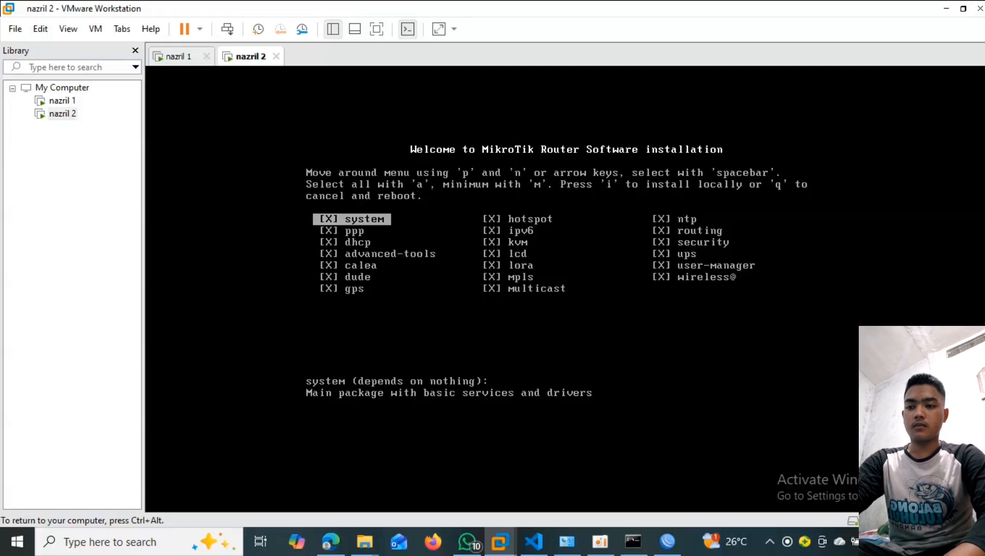
text(in)
text(y)
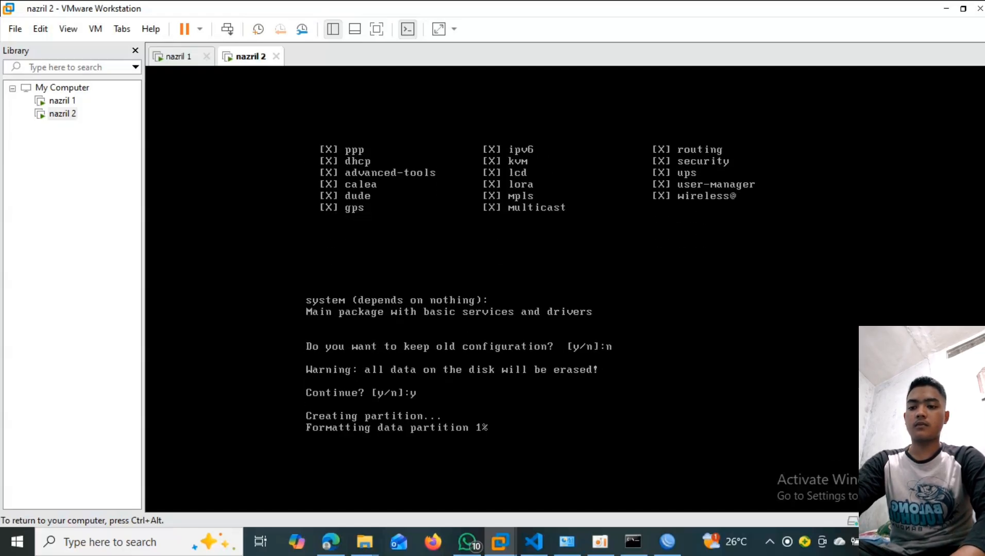
key(ctrl+alt)
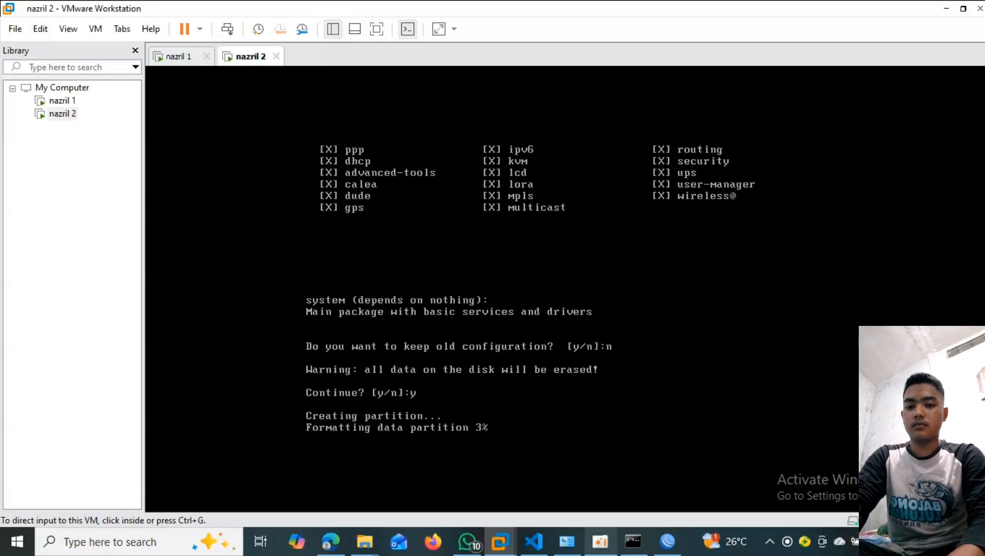
click(600, 542)
click(488, 170)
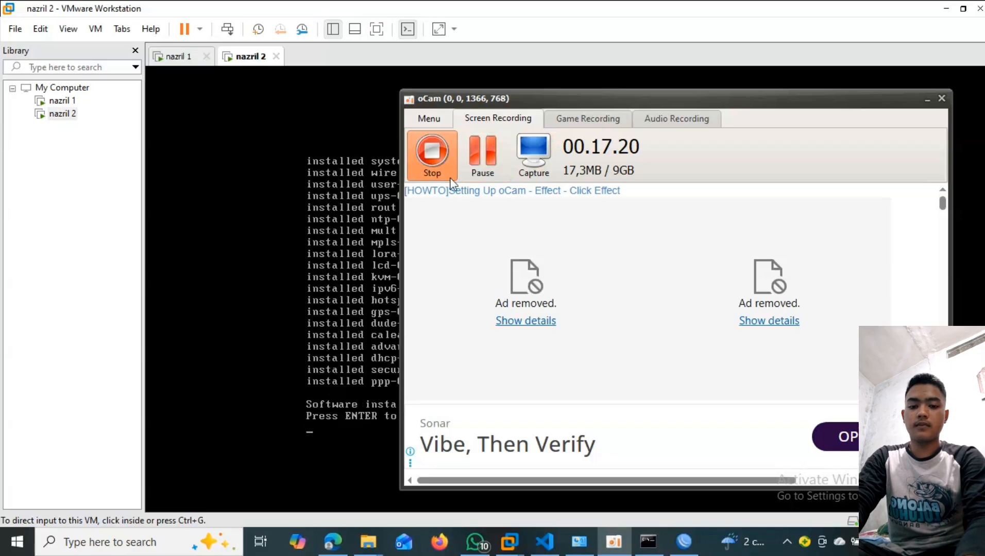
- Return to the second virtual machine's console and reboot it to complete the RouterOS installation
click(266, 254)
click(489, 394)
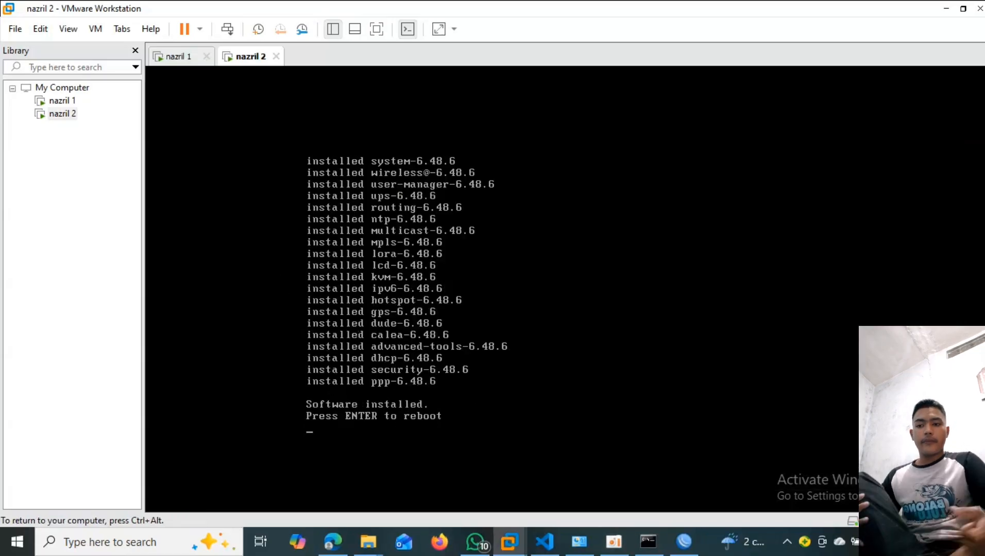
key(Return)
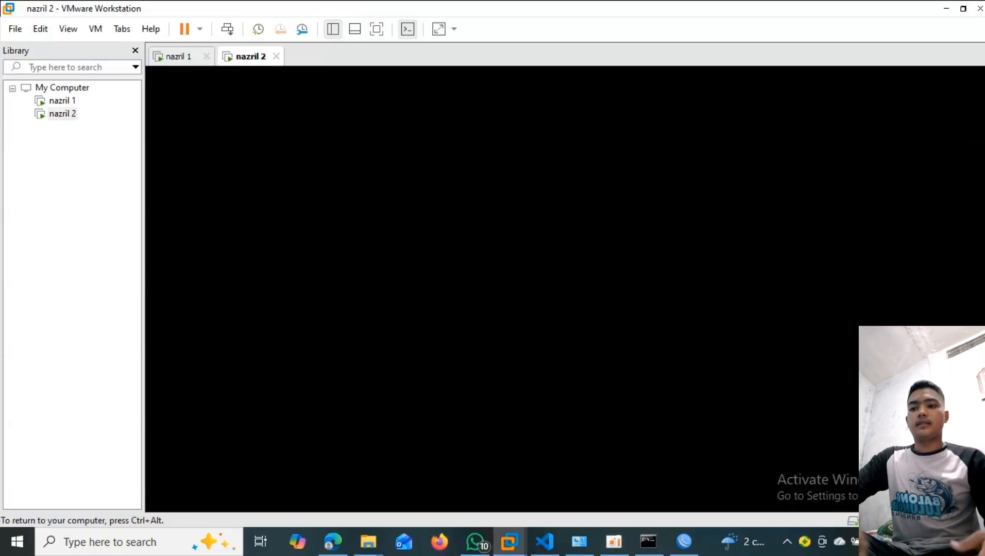
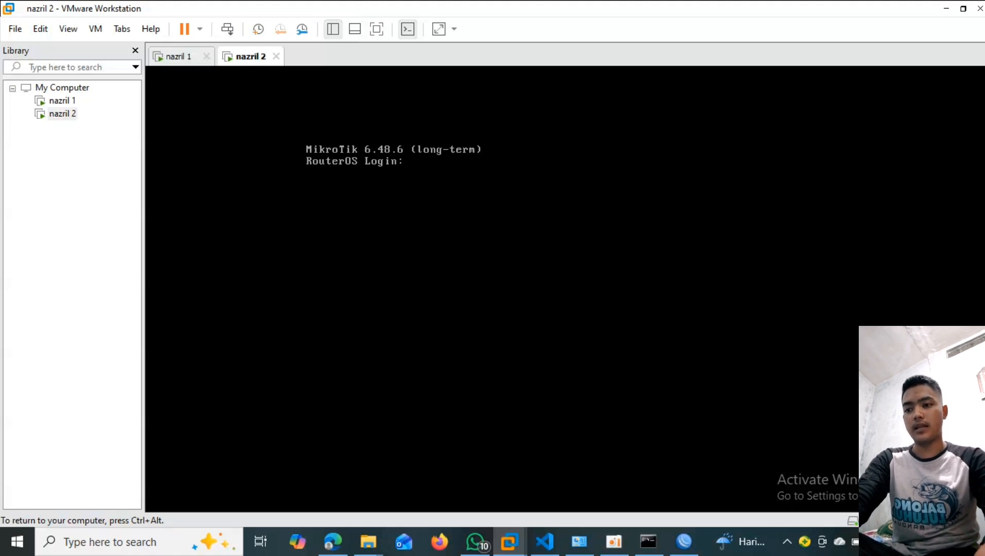
- Log in to the second router's console as admin with the password left empty, and decline viewing the software license
text(adm)
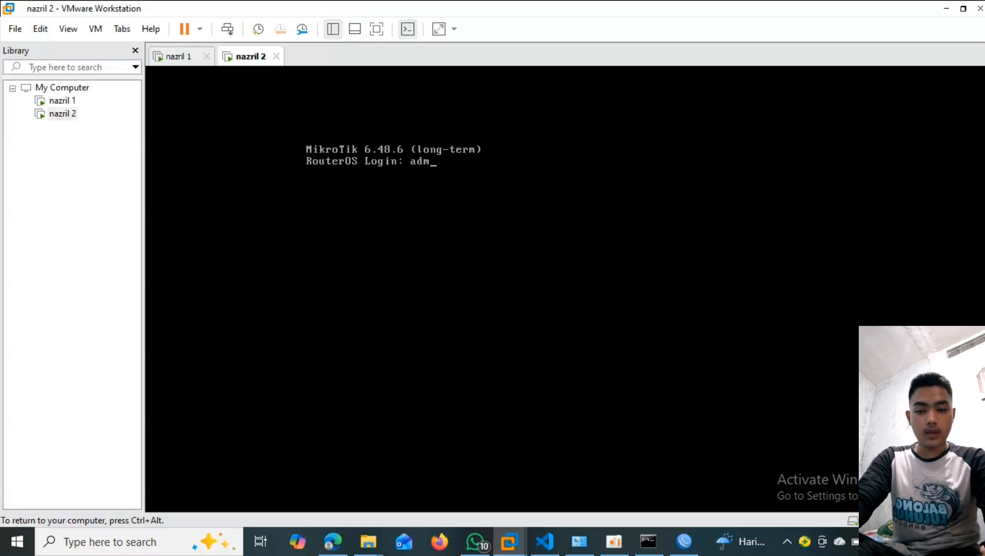
text(in)
key(Return)
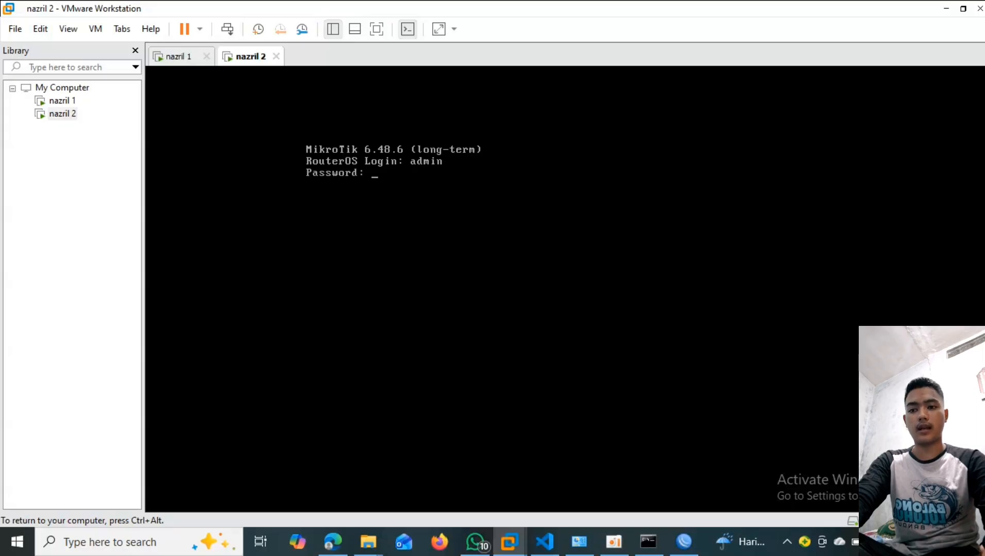
key(Return)
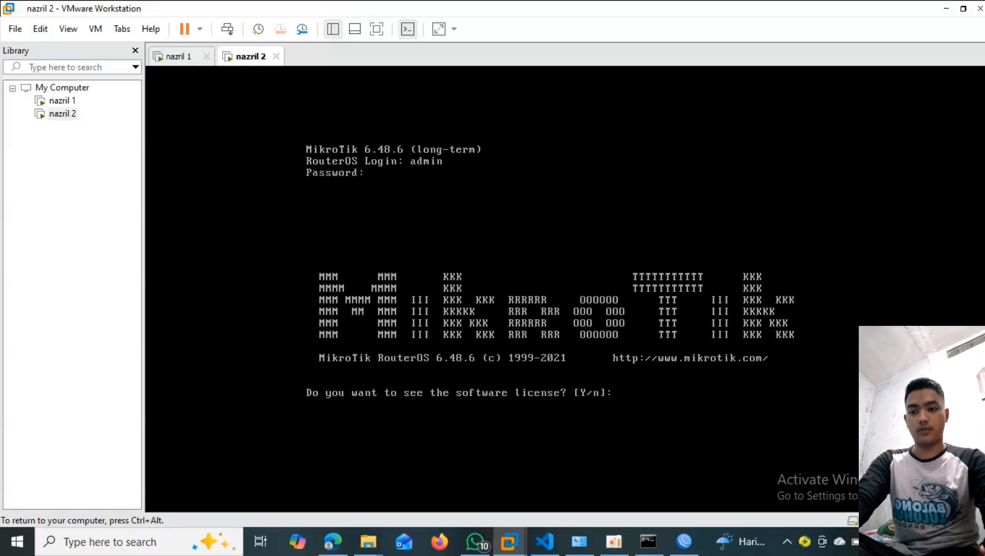
text(n)
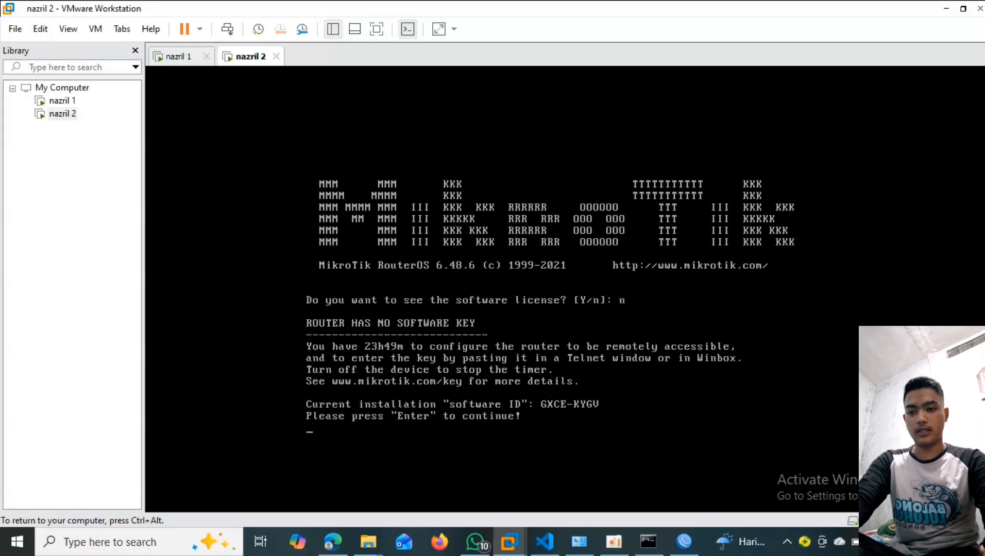
key(Return)
- Set the second router's system identity name to switch, then release control from the virtual machine console
text(sy)
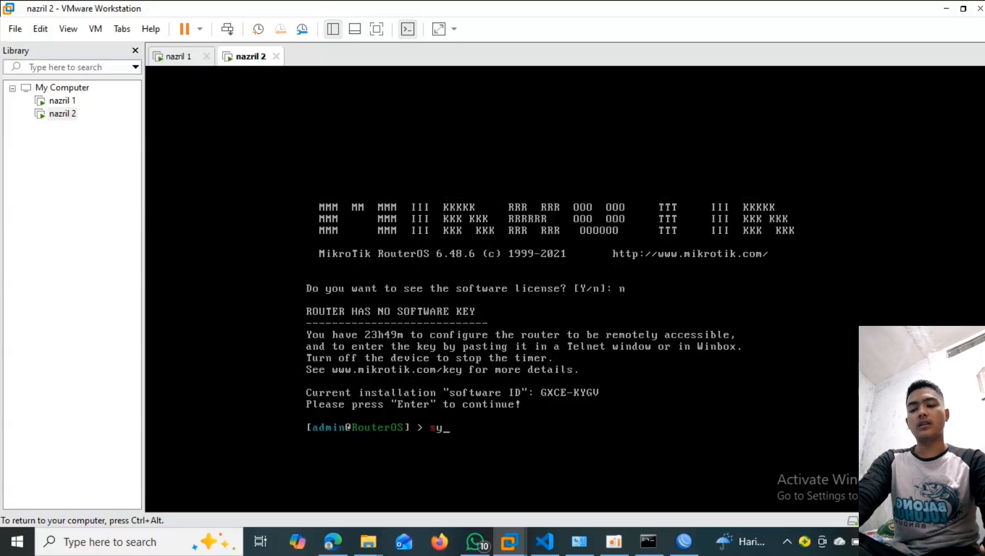
text(stem i)
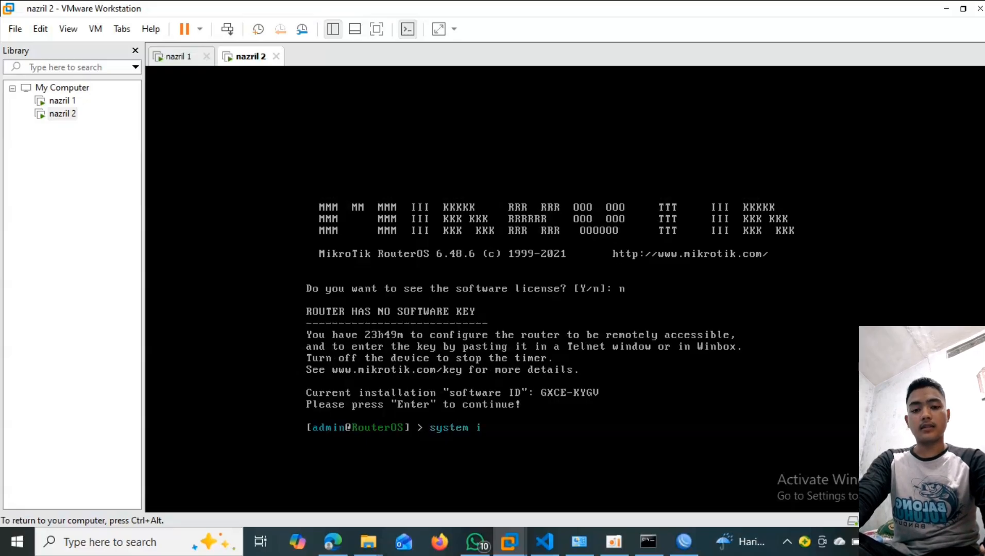
text(dentity set nm)
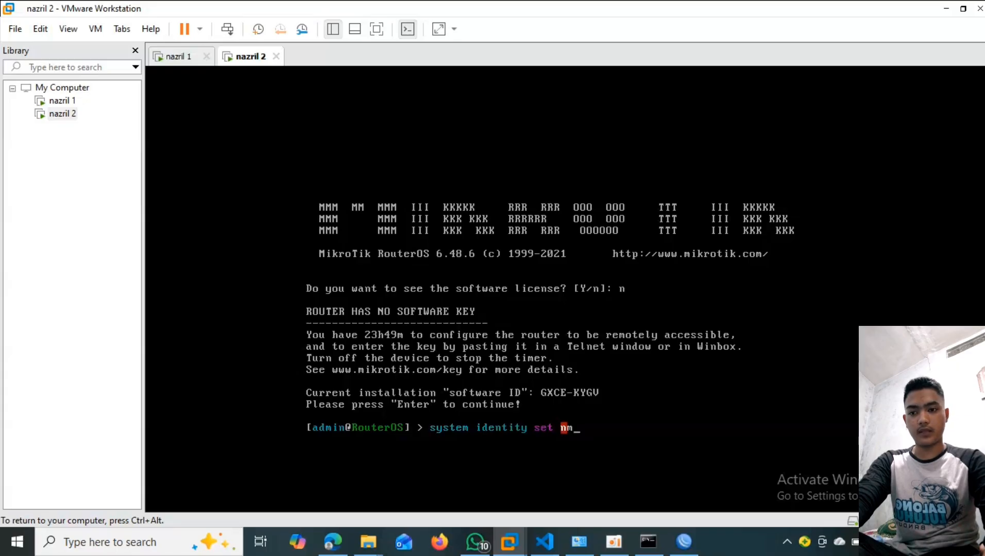
key(BackSpace)
key(Tab)
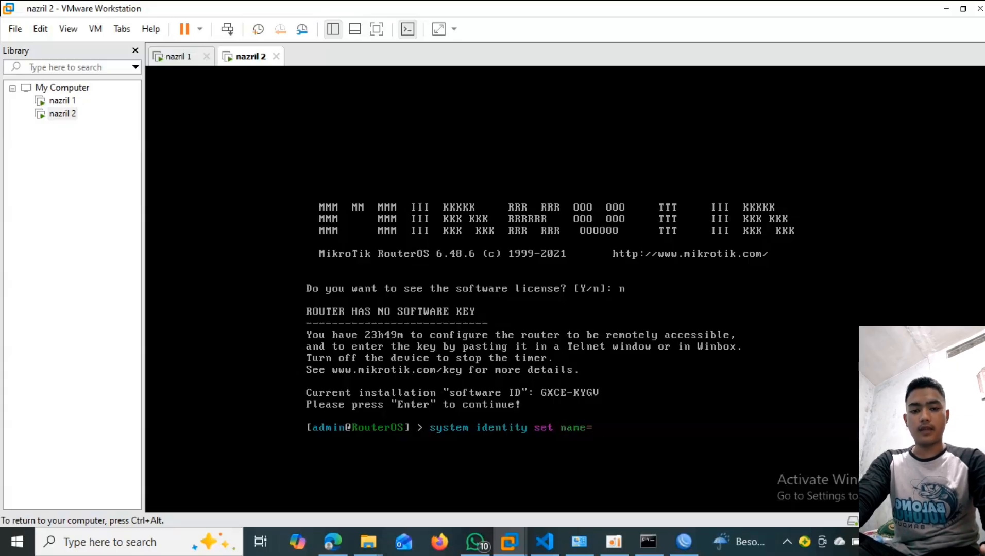
text(swi)
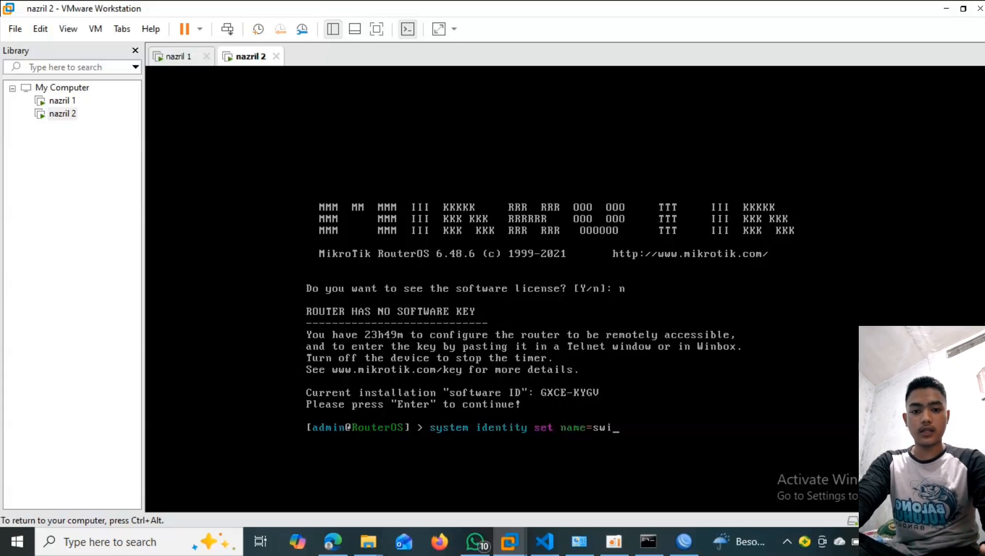
text(tch)
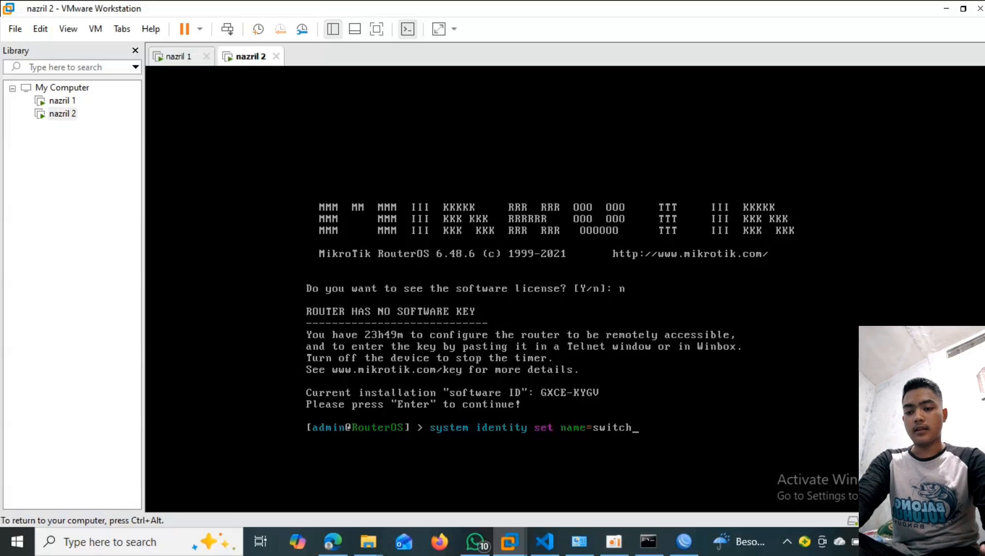
key(Return)
key(ctrl+alt)
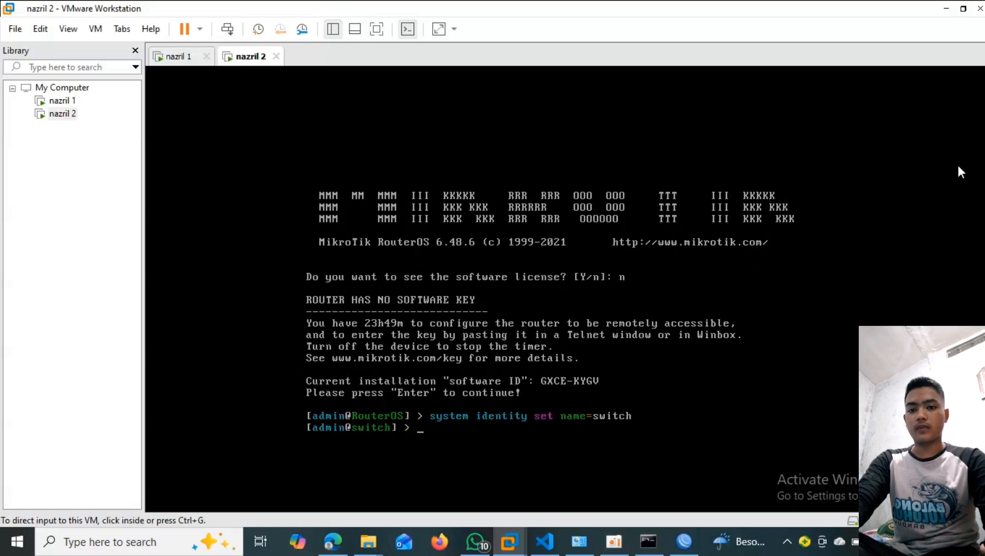
- Switch to WinBox, open a new session connected to the neighbor named switch, and maximize its window
click(674, 542)
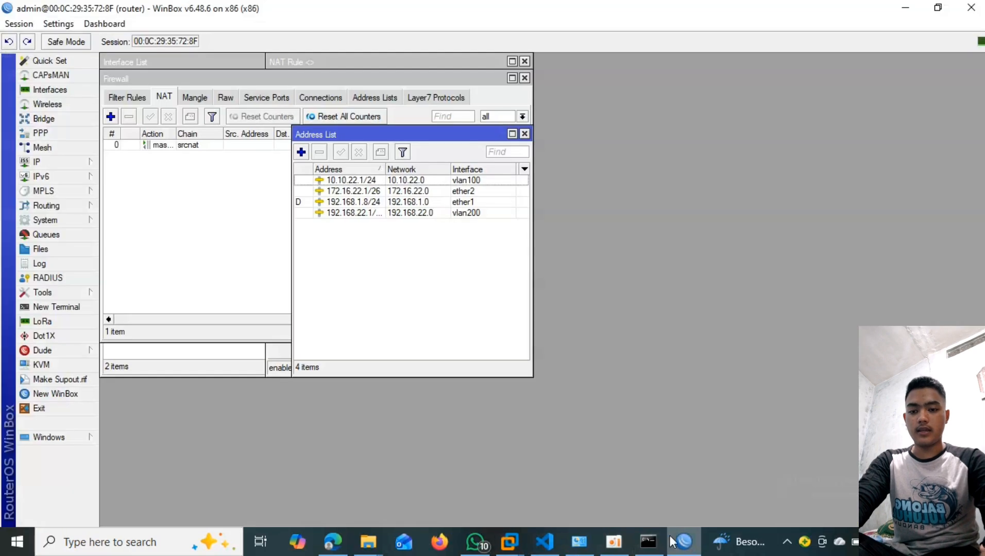
click(62, 397)
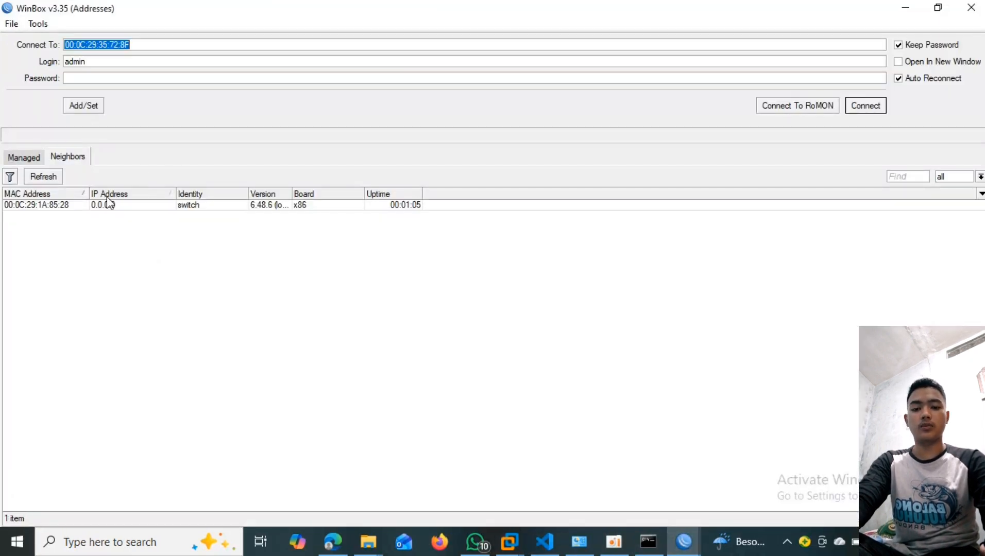
click(180, 207)
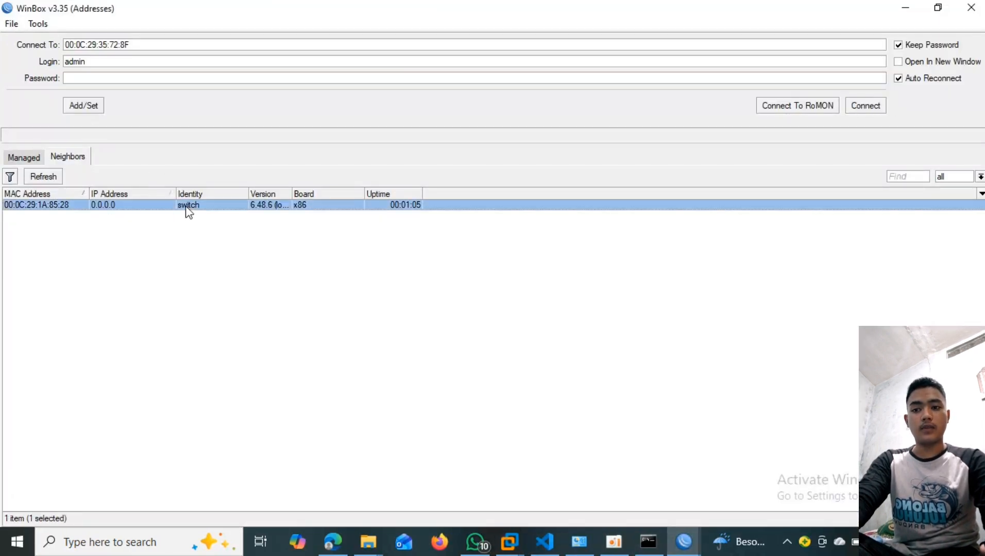
click(883, 103)
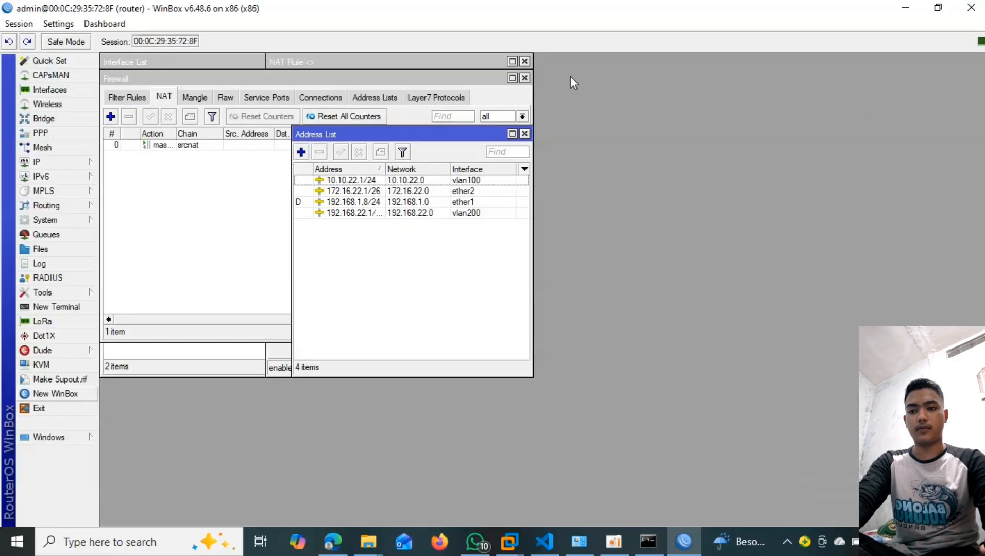
click(496, 348)
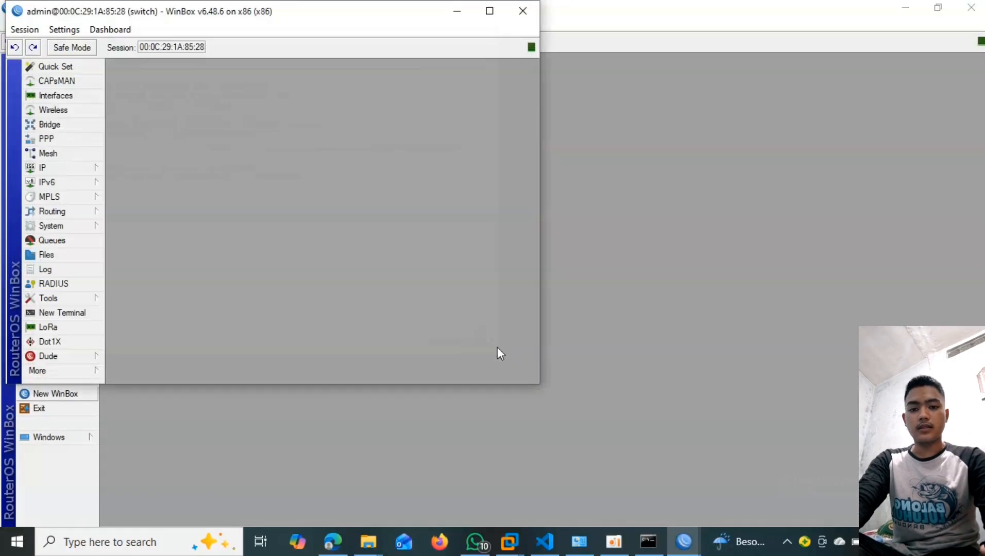
click(489, 11)
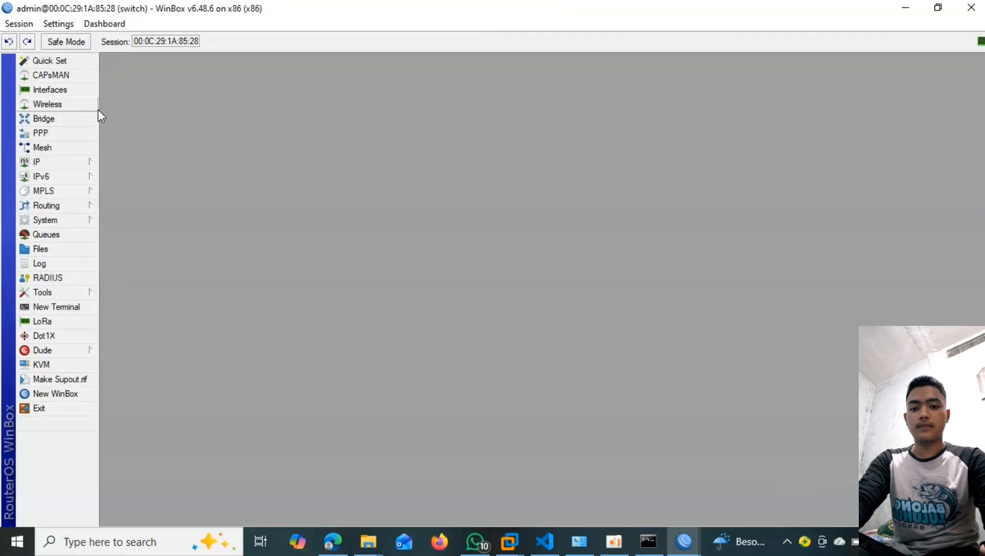
- Create a new bridge on the switch with VLAN Filtering enabled
click(60, 122)
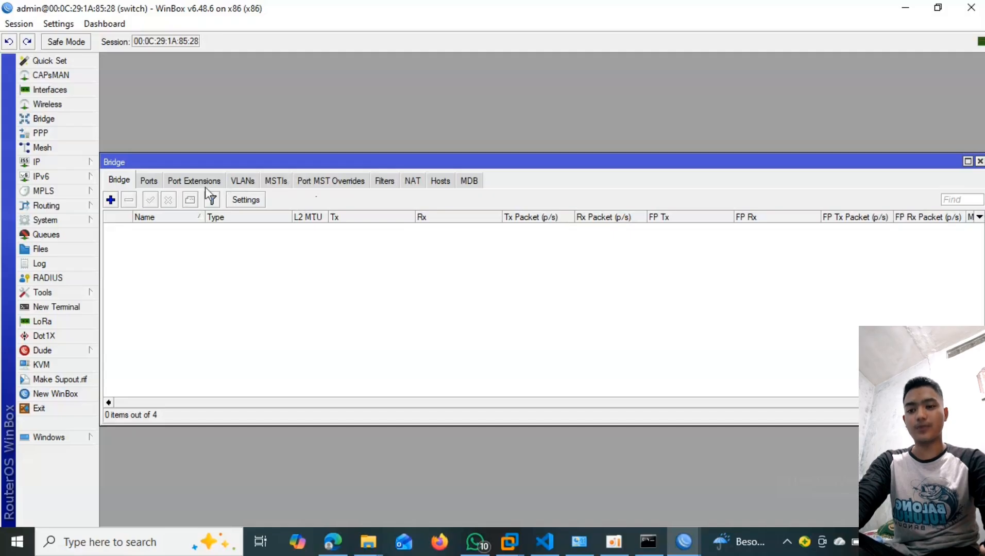
click(111, 200)
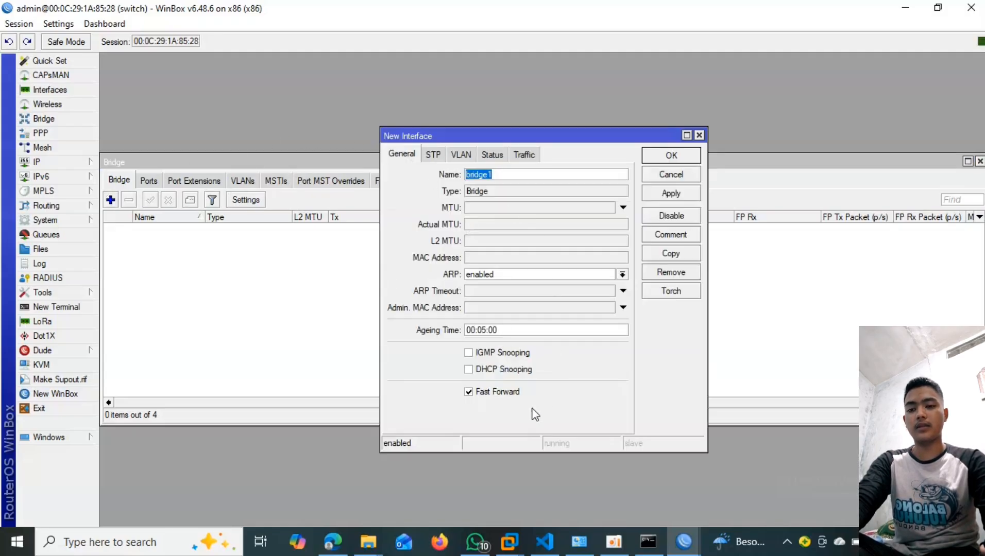
click(461, 154)
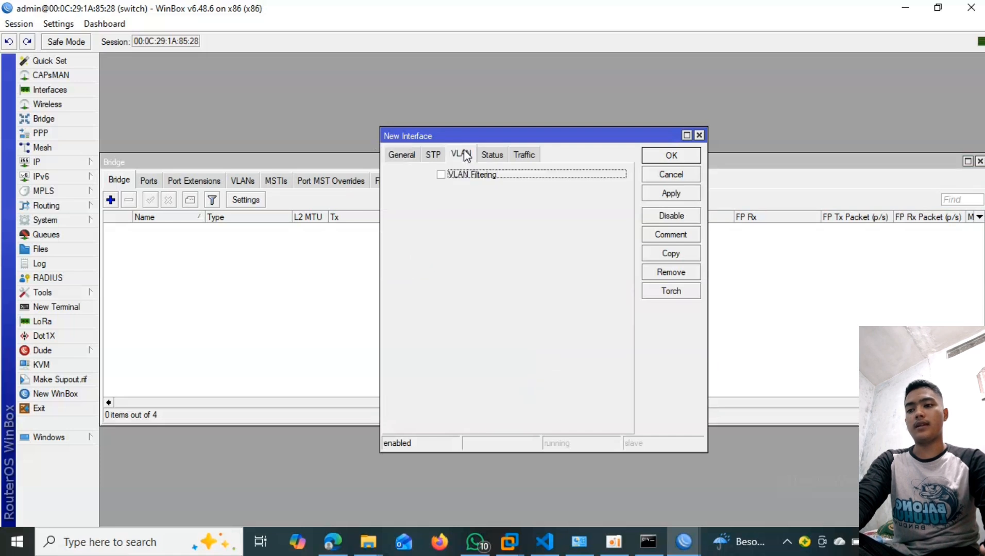
click(441, 175)
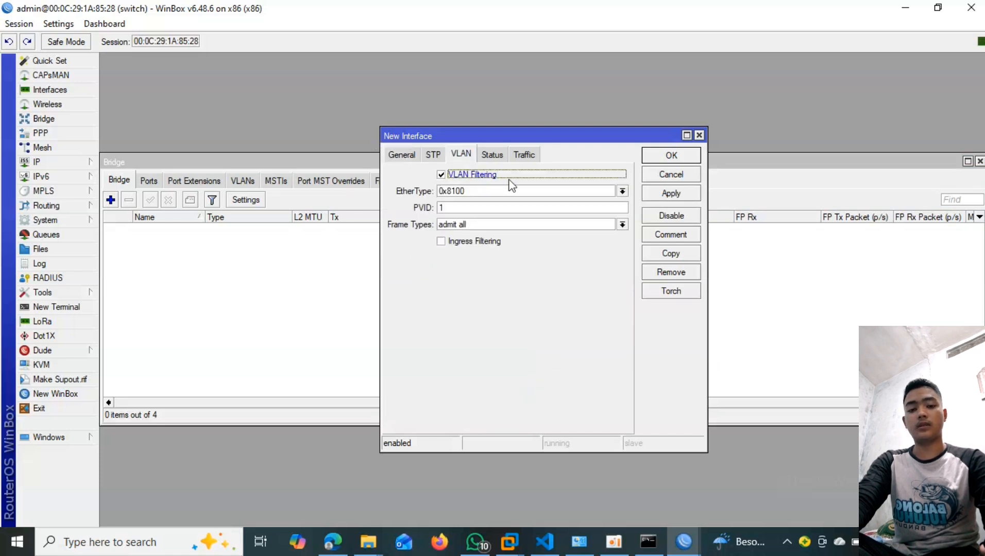
click(683, 157)
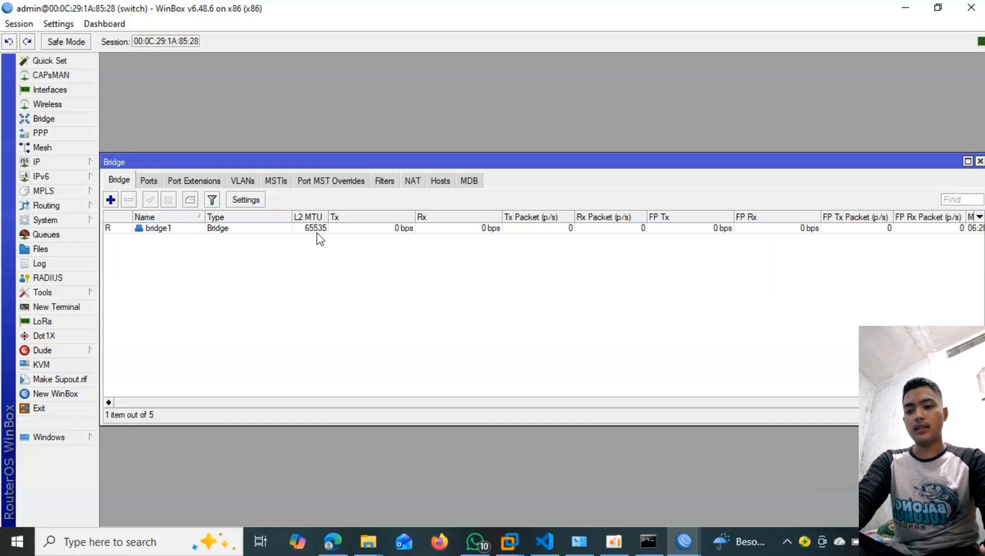
- Add a bridge VLAN entry on bridge1 with VLAN ID 100, ether1 tagged and ether2 untagged
click(255, 181)
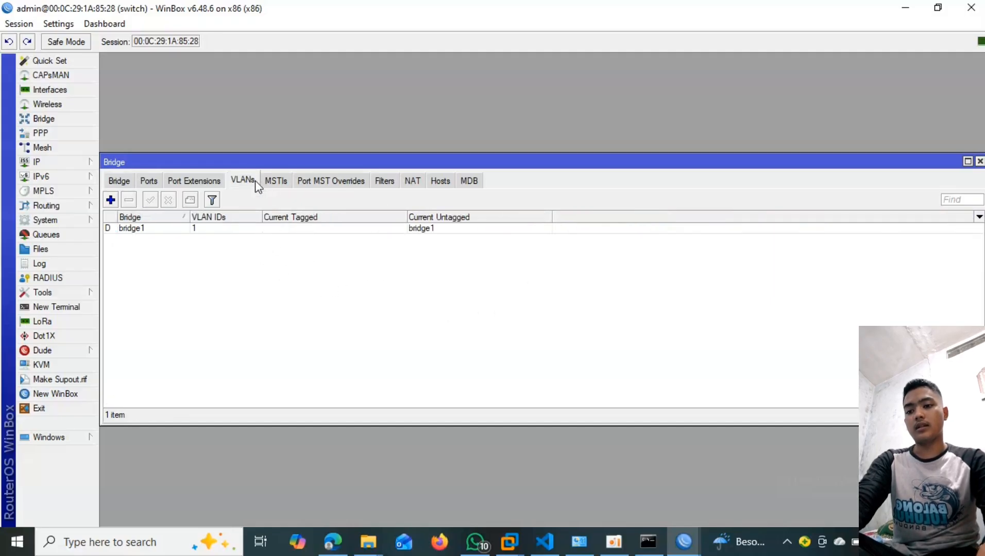
click(115, 200)
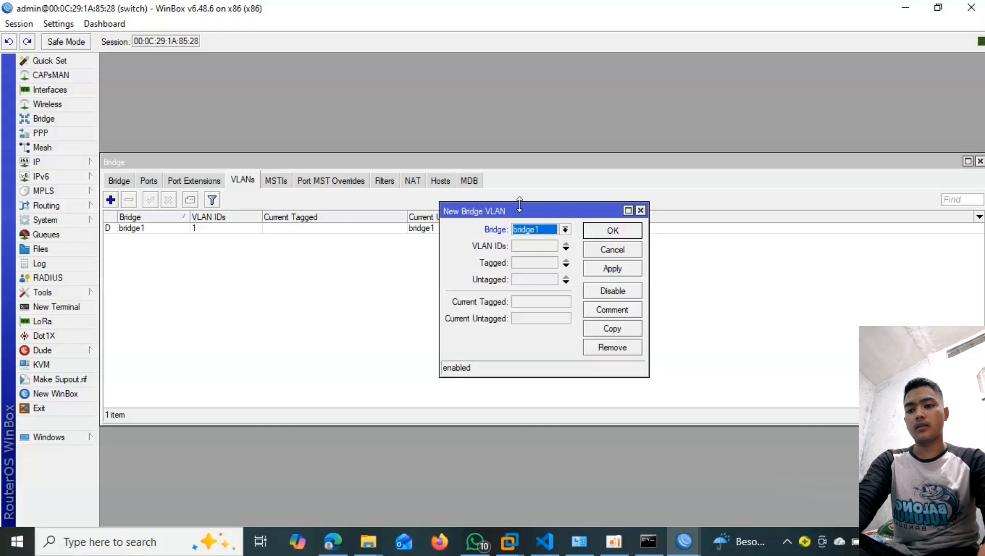
click(541, 245)
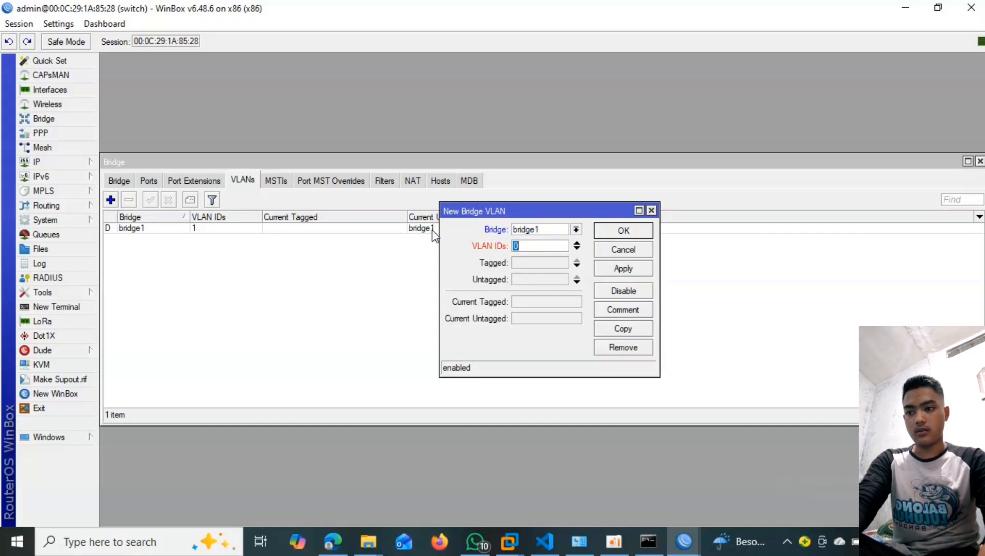
text(100)
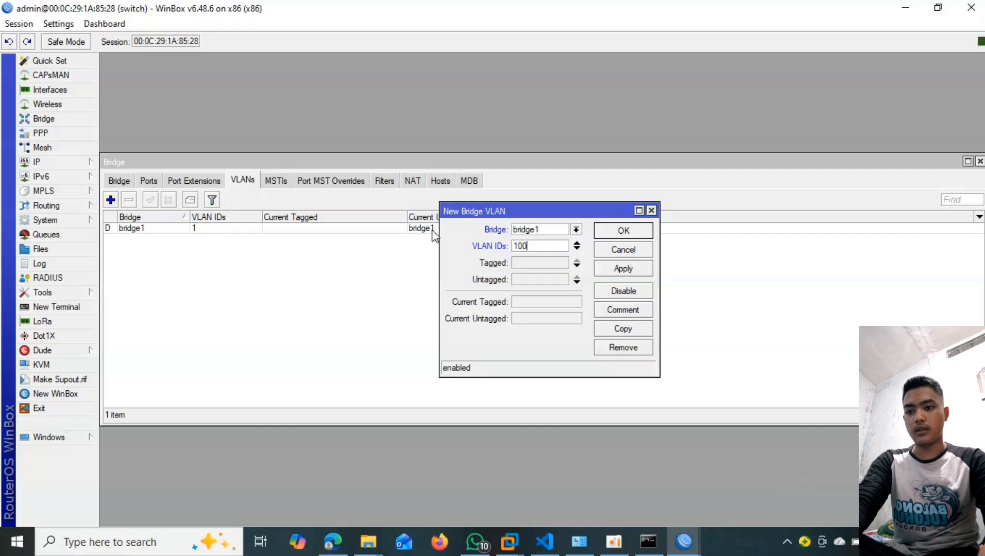
click(545, 264)
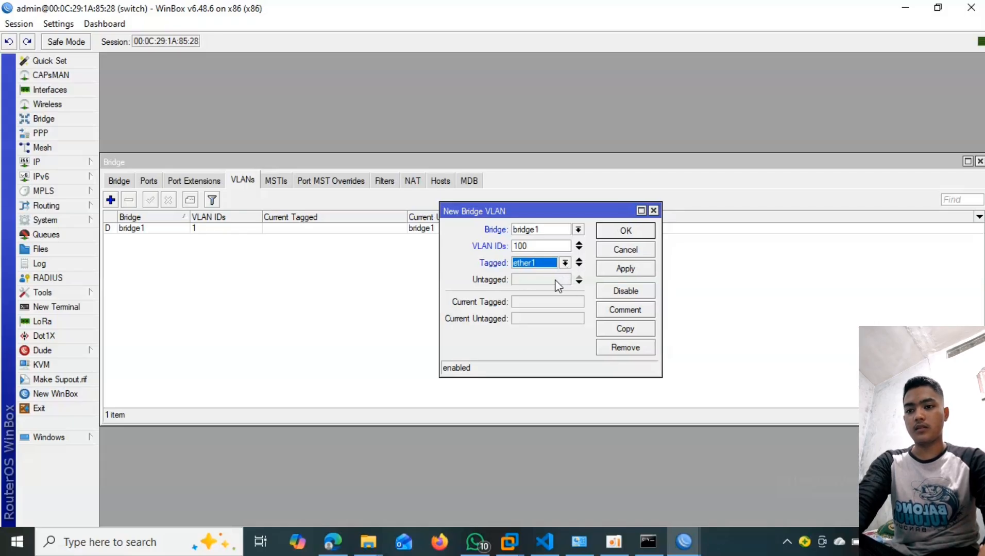
click(557, 284)
click(564, 280)
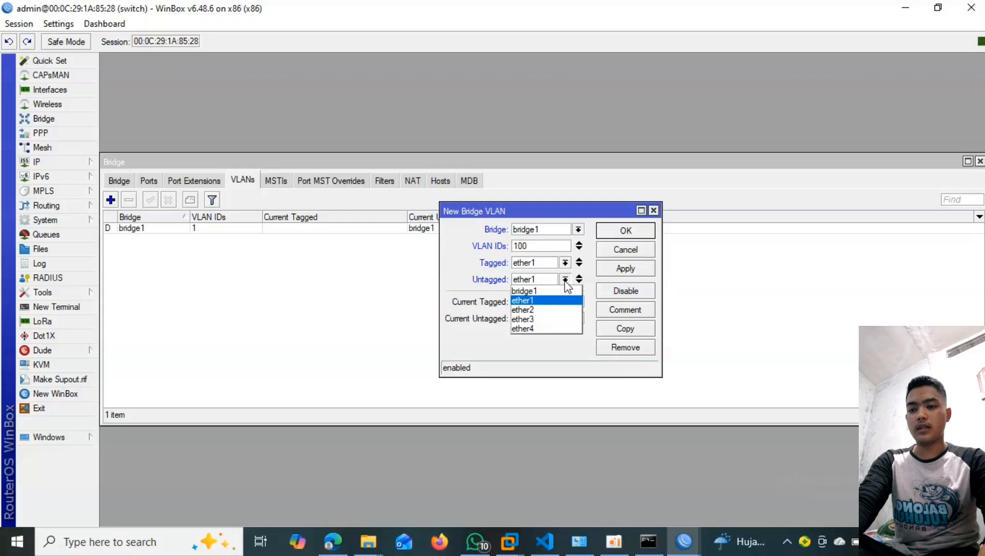
click(556, 311)
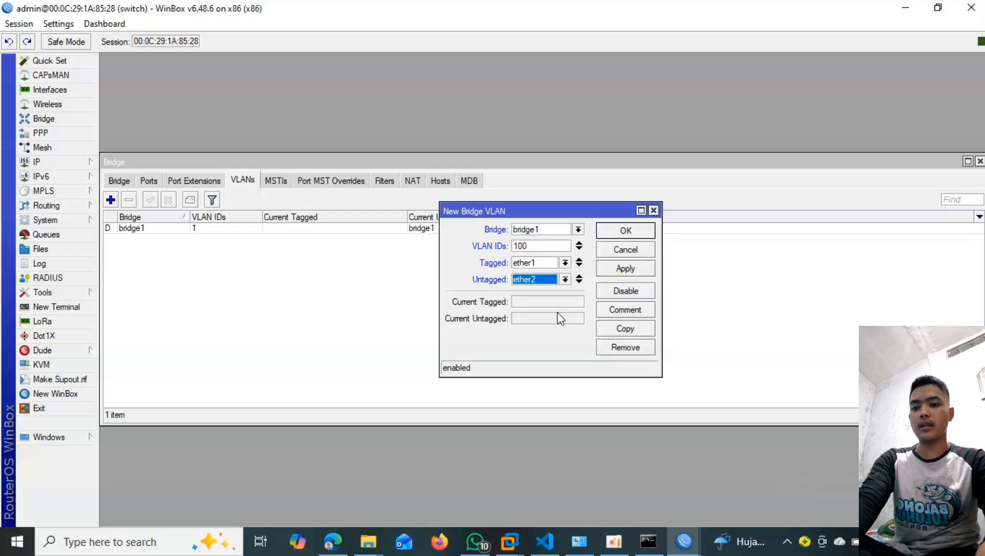
click(630, 232)
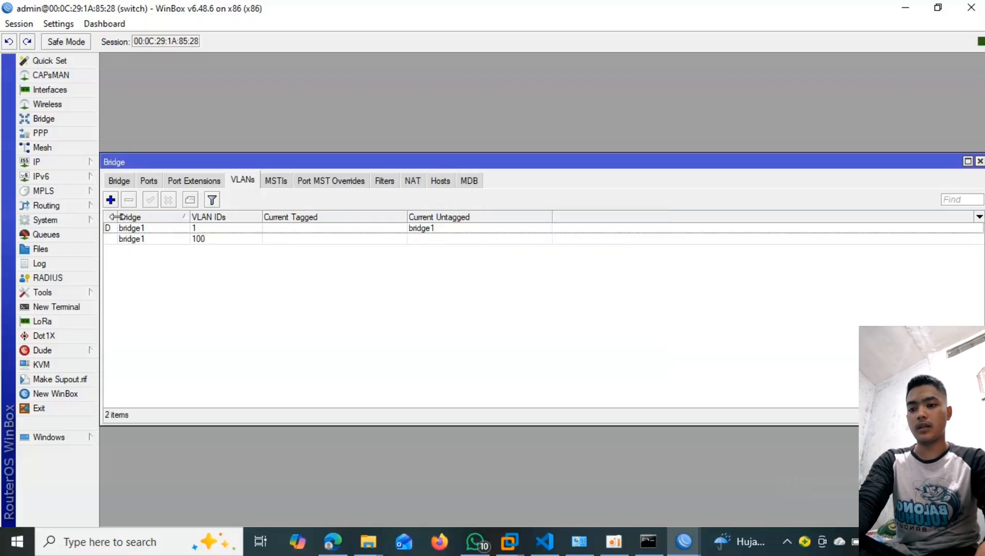
- Add a bridge VLAN entry on bridge1 with VLAN ID 200, ether1 tagged and ether3 untagged
click(111, 200)
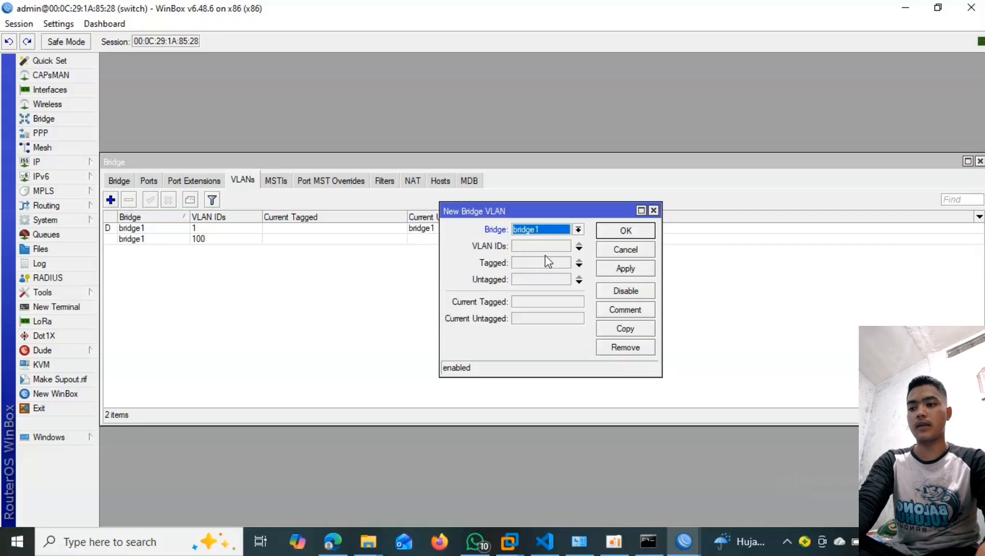
click(558, 246)
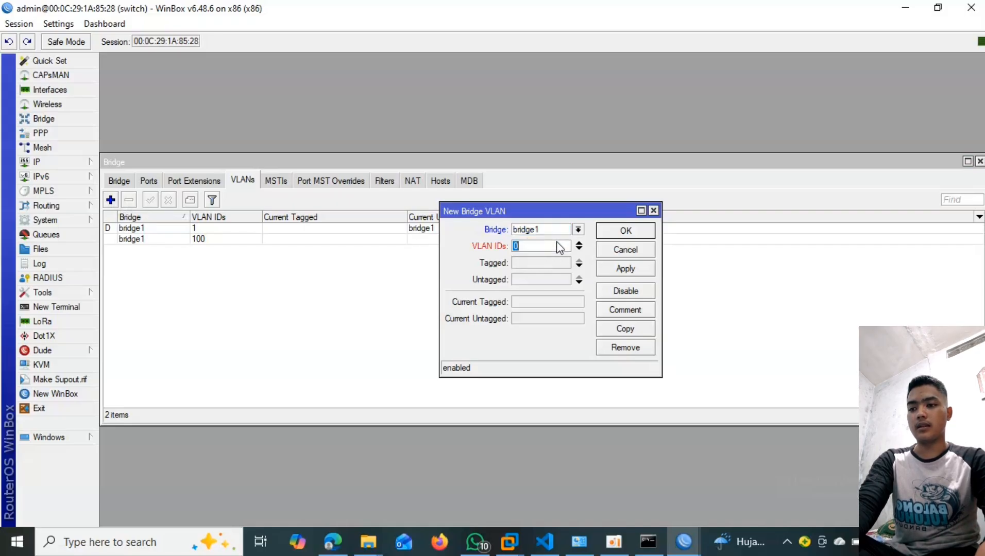
text(0)
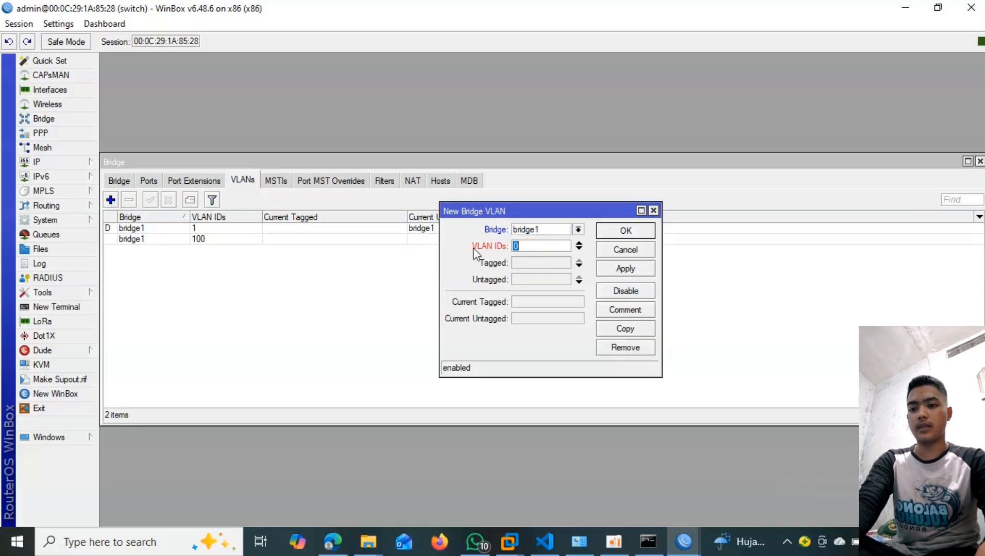
text(200)
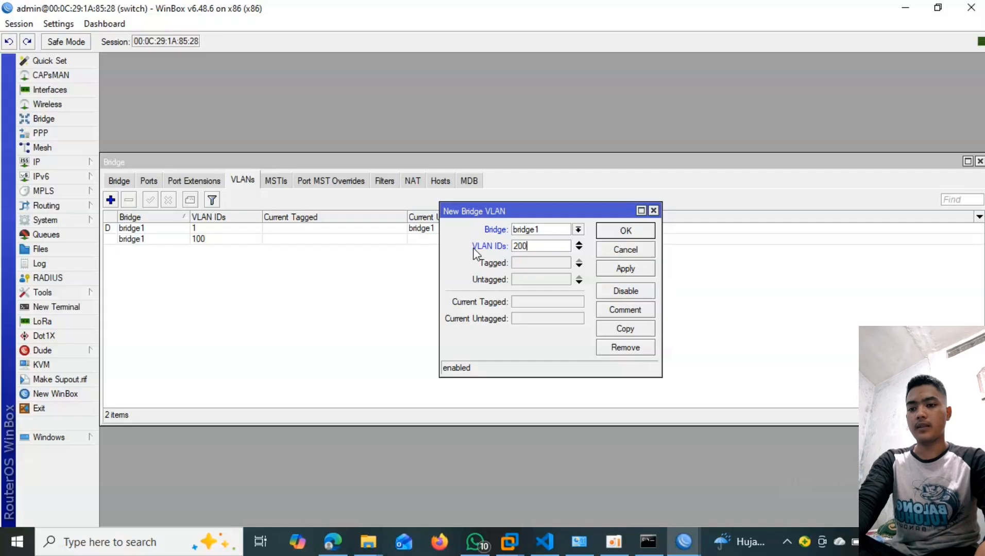
click(524, 262)
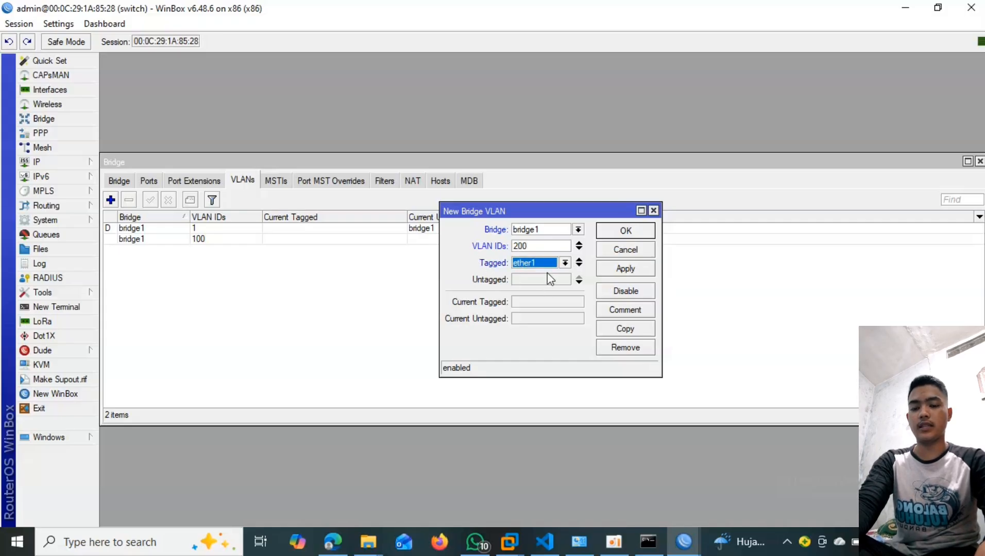
click(548, 279)
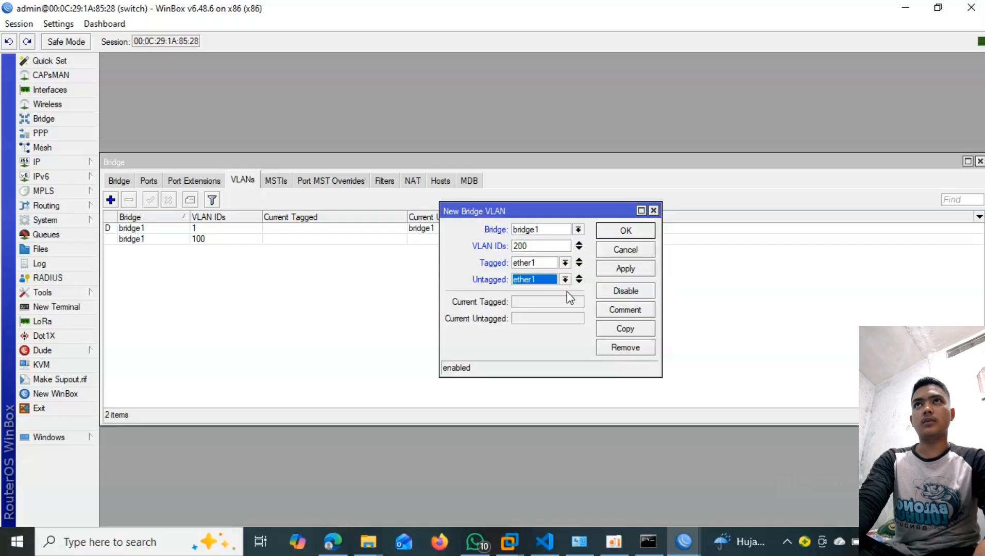
click(565, 279)
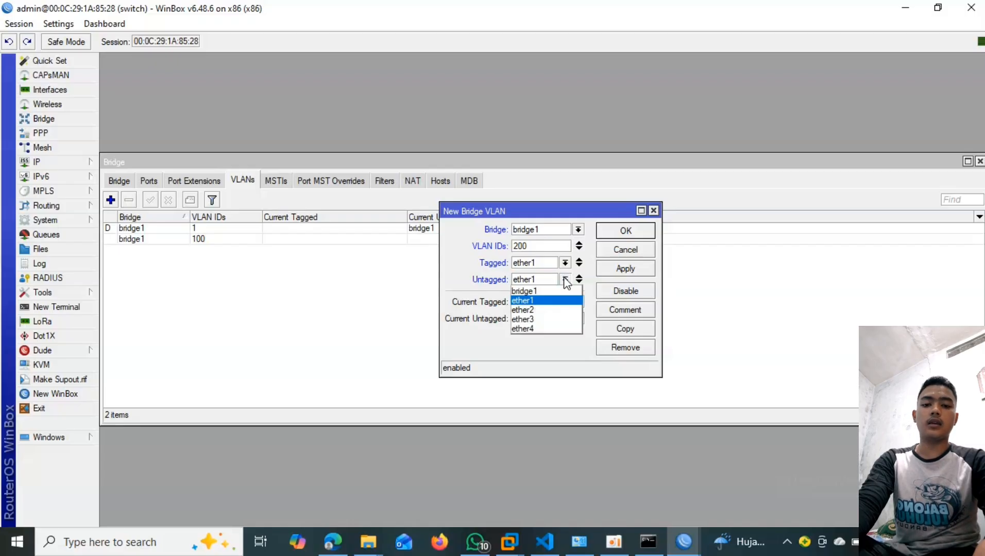
click(565, 319)
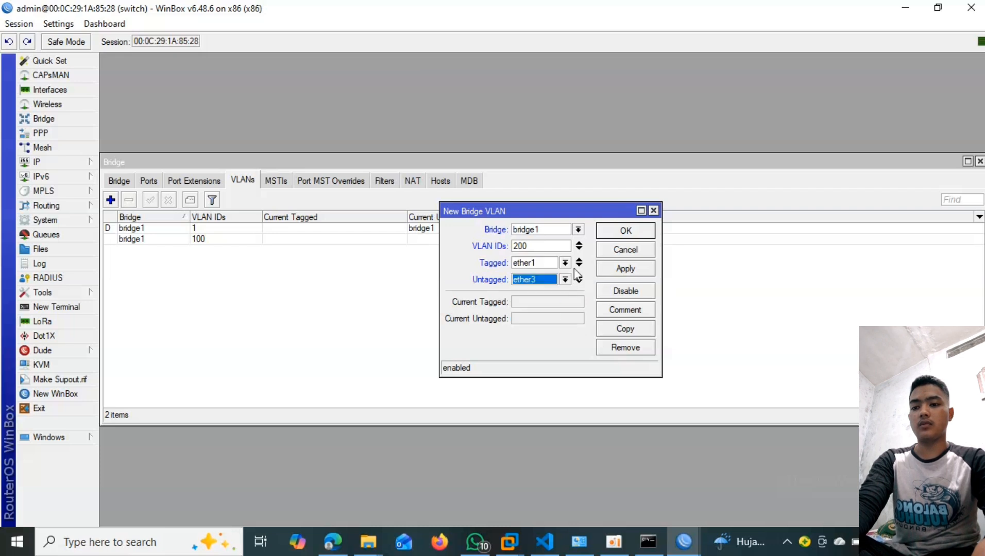
click(615, 231)
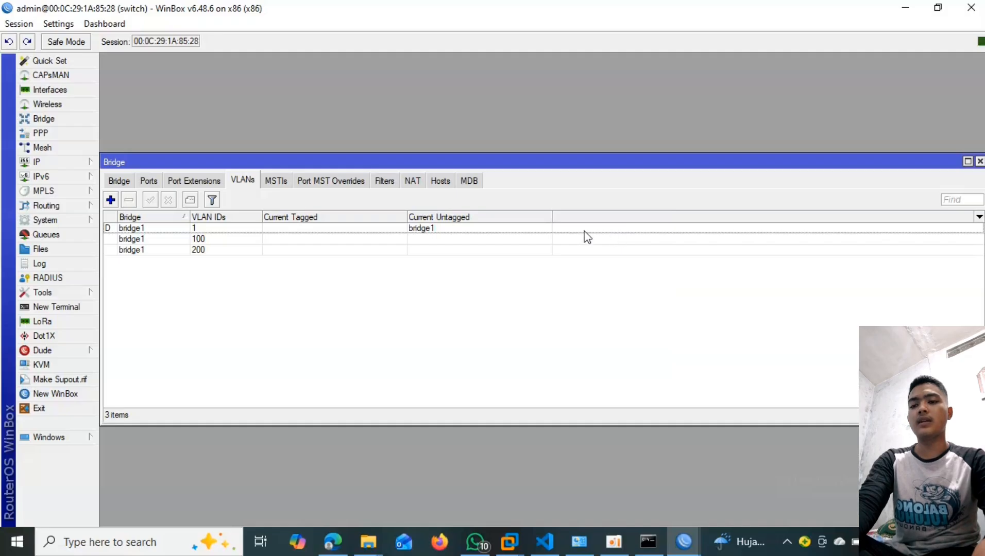
- Add ether1 as a port of bridge1 with Hardware Offload disabled, keeping the default PVID
click(152, 182)
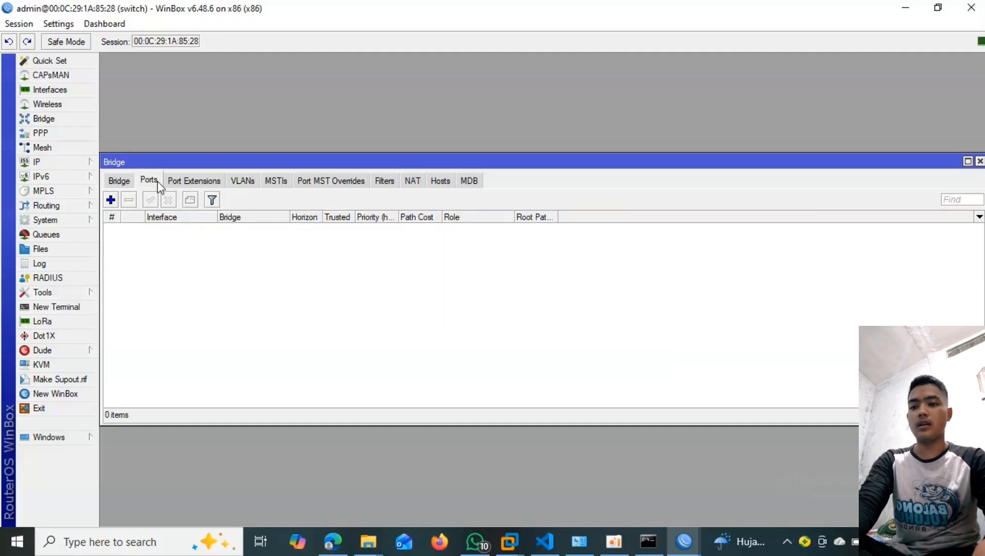
click(110, 200)
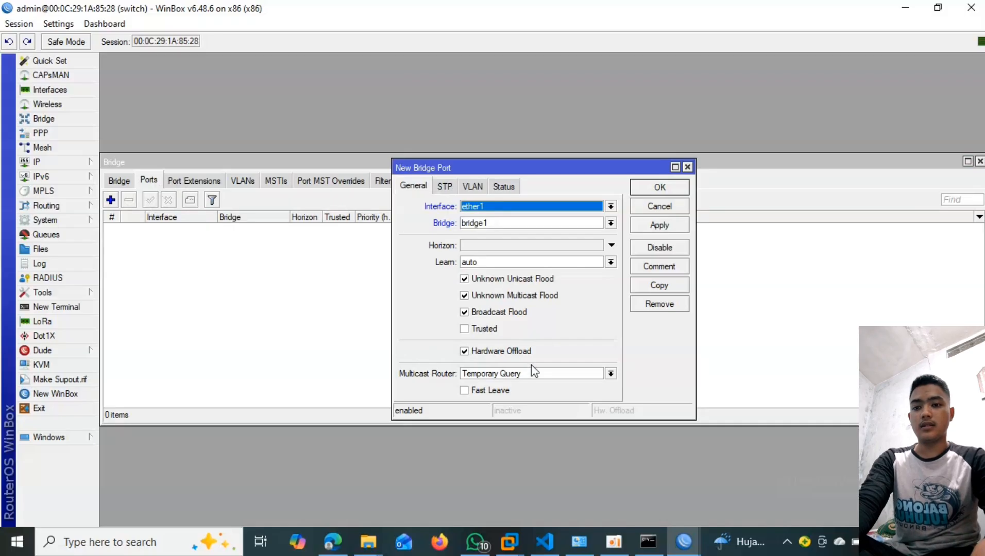
click(493, 355)
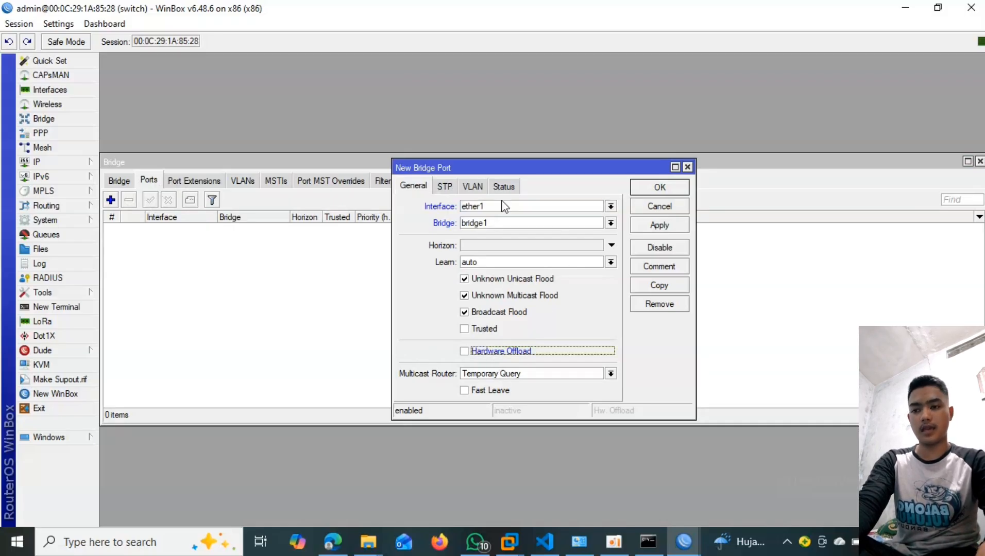
click(475, 188)
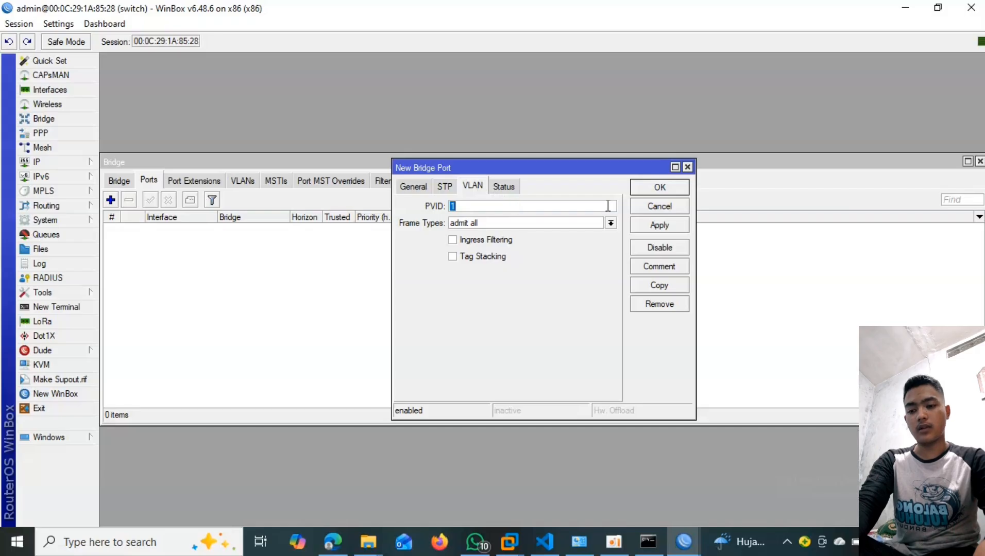
click(656, 190)
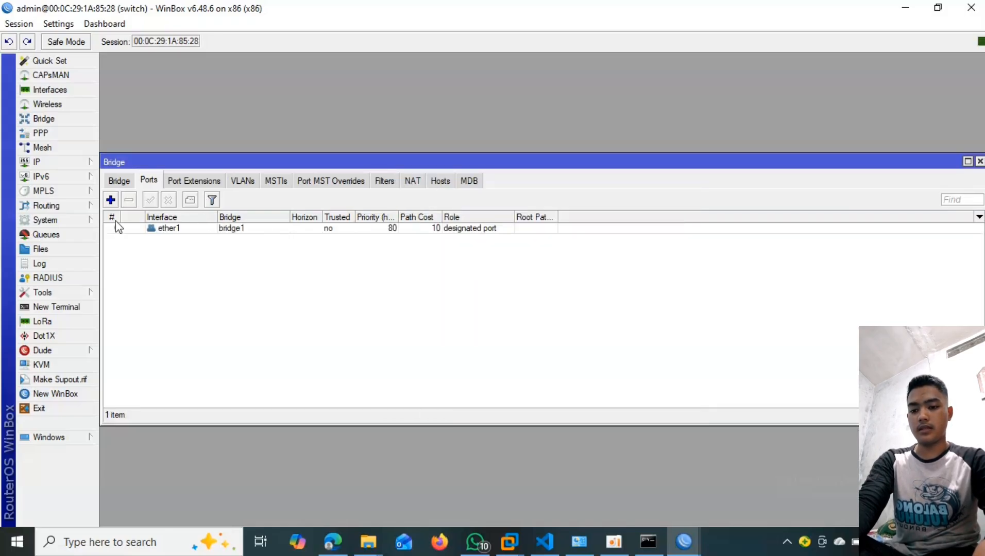
- Add ether2 as a port of bridge1 with PVID 100 and Hardware Offload disabled
click(110, 199)
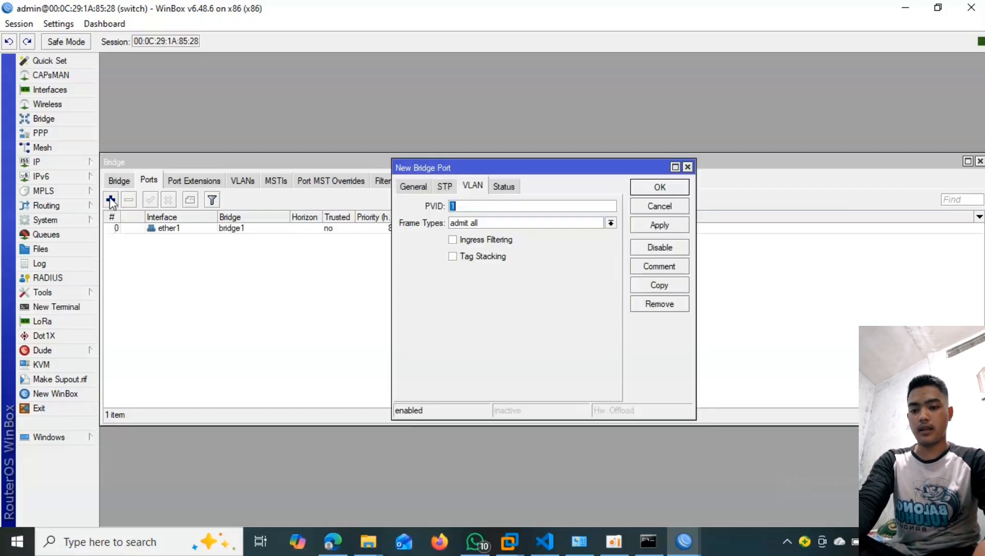
click(465, 206)
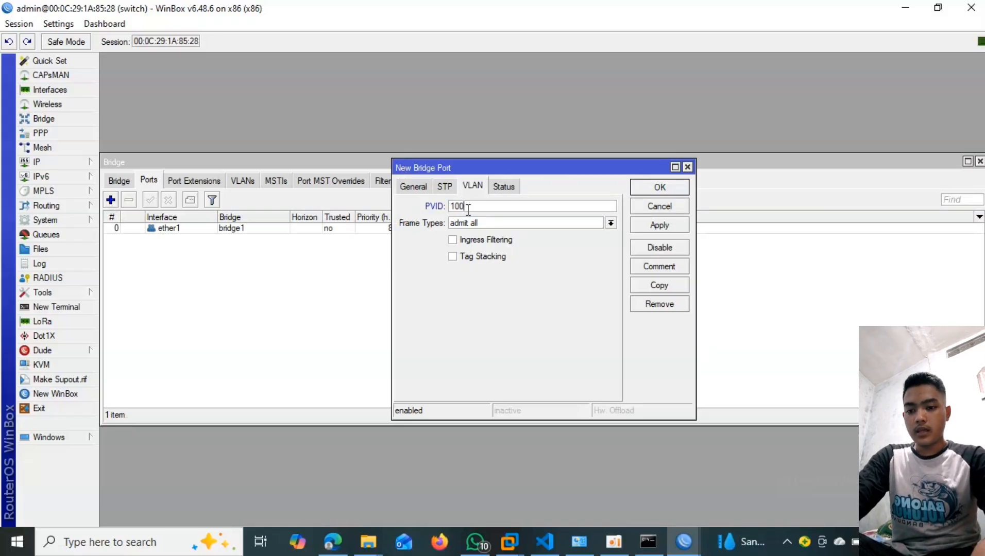
click(415, 187)
click(514, 206)
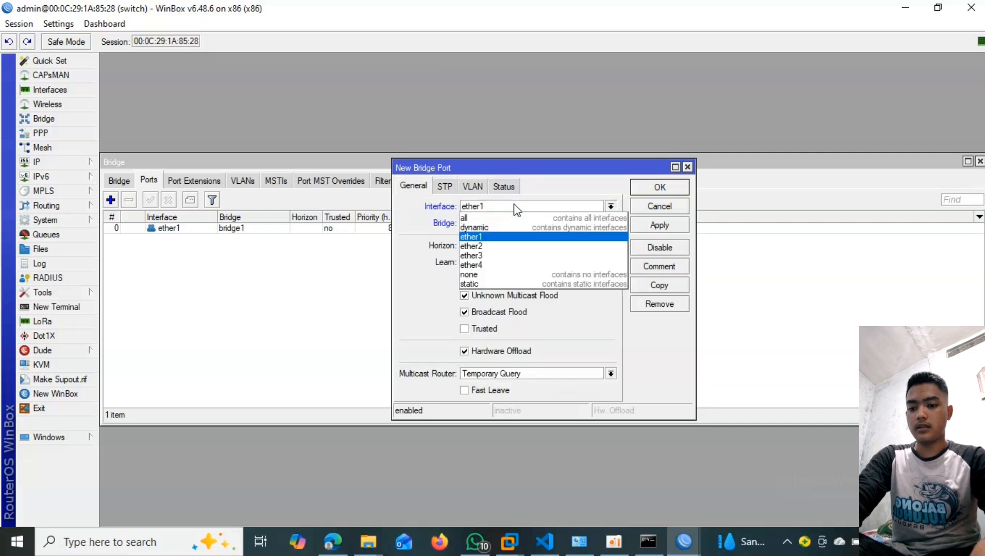
click(510, 247)
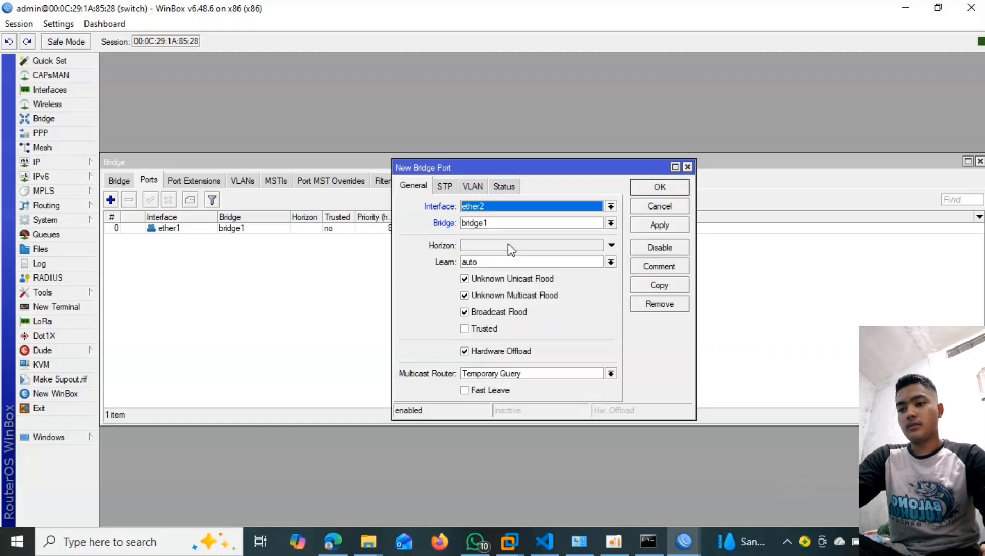
click(489, 352)
click(489, 352)
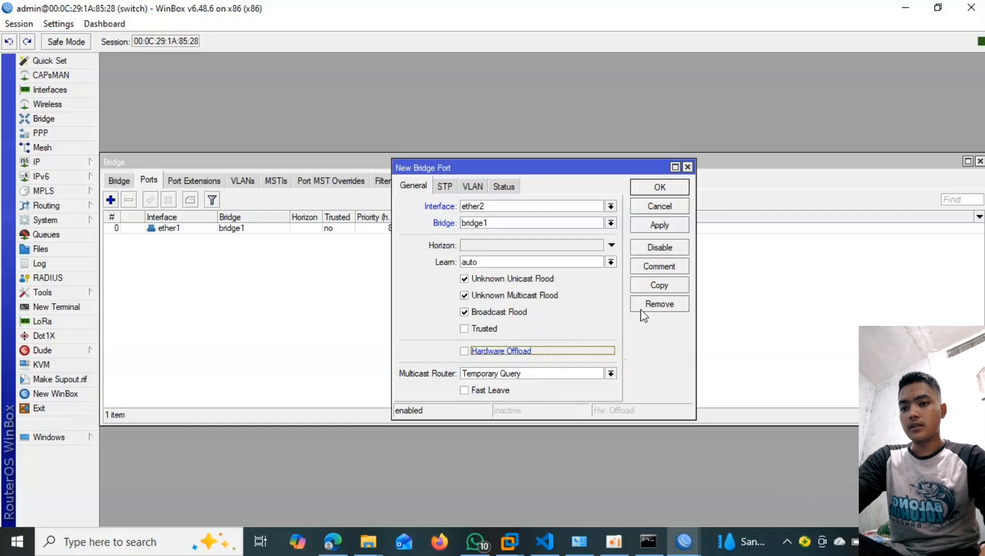
click(657, 190)
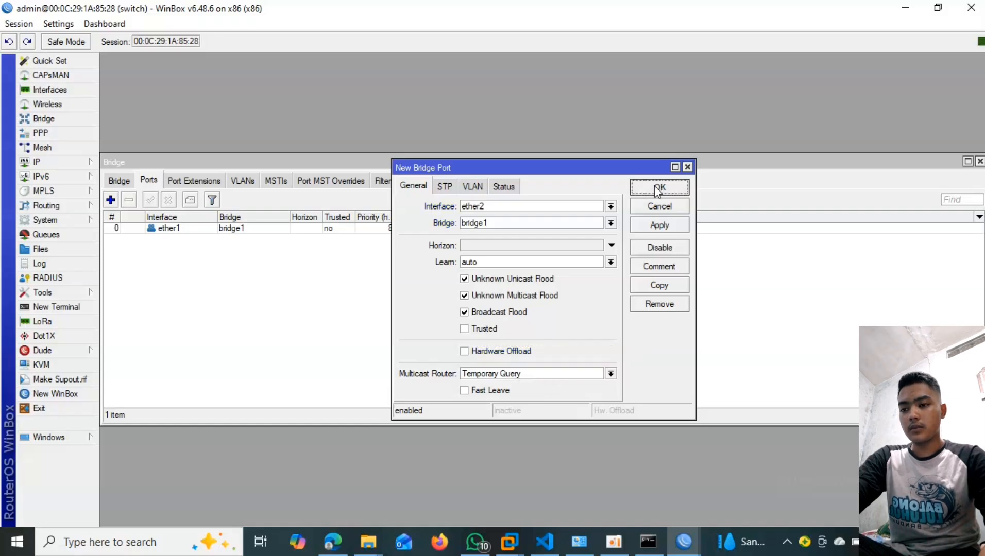
- Reopen the ether1 bridge port, toggle its Hardware Offload option and save the port
double_click(276, 230)
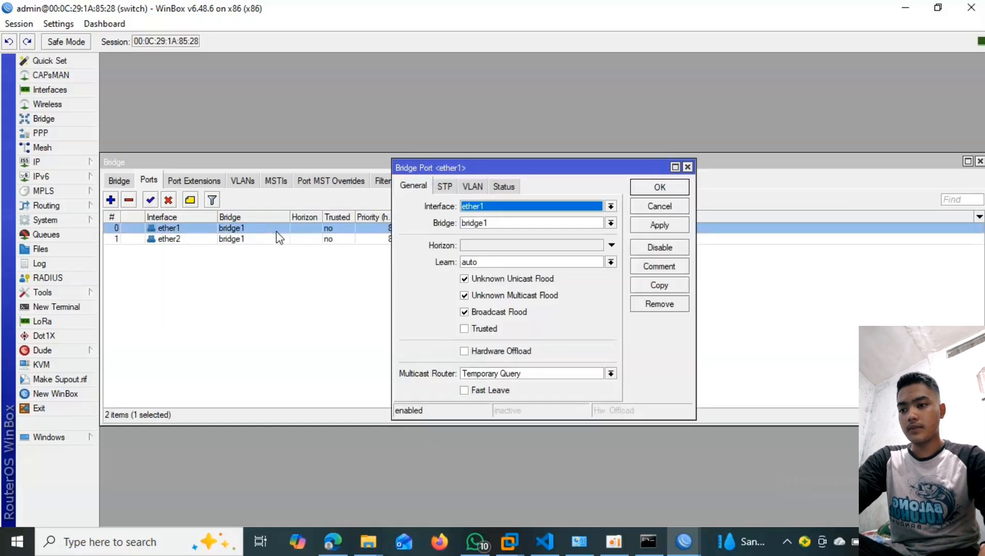
click(487, 352)
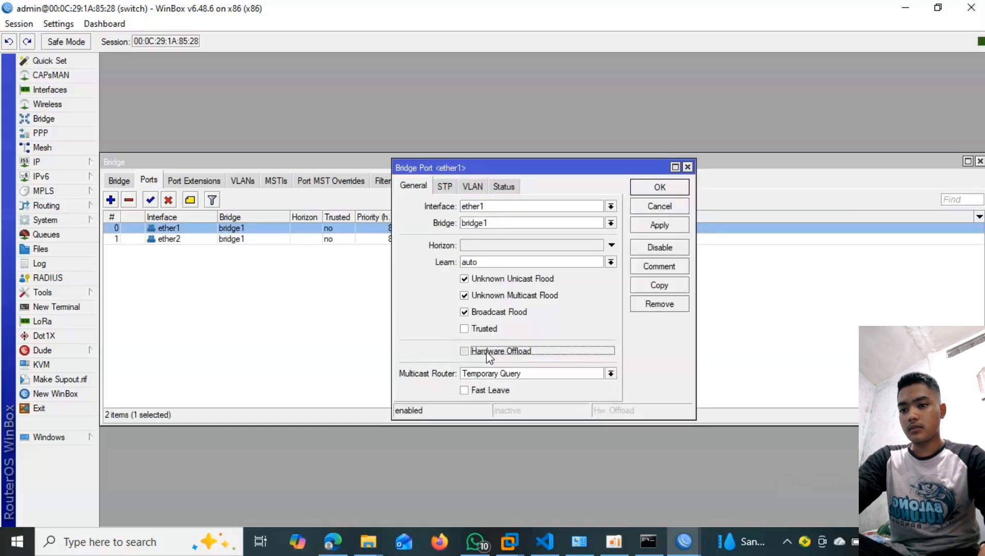
click(660, 190)
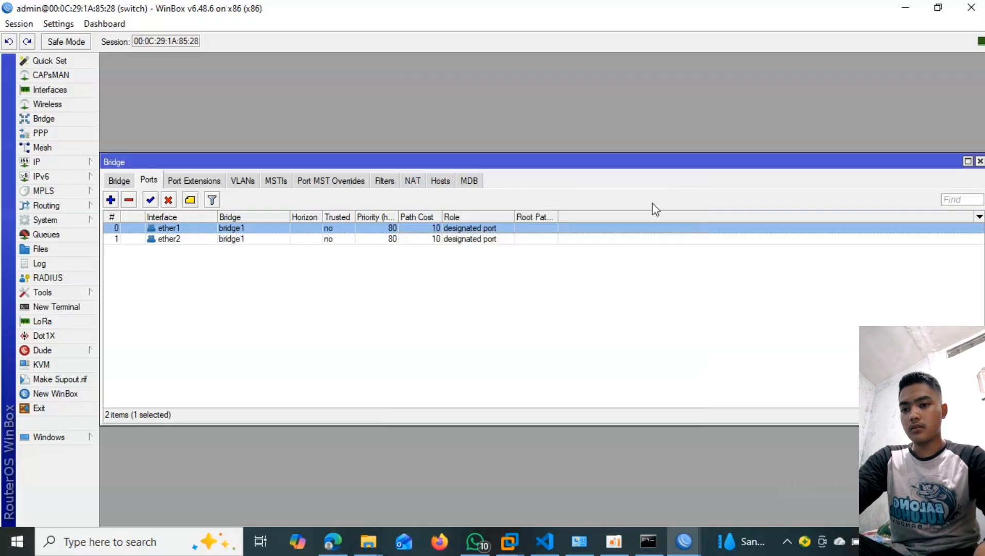
- Check the general and VLAN settings of the ether2 bridge port, including its PVID
double_click(180, 240)
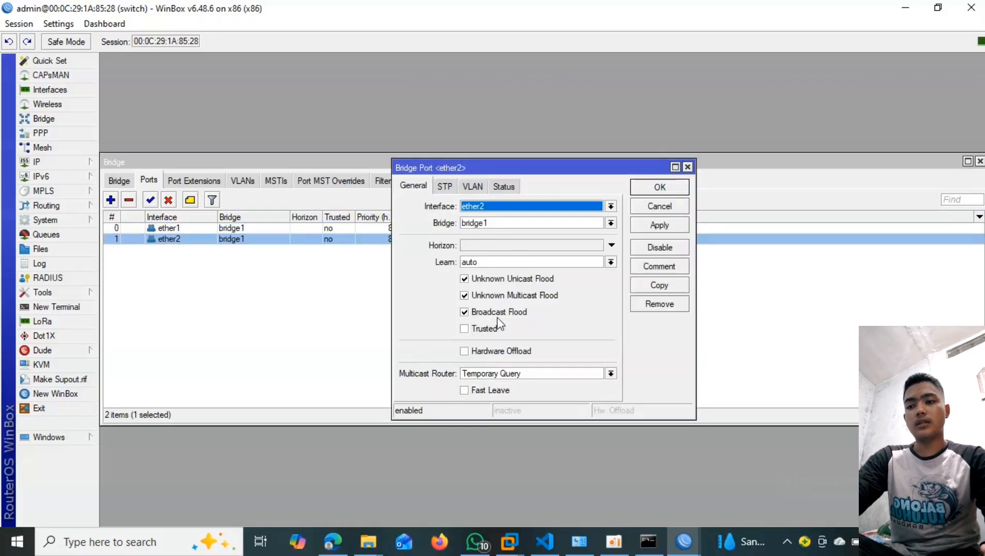
click(473, 188)
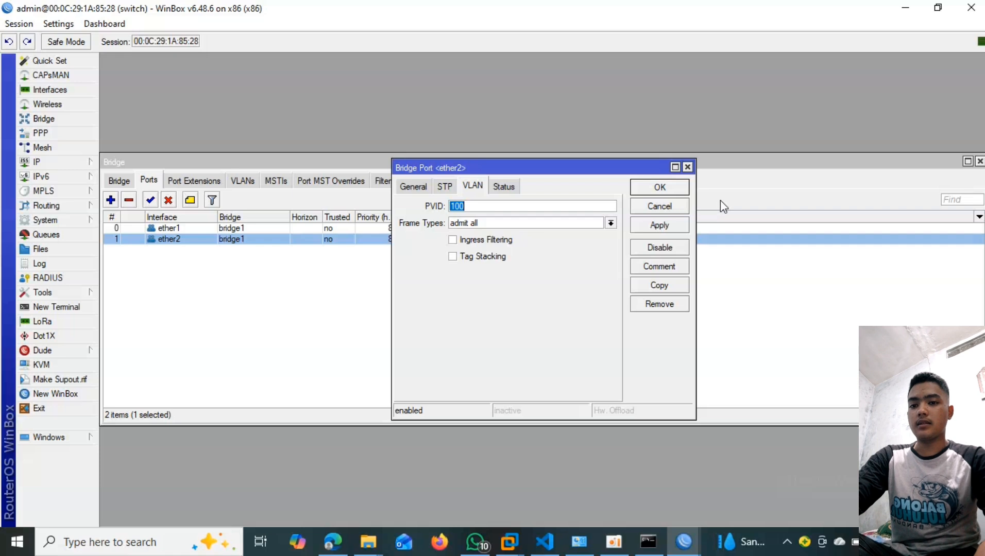
click(659, 188)
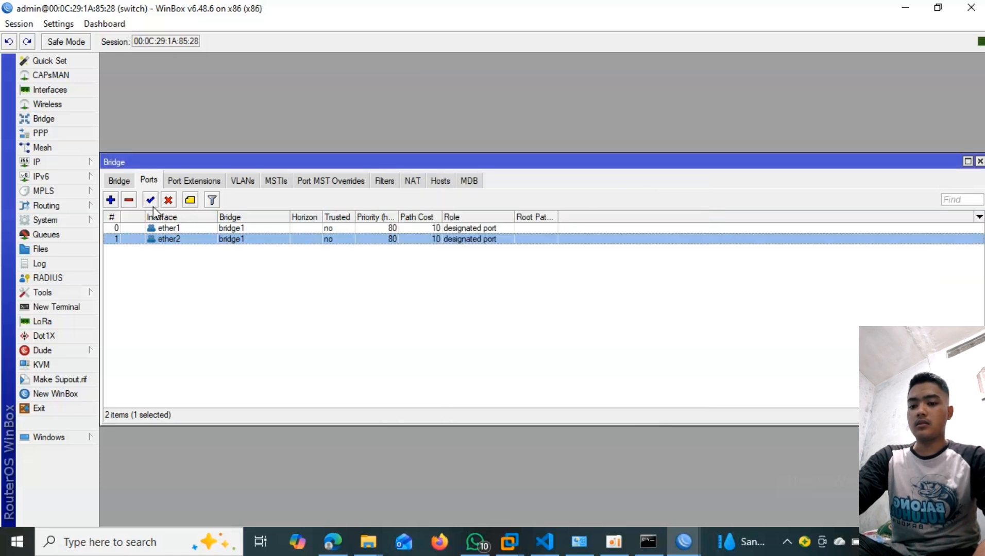
- Add ether3 as a port of bridge1 with Hardware Offload disabled and PVID 200, and check the bridge VLAN table
click(113, 203)
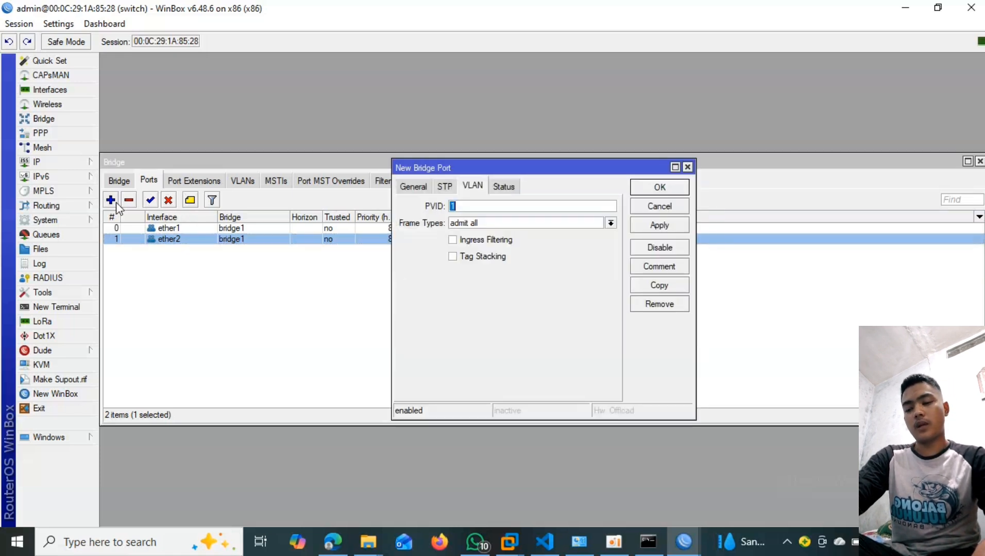
click(411, 188)
click(492, 207)
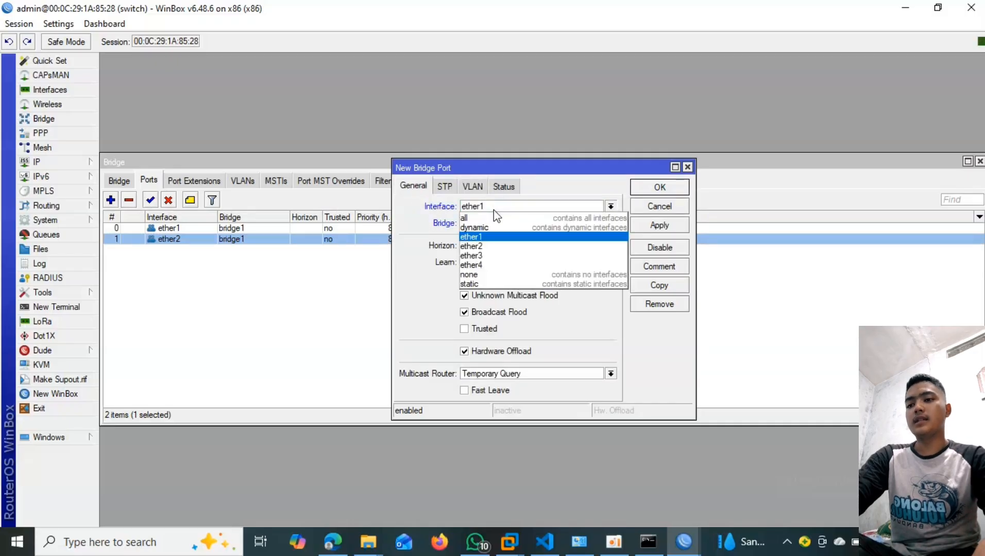
click(494, 256)
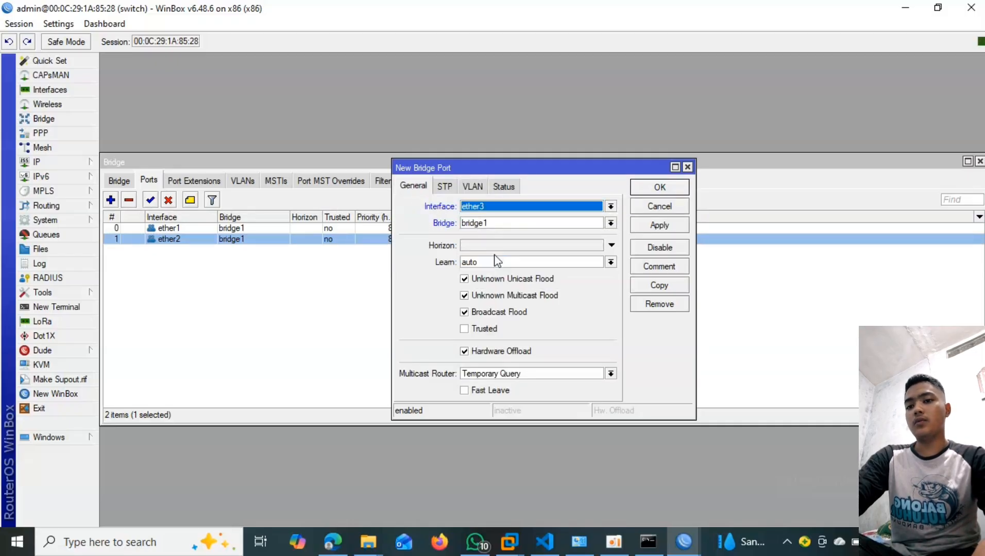
click(490, 352)
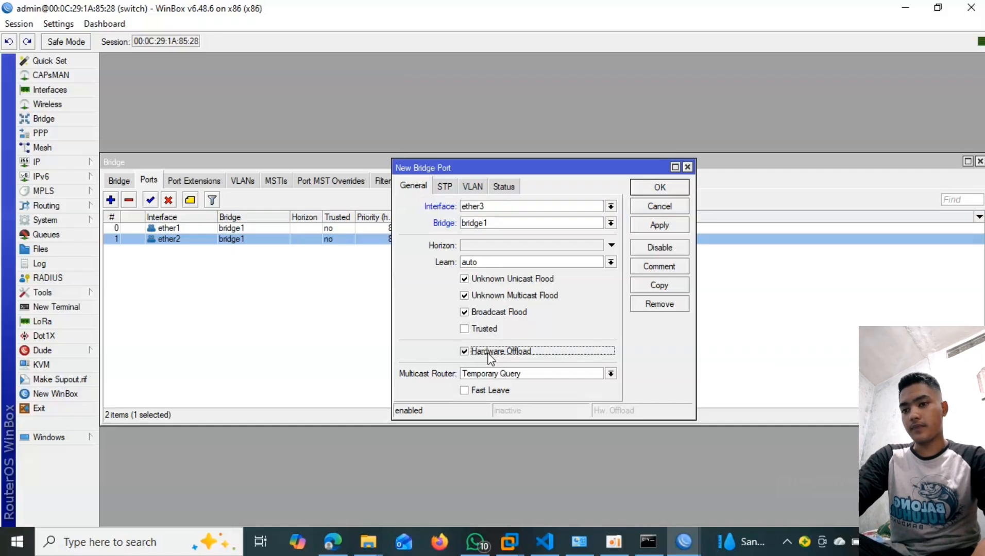
click(472, 186)
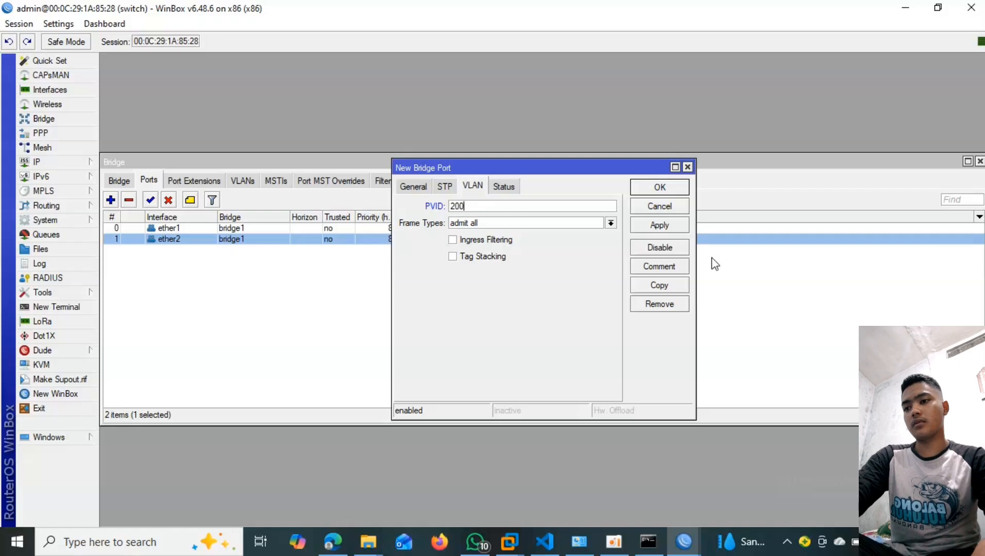
click(660, 187)
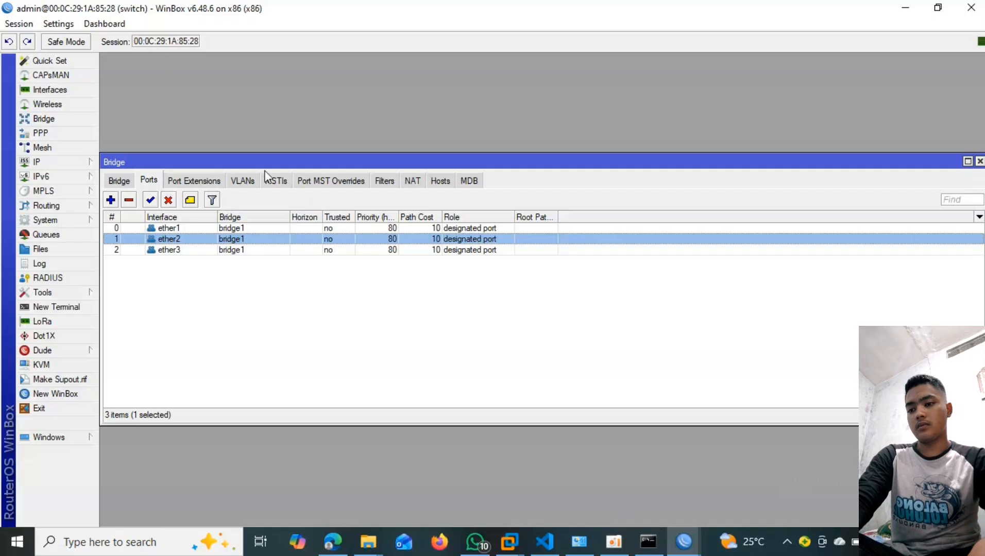
click(251, 182)
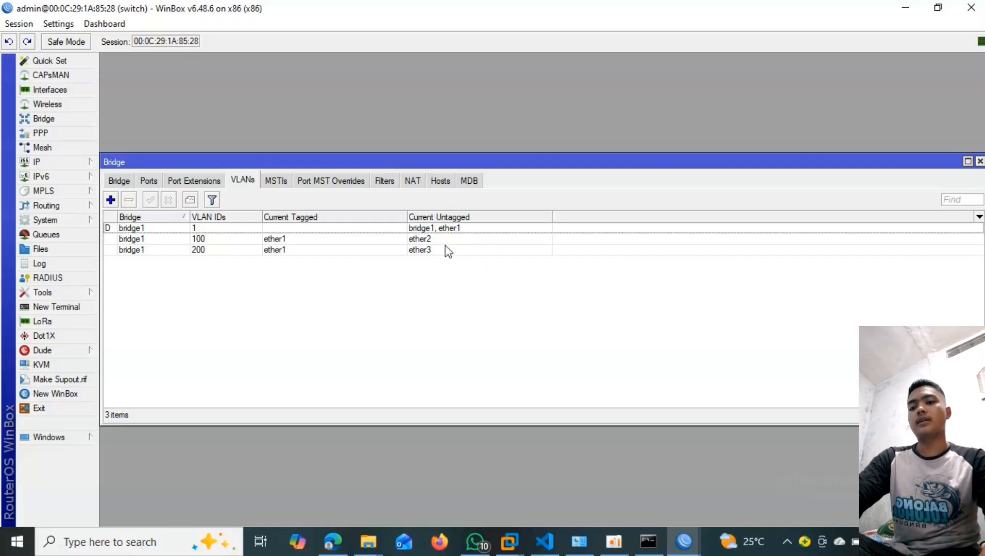
click(415, 181)
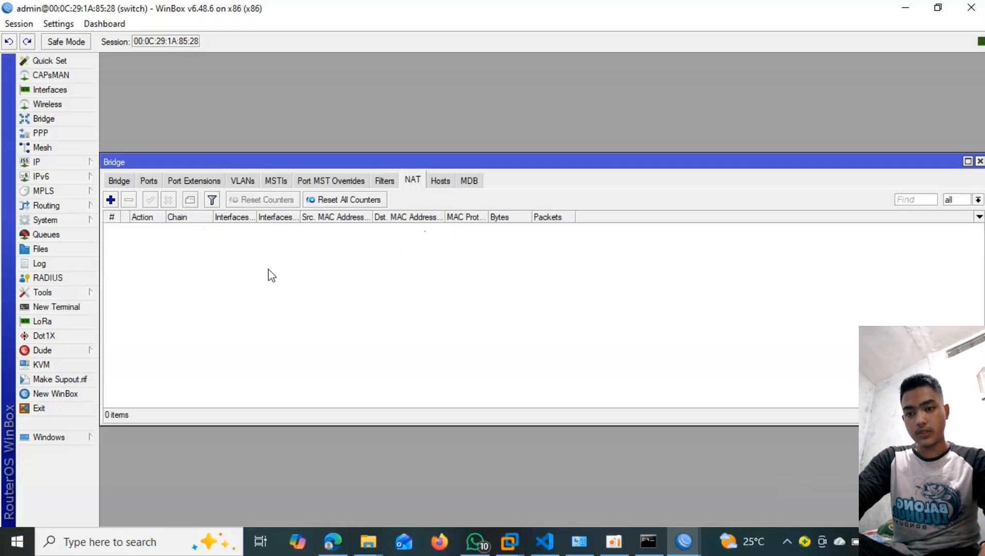
click(111, 200)
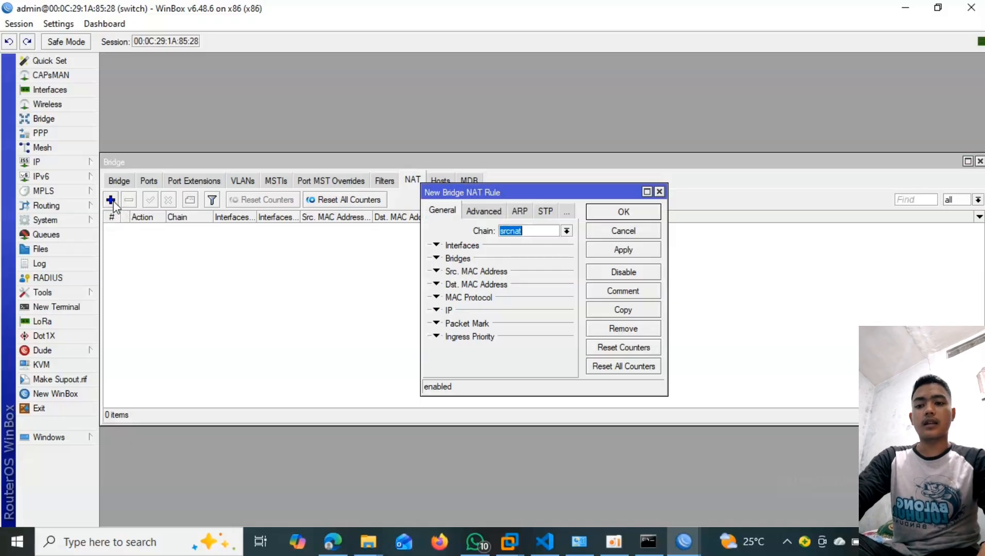
click(659, 192)
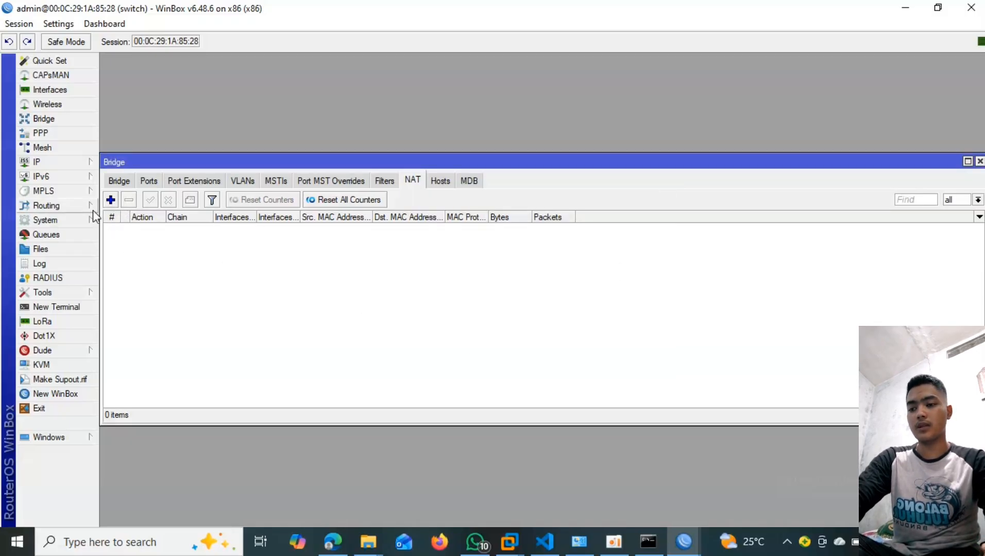
click(117, 180)
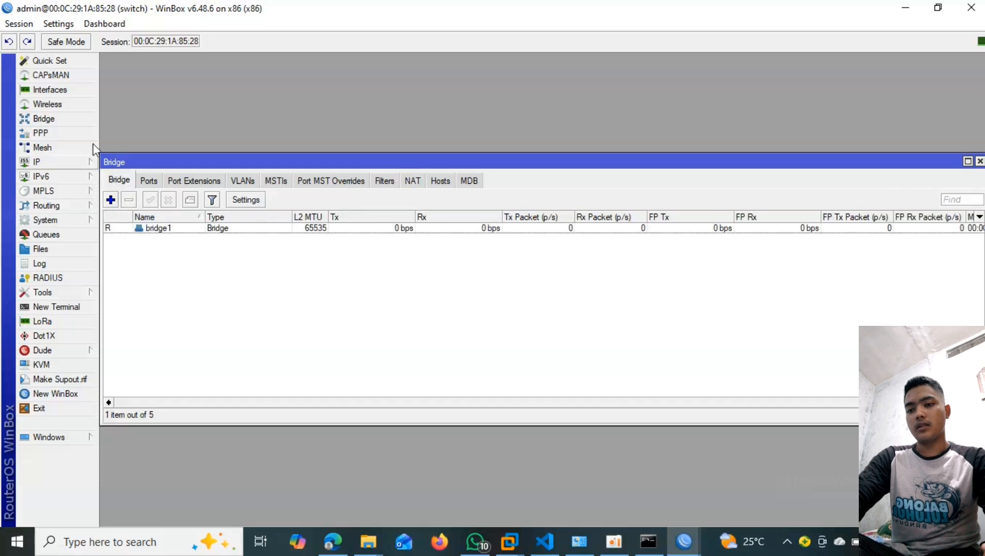
- Minimize WinBox, VMware Workstation and the screen recorder, and switch to the Windows Network Connections window
click(906, 8)
click(905, 7)
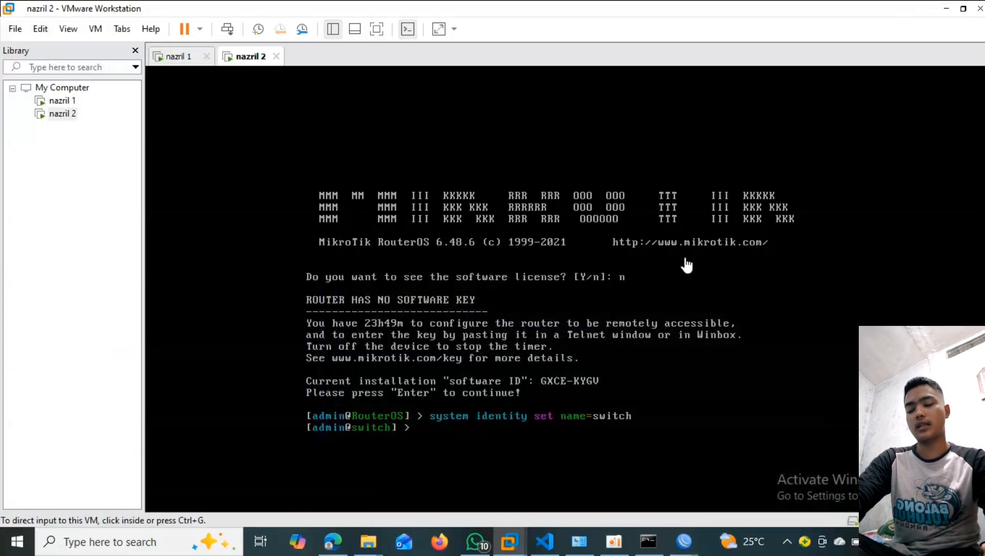
double_click(938, 8)
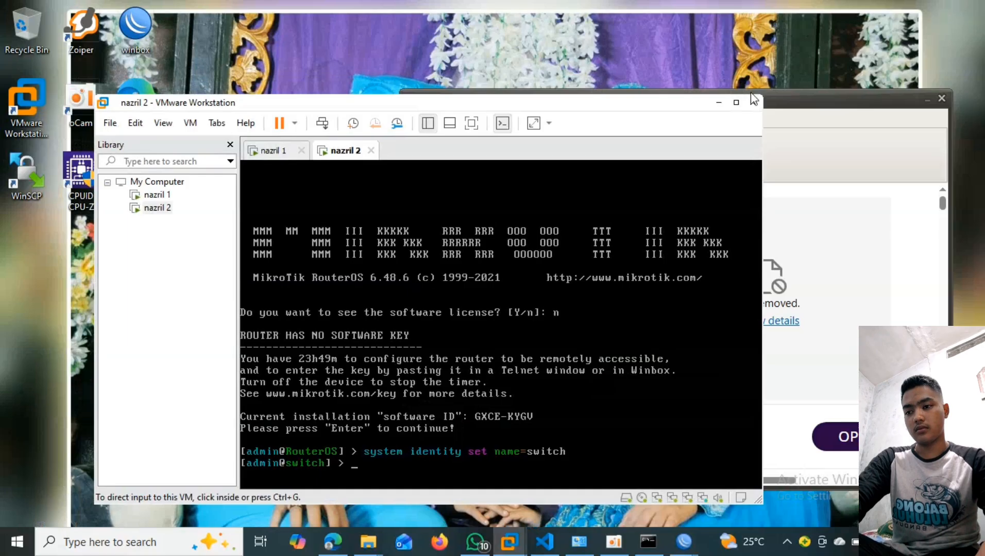
click(719, 102)
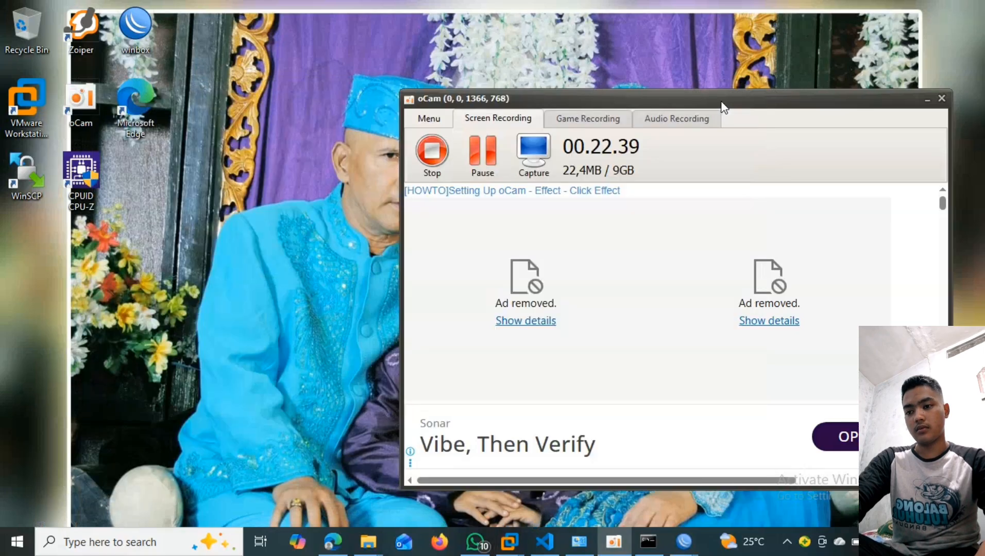
click(923, 99)
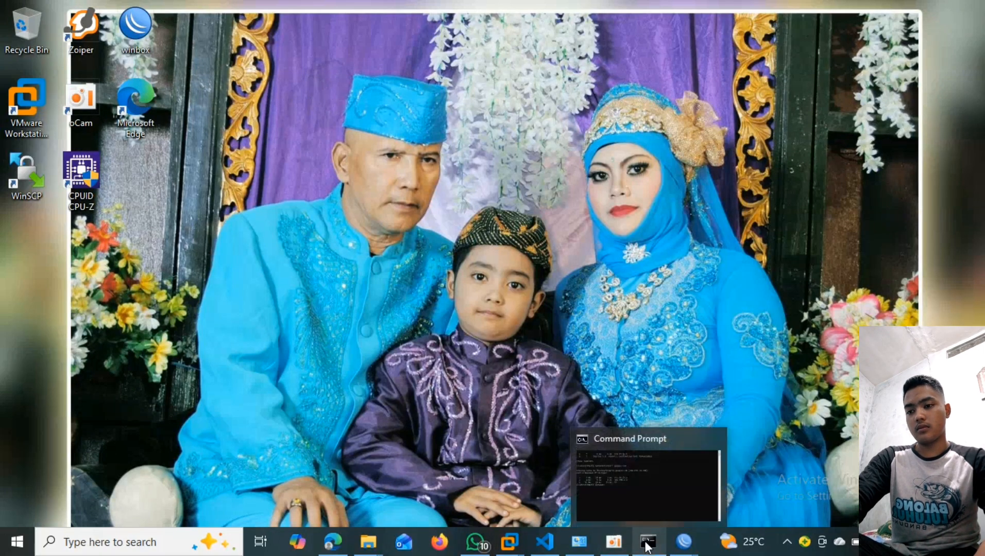
click(587, 545)
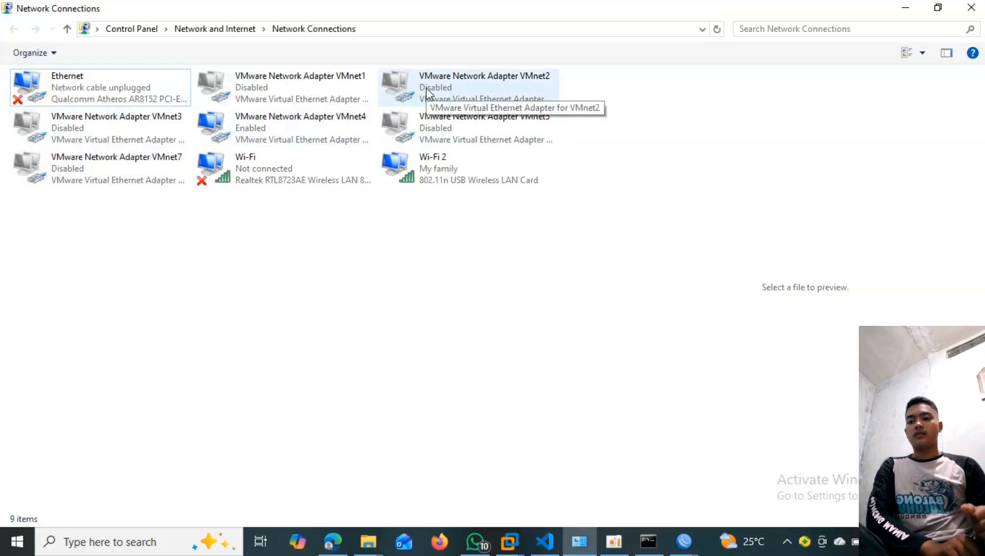
- Enable the VMware Network Adapter VMnet3 and check its IPv4 addressing settings
double_click(170, 133)
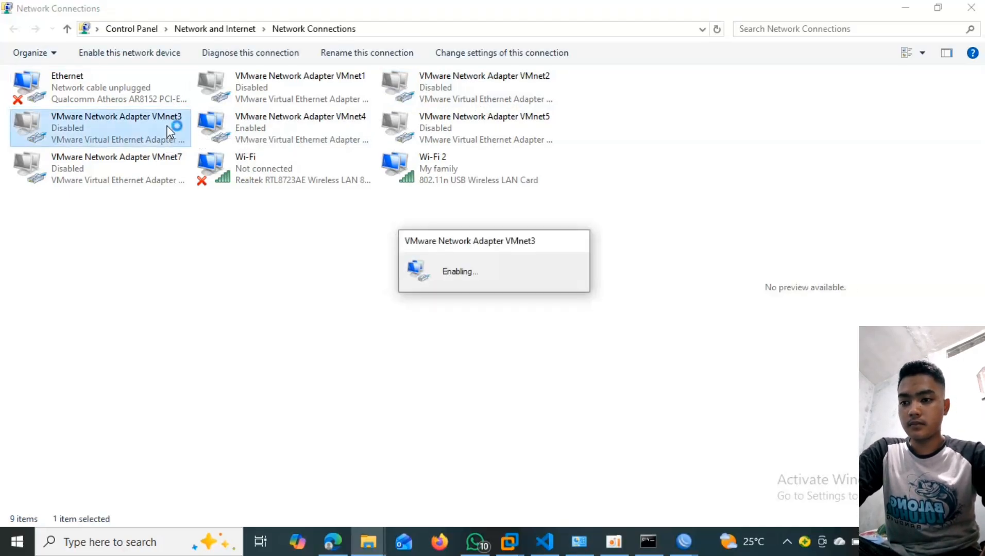
right_click(166, 127)
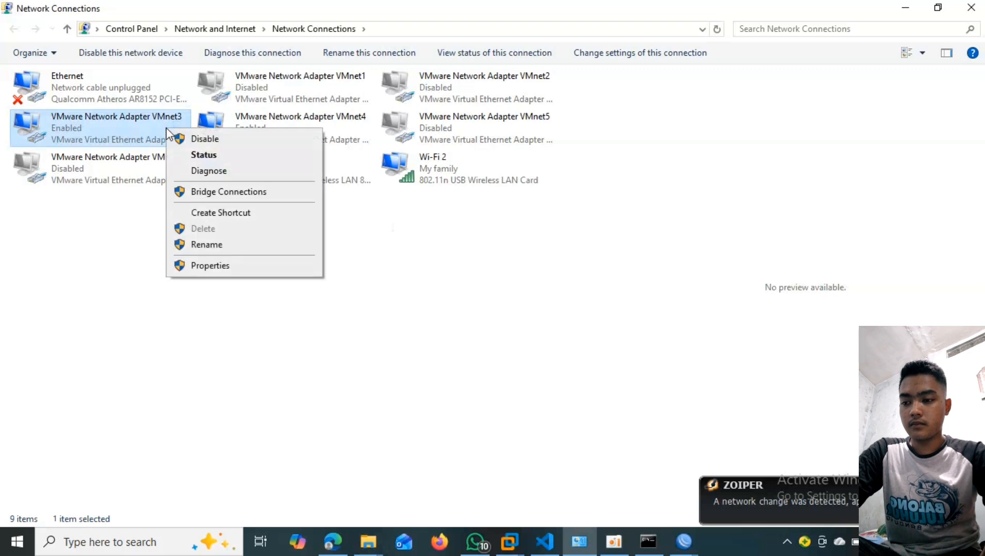
click(211, 266)
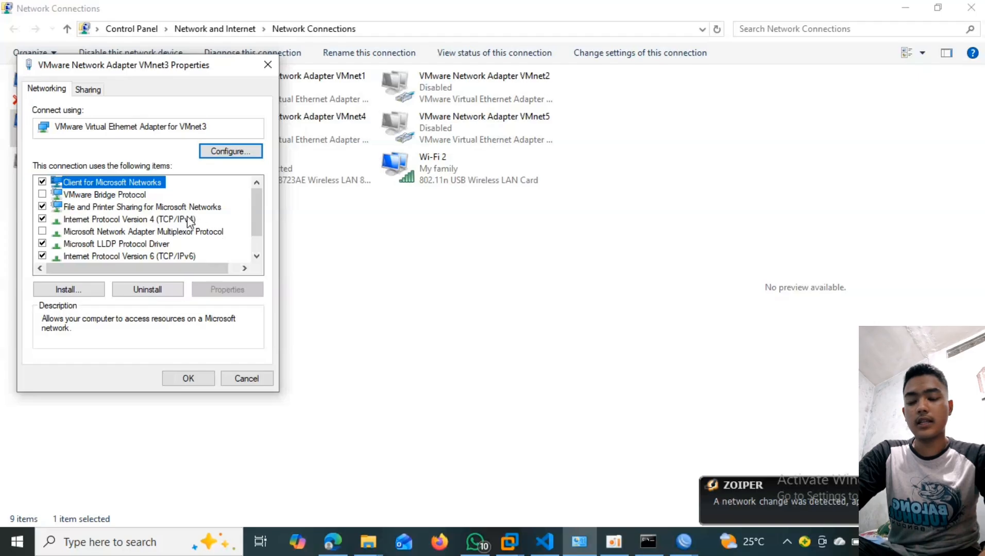
double_click(180, 219)
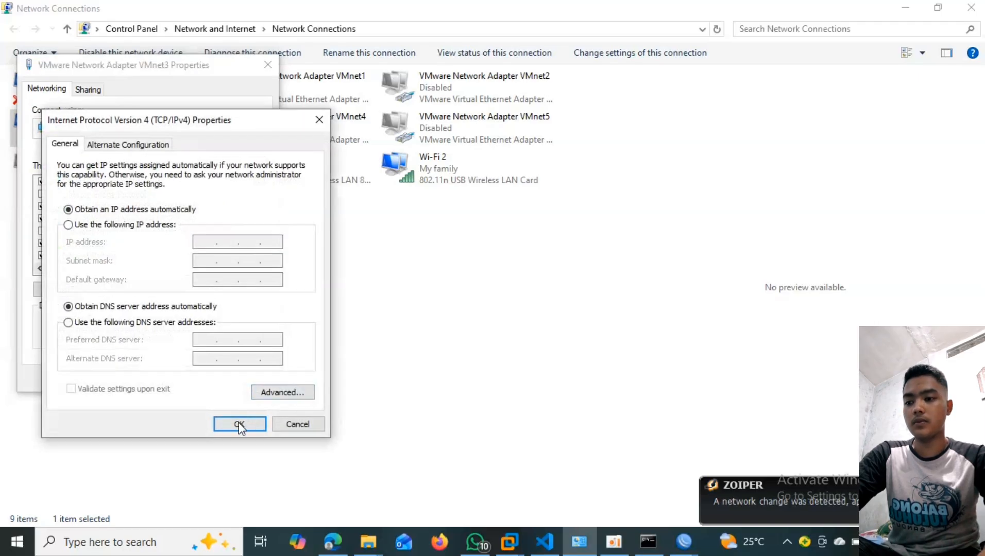
click(238, 423)
click(204, 379)
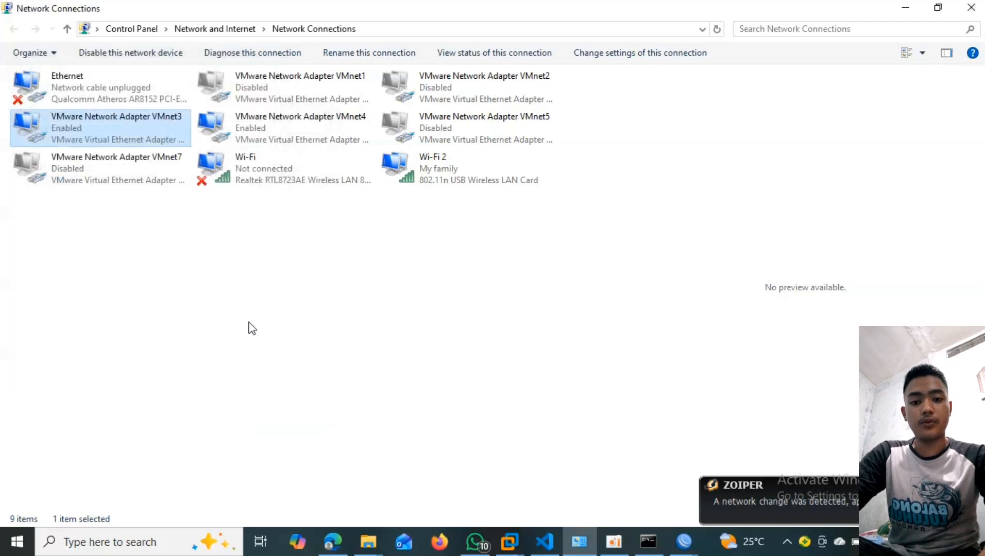
- Enable the VMware Network Adapter VMnet2 and check its network connection details
double_click(458, 98)
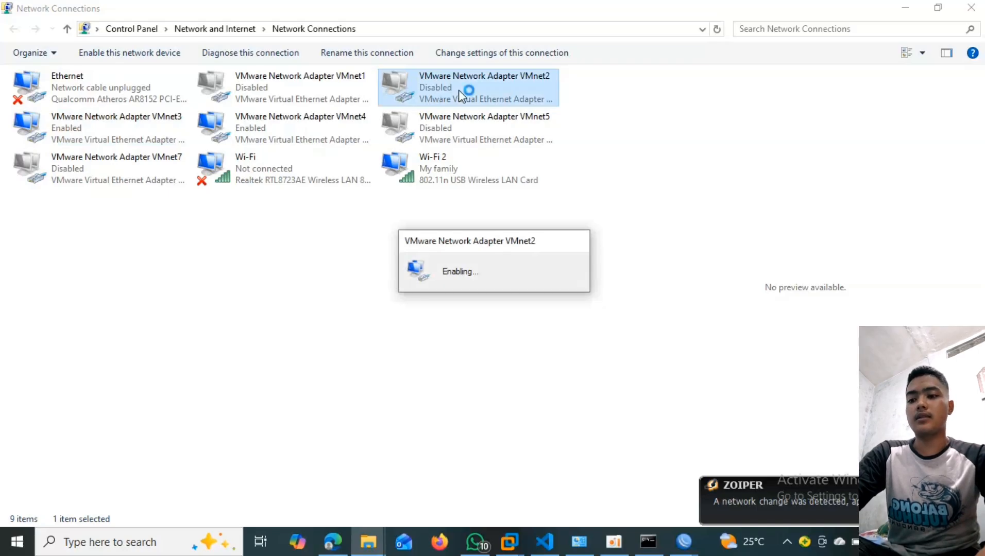
right_click(463, 87)
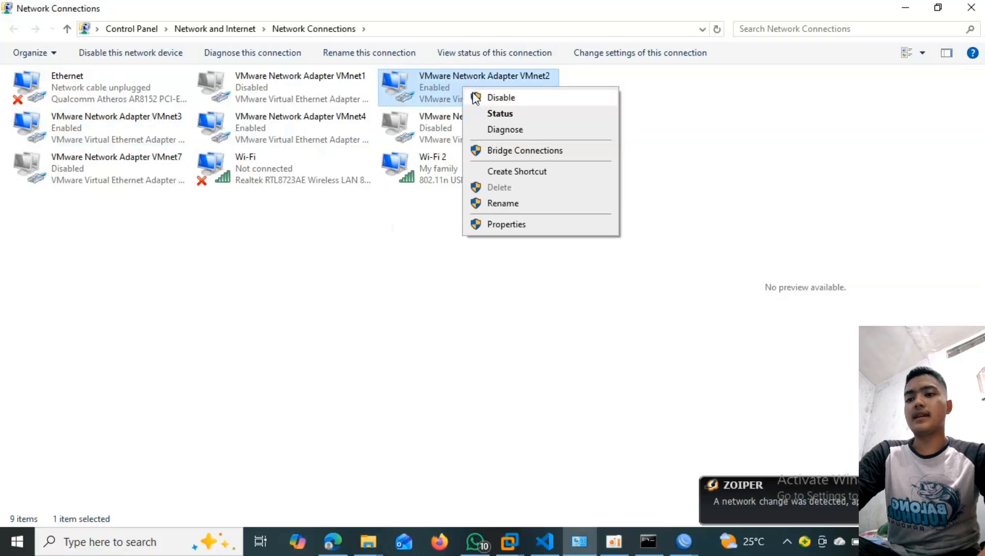
click(498, 115)
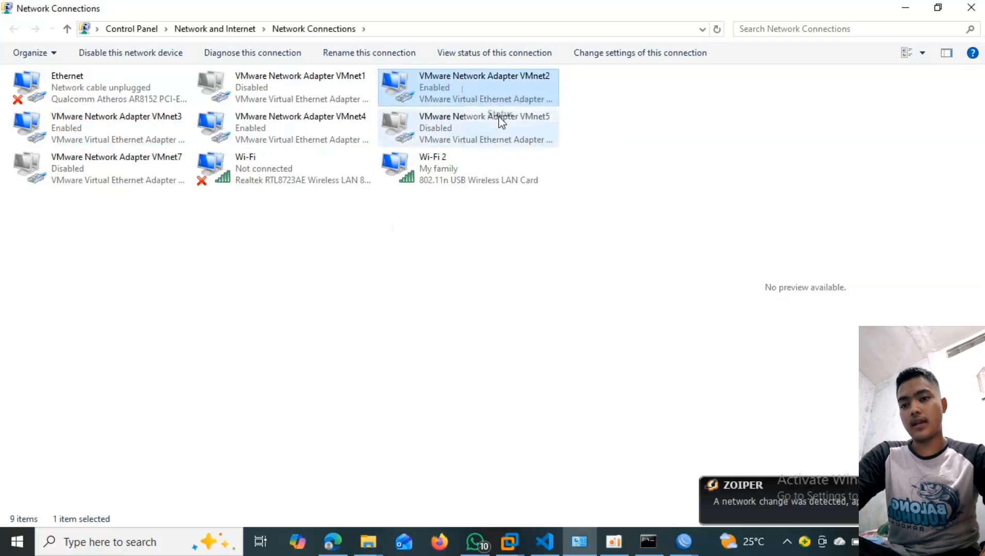
click(403, 259)
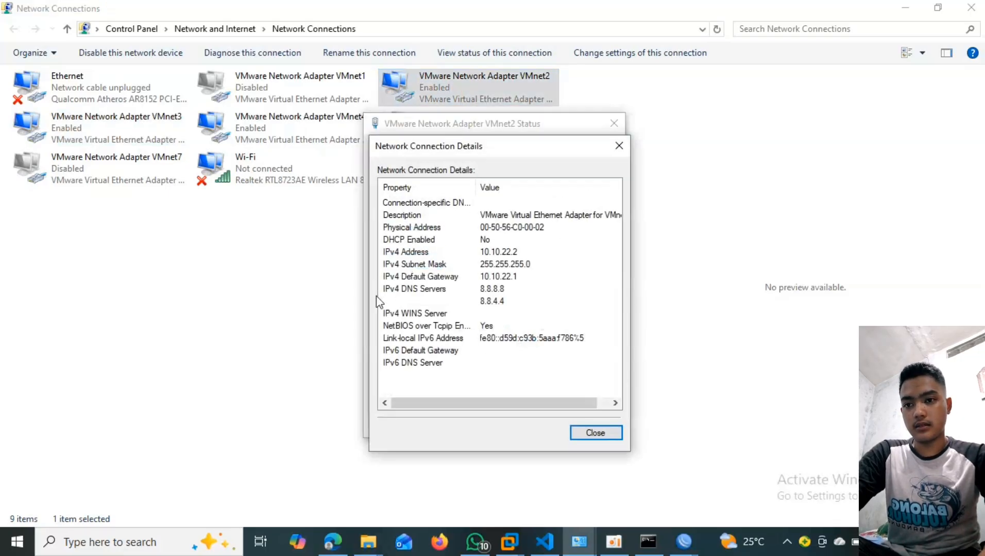
click(612, 433)
click(611, 431)
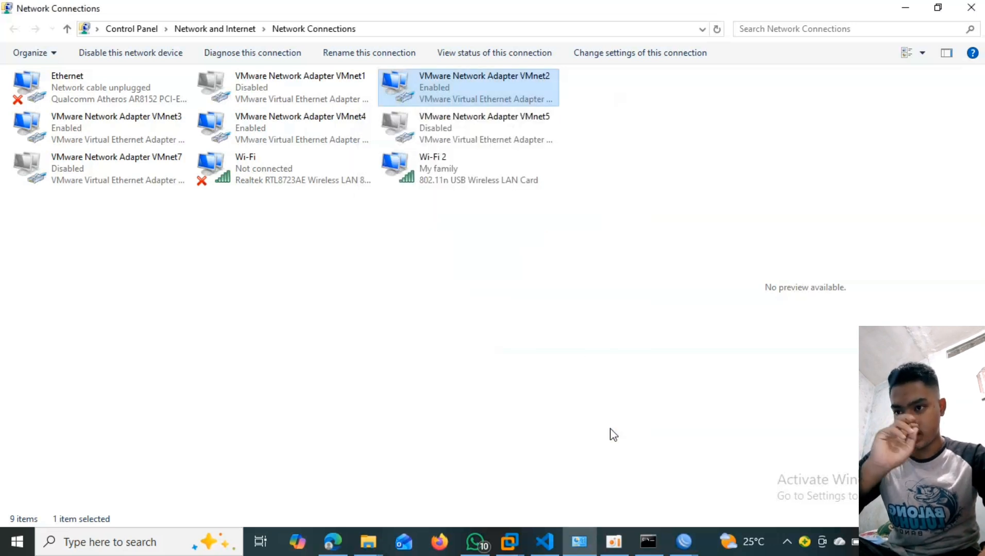
- Disable the VMnet3 adapter and test the connection with ping google.com in Command Prompt
right_click(180, 136)
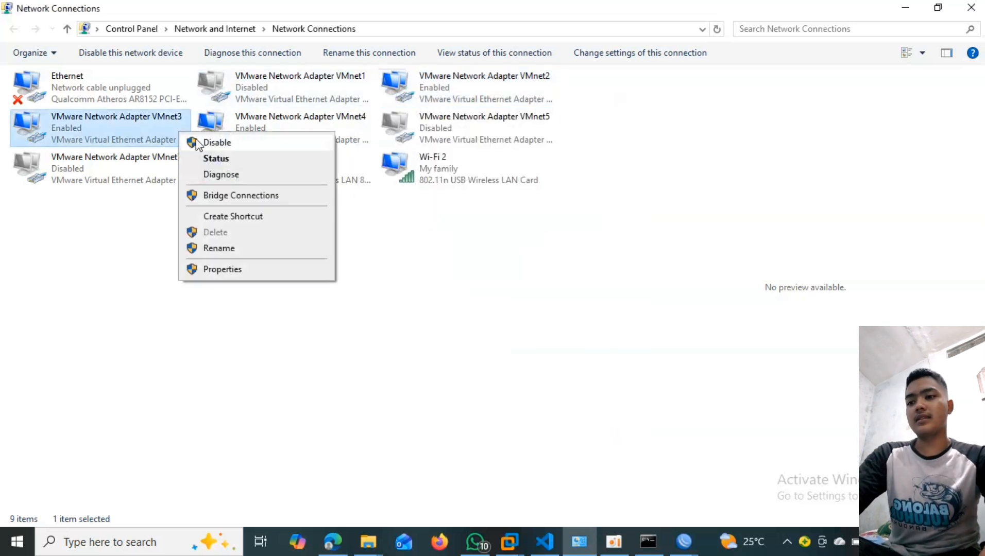
click(194, 140)
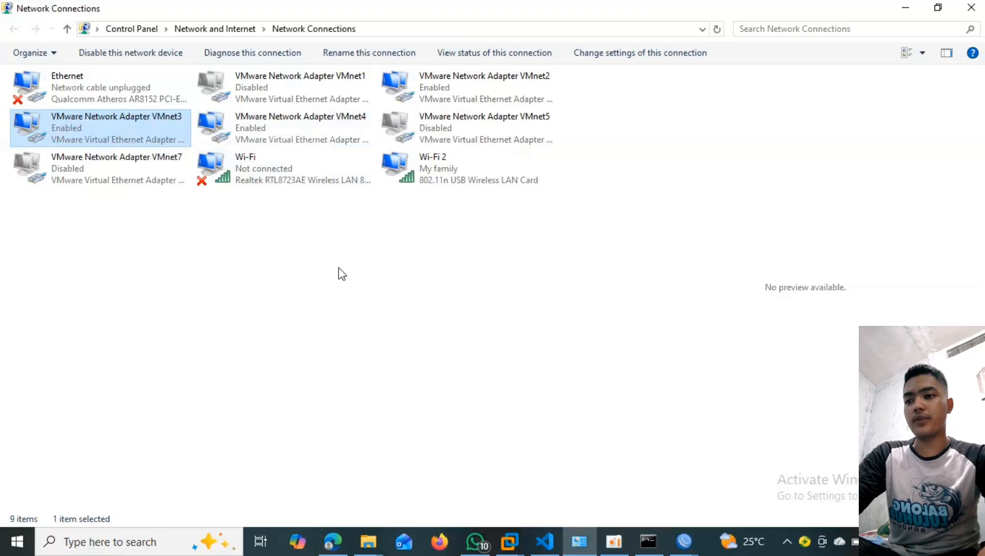
key(alt+Tab)
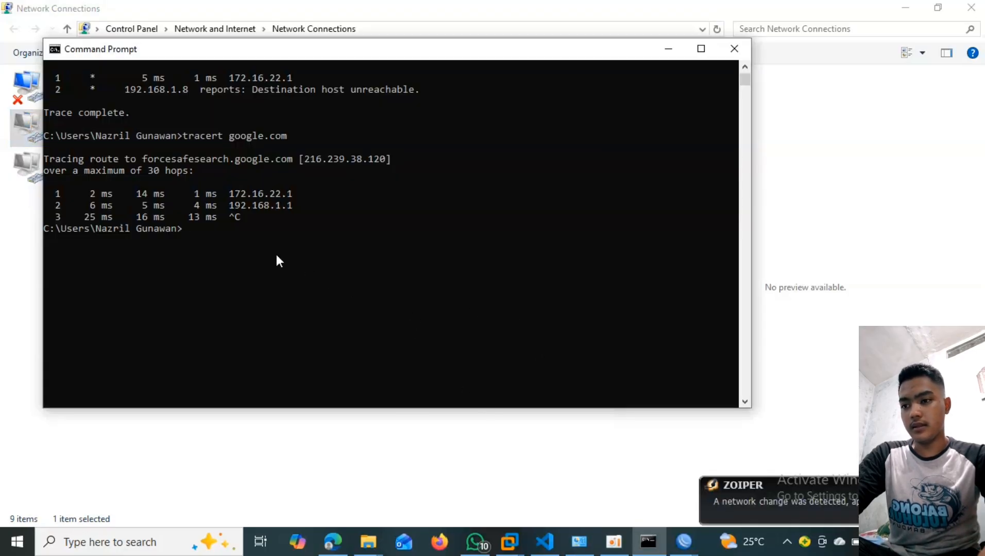
text(ping google.com)
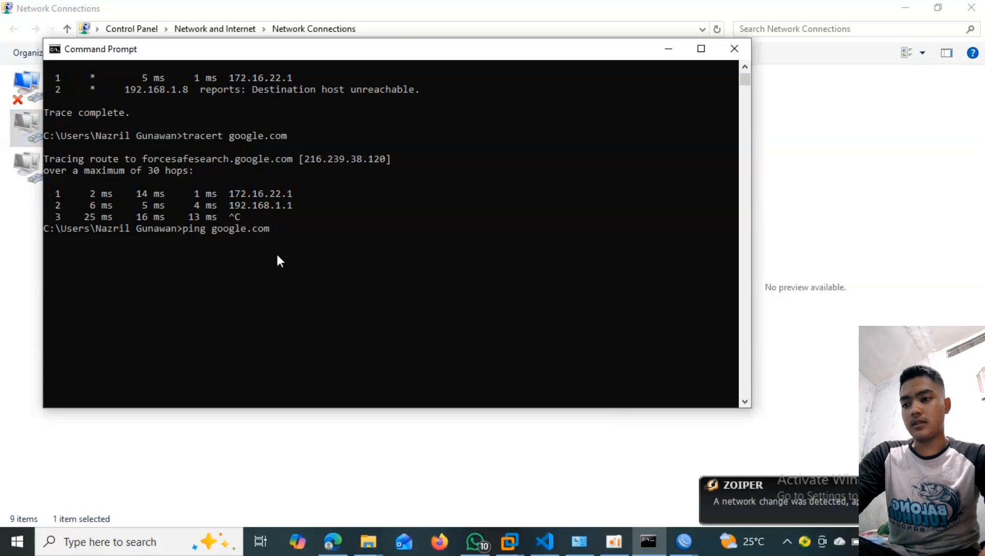
key(Return)
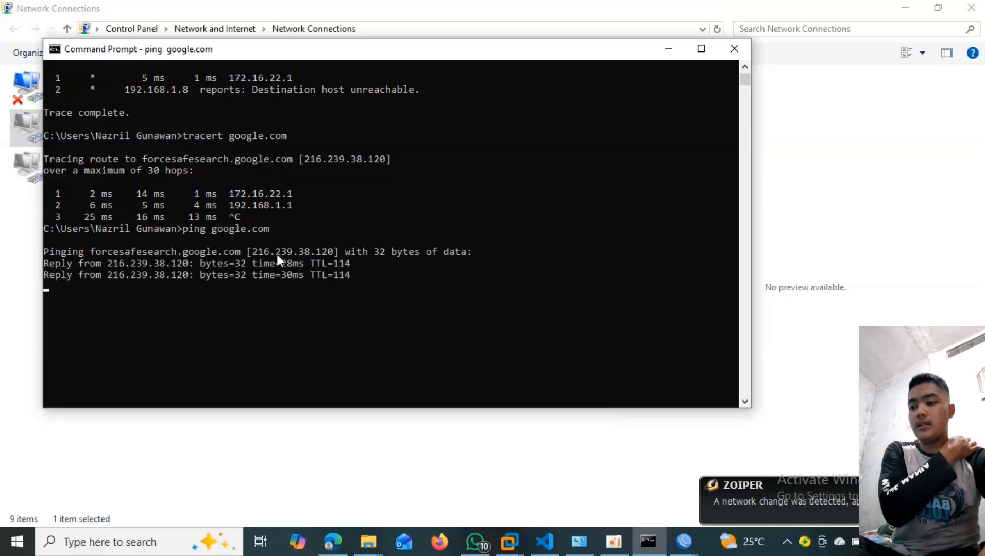
key(ctrl+c)
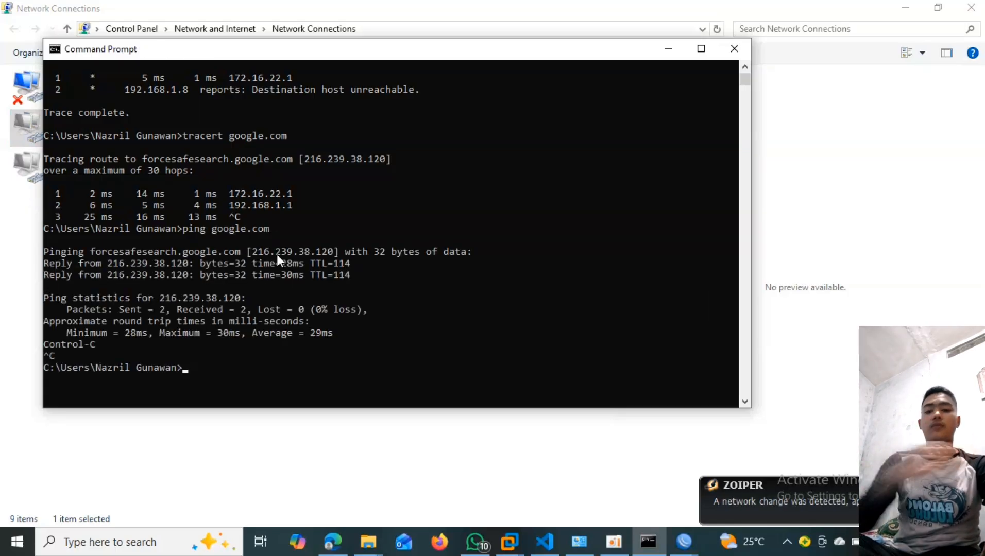
- Trace the route with tracert google.com, stop it after the first hops and minimize Command Prompt
key(Up)
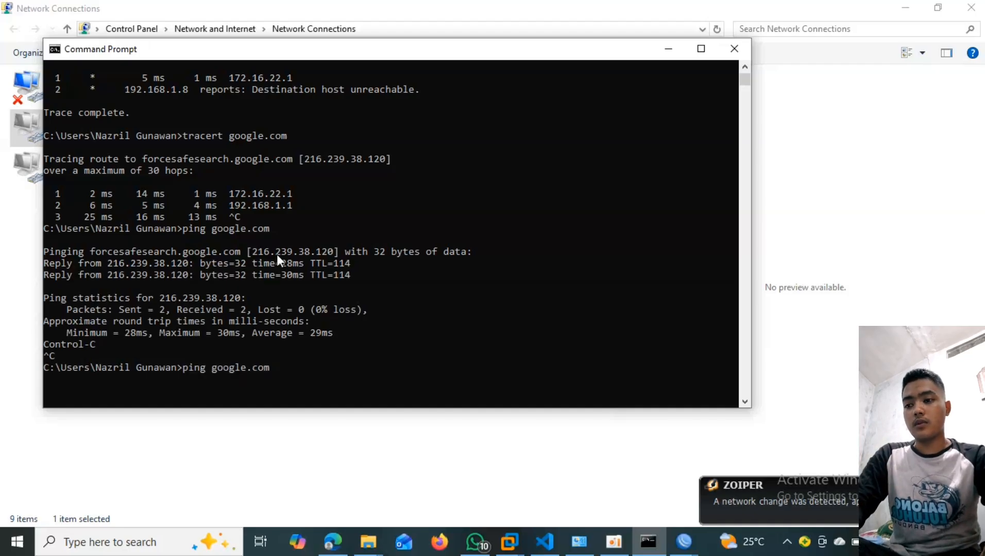
key(Up)
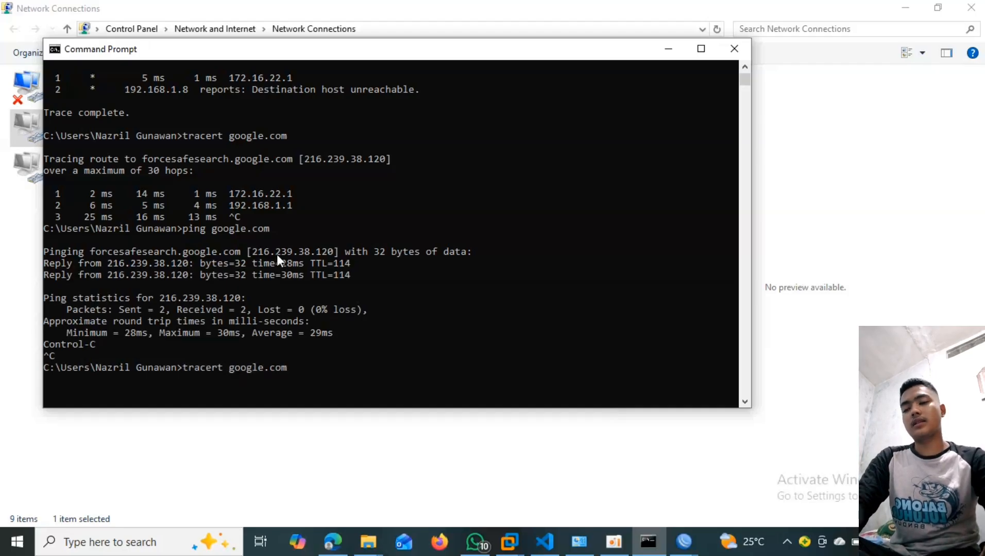
key(Return)
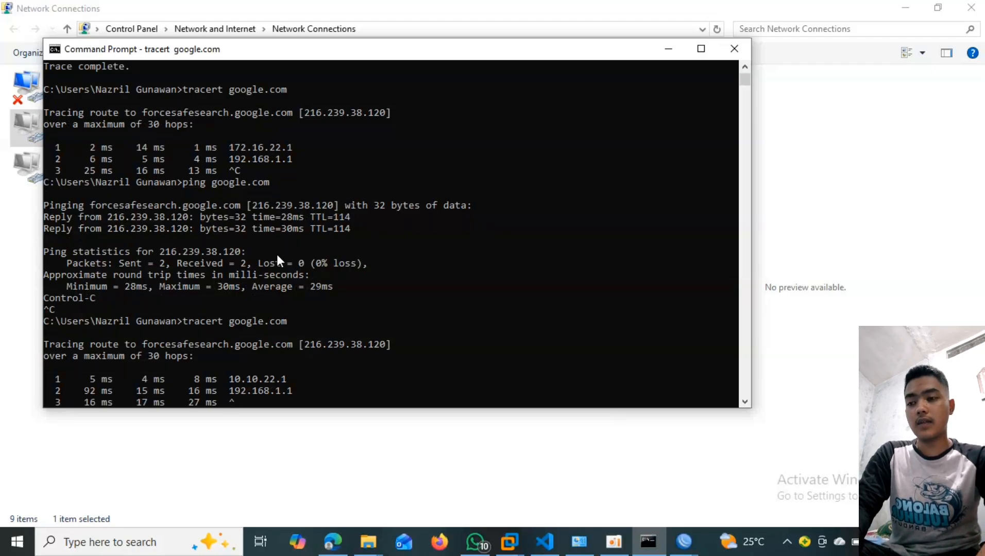
key(ctrl+c)
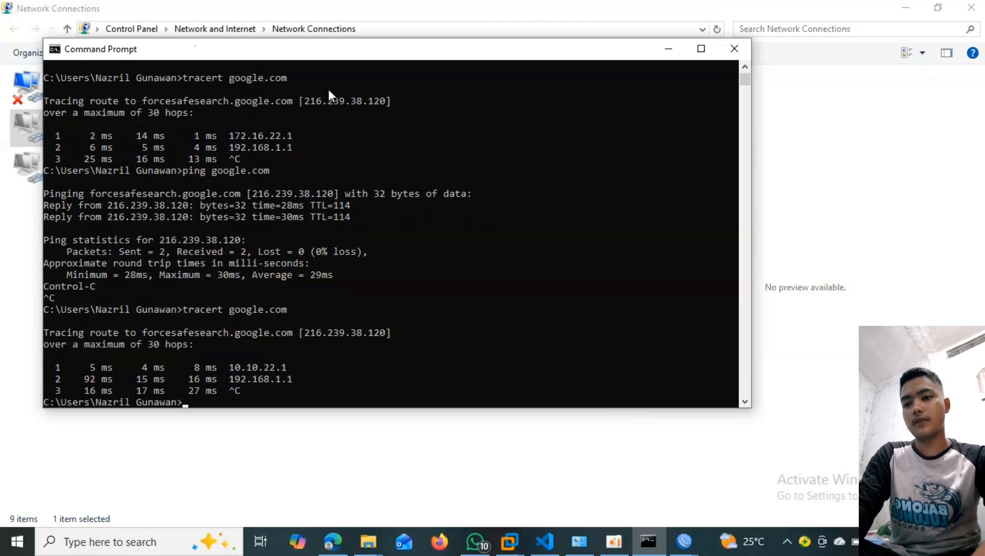
click(669, 49)
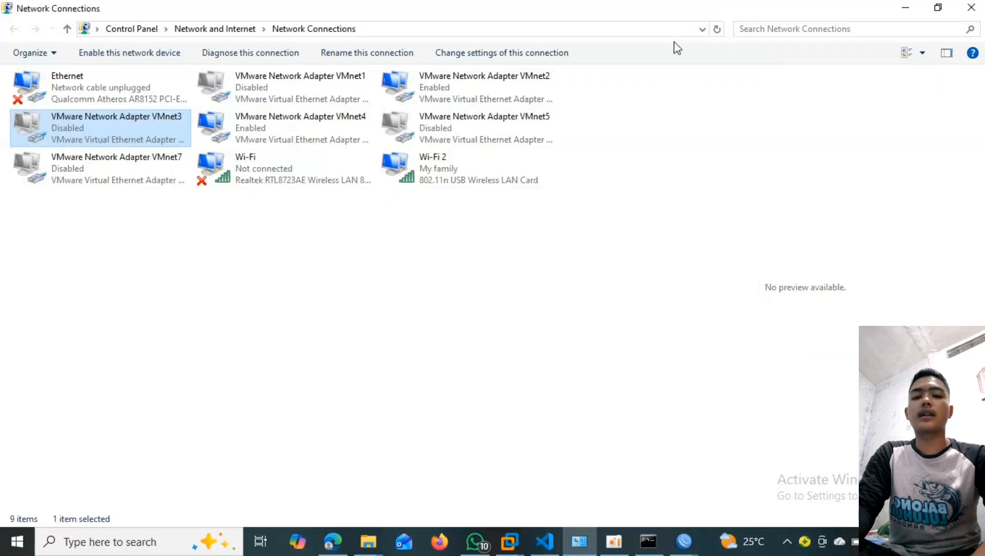
- Disable the VMware Network Adapter VMnet2
click(515, 81)
right_click(514, 77)
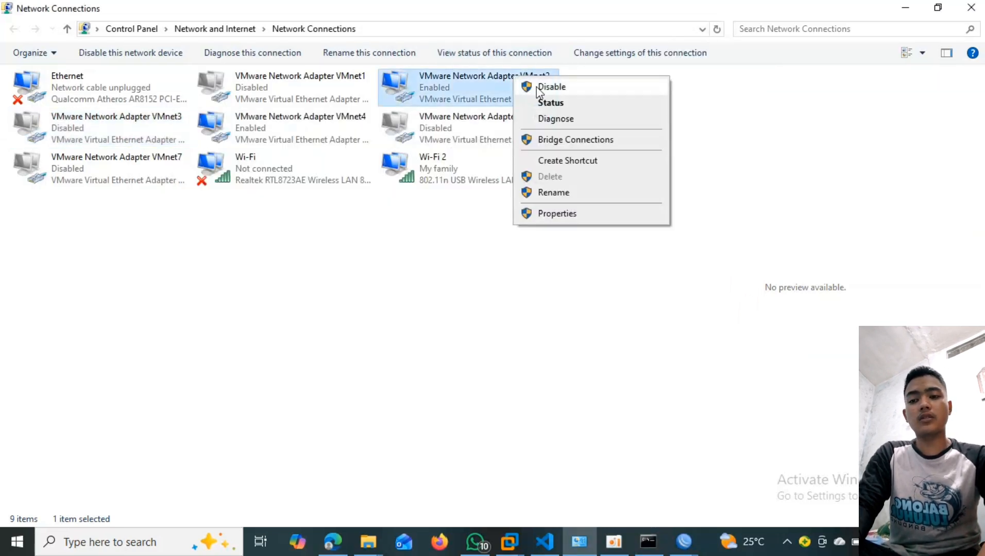
click(538, 87)
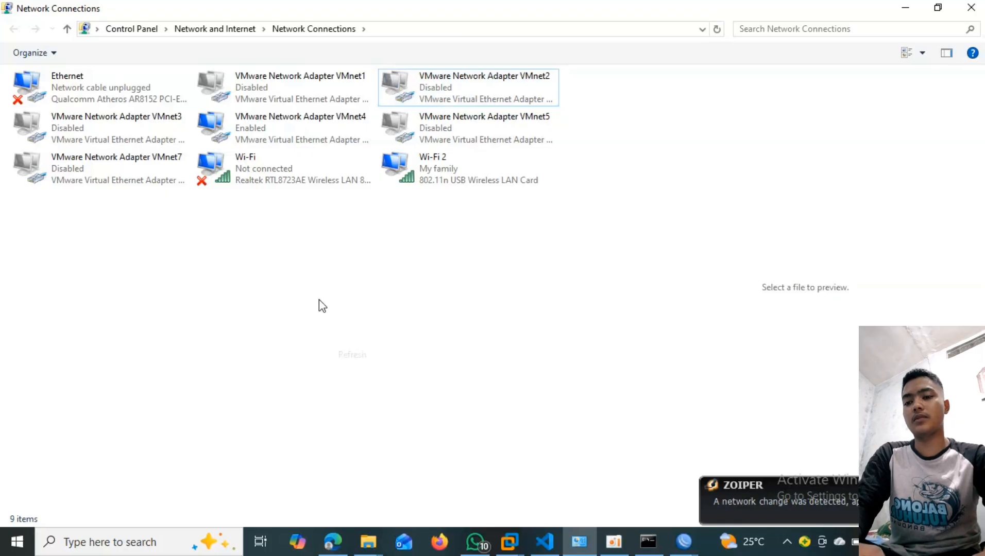
- Set the VMware Network Adapter VMnet3's IPv4 properties to obtain the IP address and DNS server address automatically
right_click(175, 127)
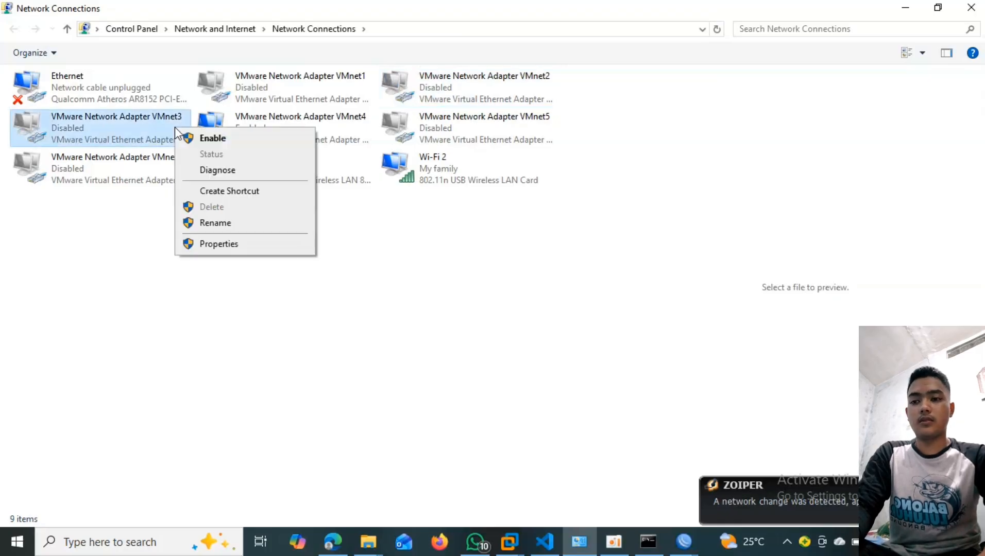
click(225, 245)
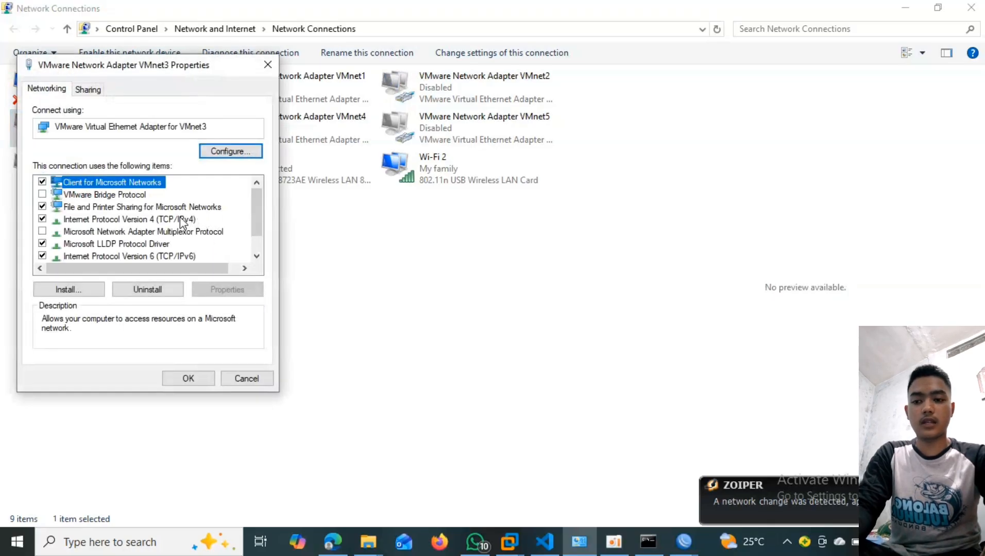
double_click(180, 219)
click(149, 225)
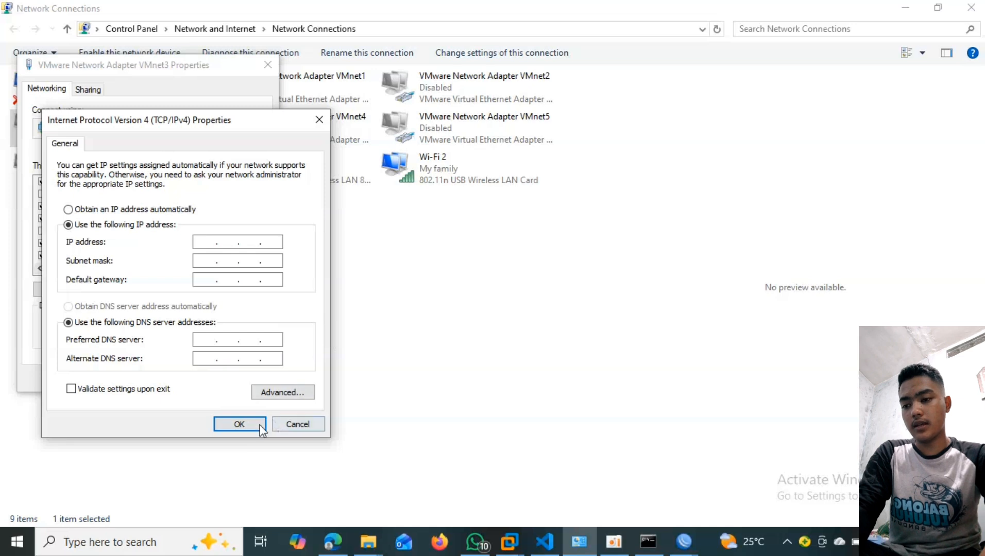
click(240, 424)
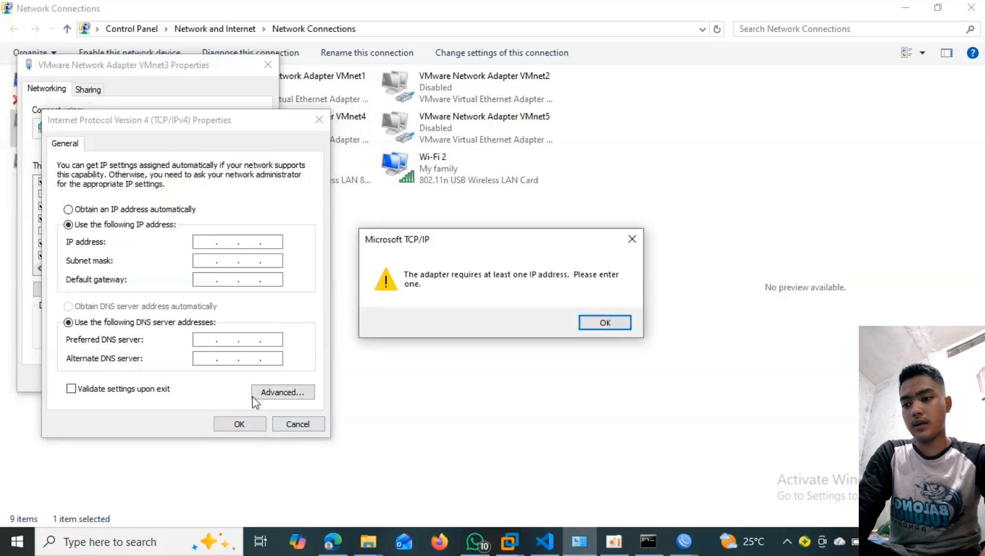
click(628, 243)
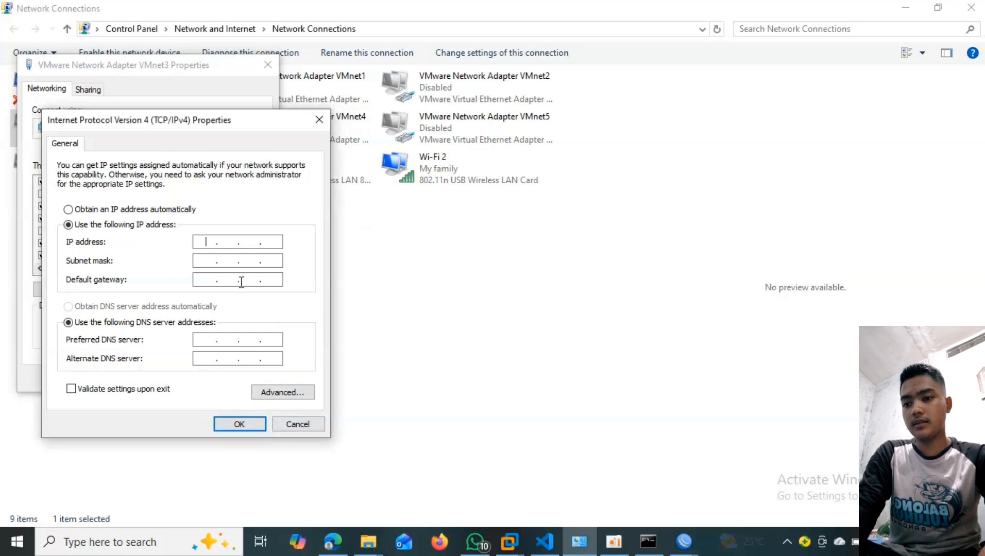
click(100, 211)
click(68, 306)
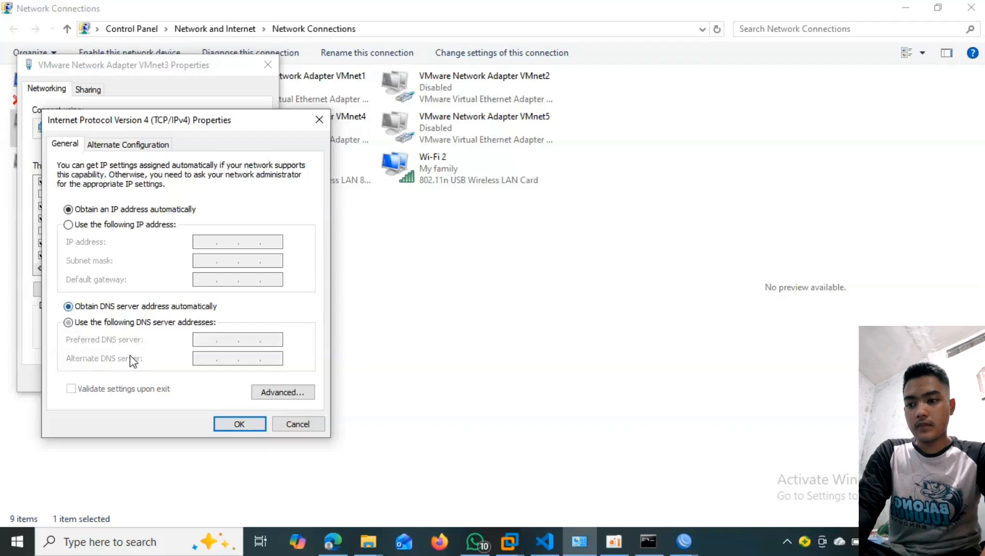
click(244, 429)
click(181, 379)
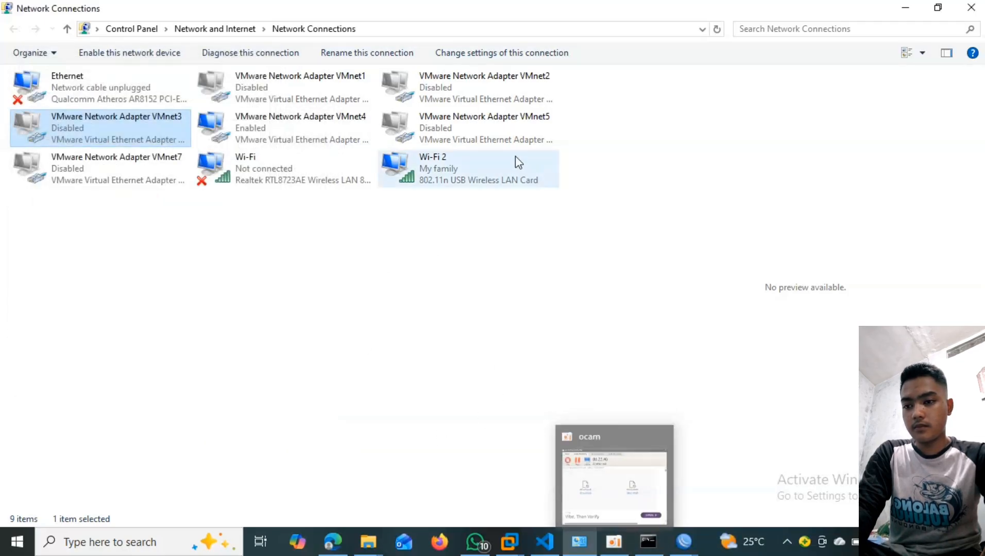
- Enable the VMware Network Adapter VMnet2 and review its IPv4 address, gateway and DNS settings
double_click(477, 98)
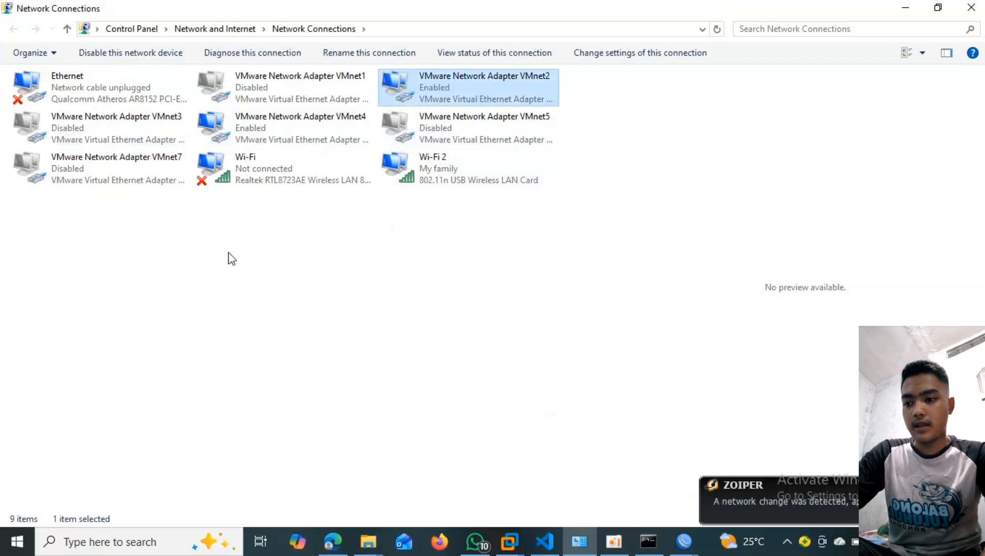
key(alt+Return)
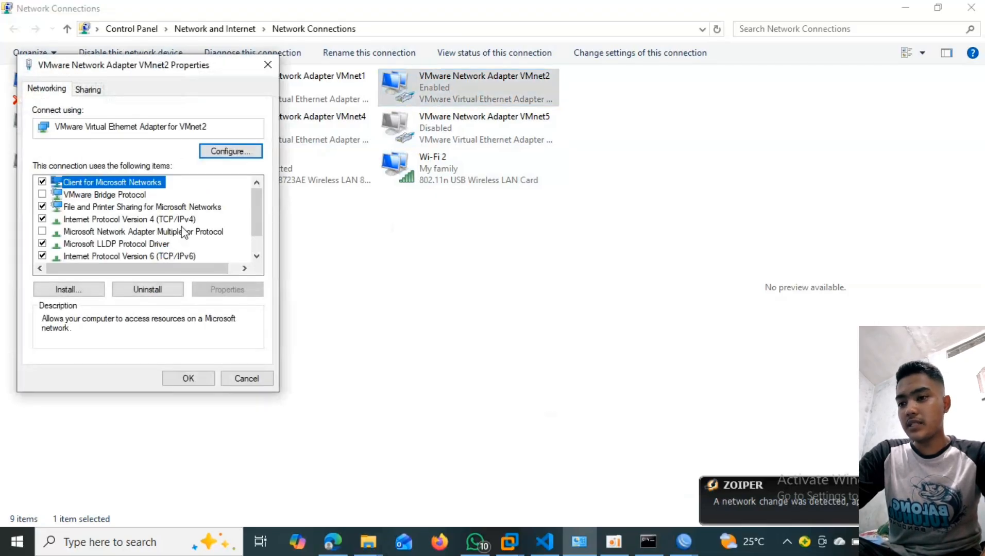
double_click(181, 220)
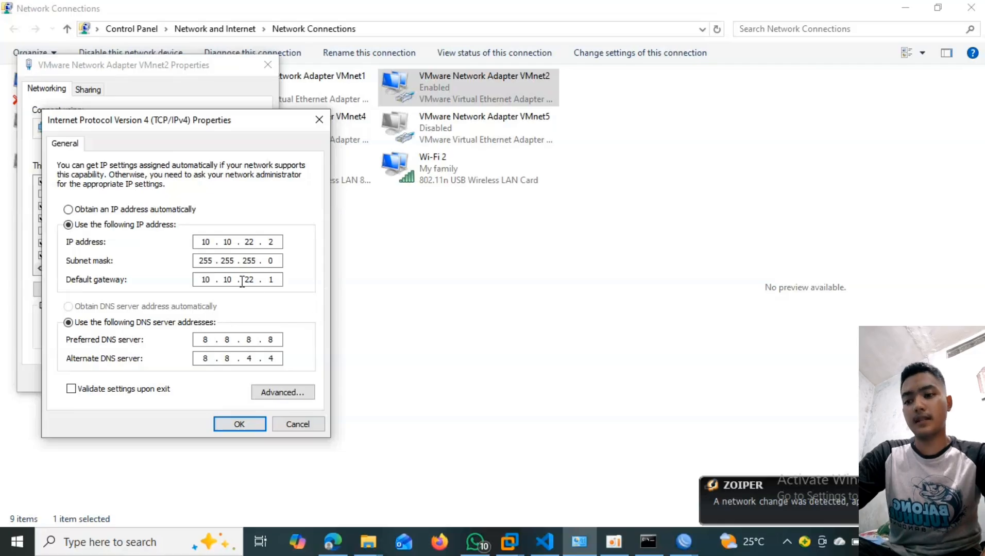
click(246, 428)
click(209, 380)
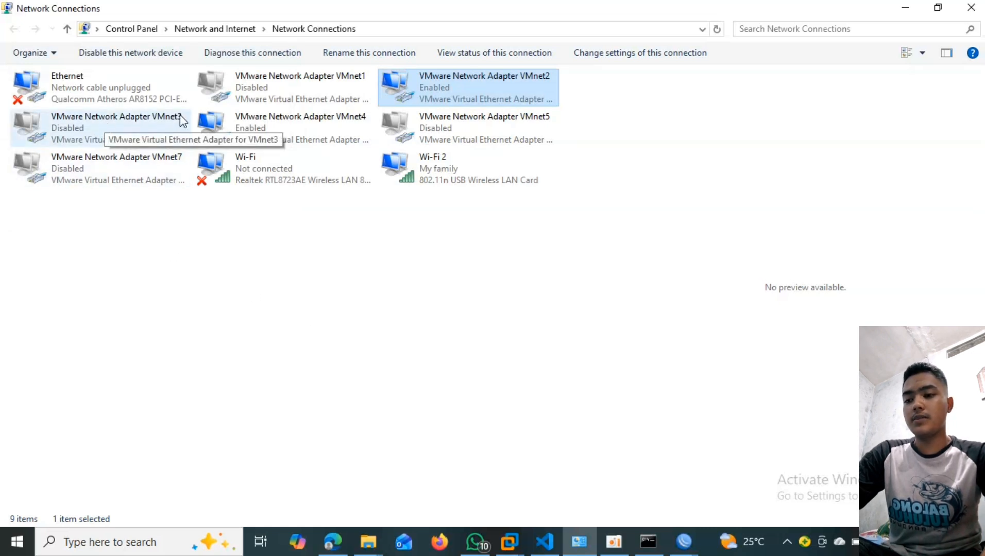
- Disable the VMnet2 adapter, enable VMware Network Adapter VMnet3 and refresh the connections list
right_click(527, 104)
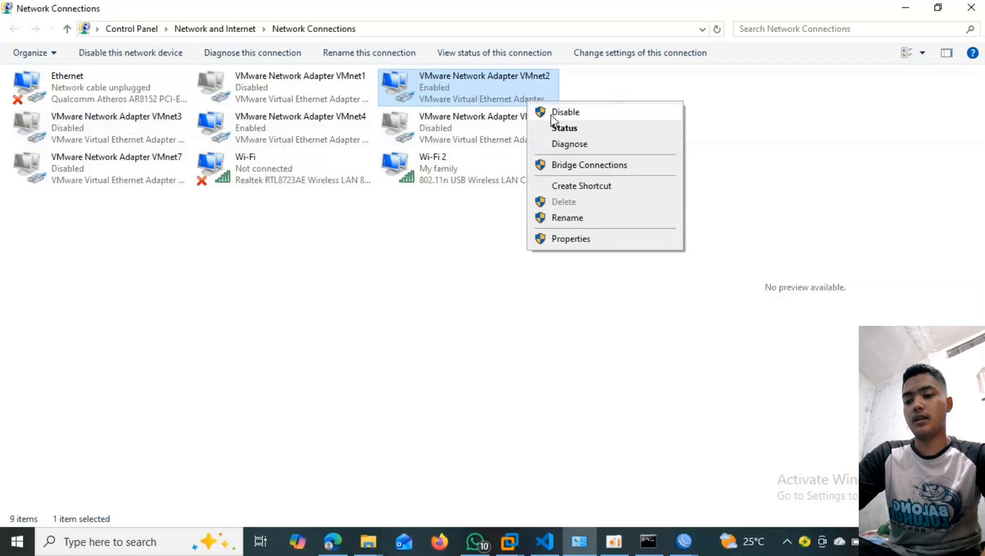
click(588, 109)
double_click(121, 122)
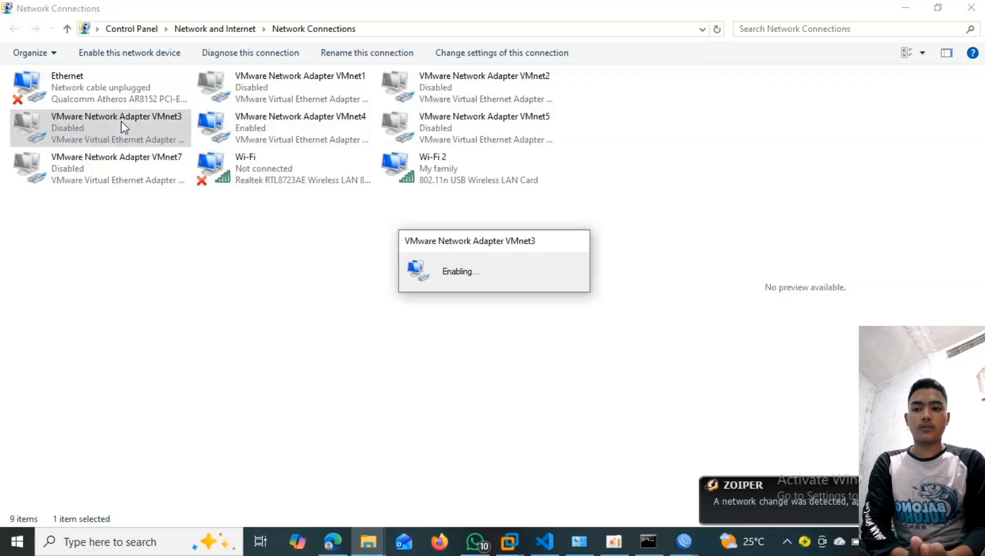
right_click(444, 384)
click(513, 443)
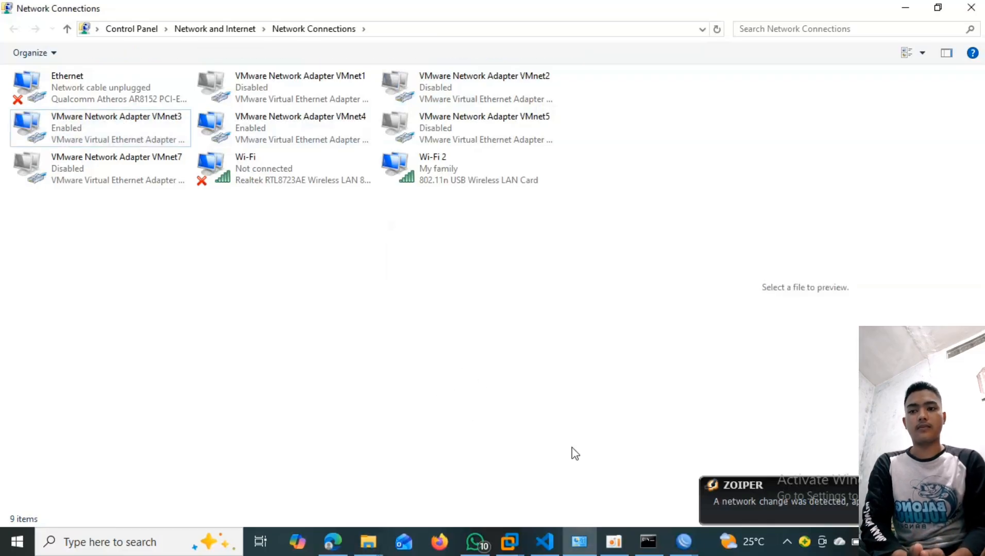
- Switch to Command Prompt, test the connection with ping google.com and stop it after a few replies
mouse_move(648, 542)
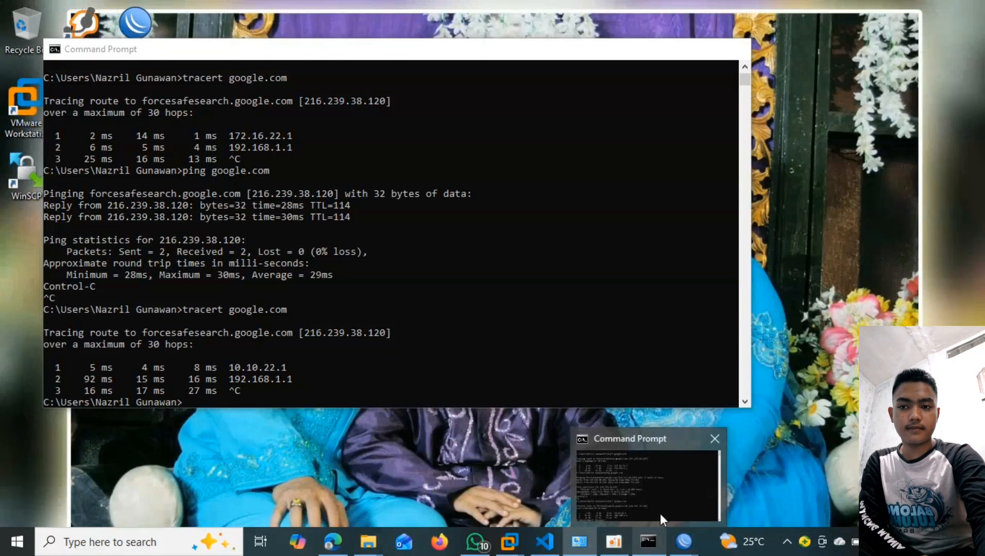
click(660, 513)
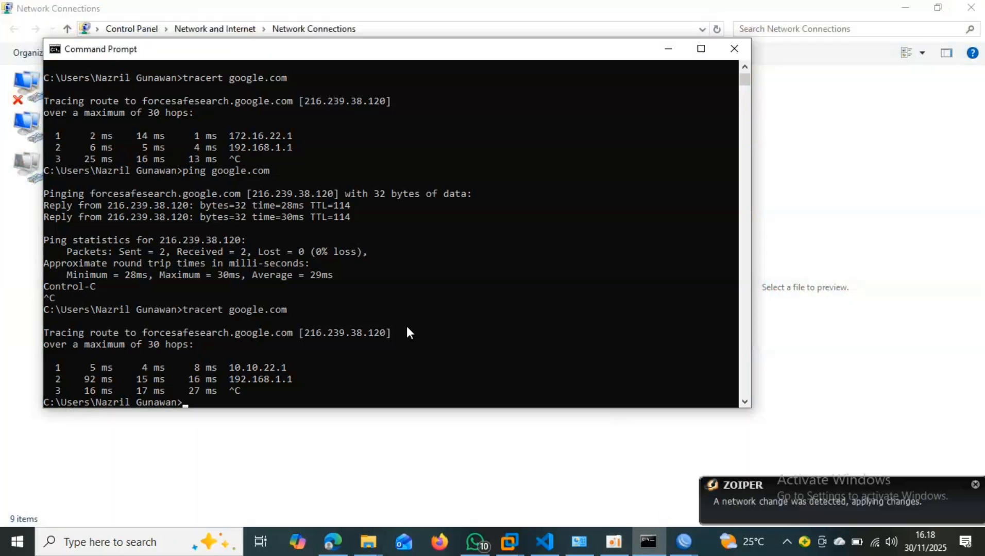
key(Up)
key(Up)
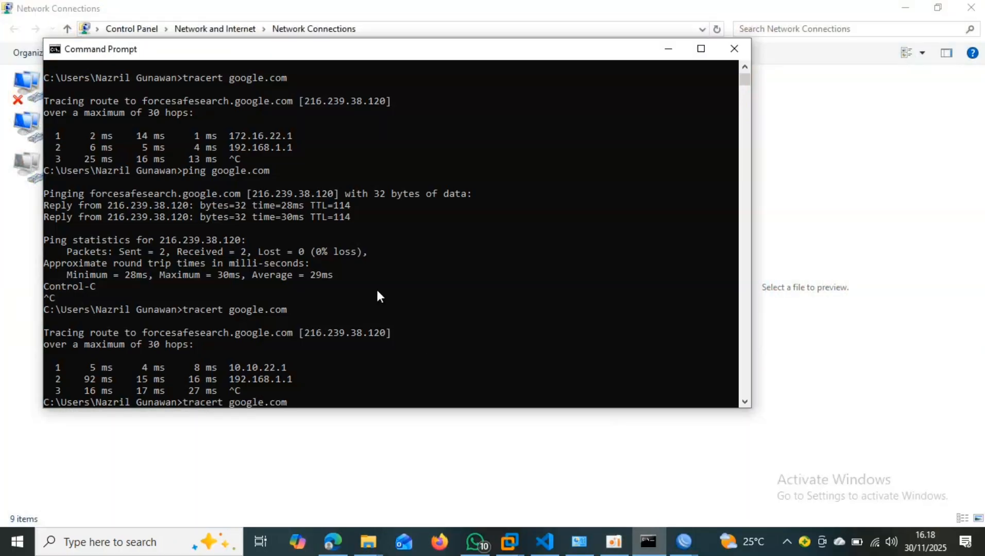
key(Return)
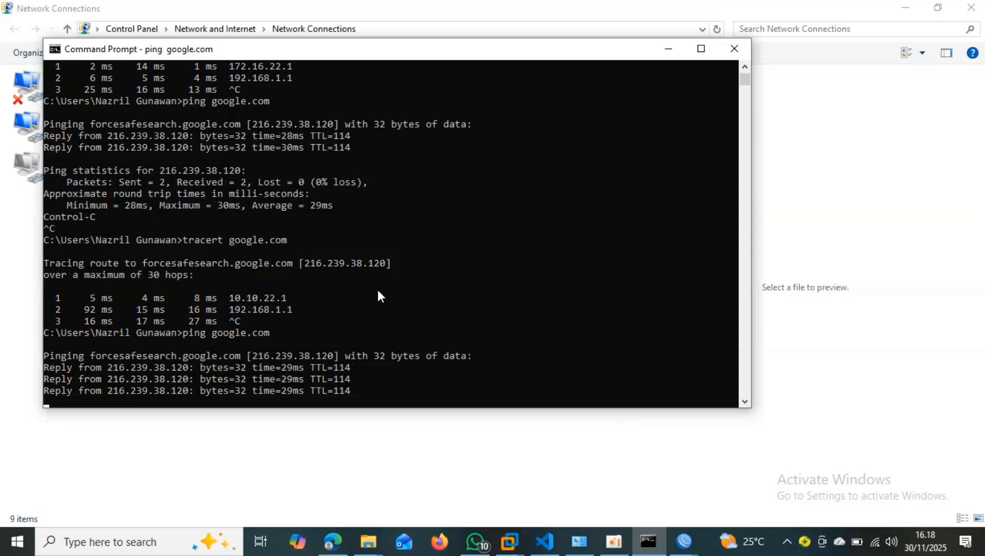
key(ctrl+c)
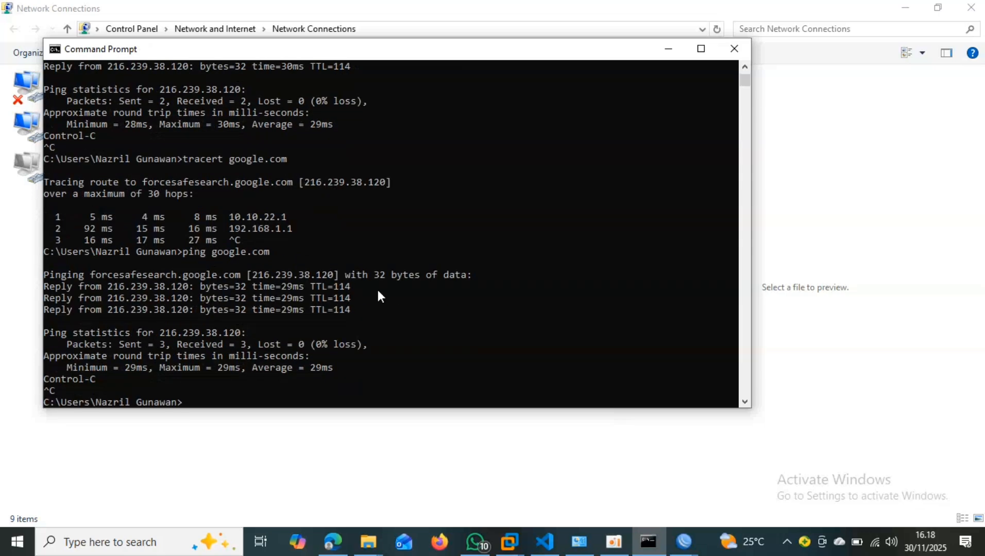
- Trace the route over VMnet3 with tracert google.com, stop it after the first hops and minimize Command Prompt
key(Up)
key(Up)
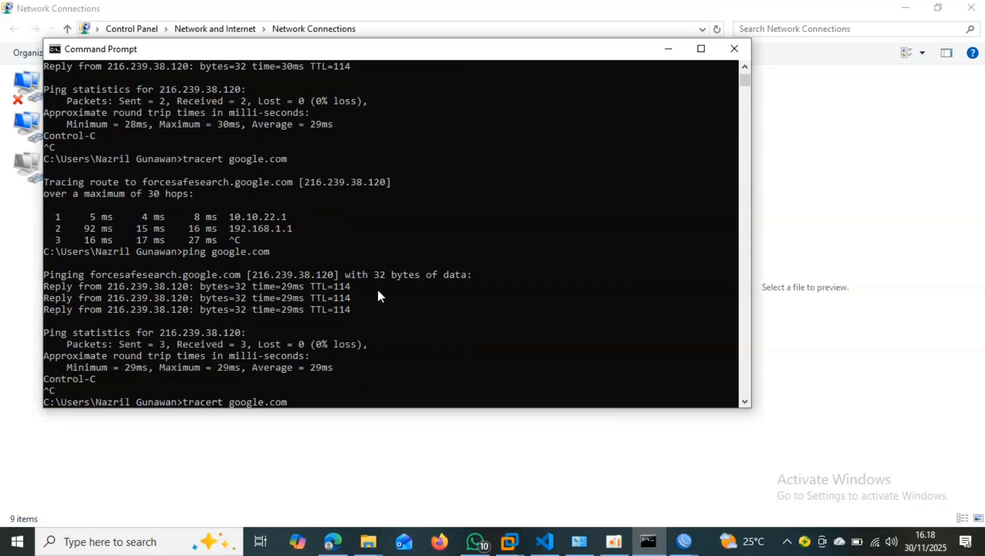
key(Return)
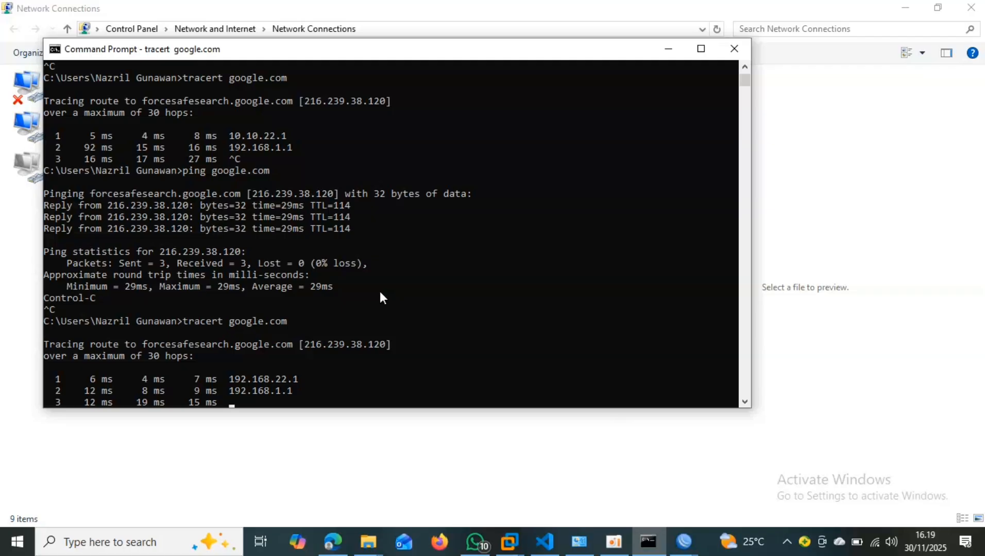
key(ctrl+c)
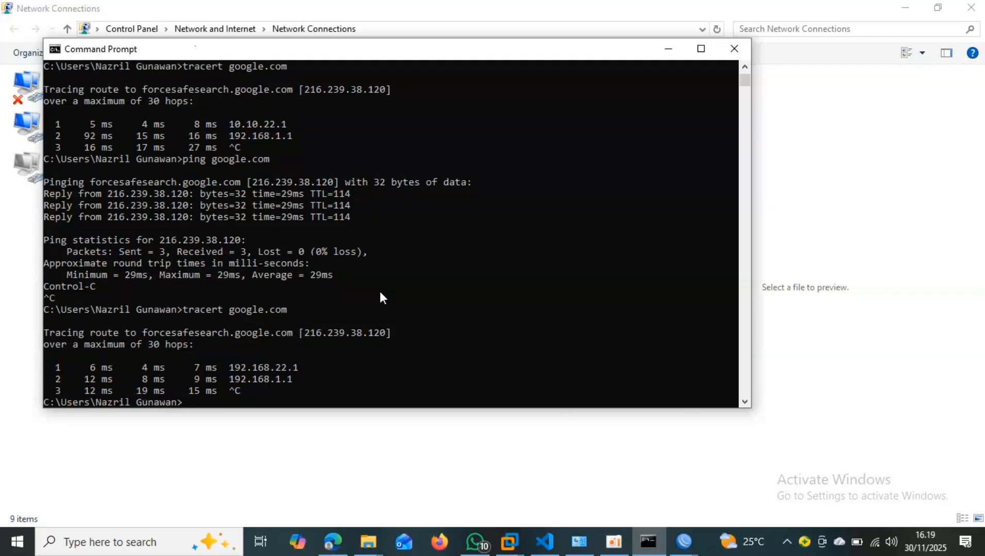
click(669, 51)
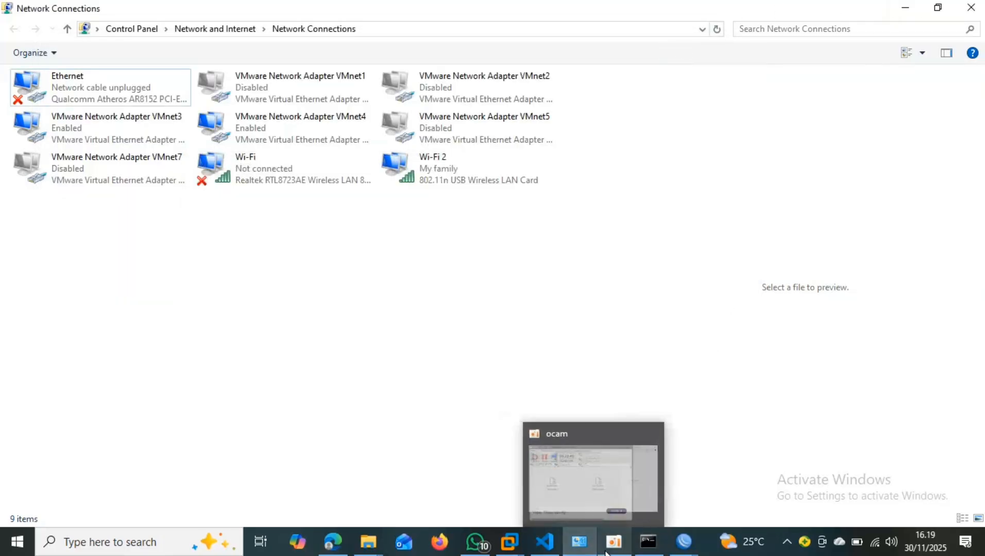
click(629, 518)
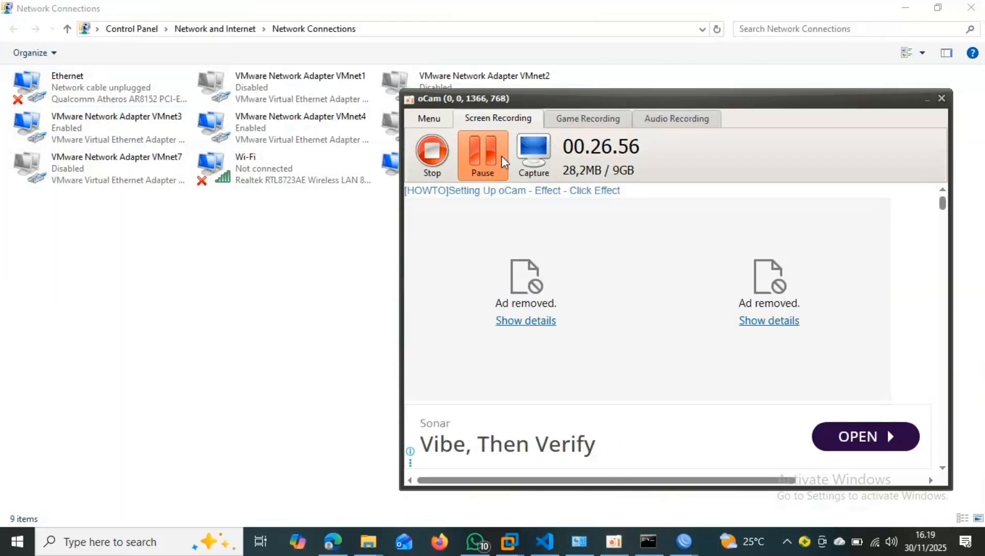